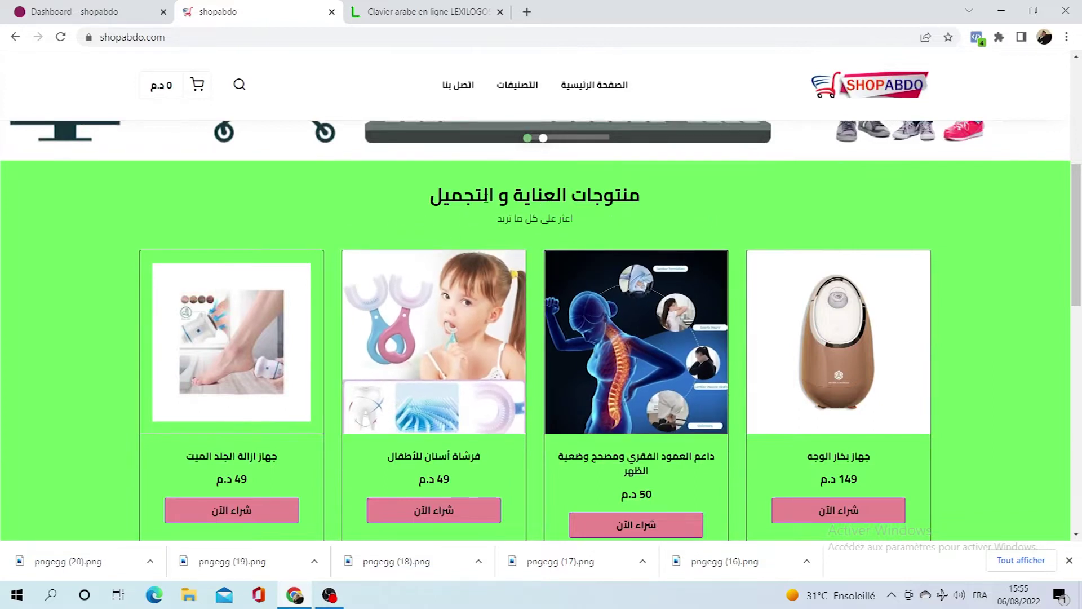
# Step: Examine the storefront homepage's two product sections, منتوجات العناية و التجميل and الاكسسوارات, including their products
pyautogui.scroll(-4, 550, 279)
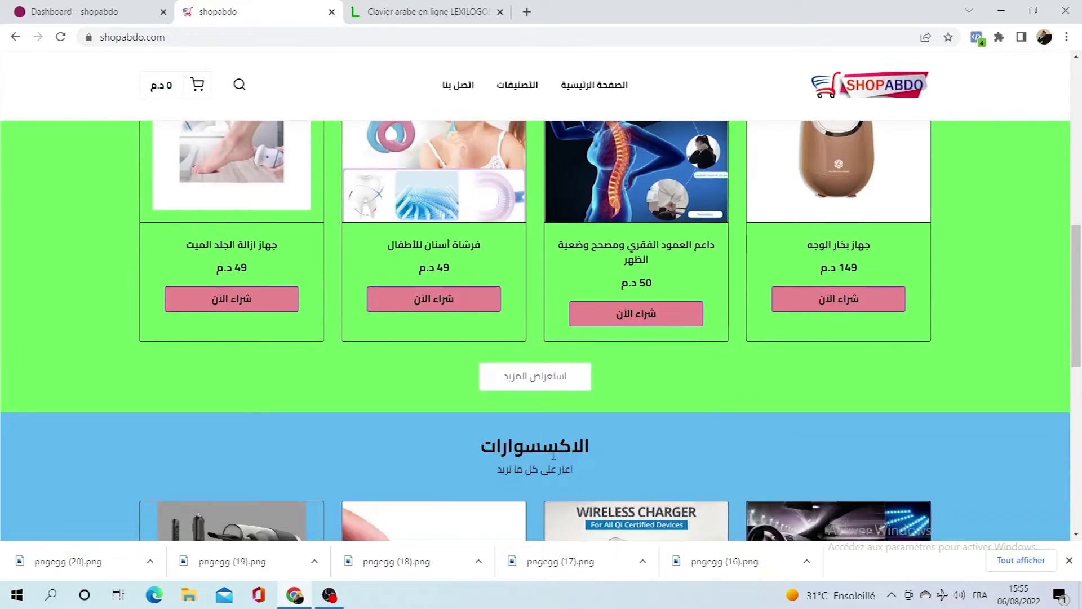
pyautogui.scroll(3, 580, 455)
pyautogui.scroll(-4, 475, 258)
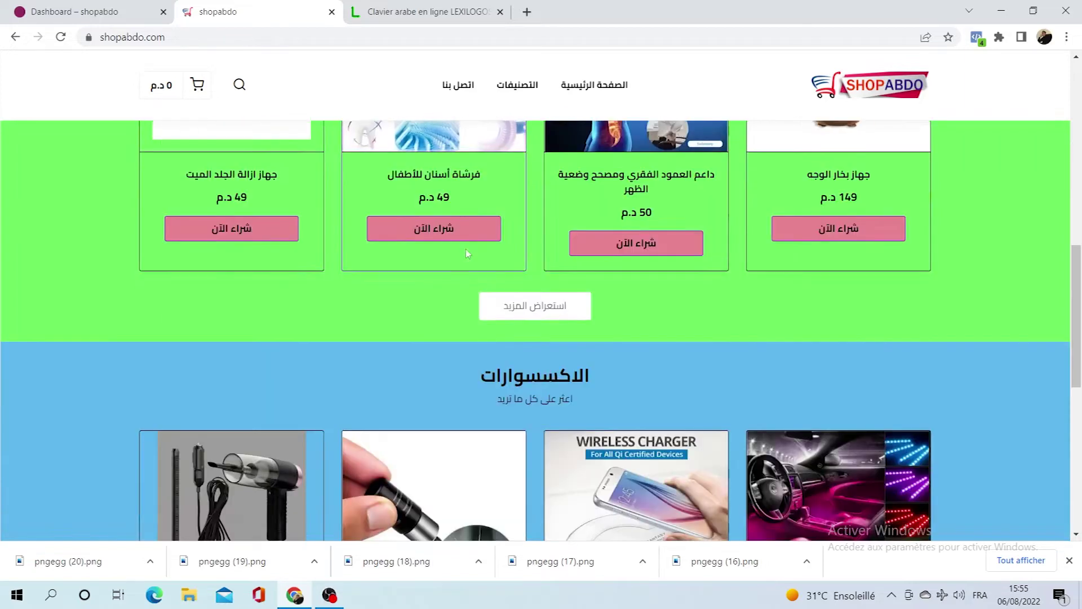
pyautogui.scroll(-8, 545, 359)
pyautogui.scroll(4, 536, 412)
pyautogui.scroll(3, 535, 411)
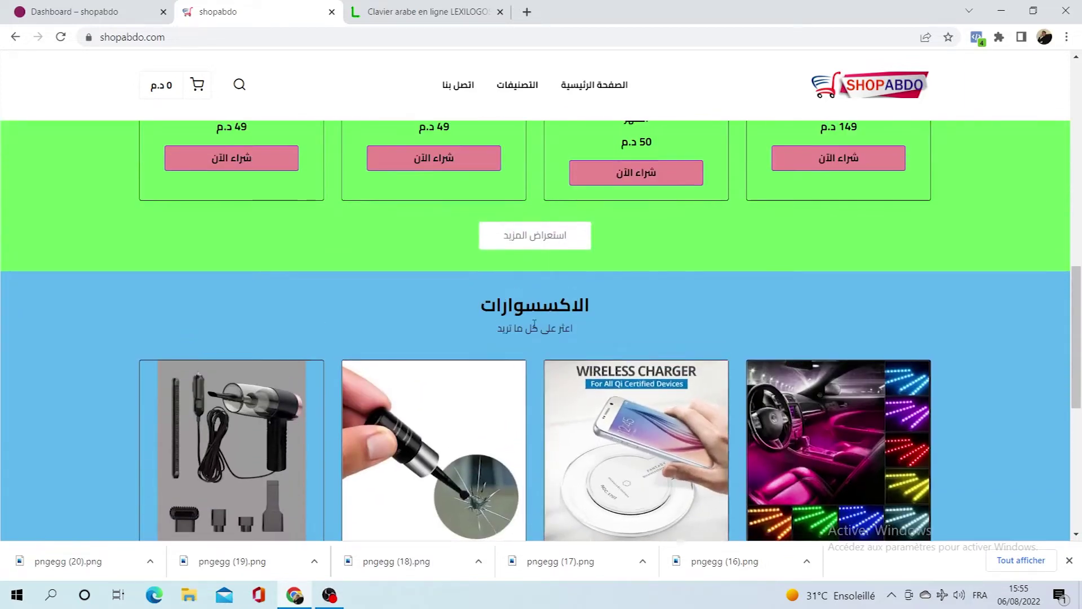
pyautogui.scroll(1, 496, 372)
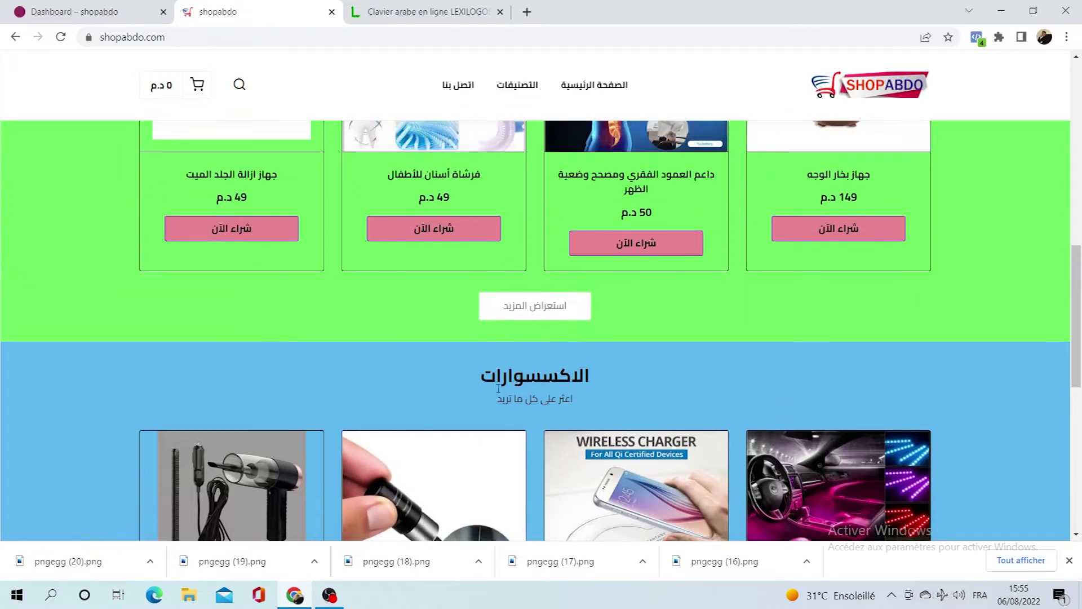
pyautogui.scroll(5, 498, 386)
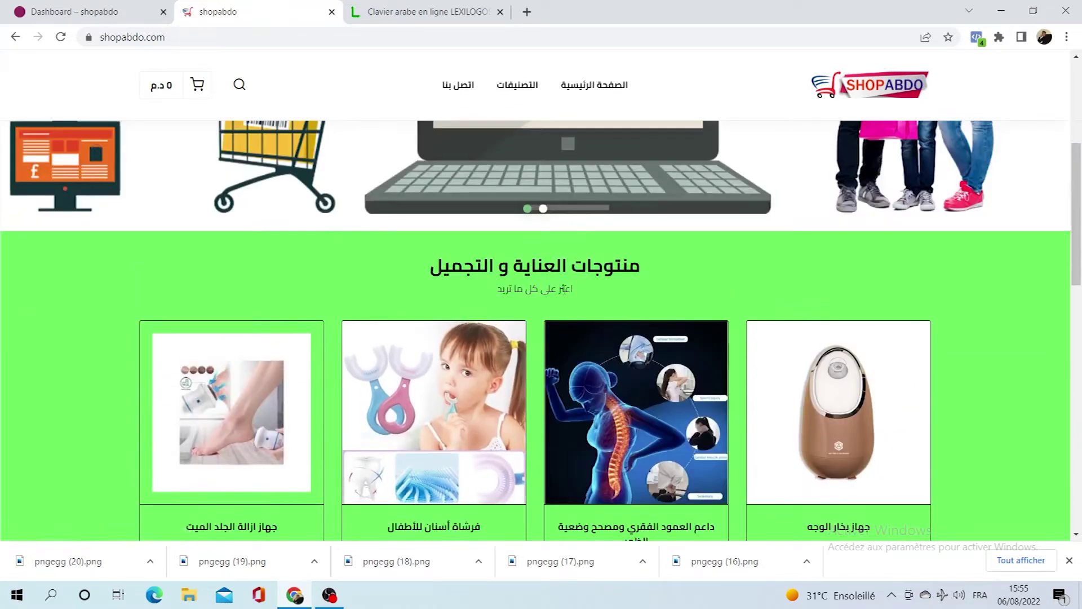
pyautogui.scroll(-4, 541, 270)
pyautogui.scroll(1, 517, 183)
pyautogui.scroll(4, 518, 183)
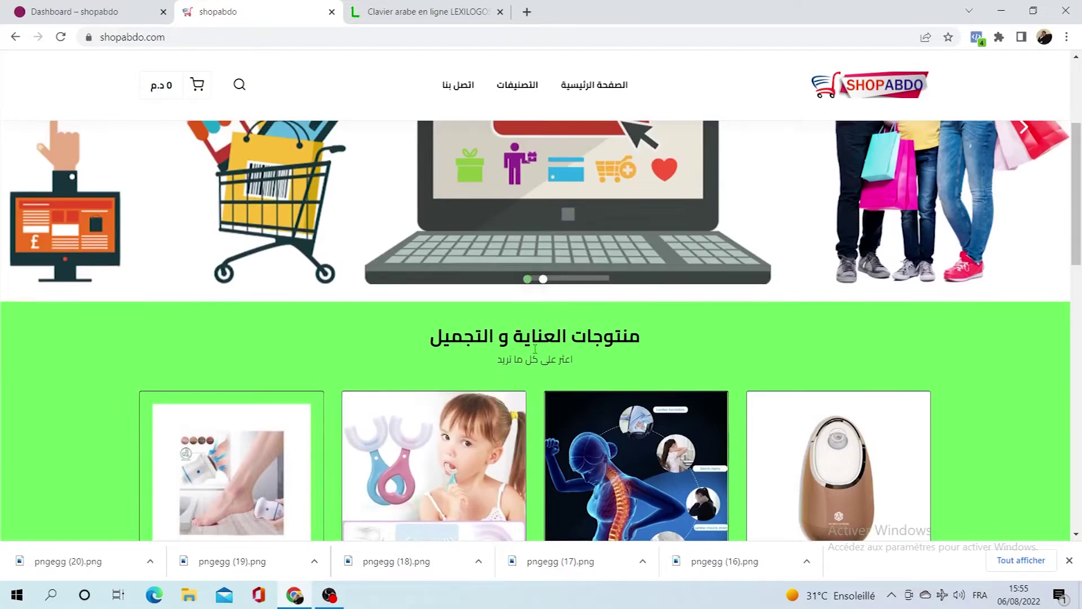
pyautogui.scroll(-4, 490, 360)
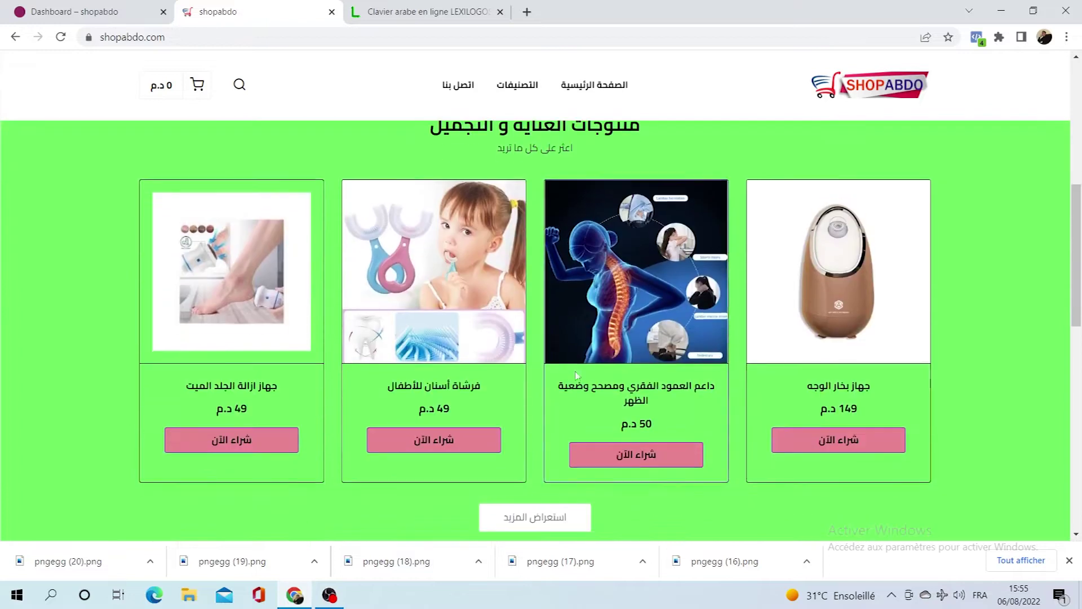
pyautogui.scroll(-6, 495, 308)
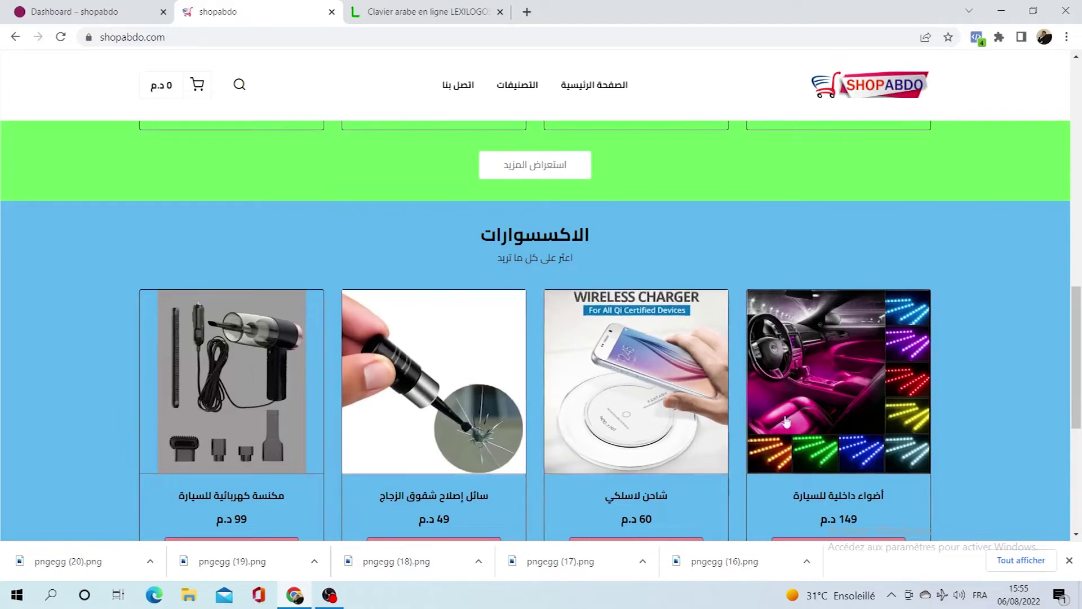
pyautogui.scroll(3, 508, 412)
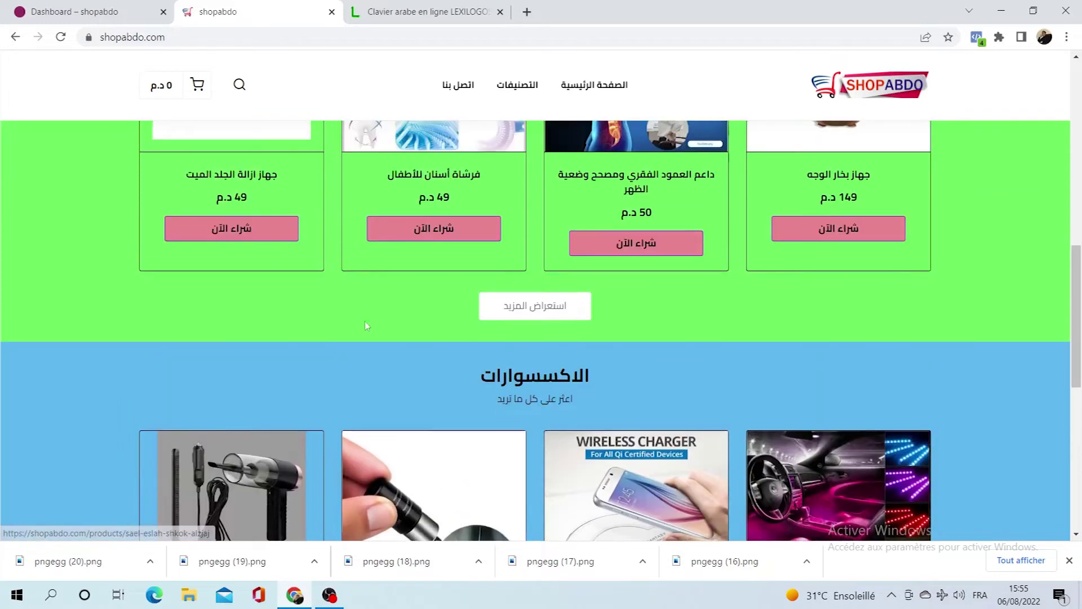
pyautogui.scroll(1, 413, 343)
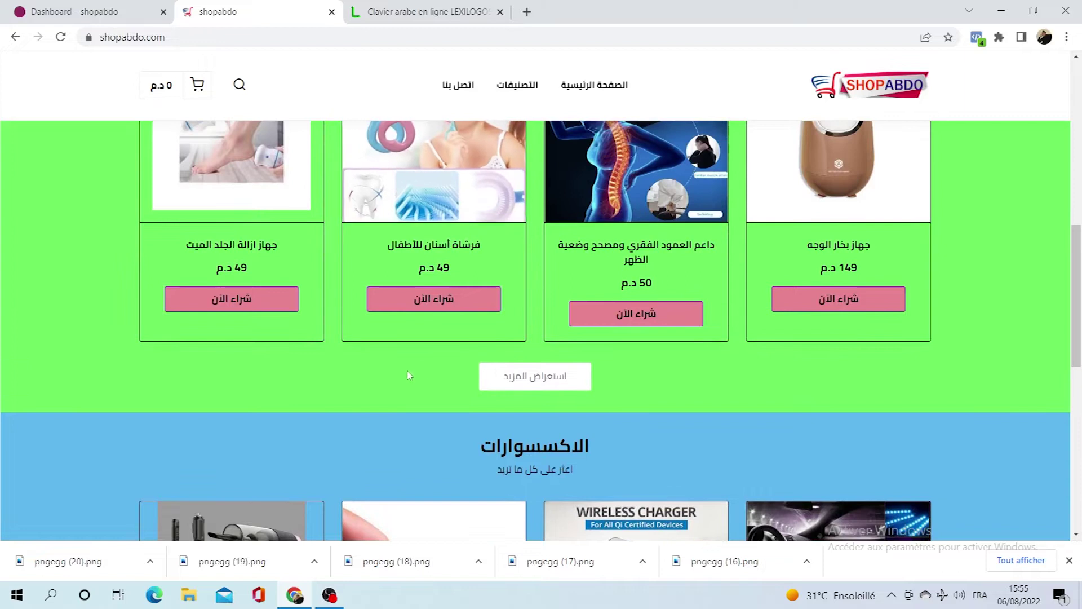
pyautogui.scroll(2, 342, 394)
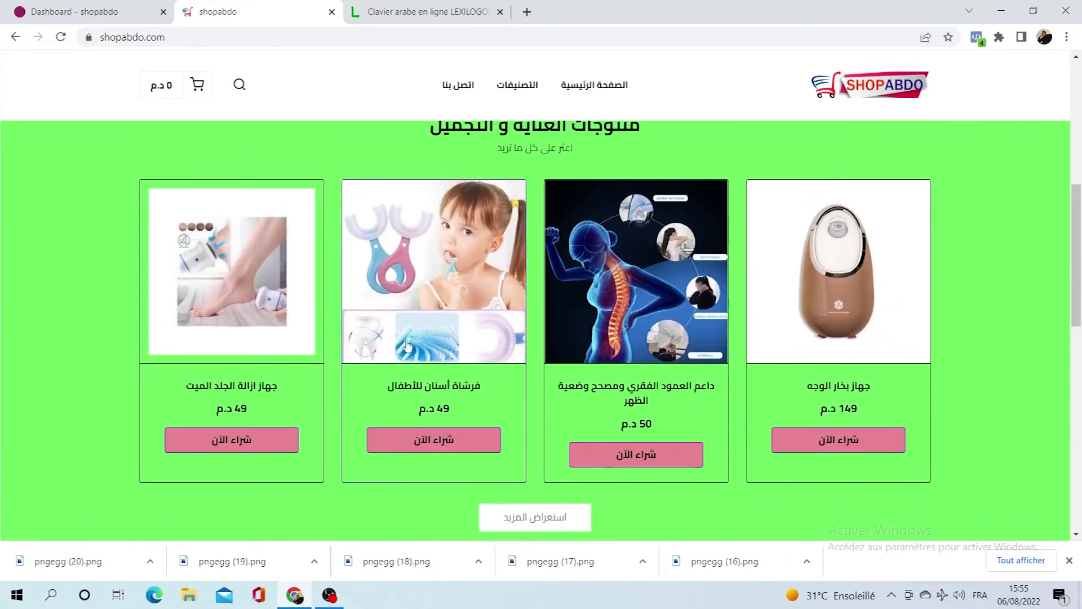
pyautogui.scroll(-5, 442, 346)
pyautogui.scroll(-2, 447, 350)
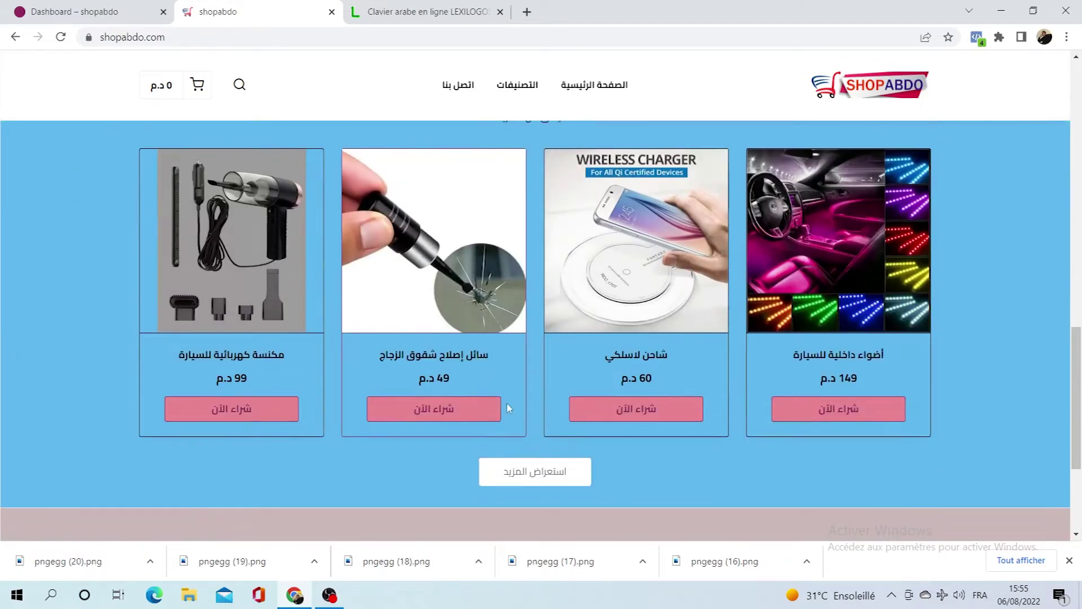
pyautogui.scroll(2, 496, 316)
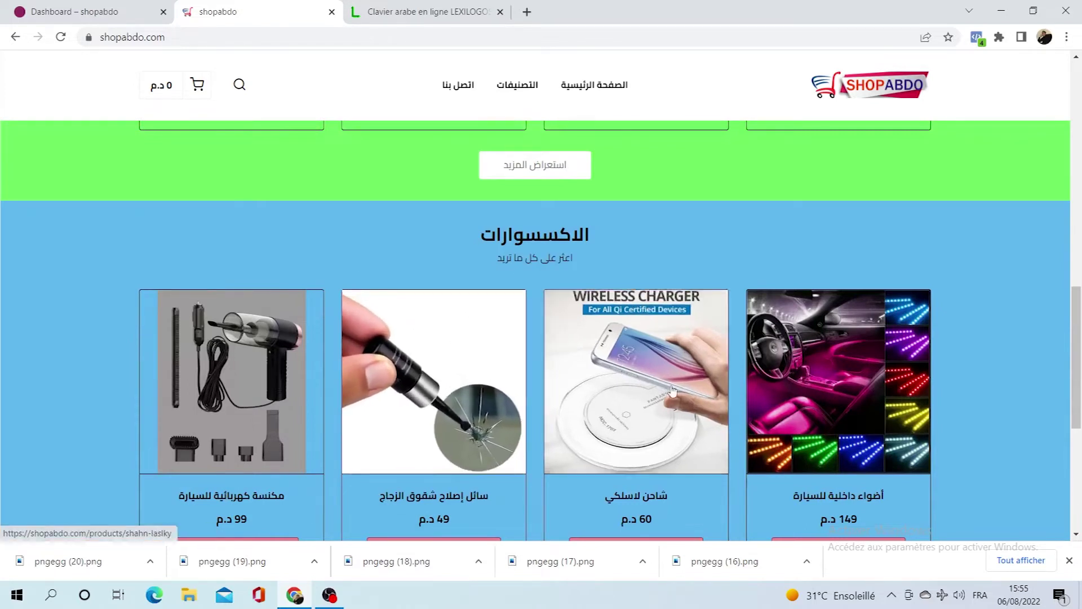
pyautogui.scroll(-3, 648, 355)
pyautogui.scroll(3, 540, 443)
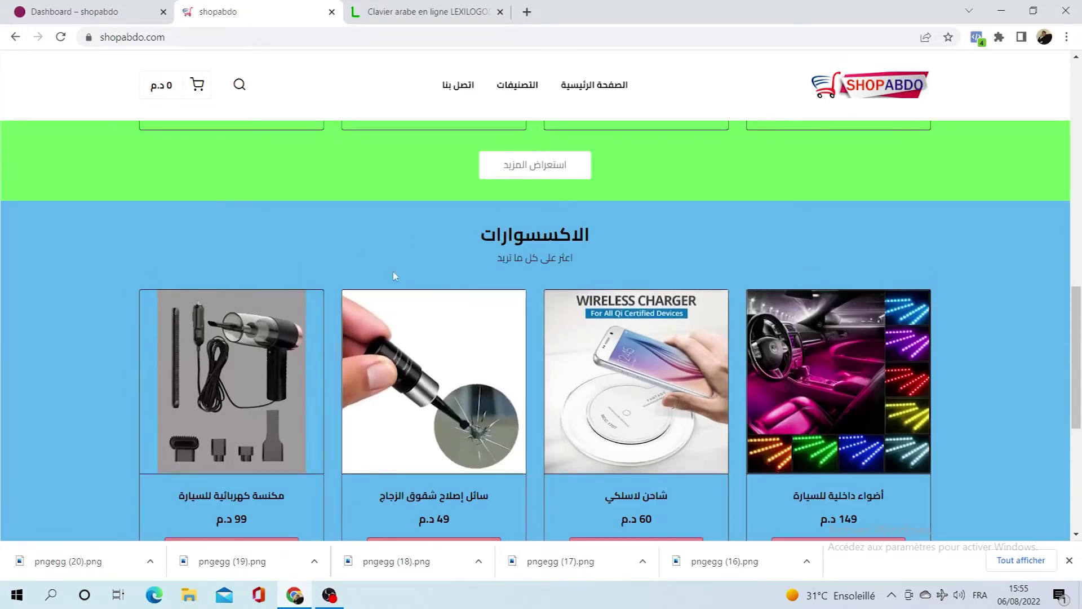
pyautogui.scroll(6, 428, 298)
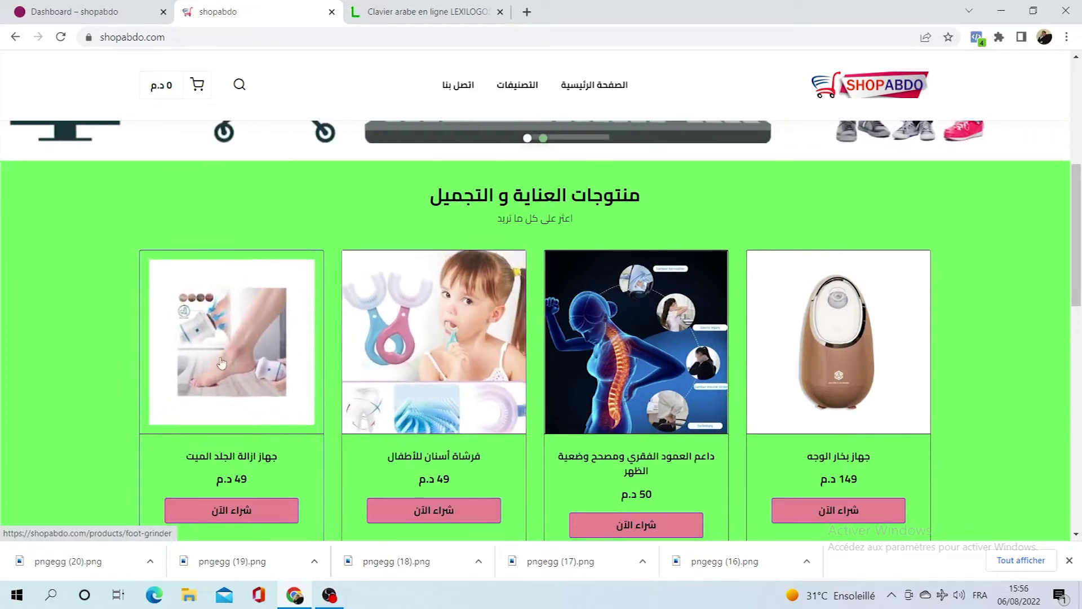
# Step: Start a new product category in the YouCan seller area and name it الملابس
pyautogui.click(84, 12)
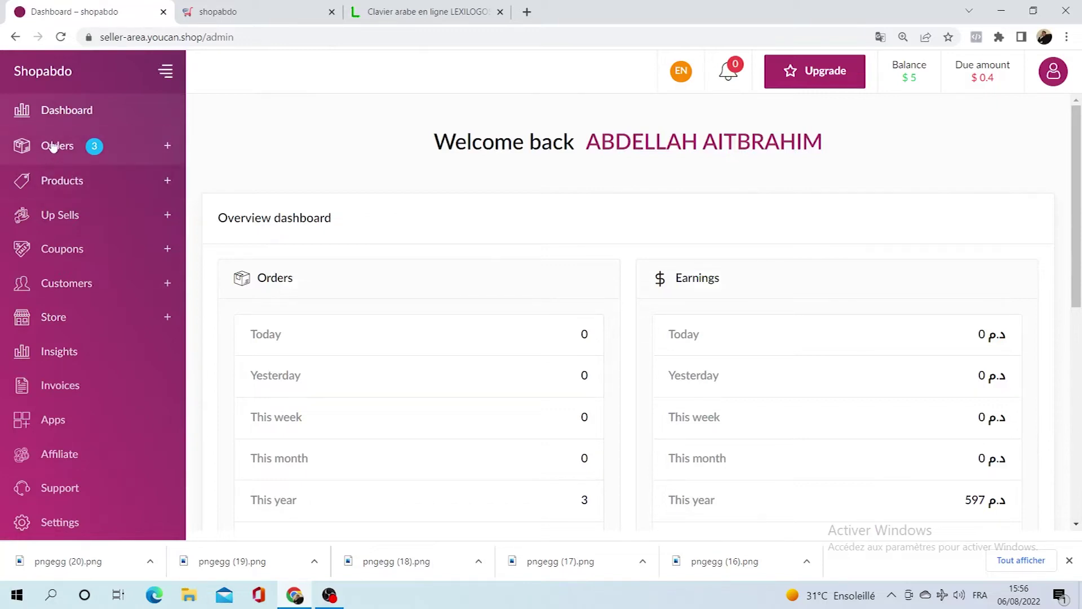
pyautogui.click(69, 182)
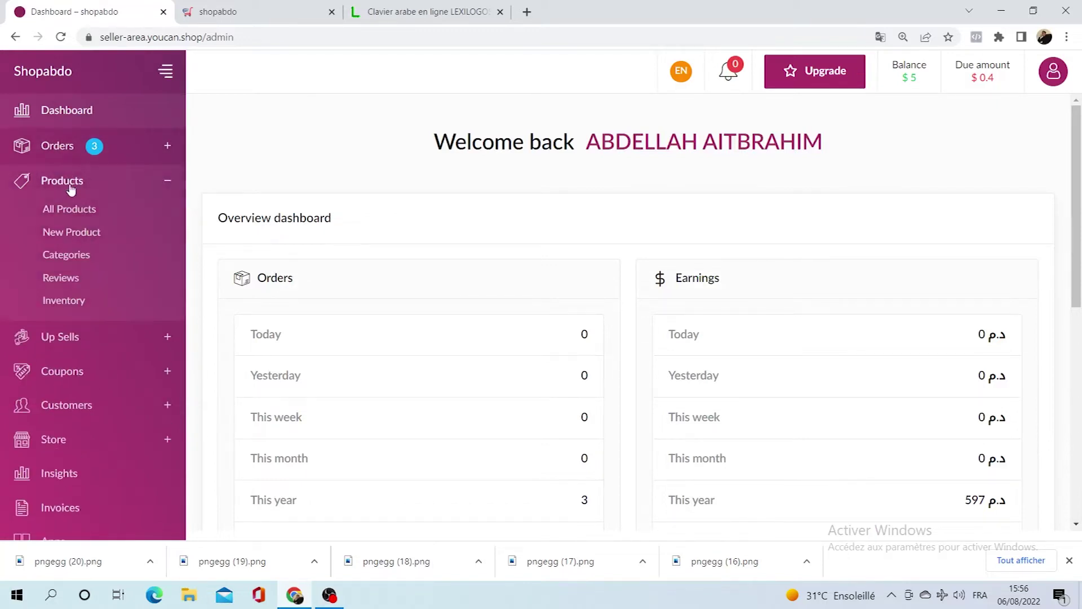
pyautogui.click(63, 257)
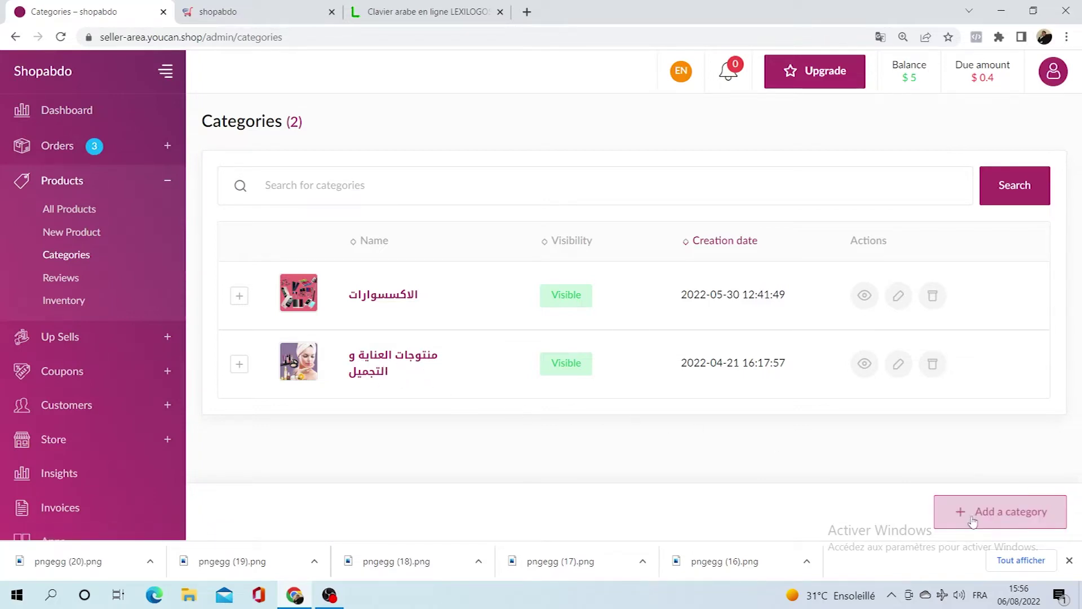
pyautogui.click(990, 517)
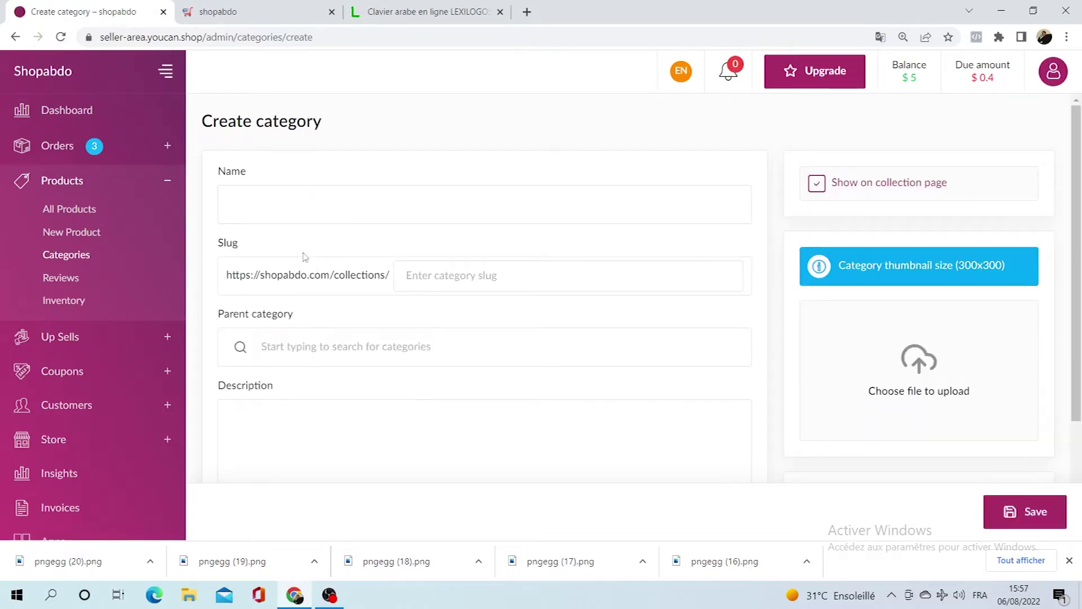
pyautogui.click(300, 209)
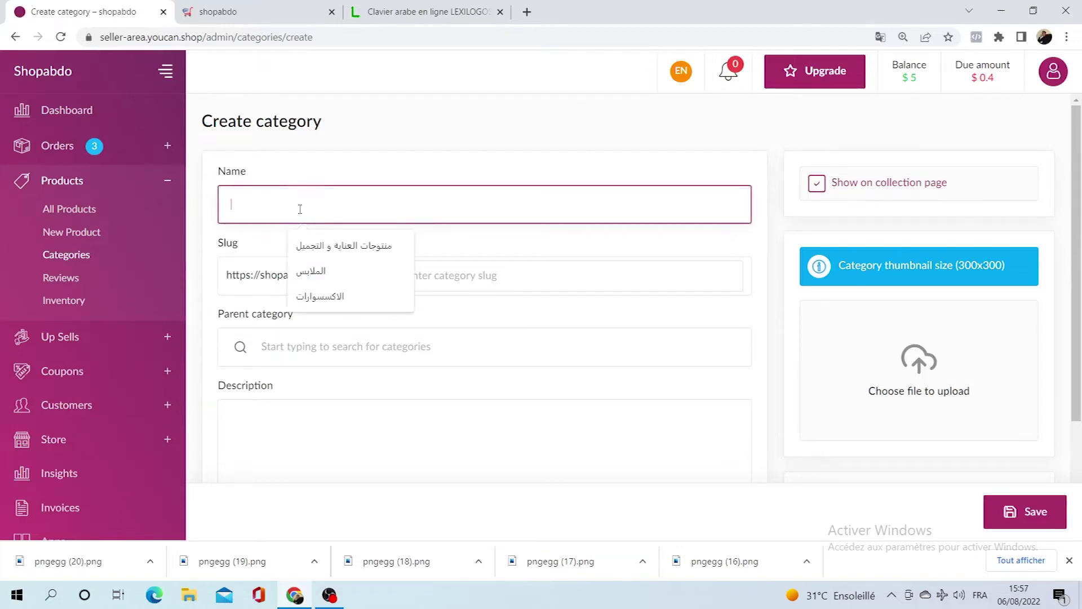
pyautogui.click(320, 270)
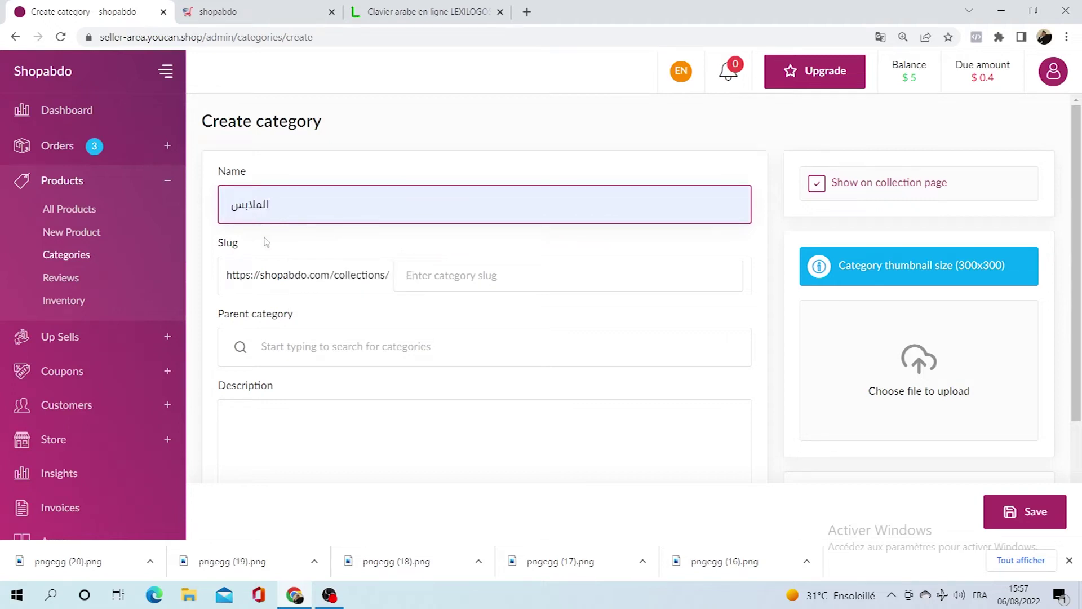
# Step: Upload the Untitled-1 image as the category thumbnail and save the new category
pyautogui.scroll(-3, 297, 272)
pyautogui.click(303, 284)
pyautogui.scroll(3, 258, 303)
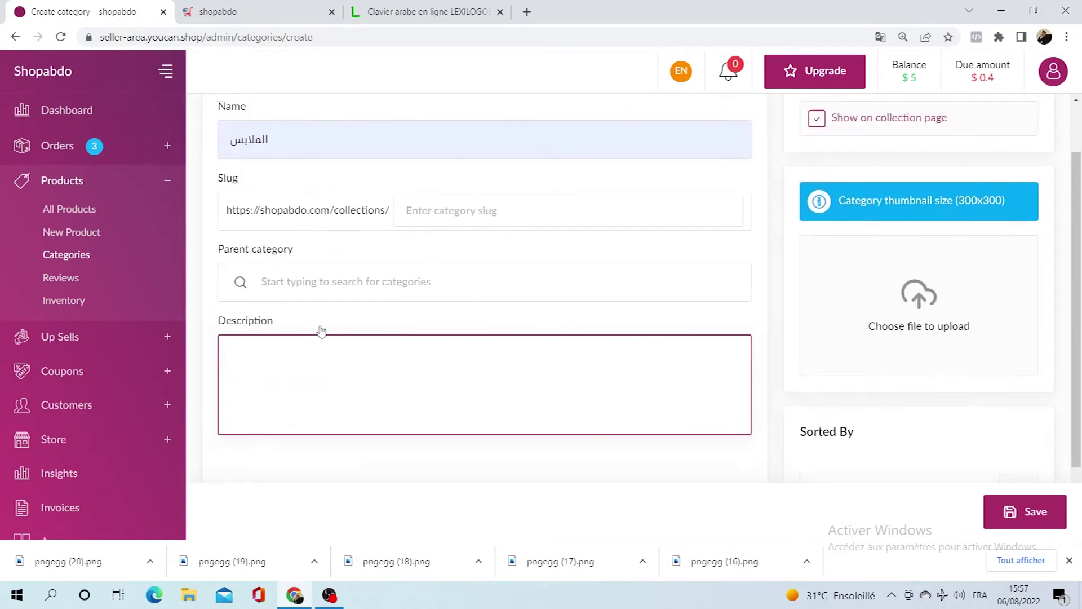
pyautogui.scroll(-3, 293, 266)
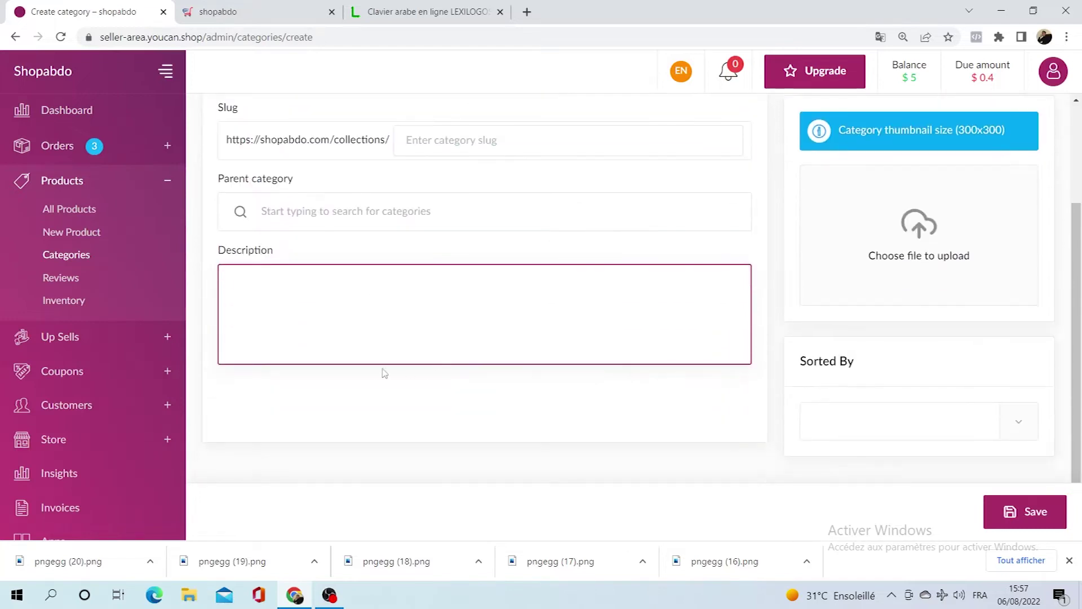
pyautogui.scroll(2, 871, 305)
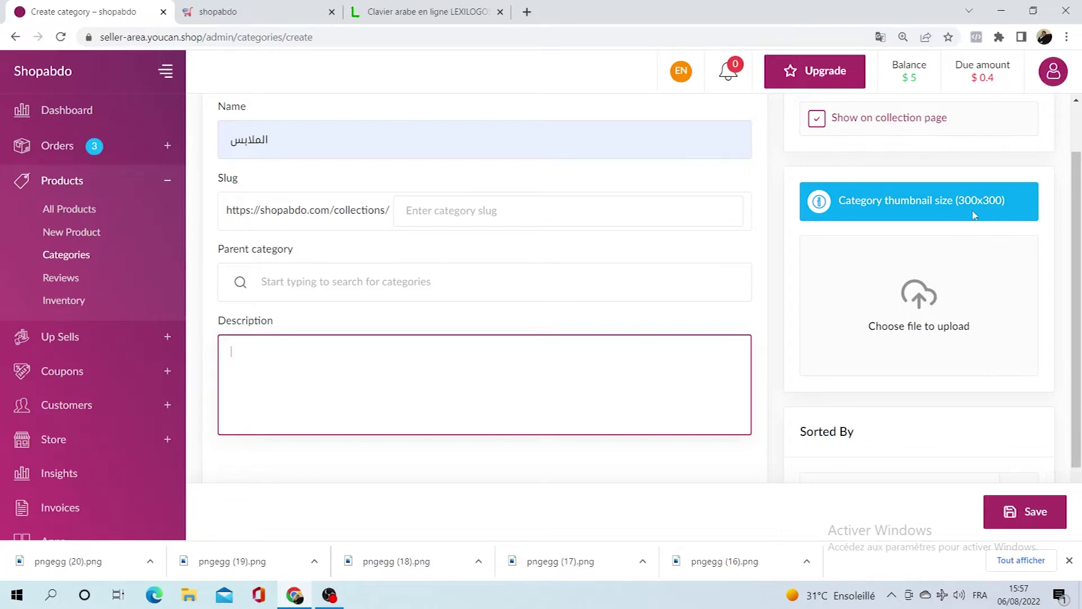
pyautogui.click(916, 312)
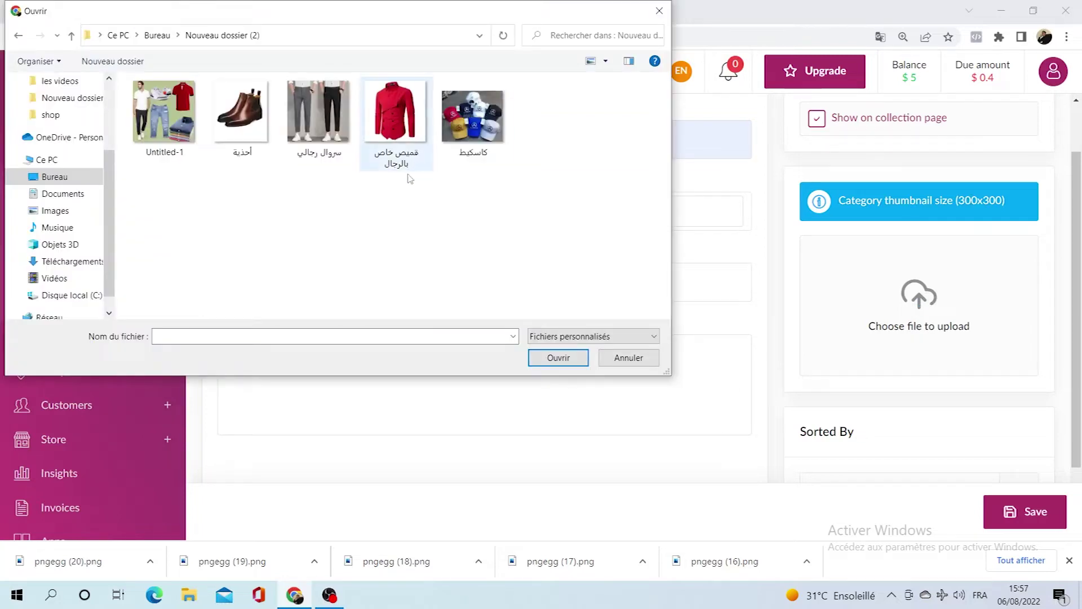
pyautogui.doubleClick(164, 116)
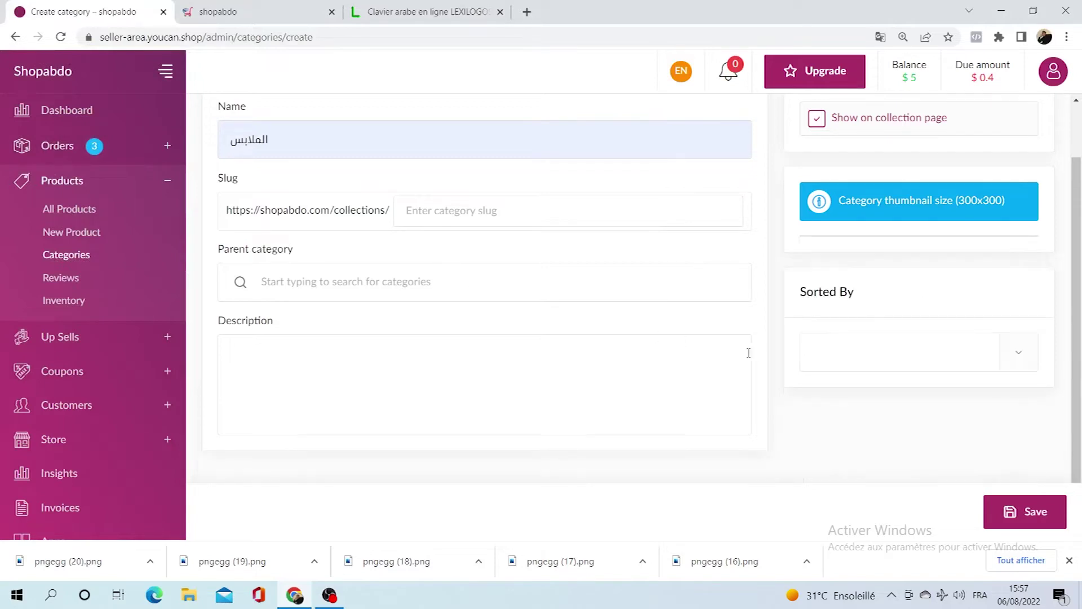
pyautogui.scroll(-3, 739, 295)
pyautogui.scroll(3, 740, 297)
pyautogui.scroll(-3, 741, 298)
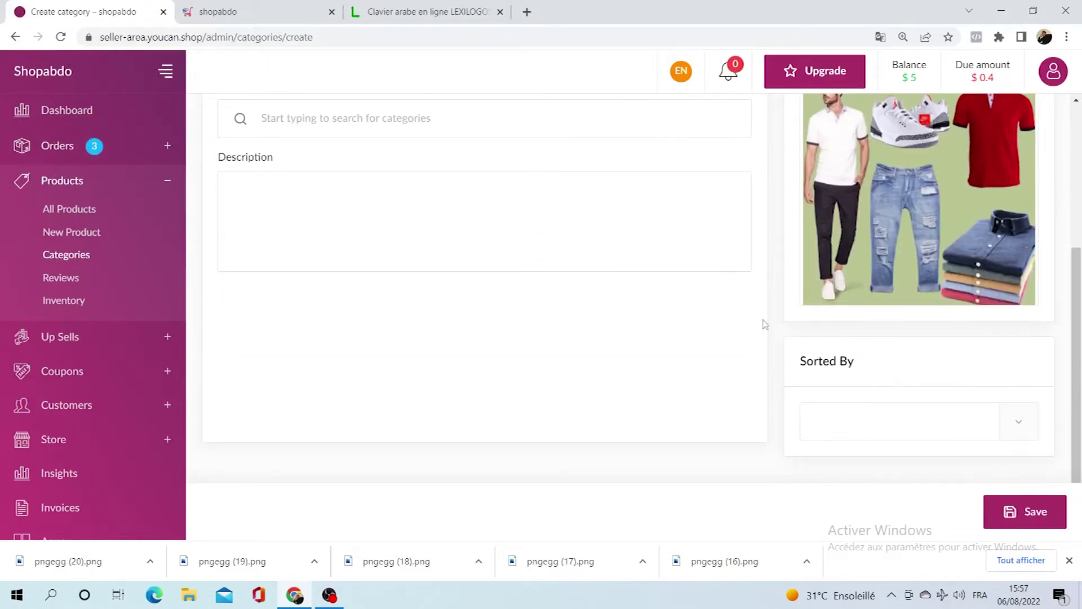
pyautogui.click(1014, 514)
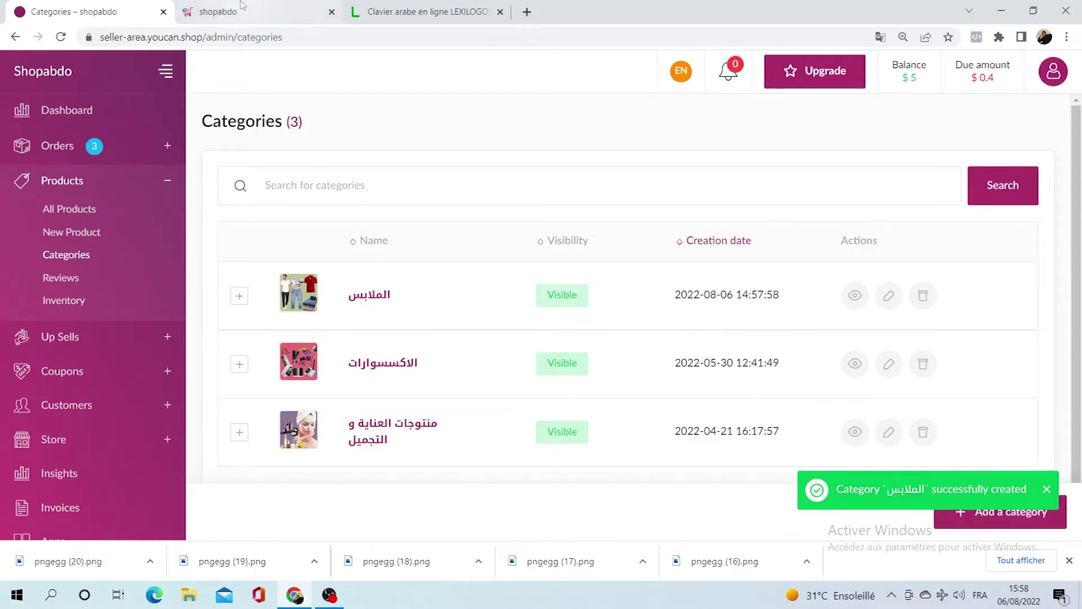
# Step: Reload the shopabdo.com storefront and check which category sections its homepage shows
pyautogui.click(225, 11)
pyautogui.click(60, 37)
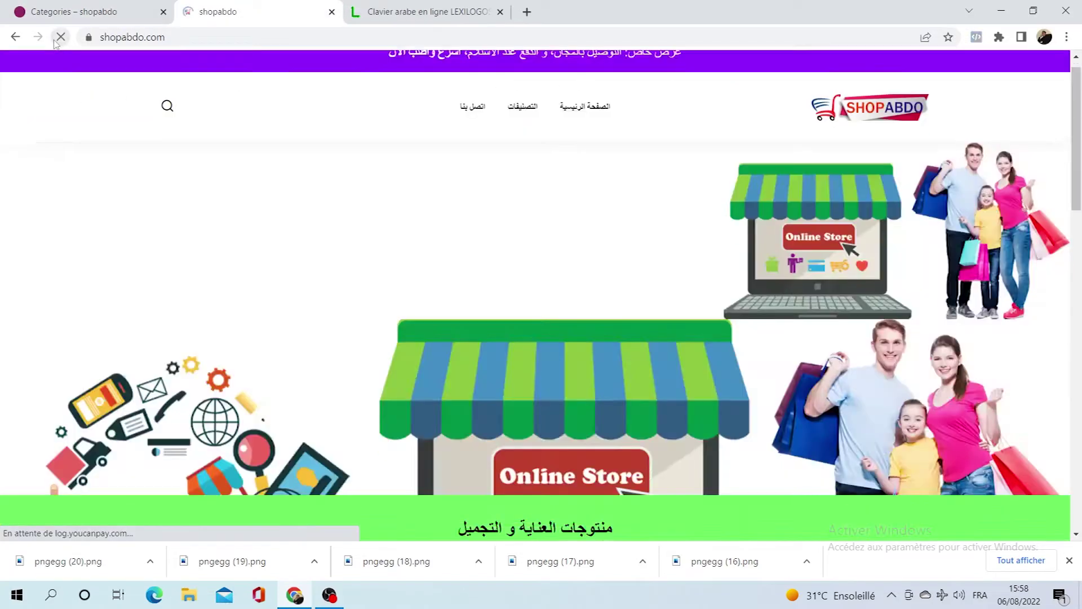
pyautogui.scroll(-3, 546, 417)
pyautogui.scroll(12, 602, 456)
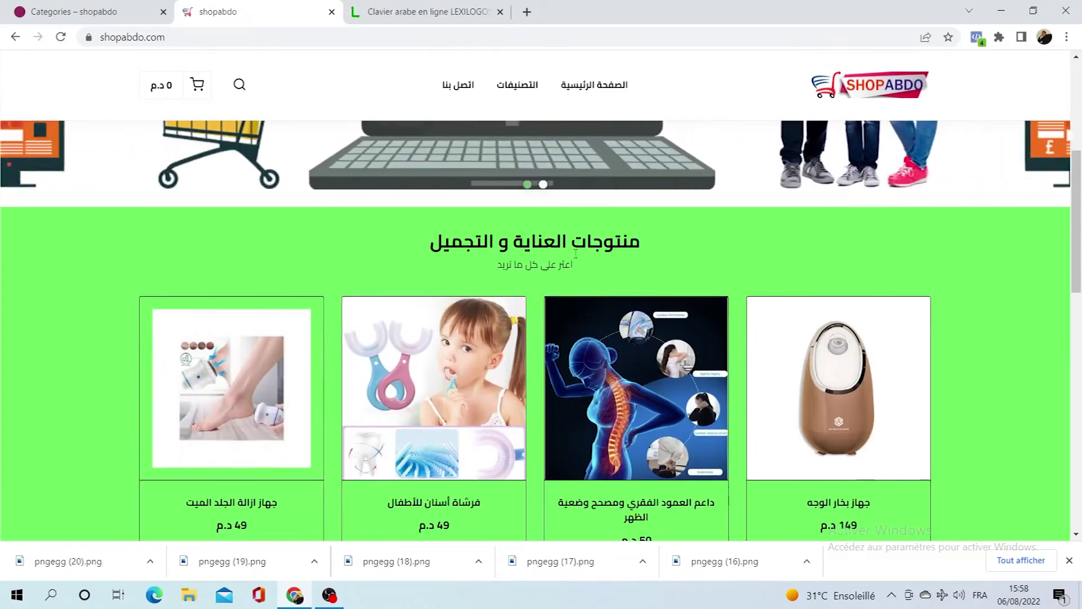
pyautogui.scroll(-5, 555, 408)
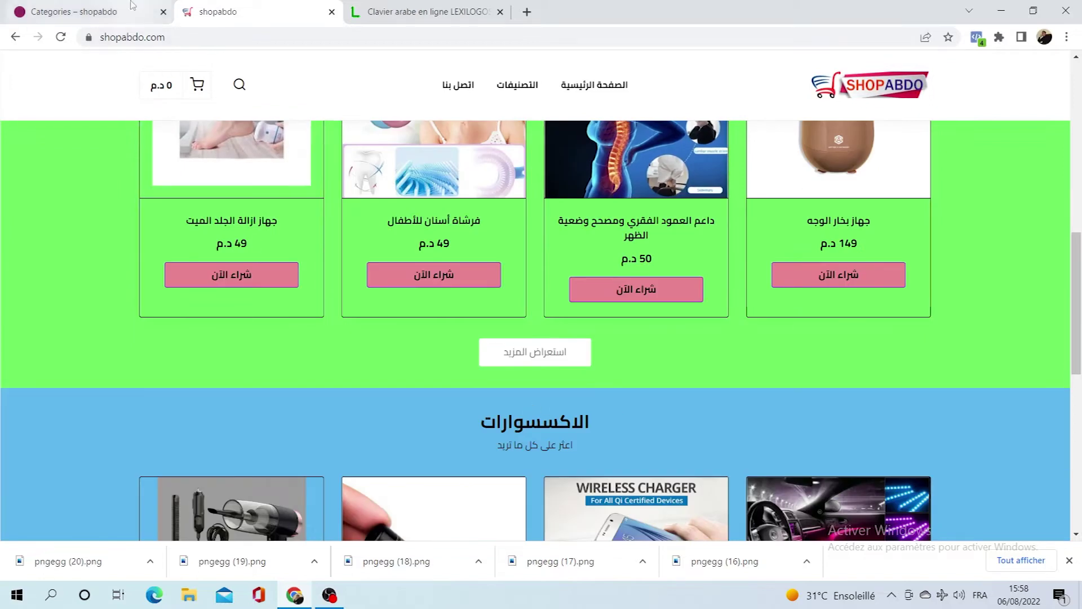
# Step: Return to the seller area and open the homepage settings of the store theme
pyautogui.click(90, 12)
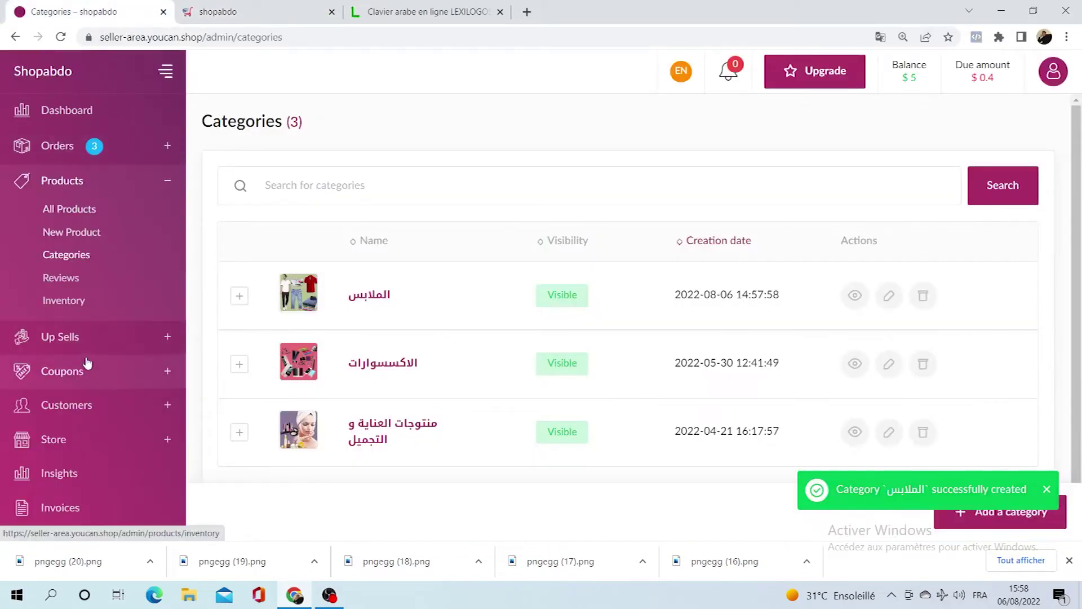
pyautogui.scroll(-3, 67, 395)
pyautogui.click(53, 316)
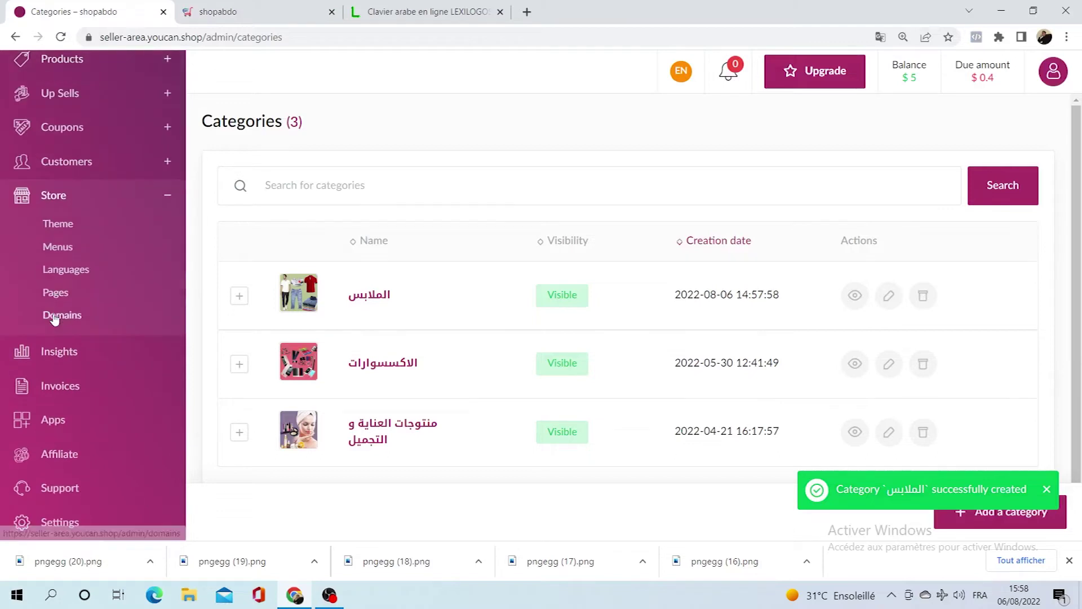
pyautogui.click(55, 225)
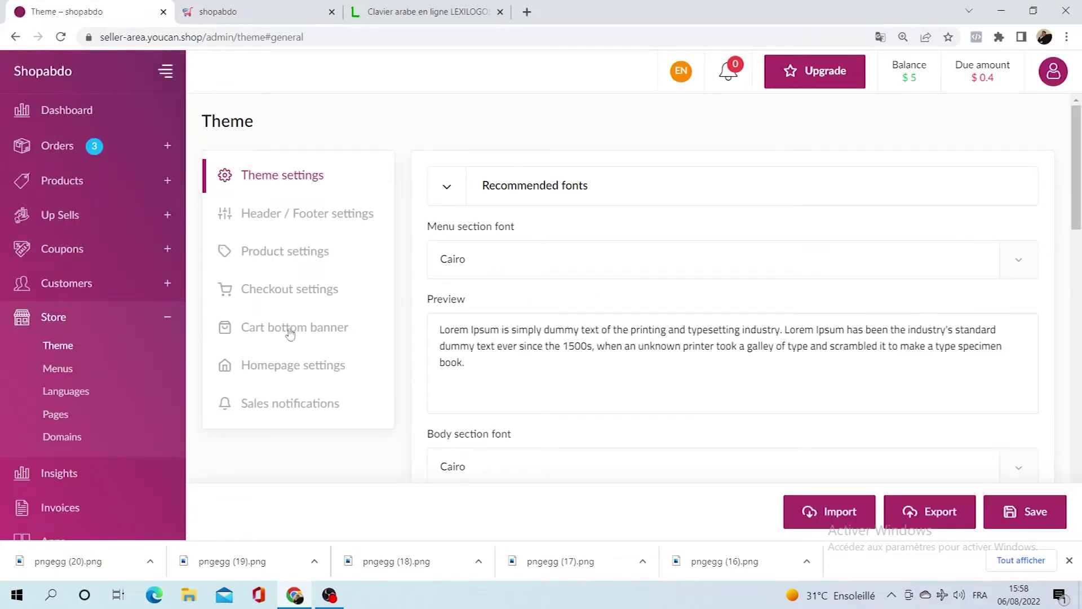
pyautogui.click(294, 372)
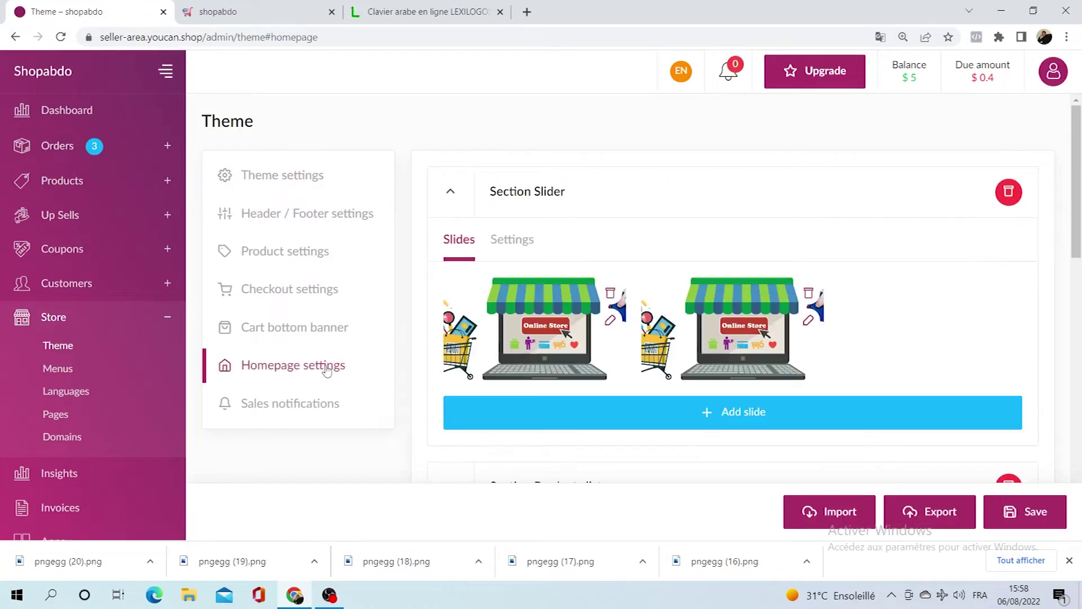
# Step: Add a Products section at the end of the homepage sections
pyautogui.scroll(-6, 478, 358)
pyautogui.scroll(-7, 484, 357)
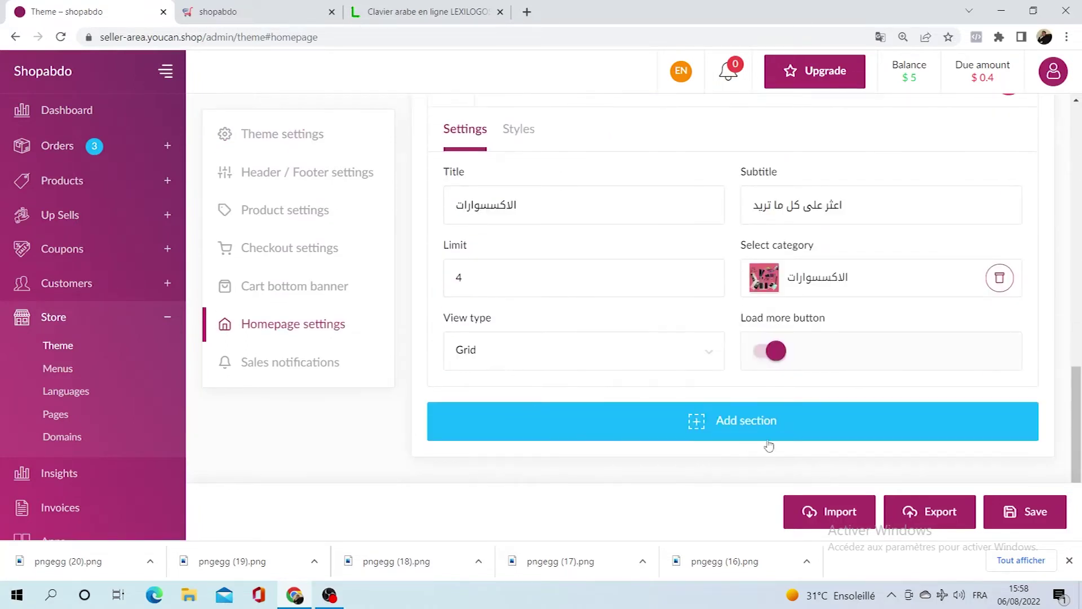
pyautogui.click(733, 428)
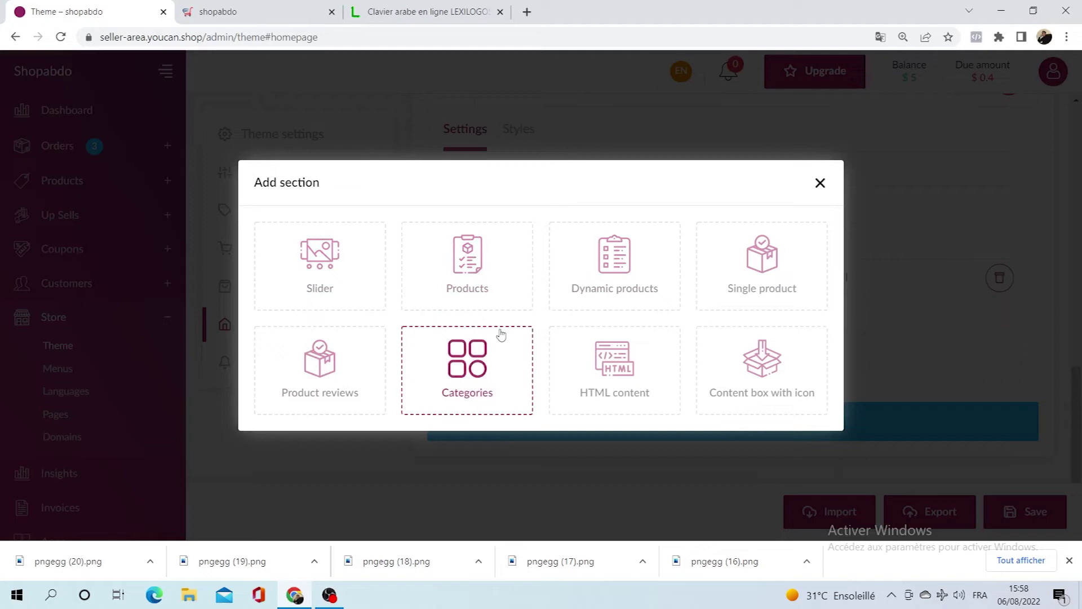
pyautogui.click(491, 293)
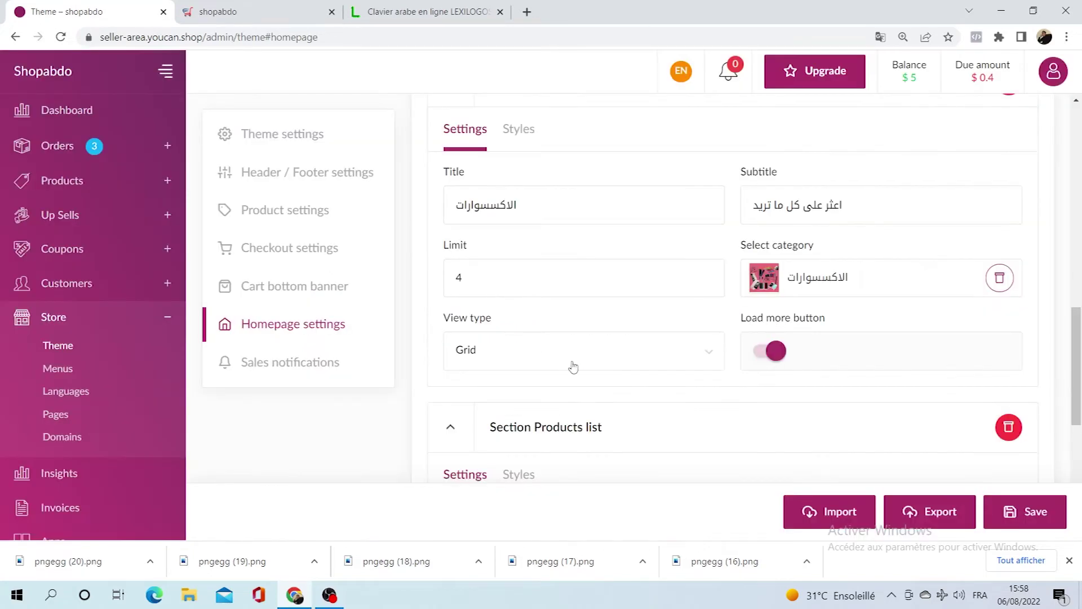
# Step: Check the existing section headings on the shopabdo storefront and title the new products section الملابس
pyautogui.scroll(-6, 573, 367)
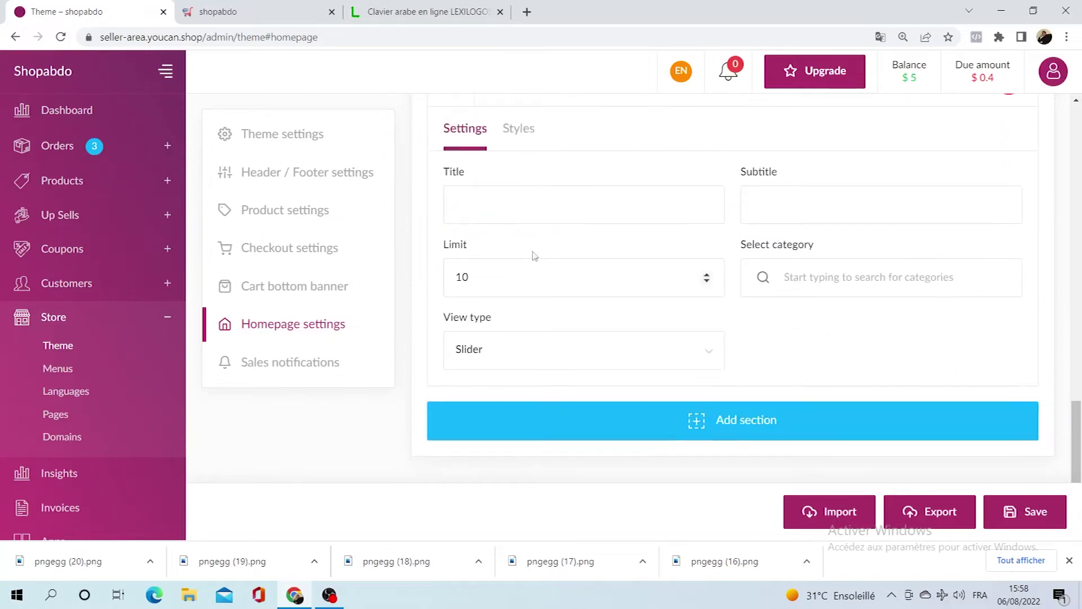
pyautogui.click(521, 199)
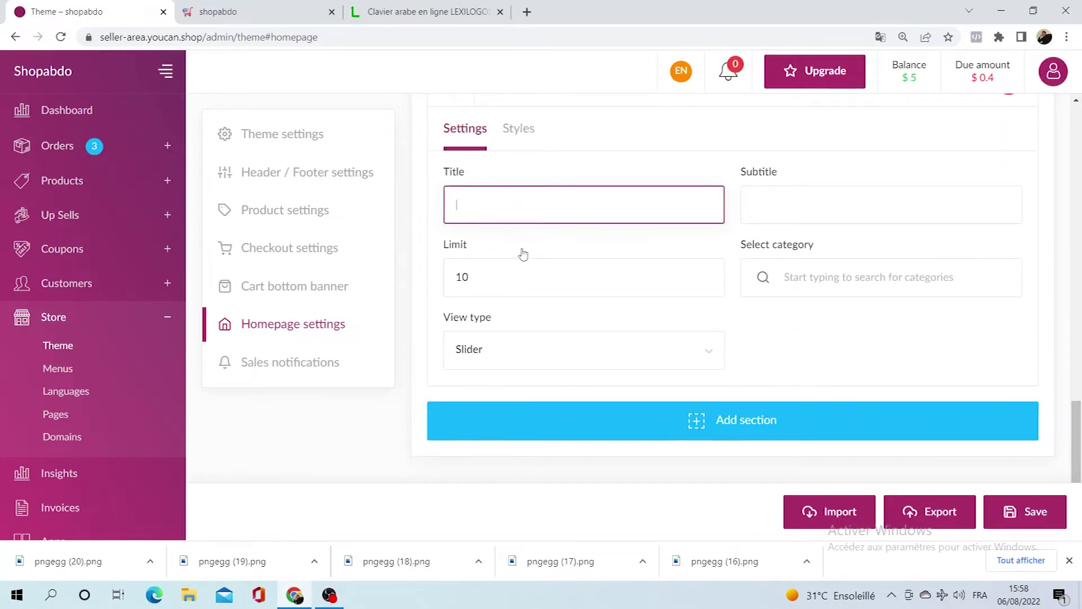
pyautogui.click(256, 11)
pyautogui.scroll(6, 533, 296)
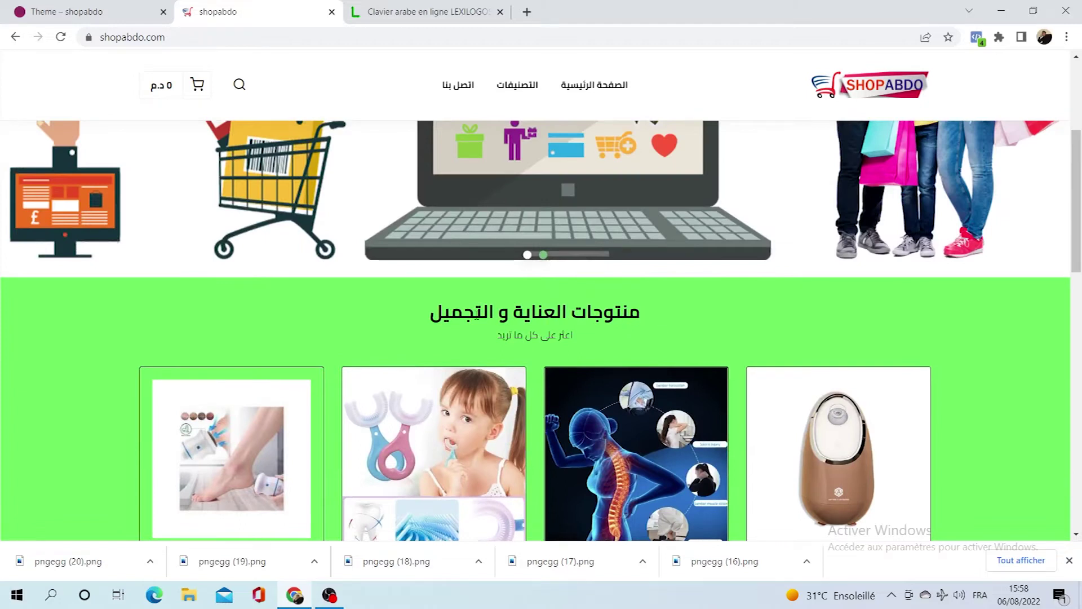
pyautogui.scroll(-7, 551, 403)
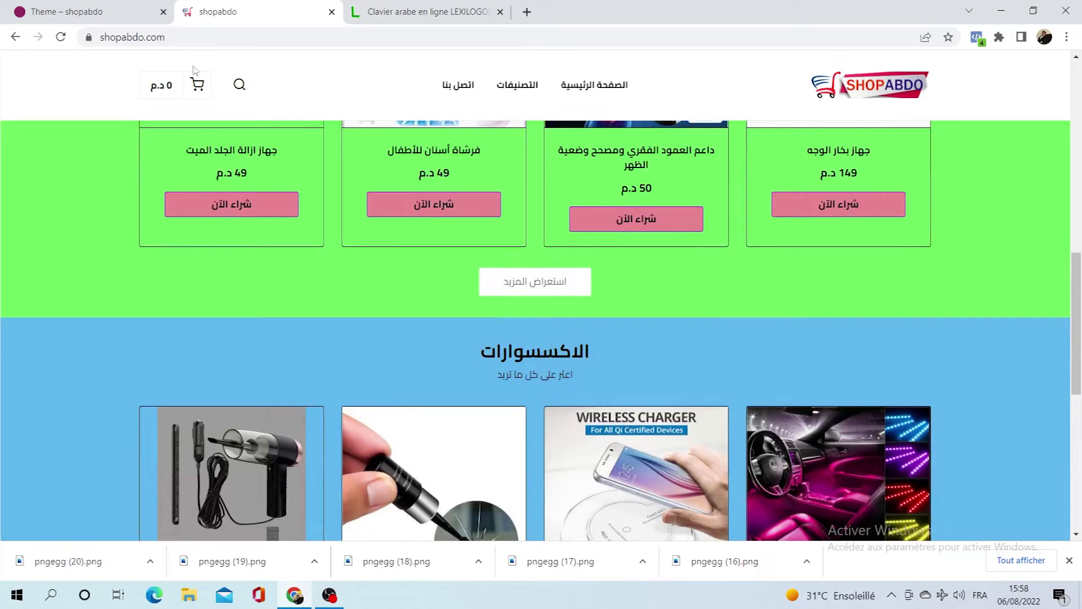
pyautogui.click(113, 11)
pyautogui.click(529, 222)
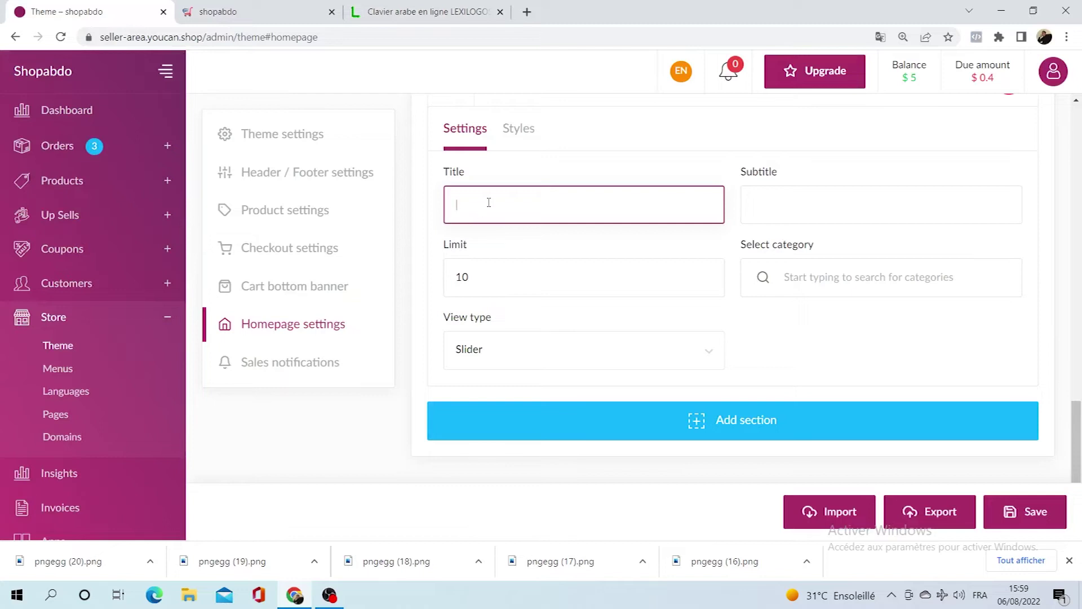
pyautogui.write('الملابس')
# Step: Start on the new section's subtitle and check on the storefront how existing section subtitles appear
pyautogui.scroll(1, 635, 270)
pyautogui.click(789, 268)
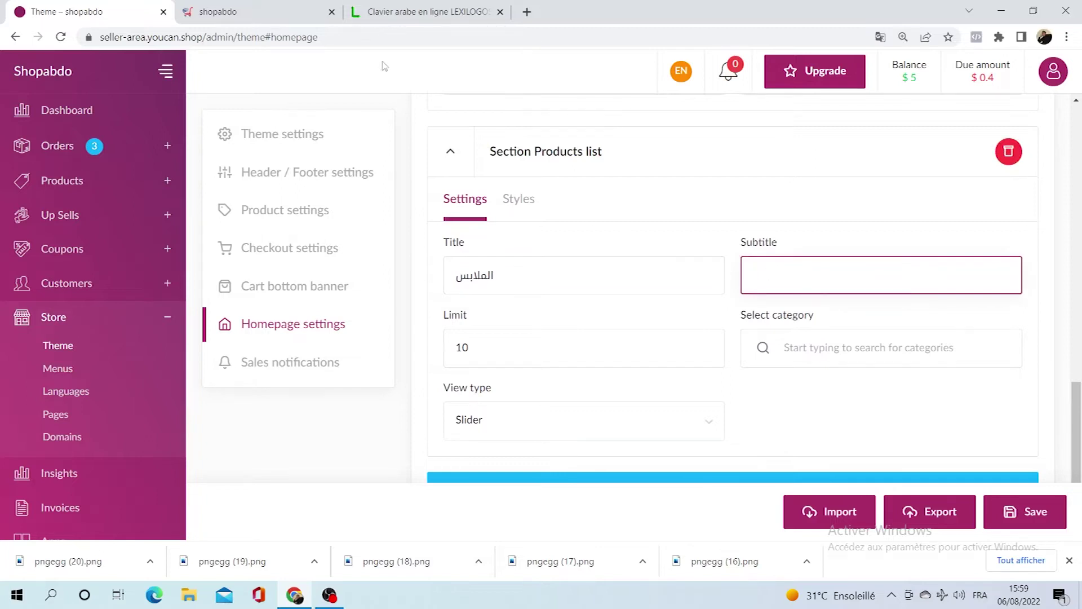
pyautogui.click(277, 6)
pyautogui.scroll(4, 509, 327)
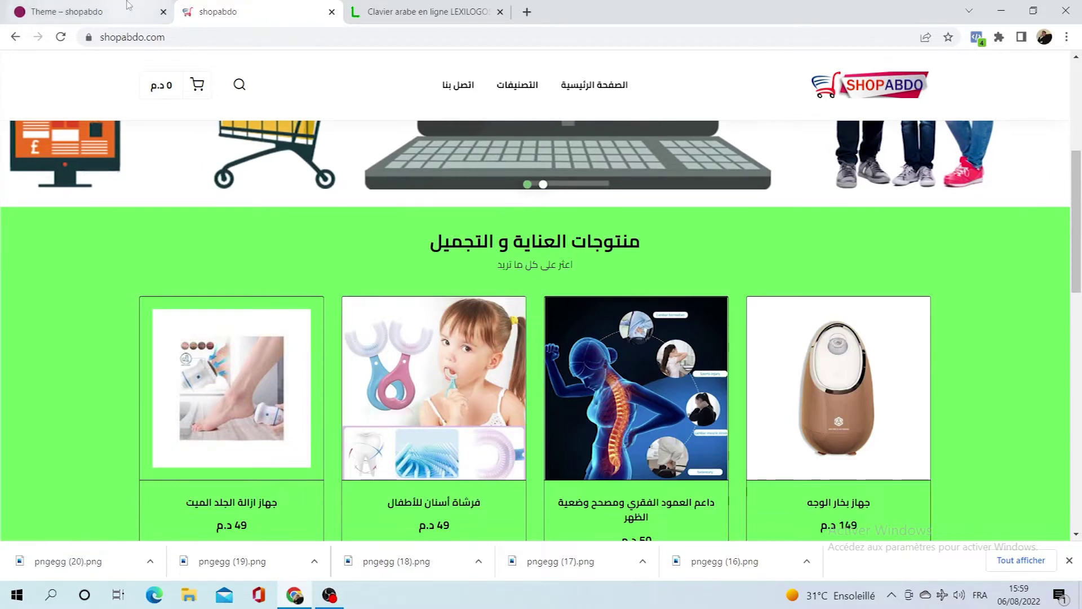
# Step: Copy the subtitle اعثر على كل ما تريد from the الاكسسوارات section into the new الملابس section
pyautogui.click(112, 11)
pyautogui.scroll(1, 857, 339)
pyautogui.scroll(5, 854, 318)
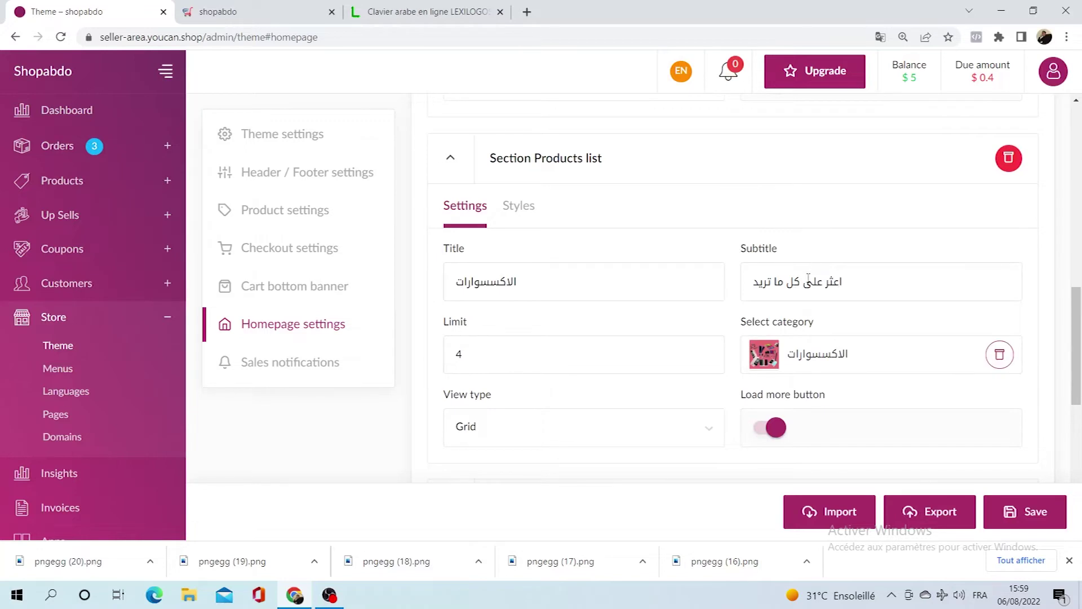
pyautogui.click(808, 280)
pyautogui.hotkey('ctrl', 'a')
pyautogui.hotkey('ctrl', 'c')
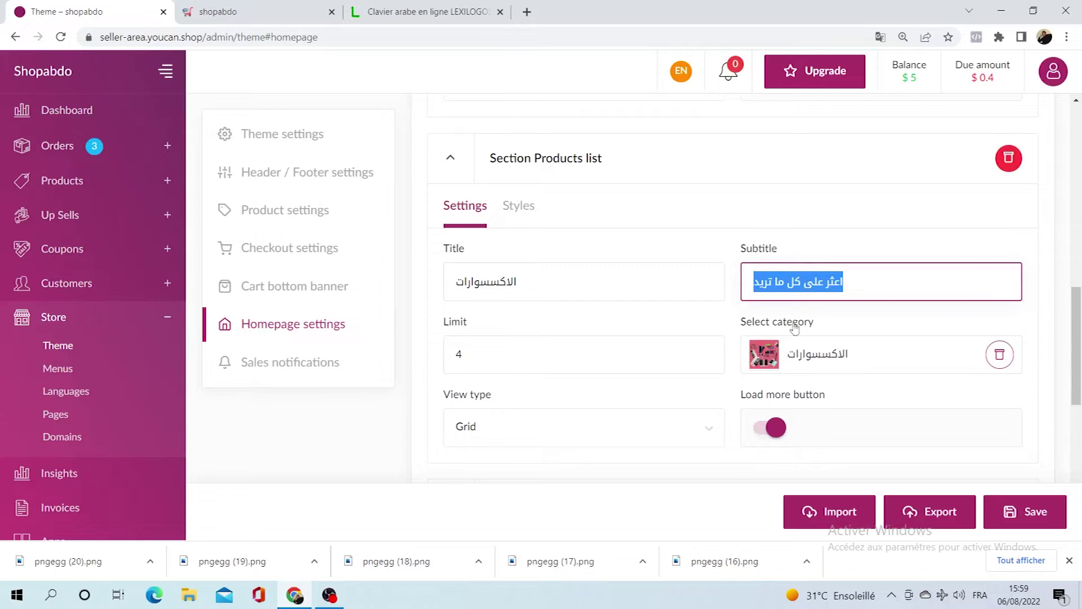
pyautogui.scroll(-5, 799, 326)
pyautogui.click(799, 350)
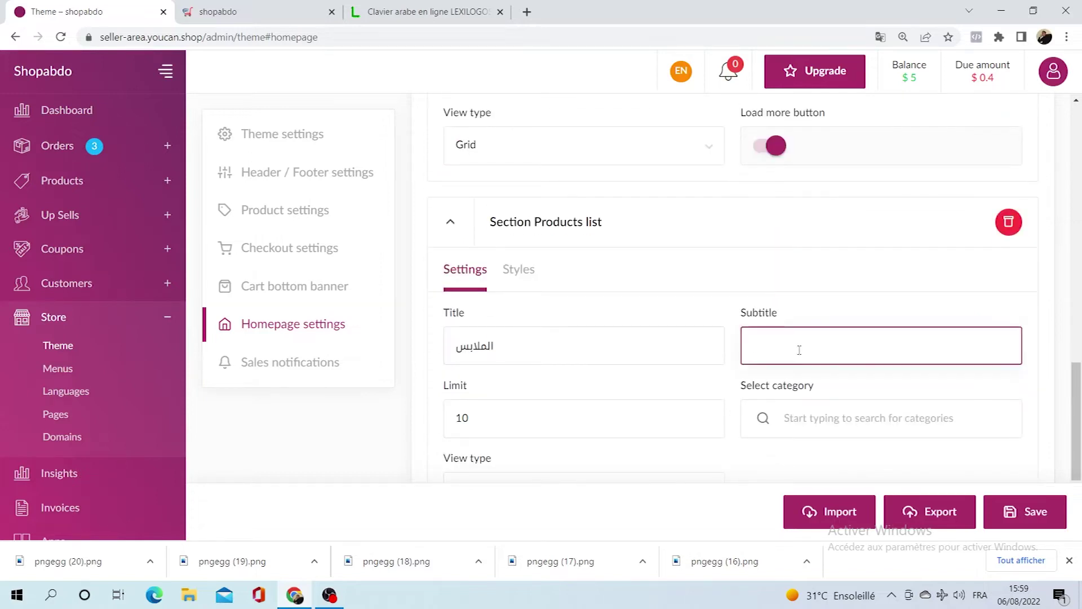
pyautogui.hotkey('ctrl', 'v')
# Step: For the new section's limit, examine on the storefront how many products each section shows above its استعراض المزيد link
pyautogui.scroll(-2, 812, 381)
pyautogui.click(638, 291)
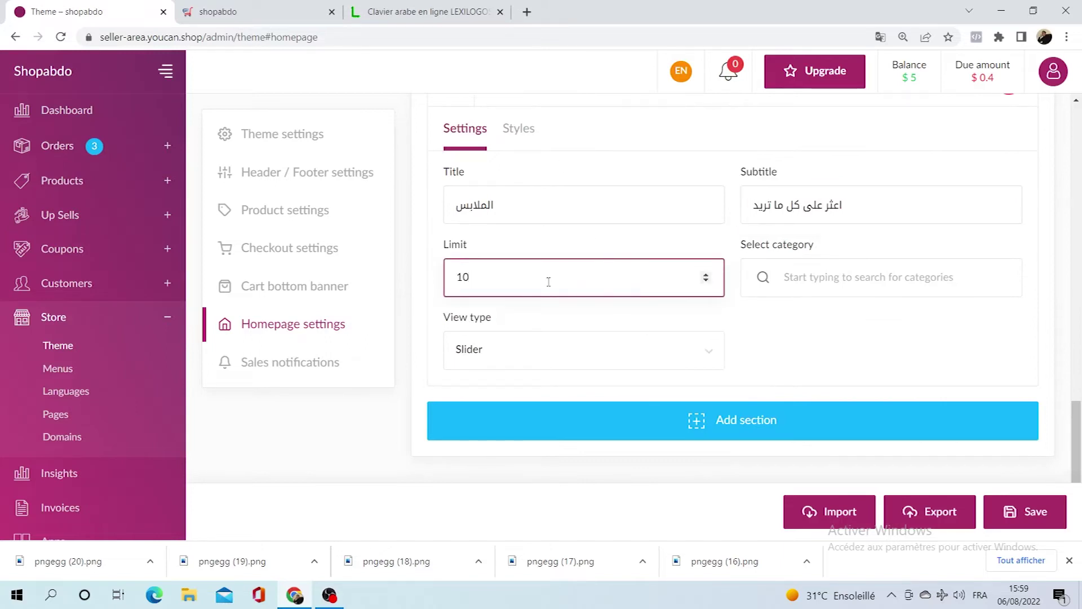
pyautogui.click(271, 7)
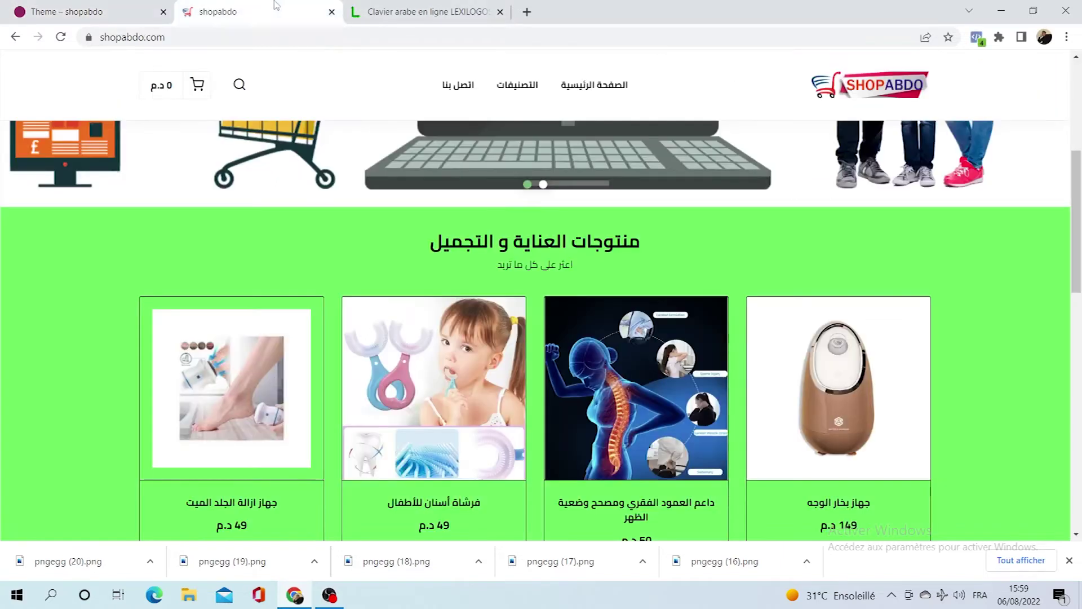
pyautogui.scroll(-3, 913, 319)
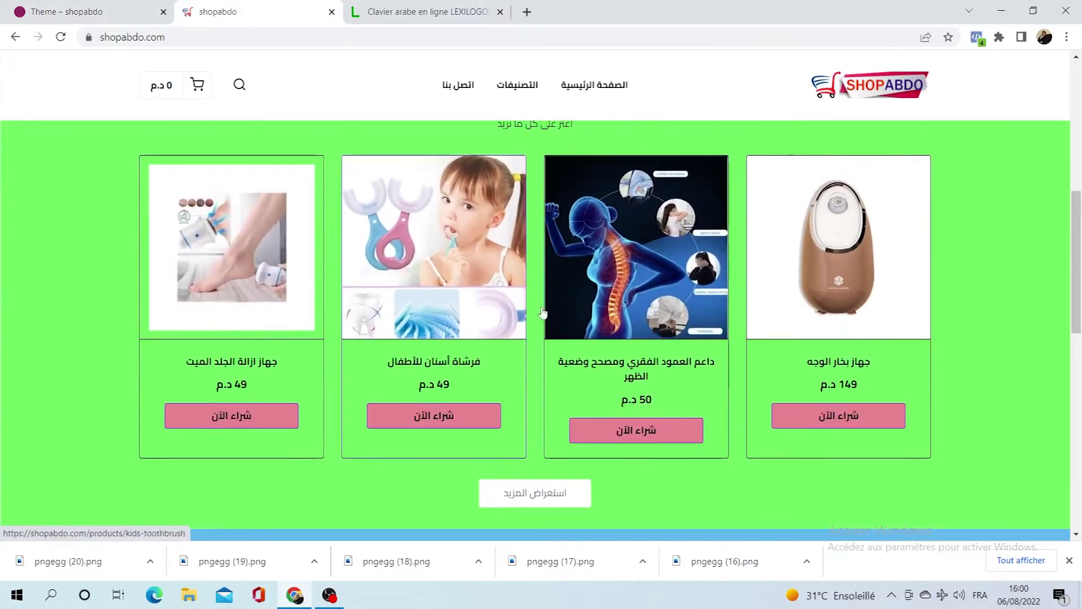
pyautogui.scroll(2, 569, 365)
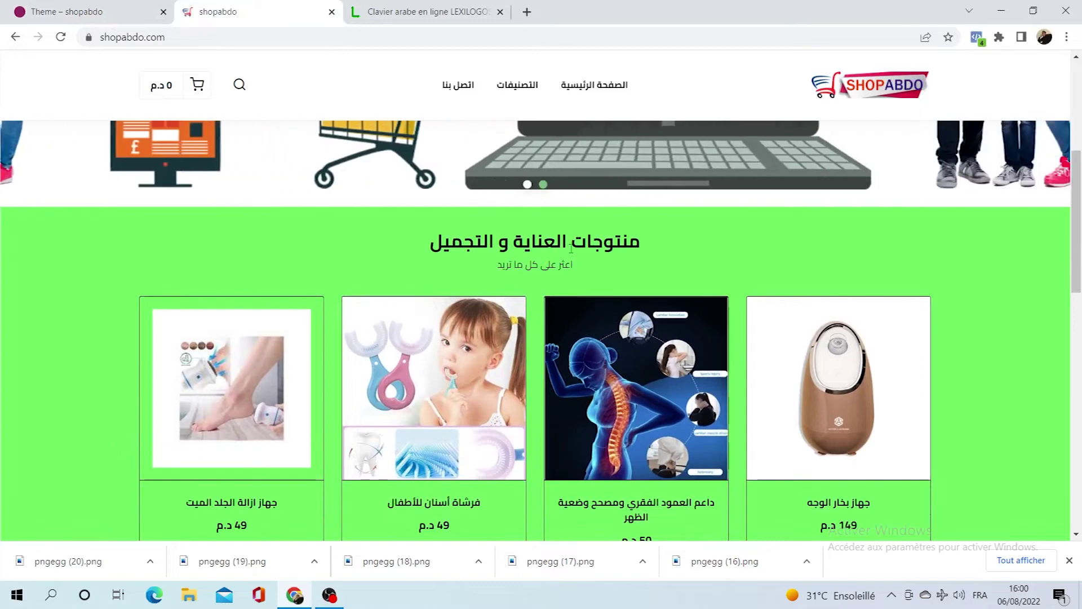
pyautogui.scroll(-2, 532, 296)
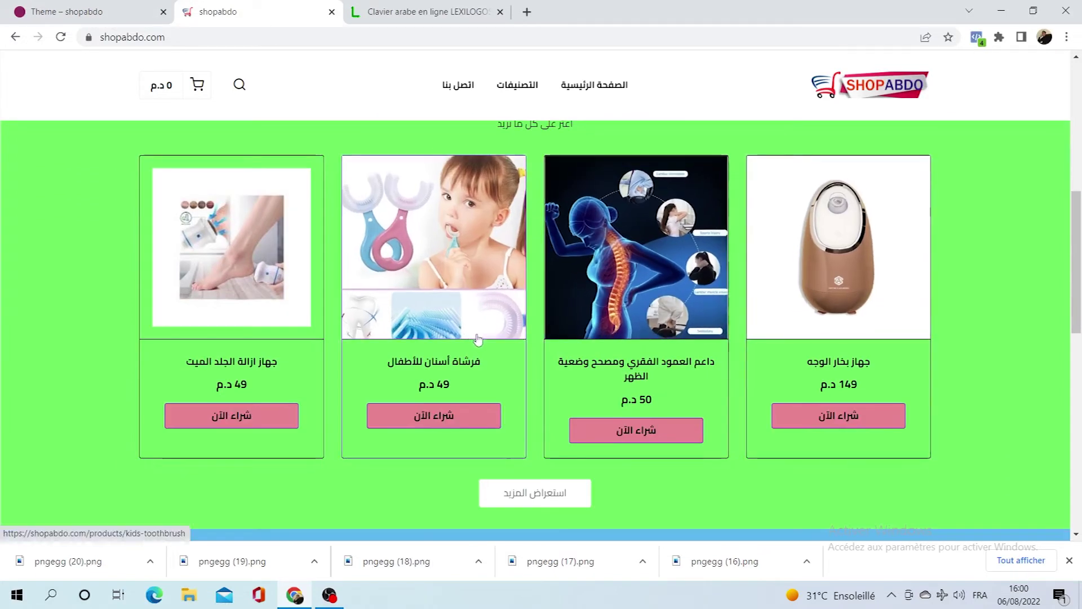
pyautogui.scroll(1, 641, 308)
pyautogui.scroll(-2, 614, 321)
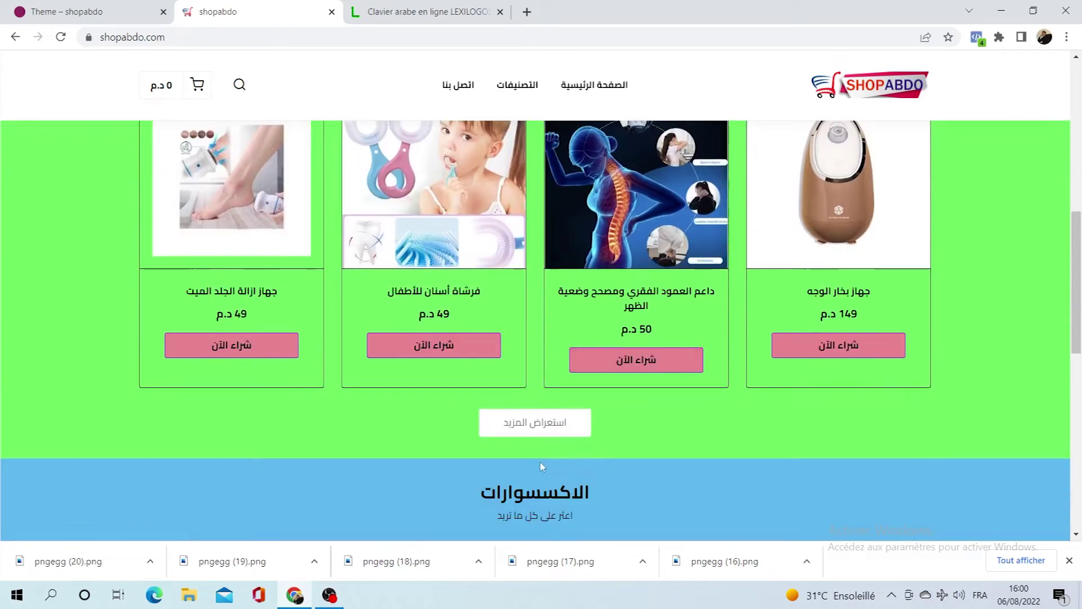
pyautogui.scroll(2, 541, 465)
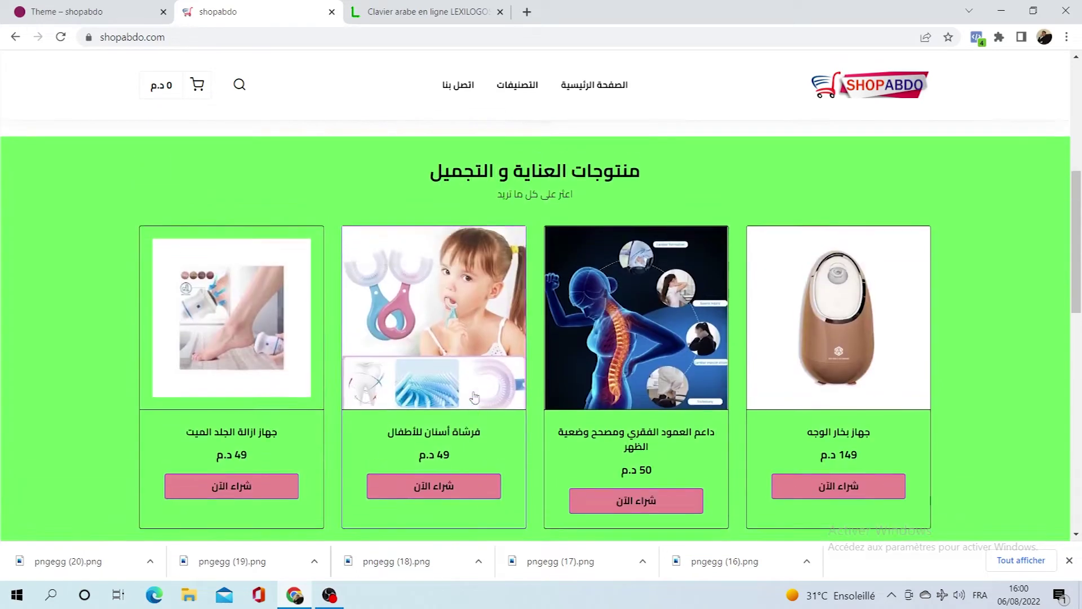
pyautogui.scroll(-3, 543, 394)
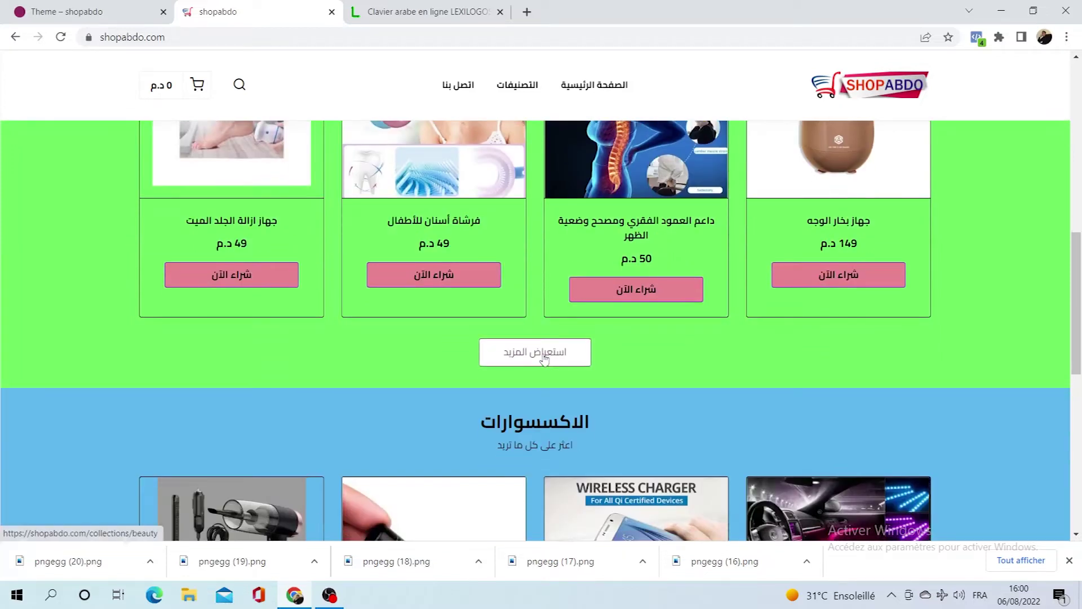
pyautogui.scroll(2, 543, 352)
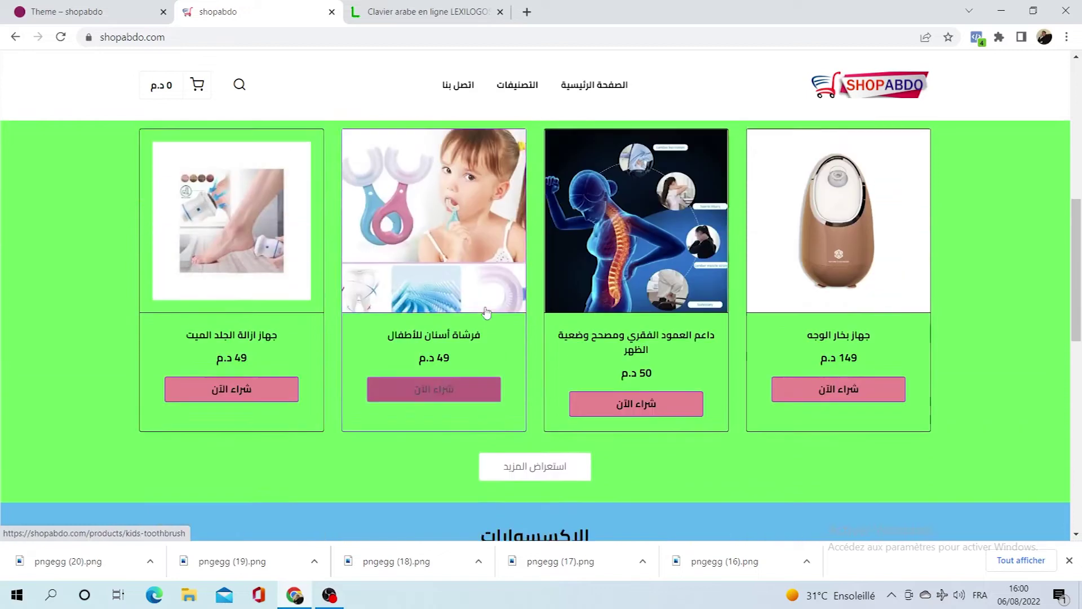
pyautogui.scroll(-1, 564, 344)
pyautogui.scroll(2, 589, 334)
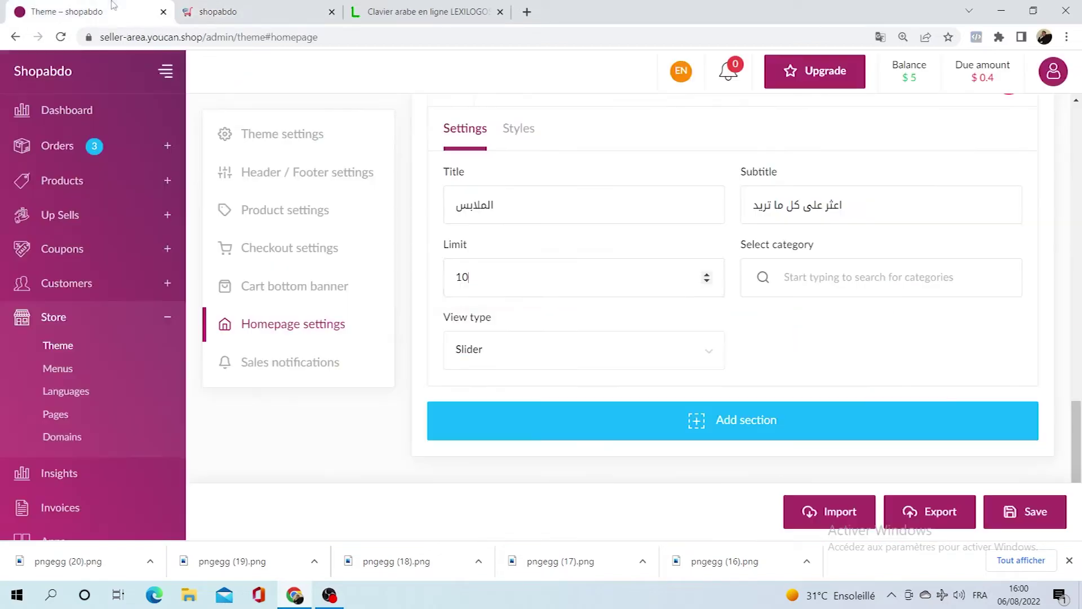
pyautogui.click(84, 11)
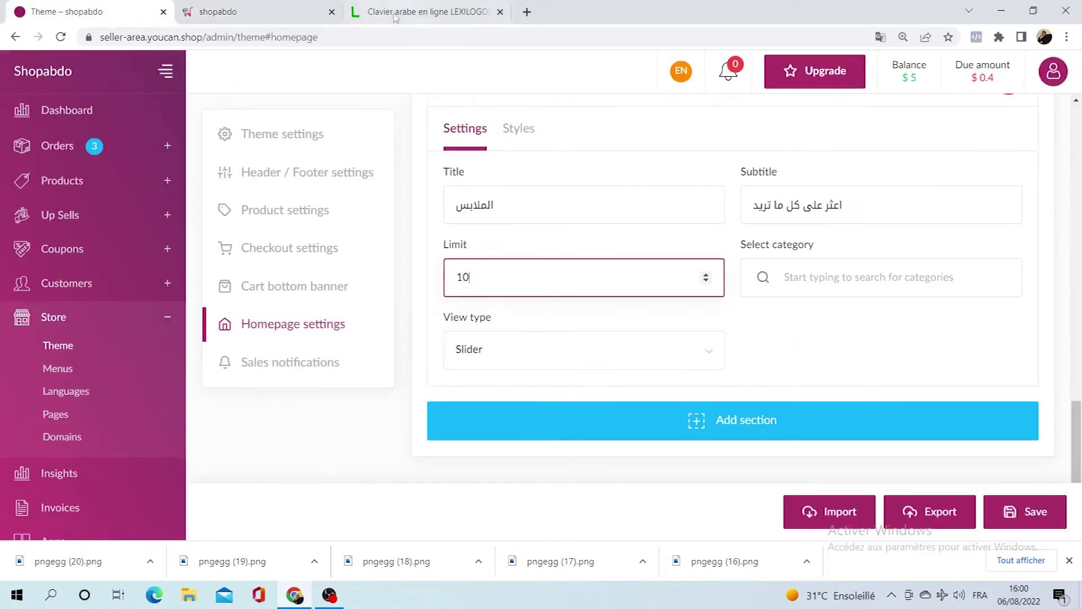
pyautogui.click(307, 16)
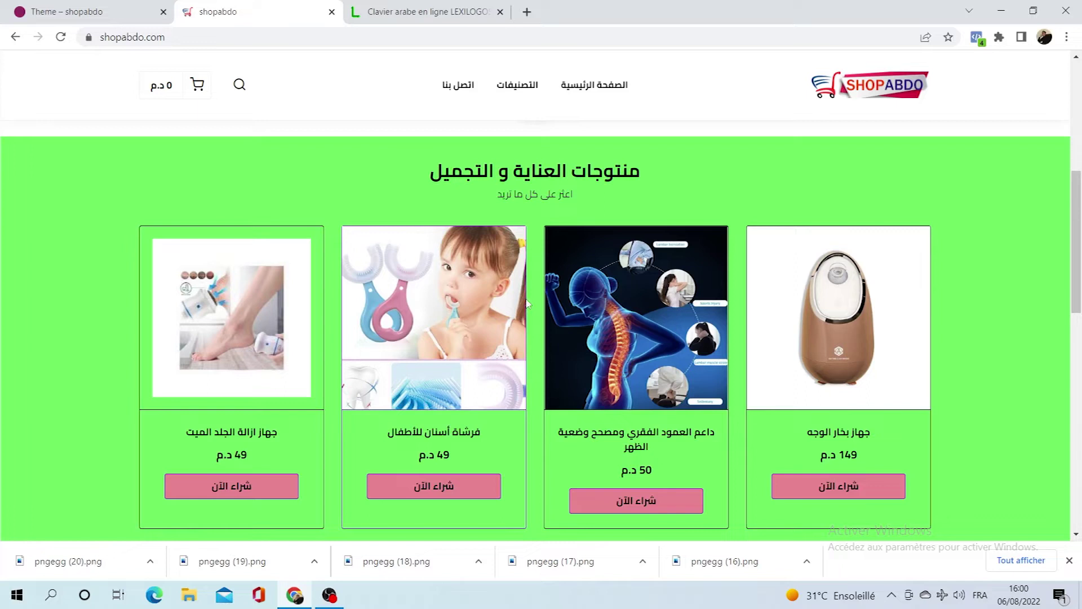
pyautogui.scroll(-1, 524, 361)
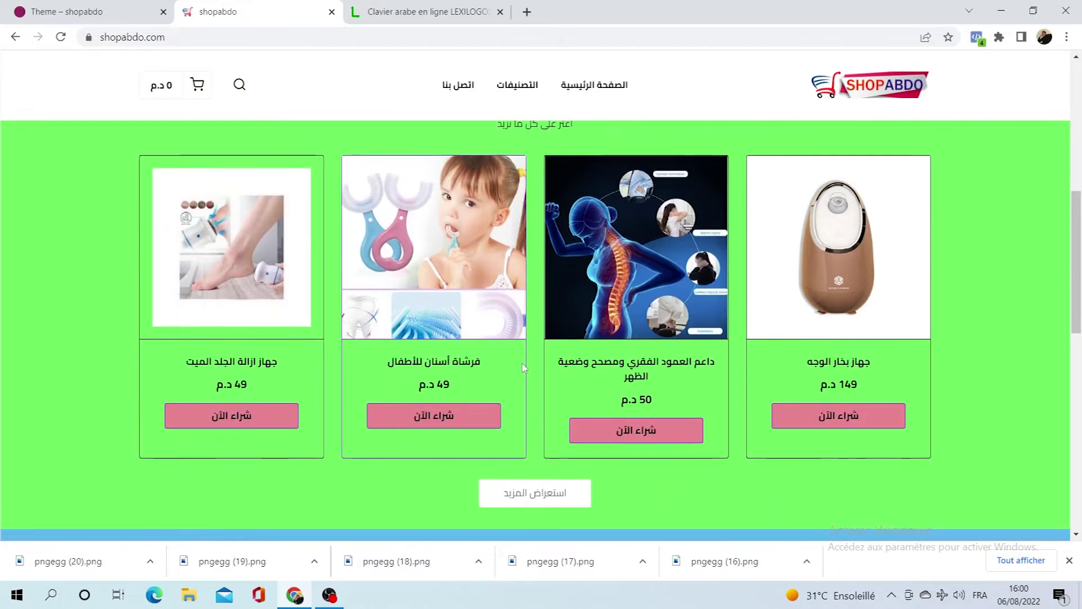
pyautogui.scroll(1, 524, 368)
pyautogui.scroll(-2, 550, 440)
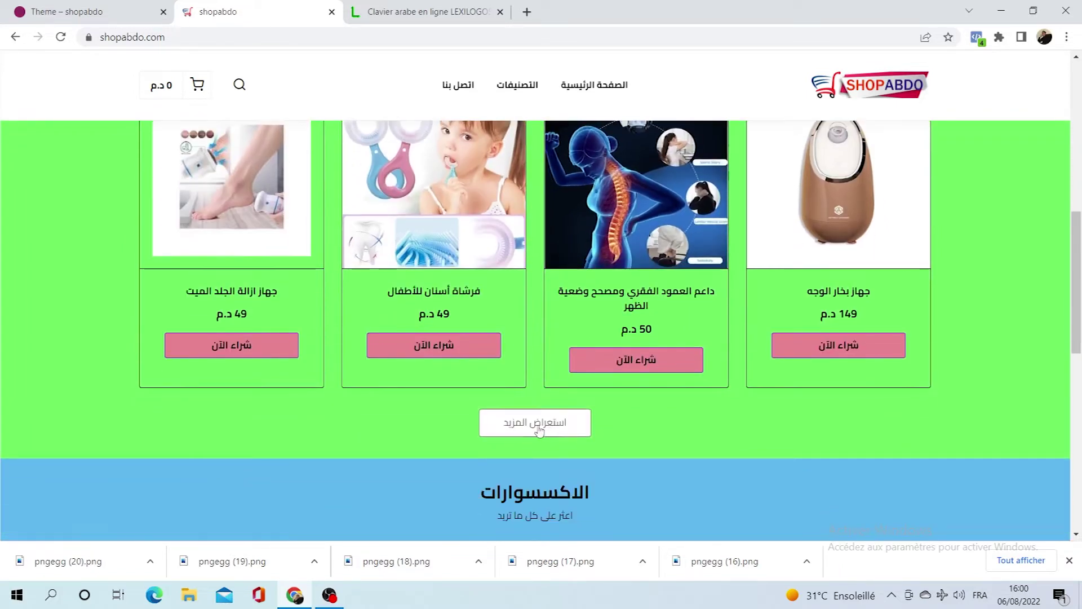
# Step: Return to the seller area, set the new section's limit to 4 and select the الملابس category
pyautogui.click(73, 11)
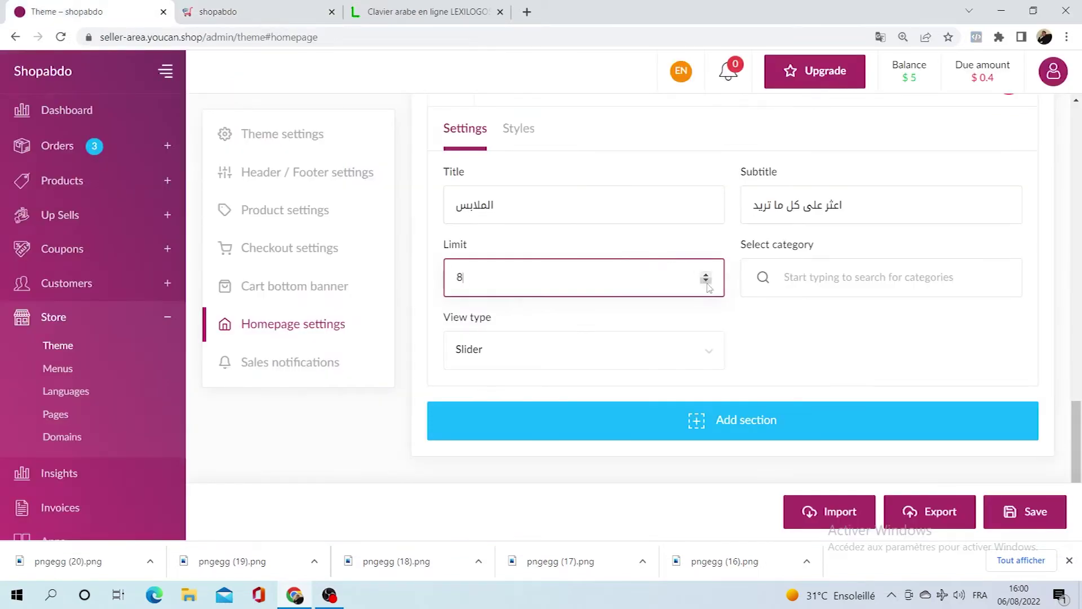
pyautogui.click(862, 270)
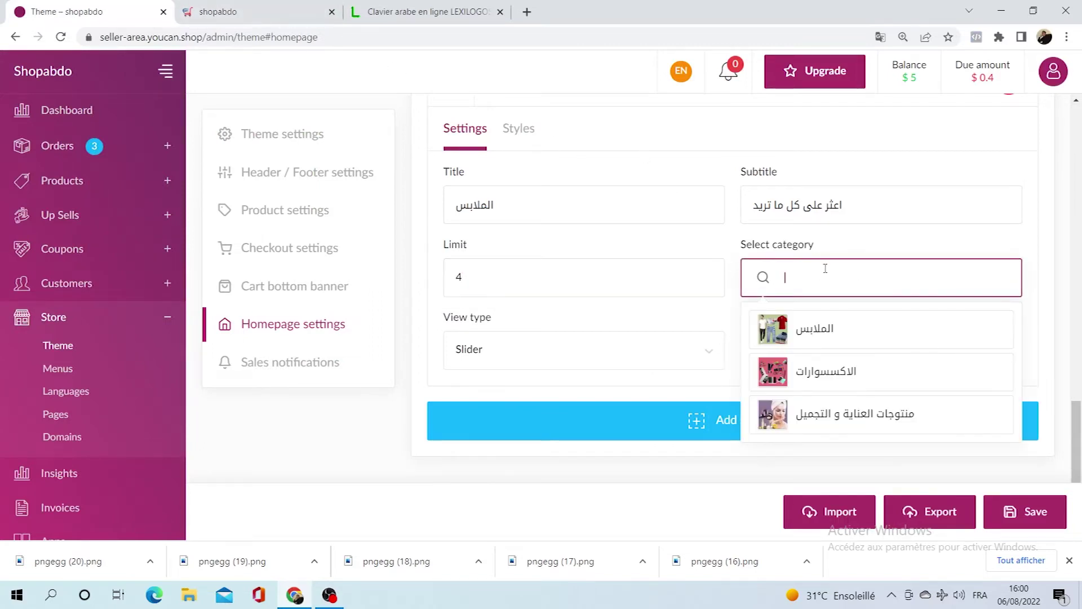
pyautogui.click(850, 333)
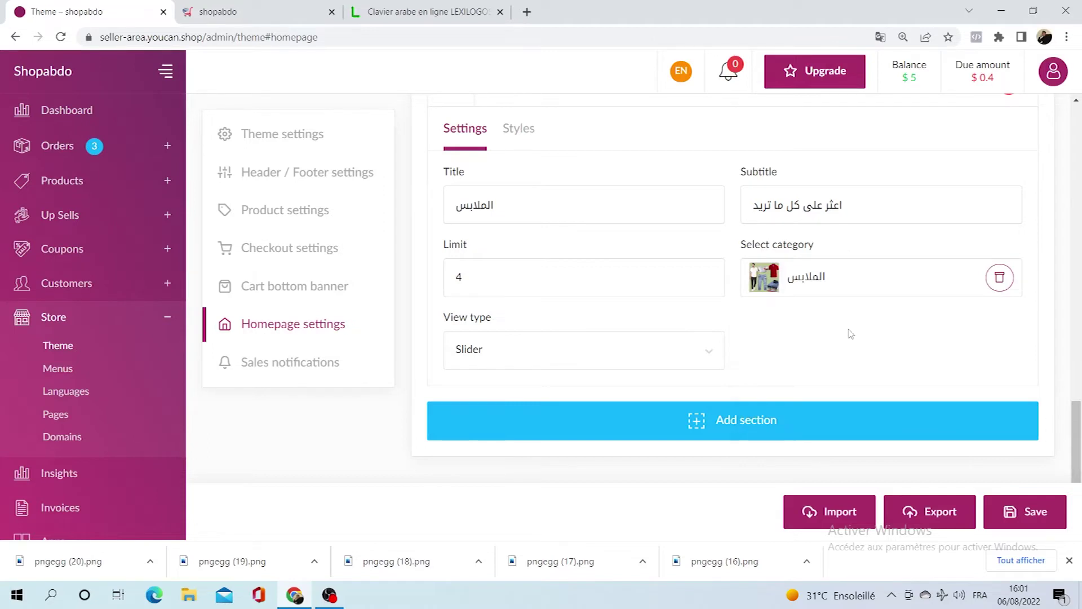
# Step: Review the new section's view type options and compare the slider and product grid layouts on the storefront
pyautogui.click(642, 362)
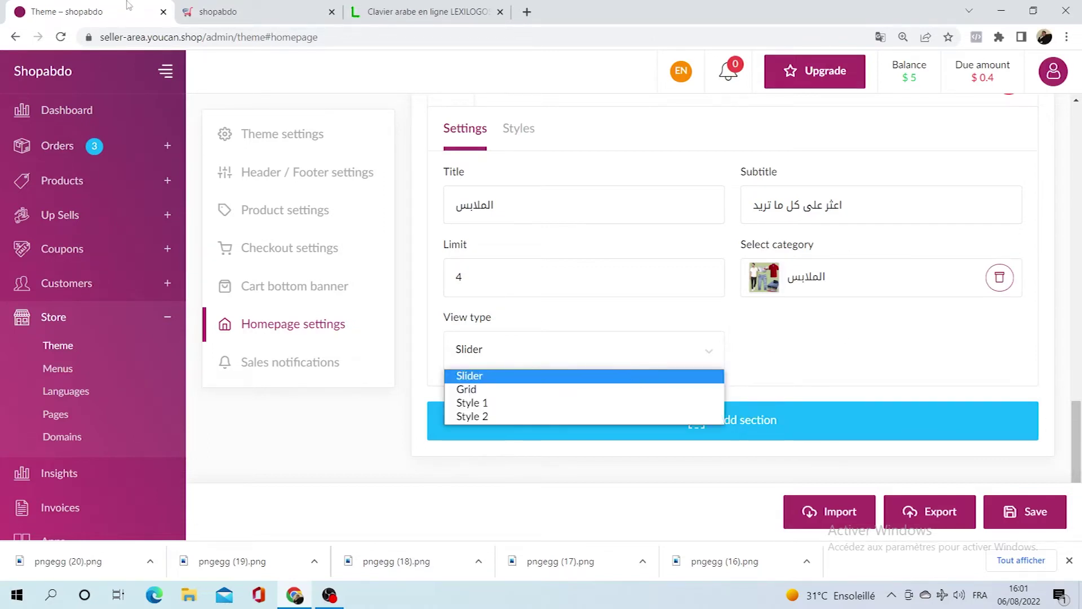
pyautogui.click(248, 11)
pyautogui.scroll(3, 702, 337)
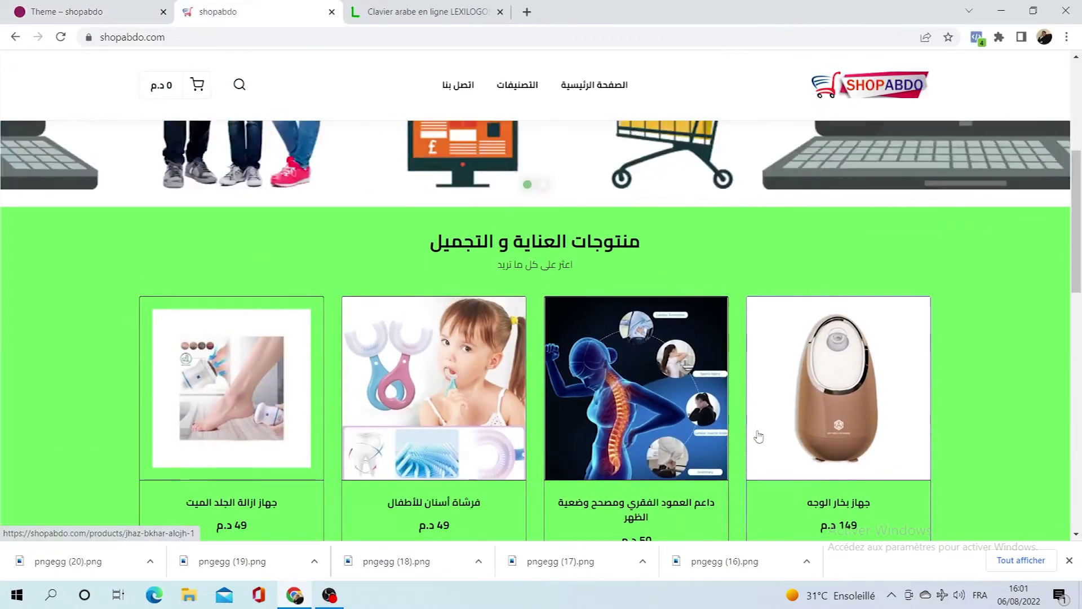
pyautogui.scroll(3, 758, 435)
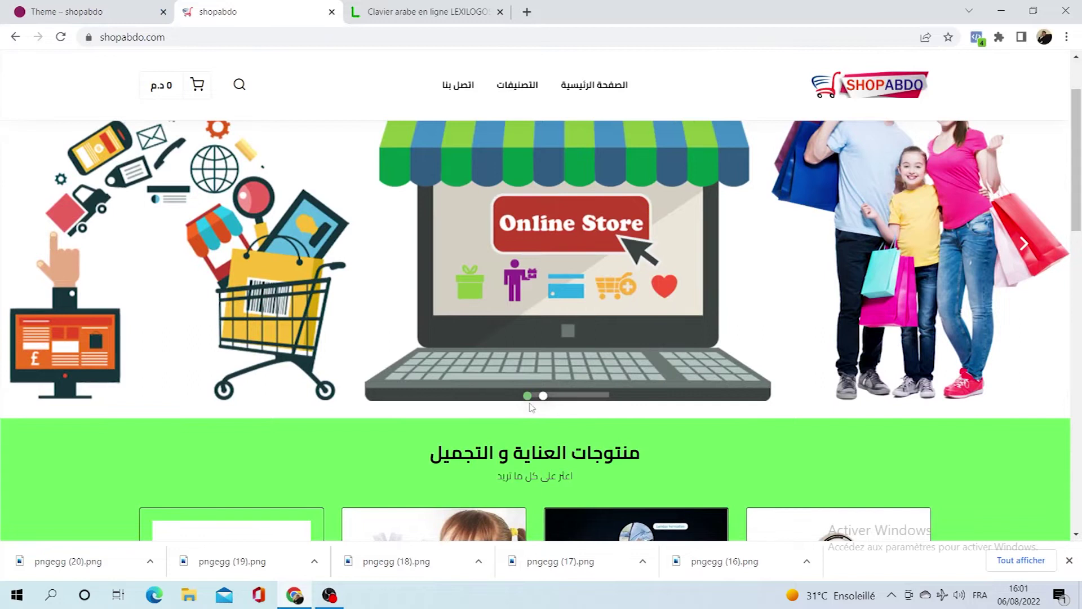
pyautogui.click(542, 396)
pyautogui.scroll(-3, 553, 342)
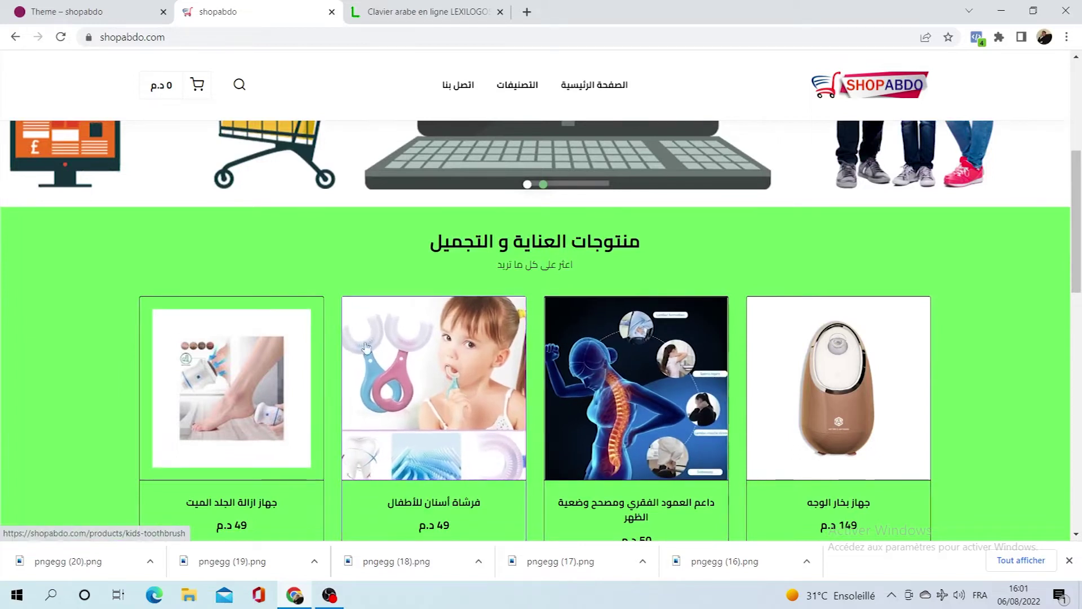
pyautogui.click(90, 11)
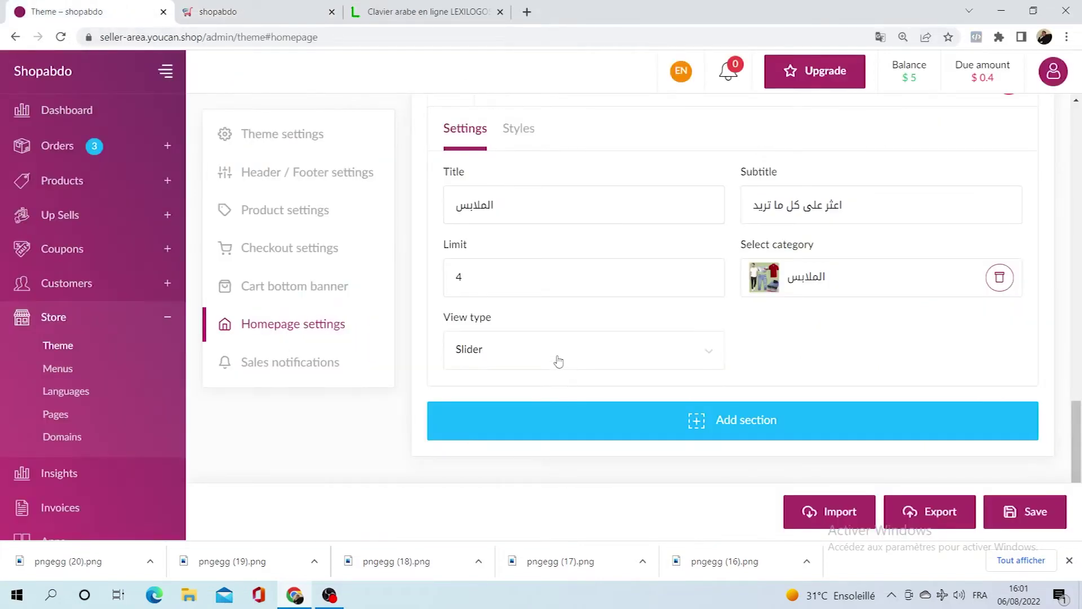
# Step: Check the banner slider and product grid on the storefront, then set the الملابس section's view type to Grid in the seller area
pyautogui.click(298, 20)
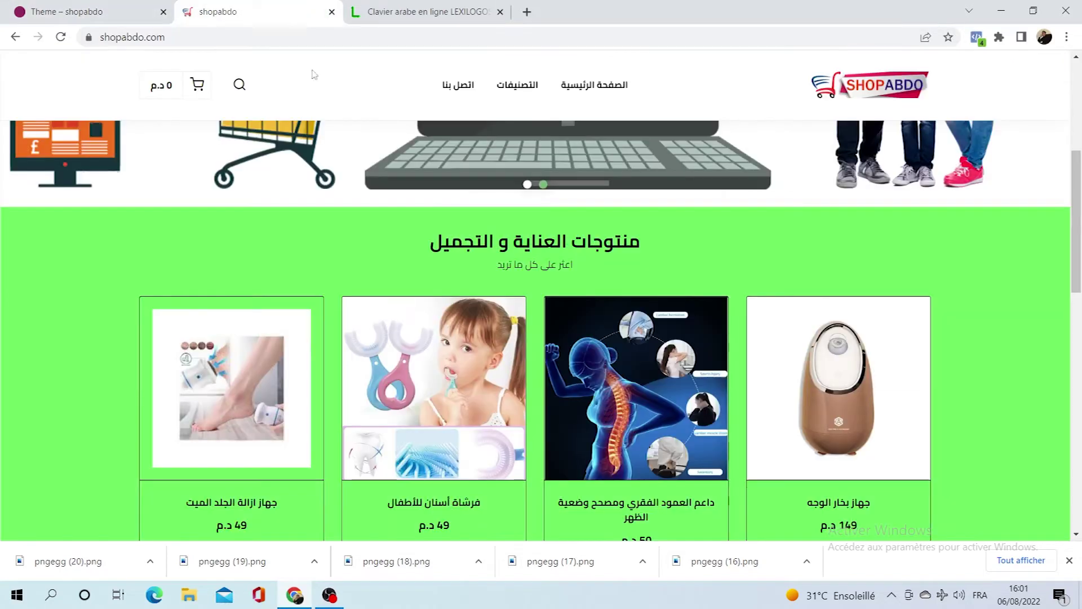
pyautogui.scroll(4, 536, 327)
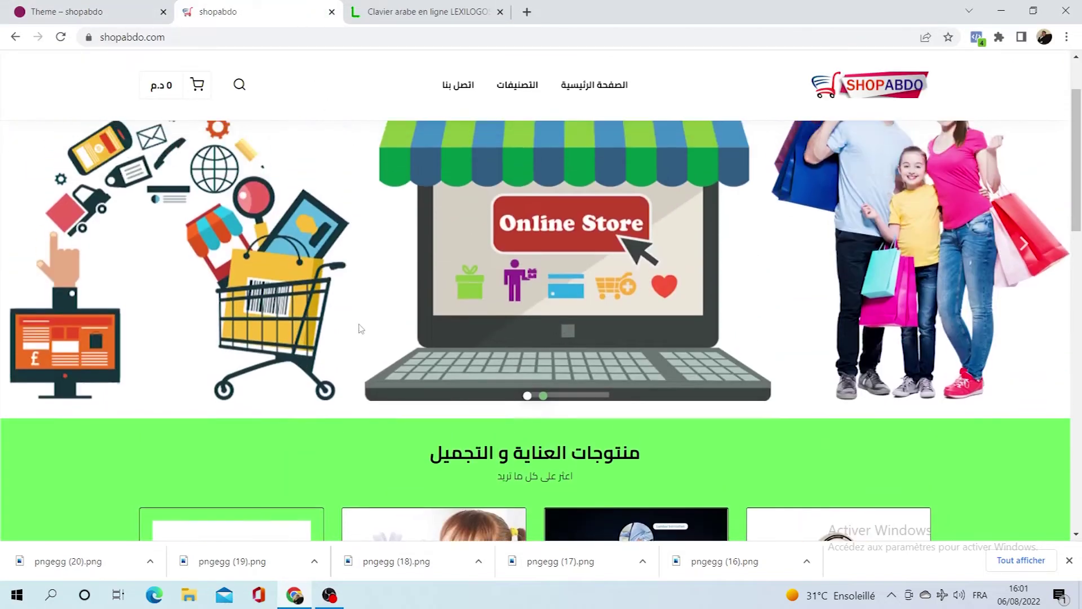
pyautogui.click(112, 11)
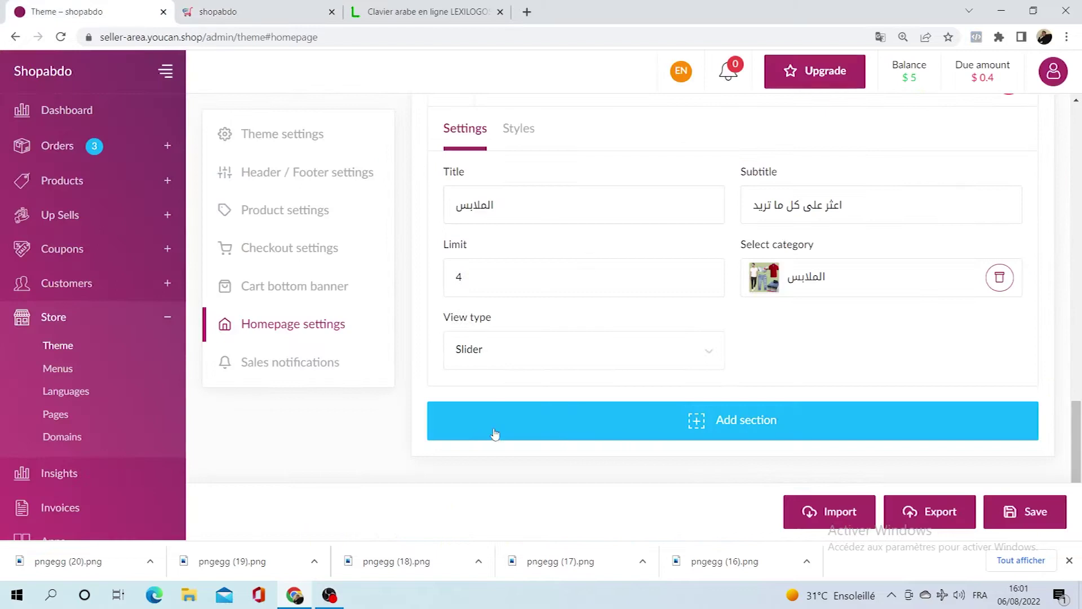
pyautogui.click(276, 12)
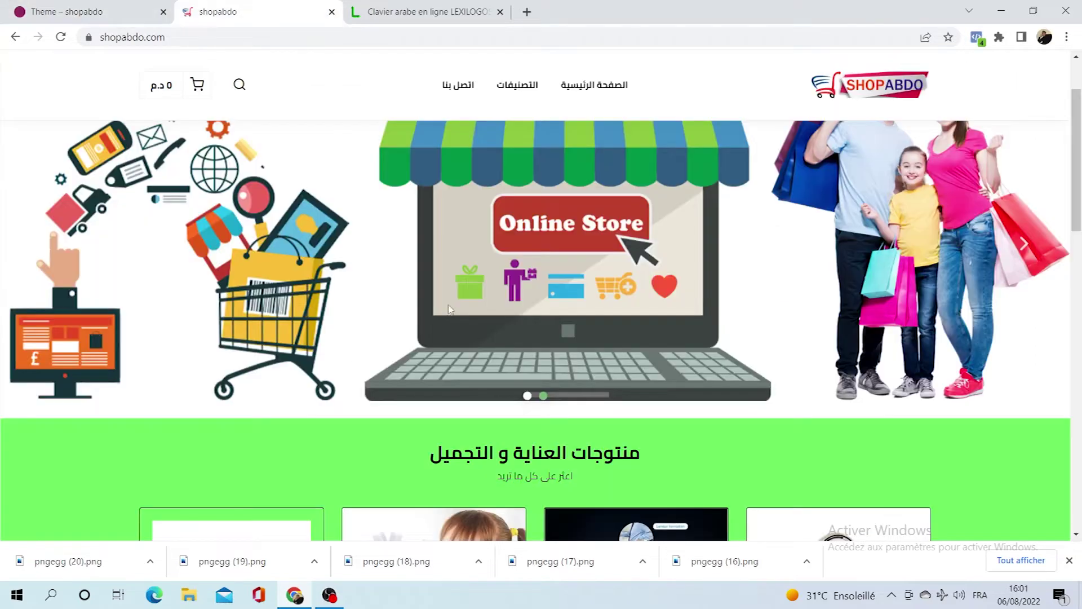
pyautogui.scroll(-4, 407, 388)
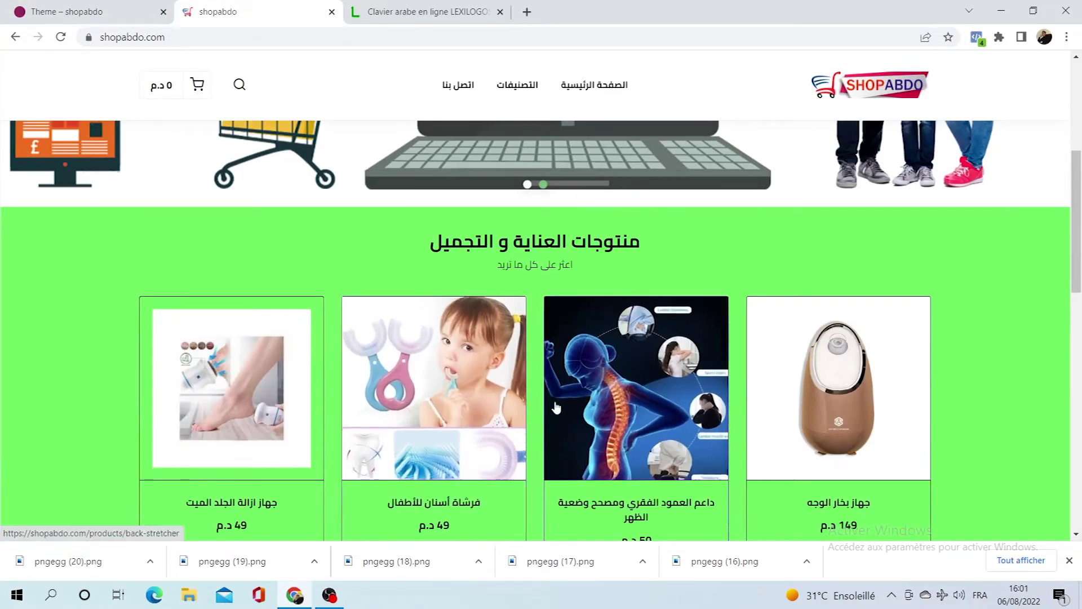
pyautogui.click(104, 6)
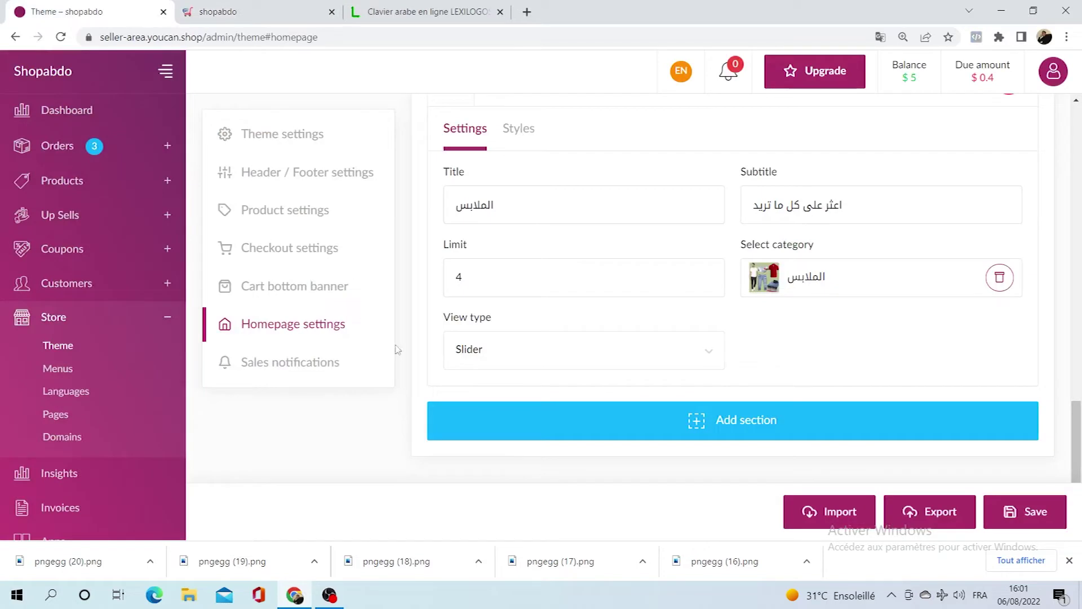
pyautogui.click(515, 349)
pyautogui.click(515, 389)
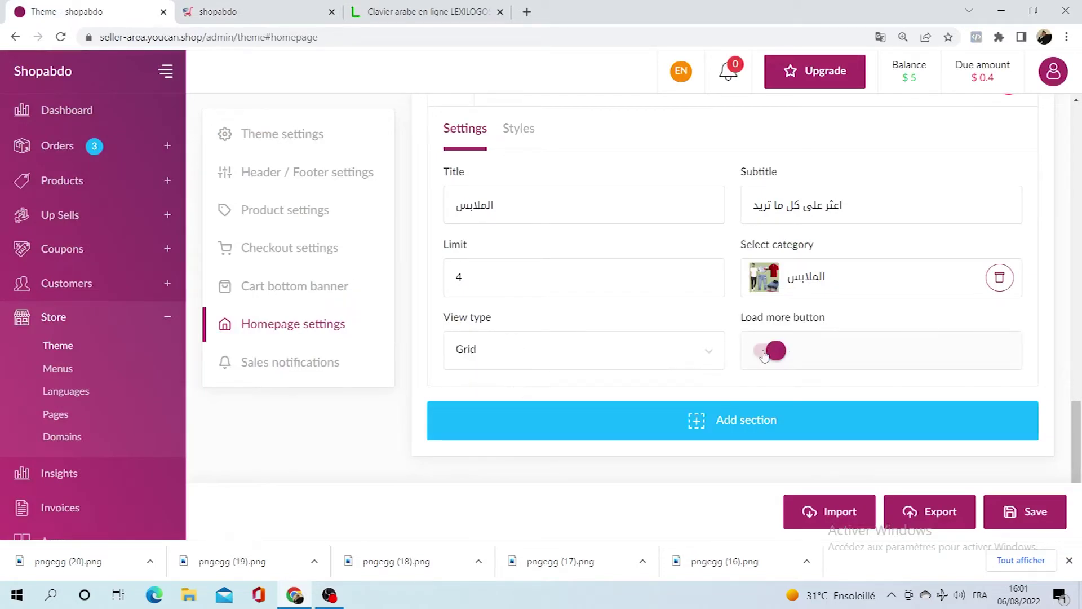
# Step: Check the استعراض المزيد link on the storefront, turn off the الملابس section's load more button and save the theme
pyautogui.click(254, 11)
pyautogui.scroll(-3, 399, 282)
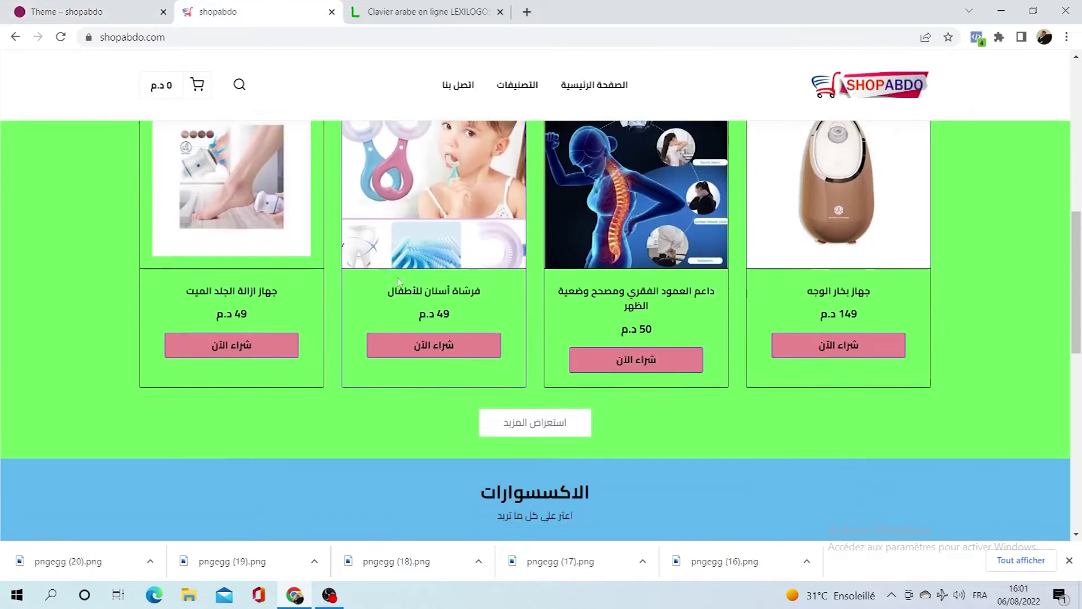
pyautogui.scroll(-1, 398, 282)
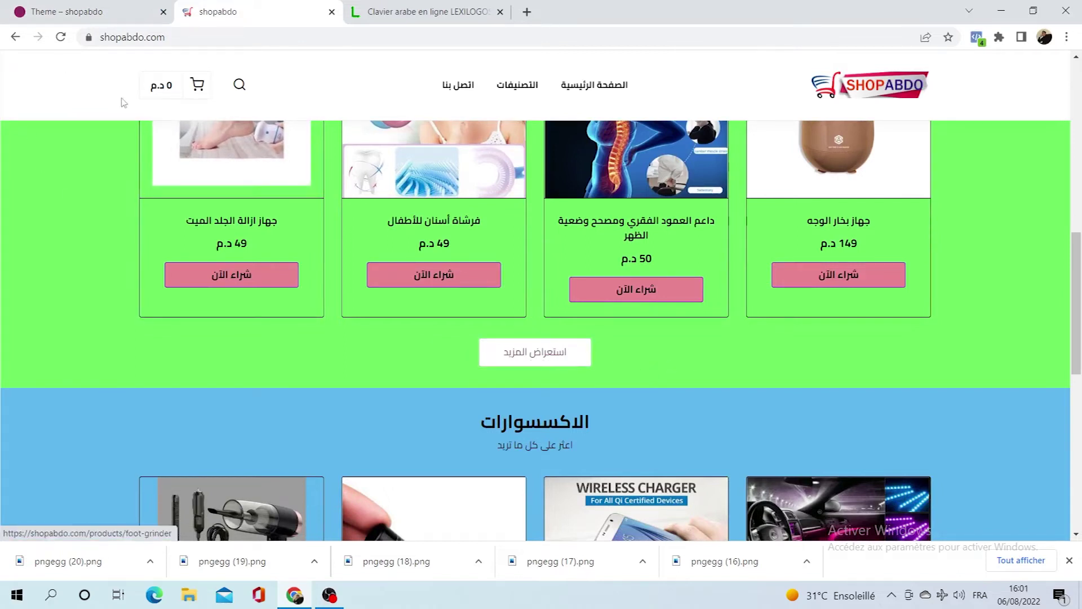
pyautogui.scroll(2, 737, 346)
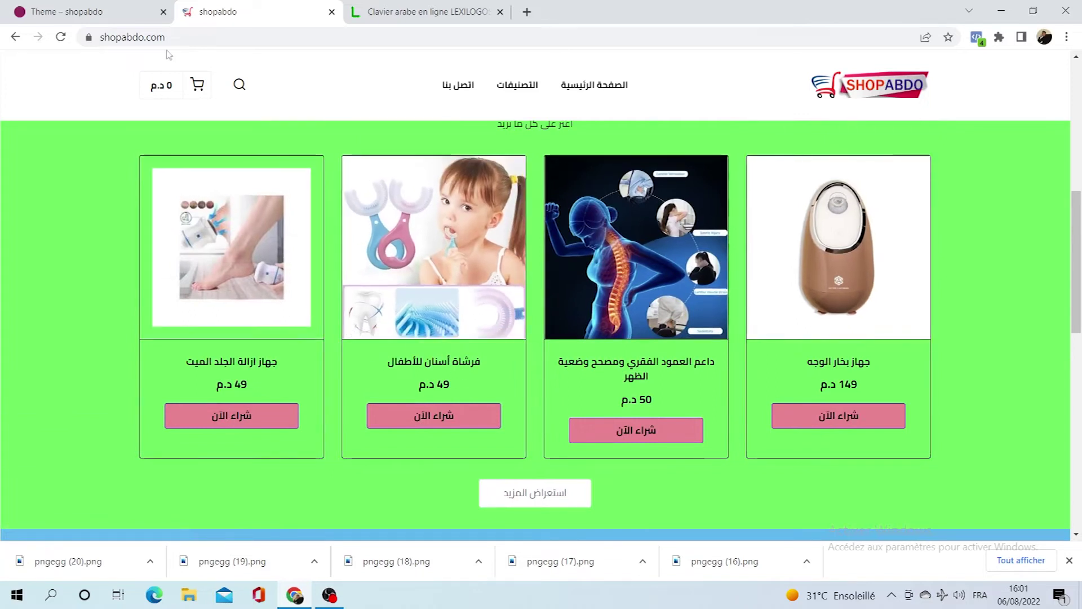
pyautogui.click(138, 11)
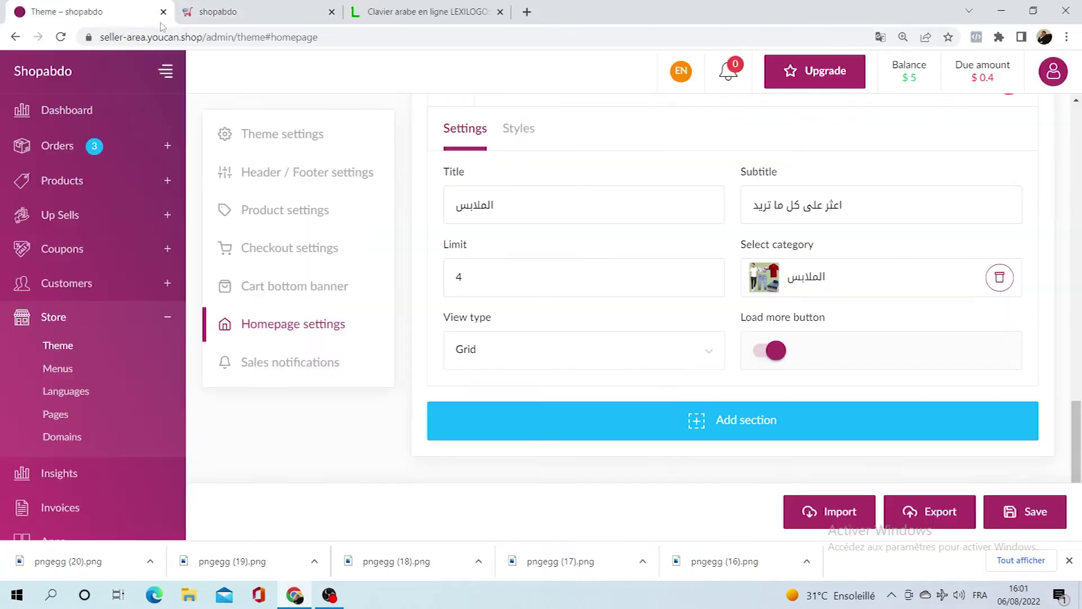
pyautogui.click(765, 353)
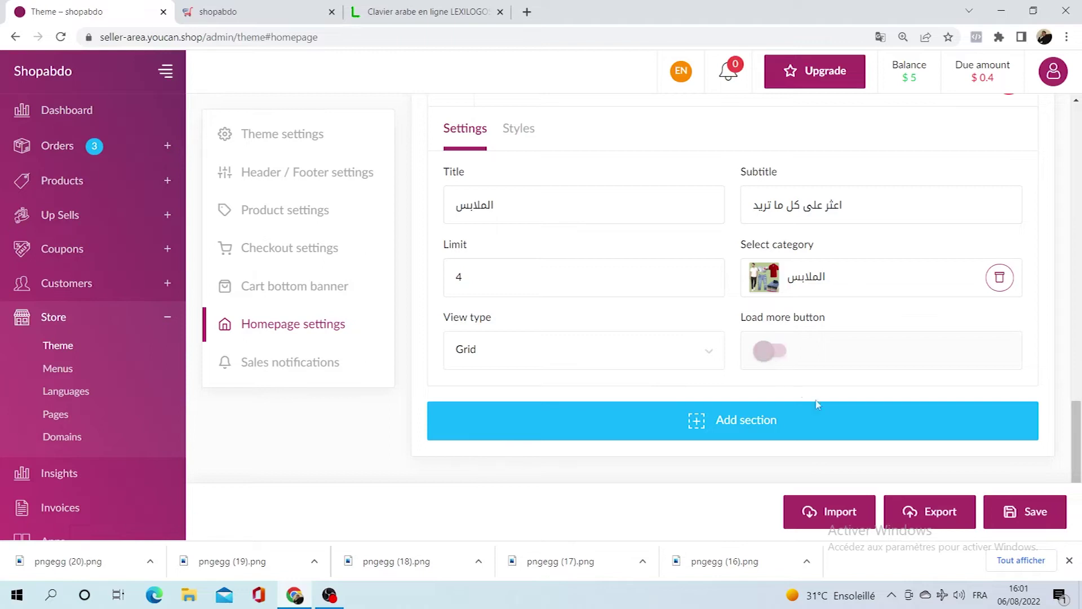
pyautogui.scroll(1, 891, 367)
pyautogui.scroll(-1, 890, 363)
pyautogui.click(1009, 510)
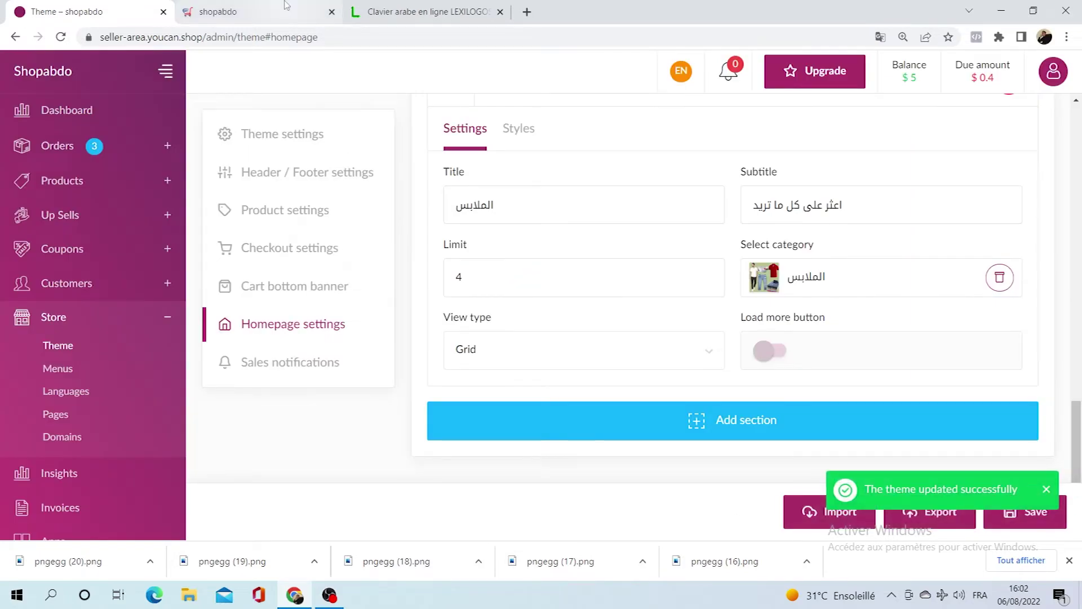
# Step: Reload the storefront and examine the new الملابس section below the الاكسسوارات products
pyautogui.click(226, 12)
pyautogui.click(61, 36)
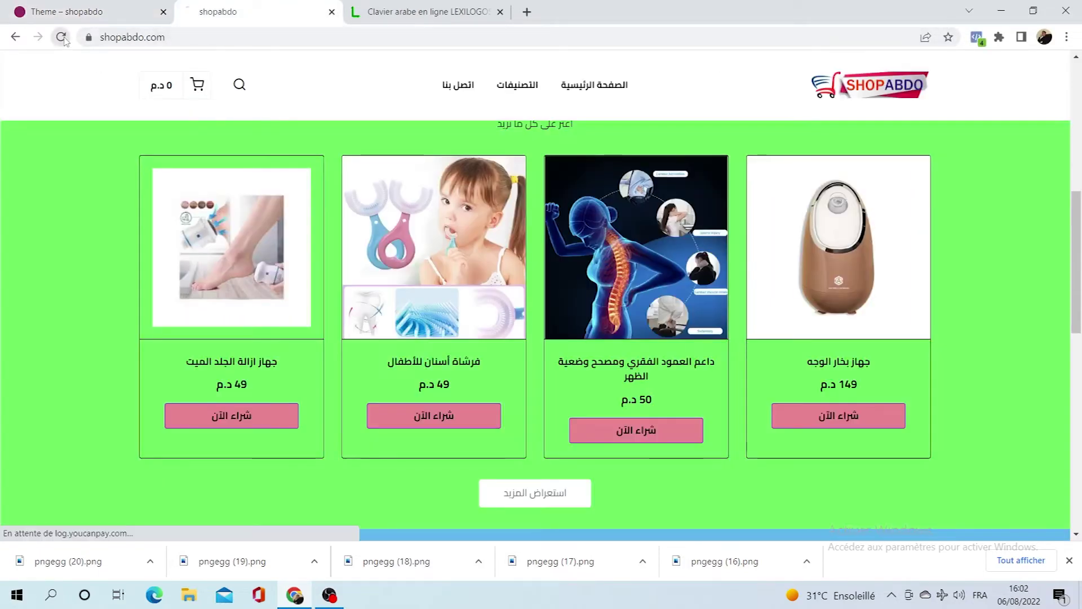
pyautogui.scroll(-10, 362, 281)
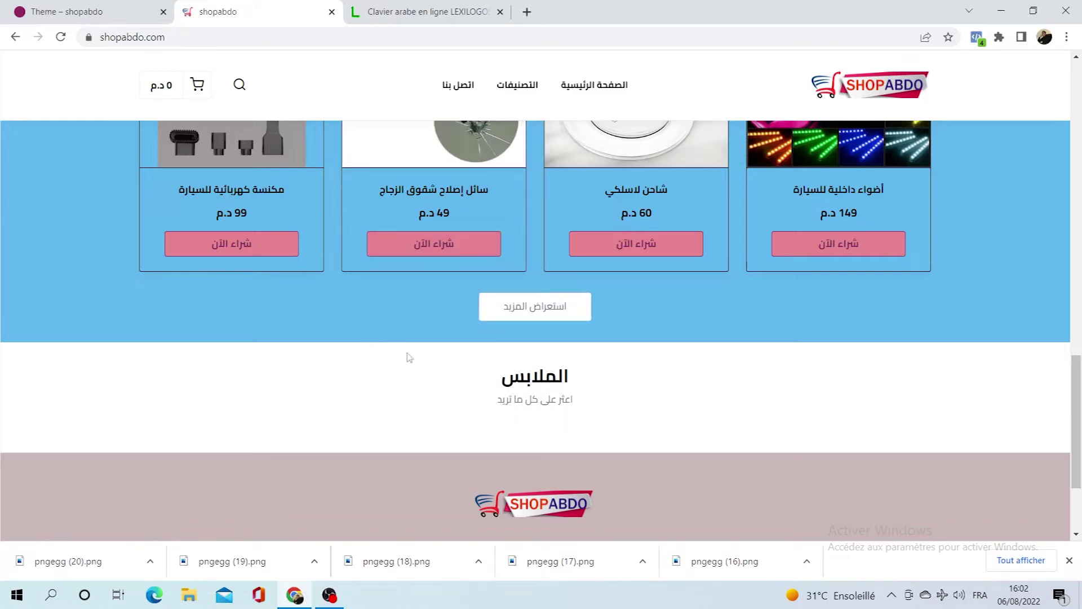
pyautogui.scroll(4, 446, 394)
pyautogui.scroll(-3, 465, 416)
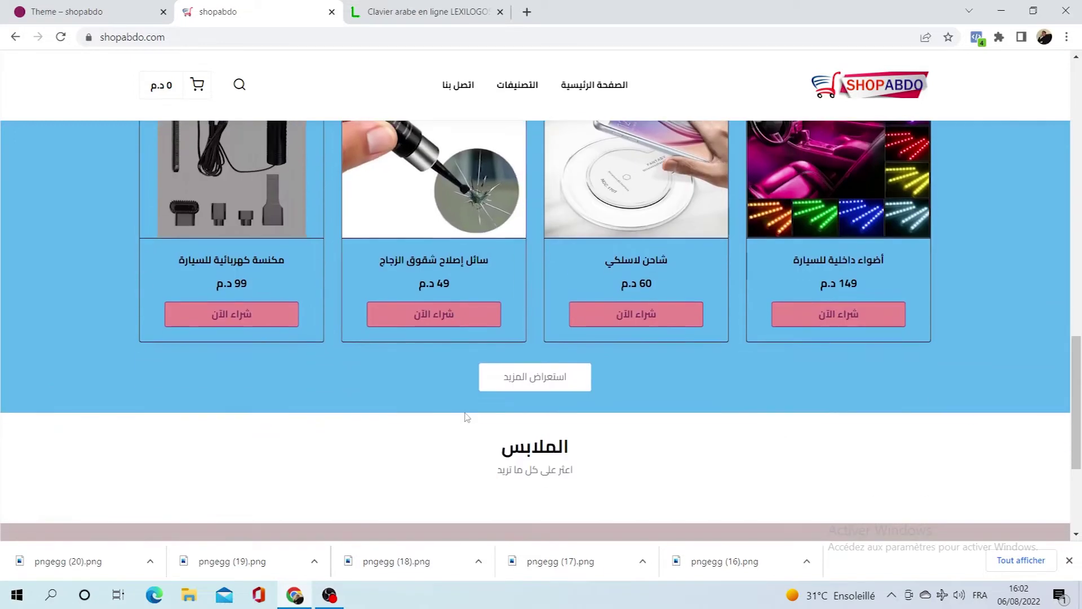
pyautogui.scroll(1, 658, 349)
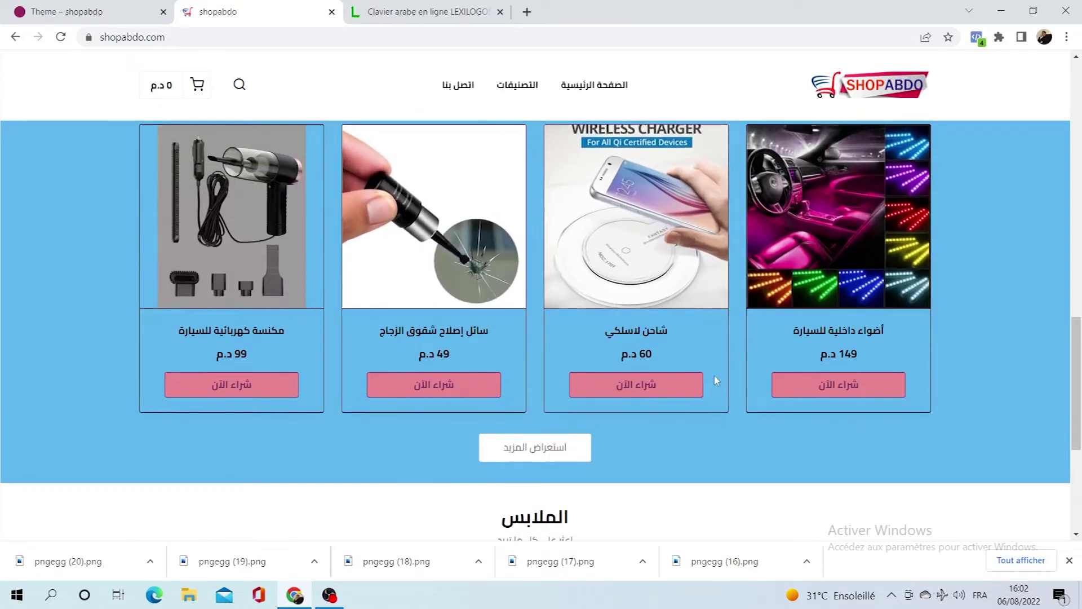
pyautogui.scroll(-2, 719, 387)
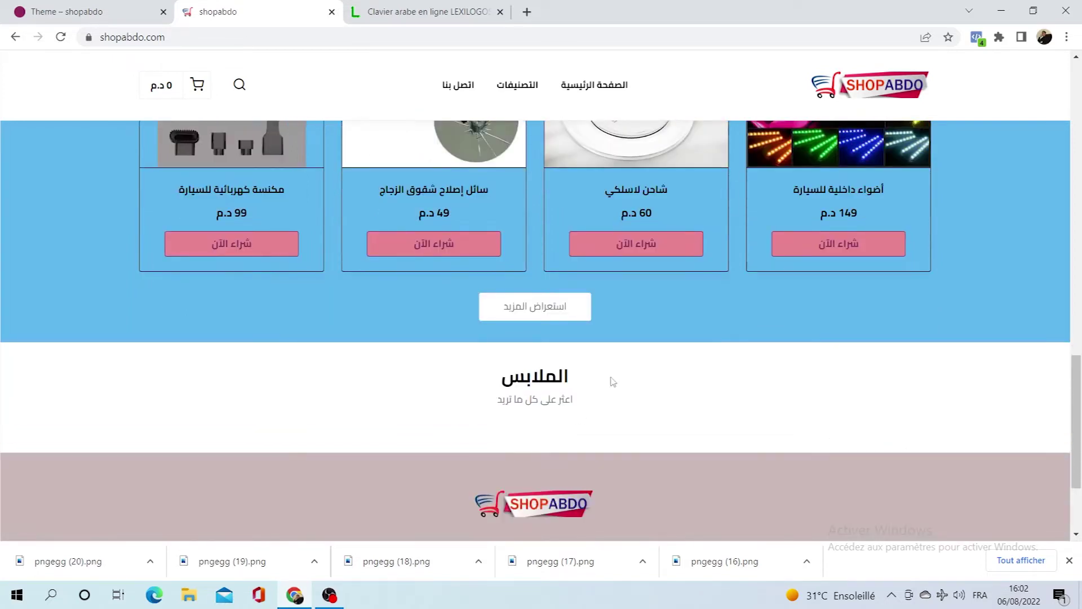
# Step: Start creating a new product in the seller area and look through the fields of its form
pyautogui.click(67, 11)
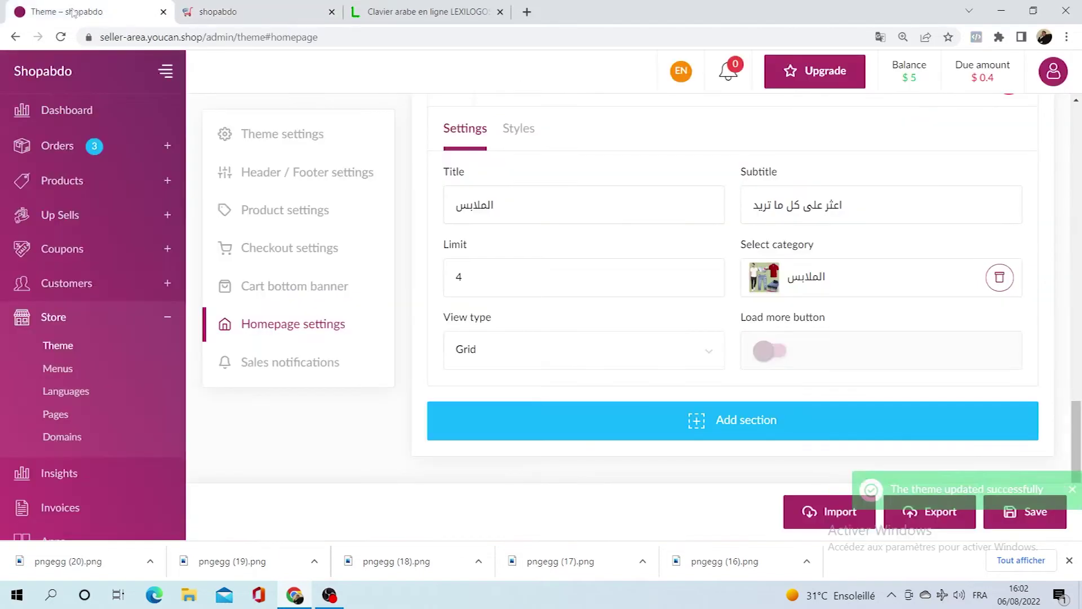
pyautogui.click(136, 181)
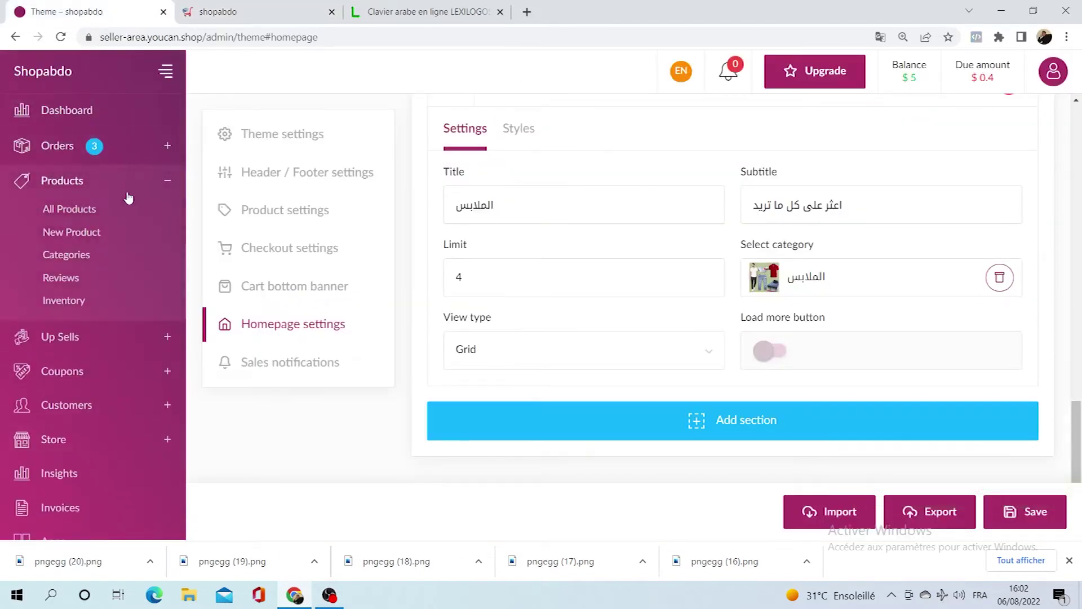
pyautogui.click(93, 235)
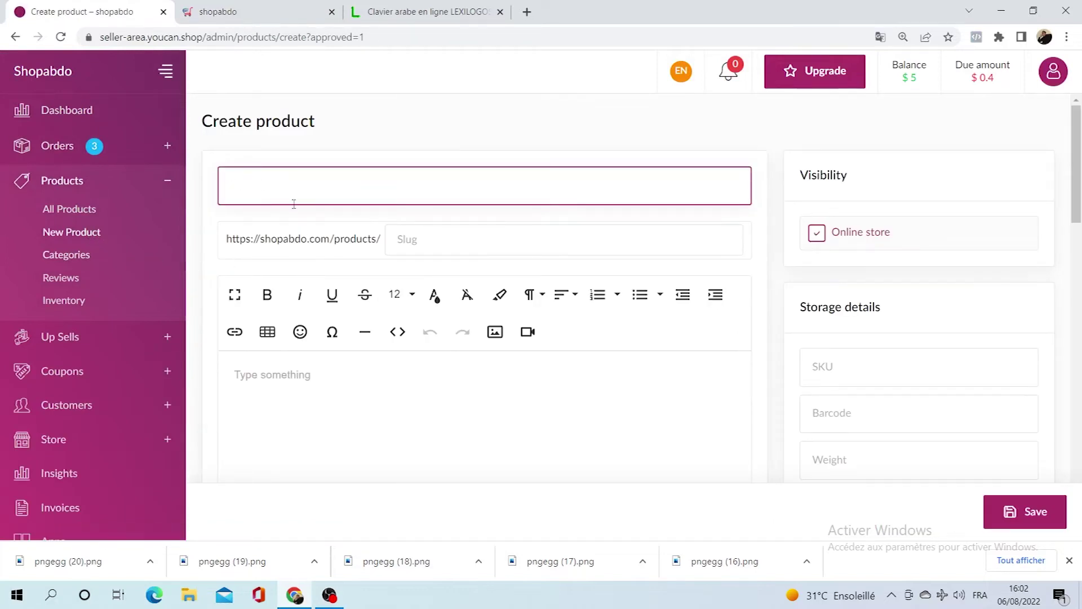
pyautogui.scroll(-10, 333, 259)
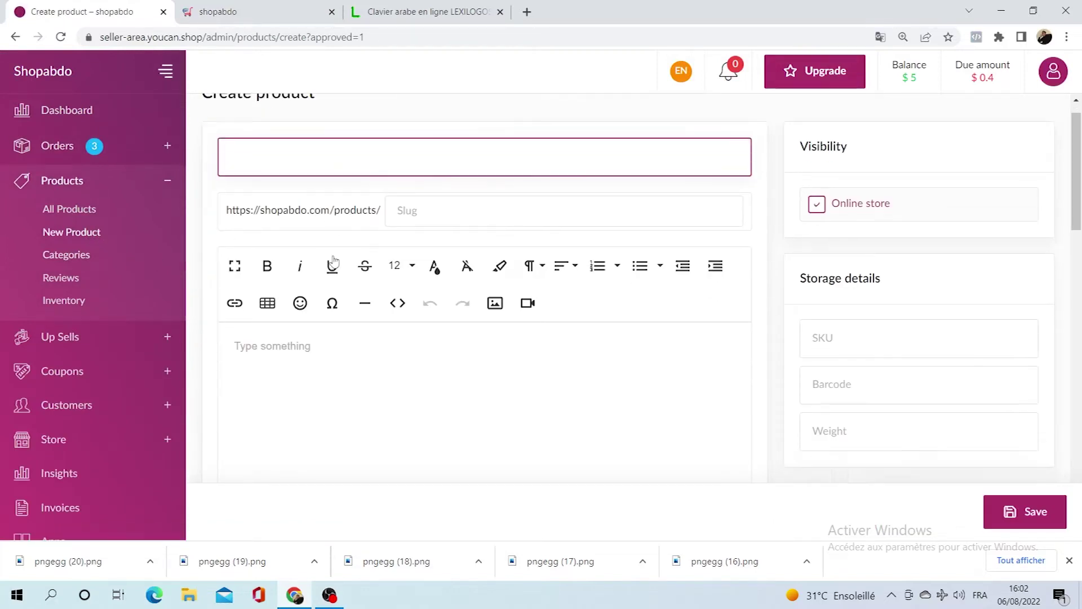
pyautogui.scroll(7, 333, 259)
pyautogui.scroll(3, 335, 259)
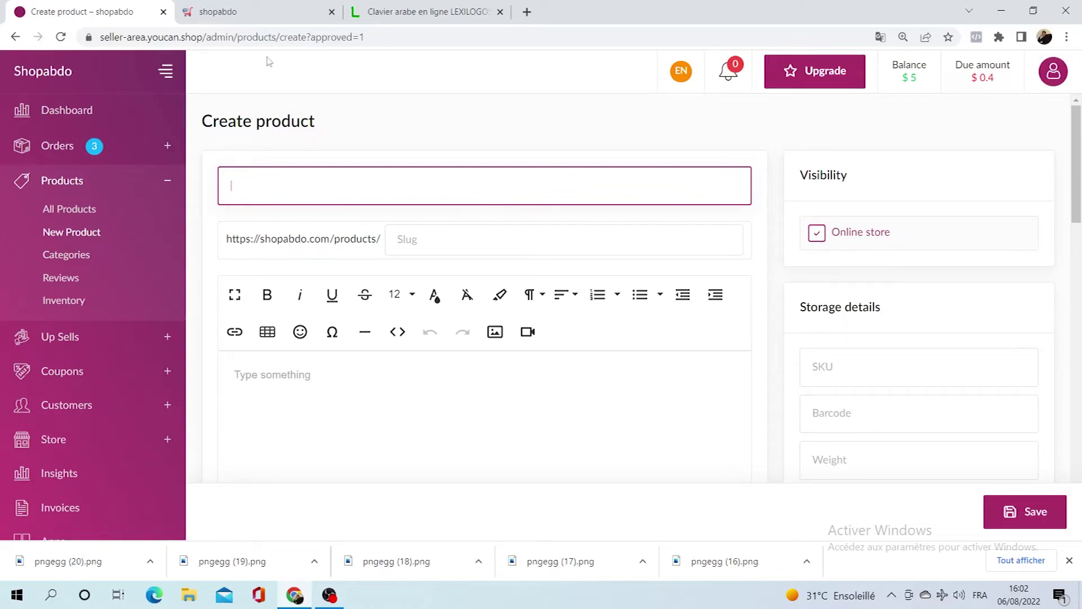
# Step: Name the new product أقمصة
pyautogui.click(256, 11)
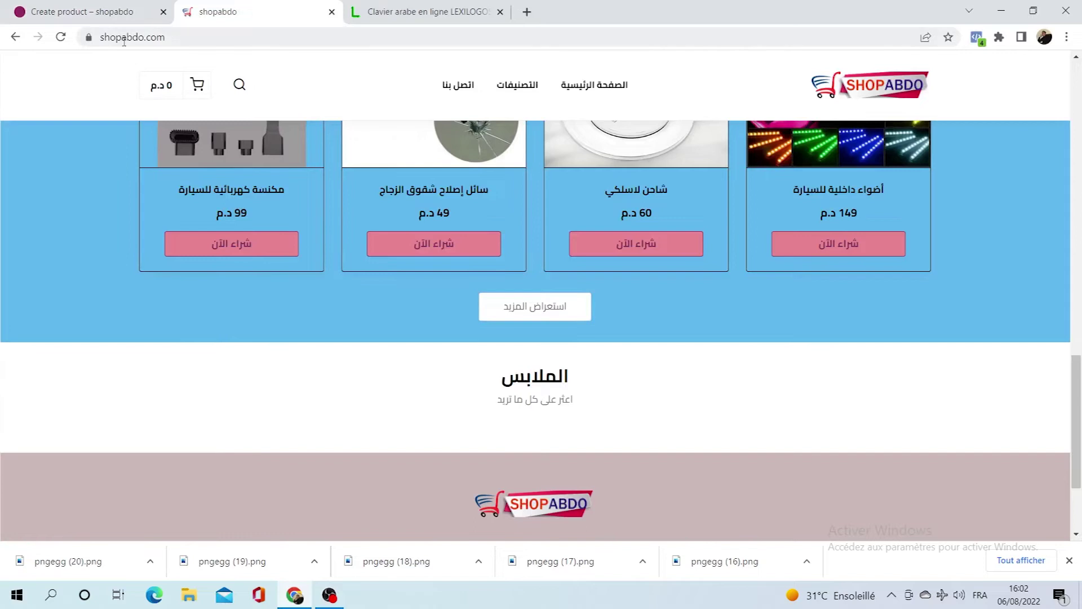
pyautogui.click(117, 14)
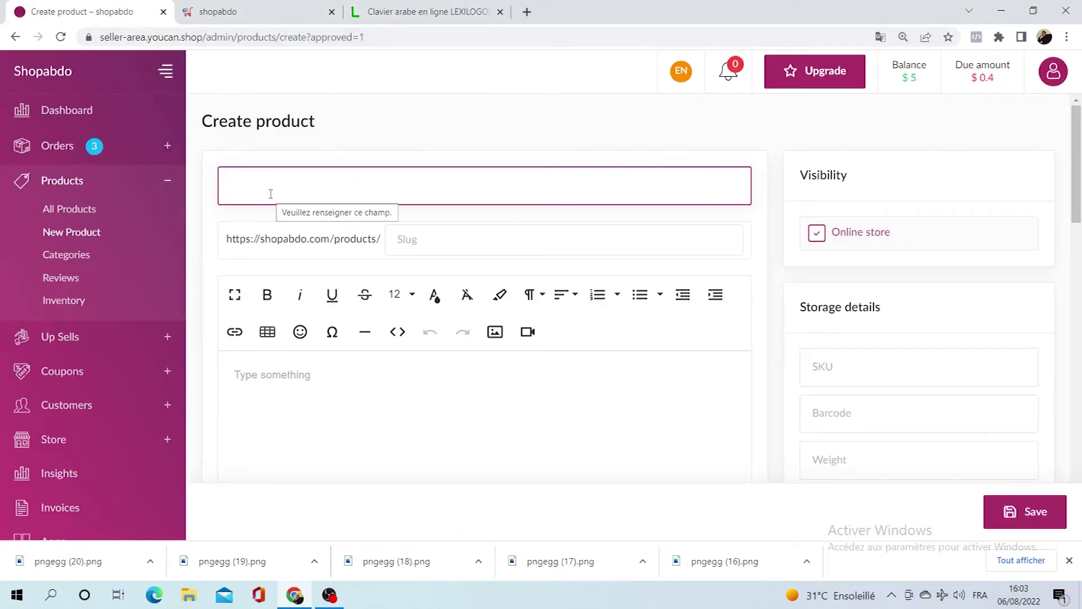
pyautogui.write('أقمصة')
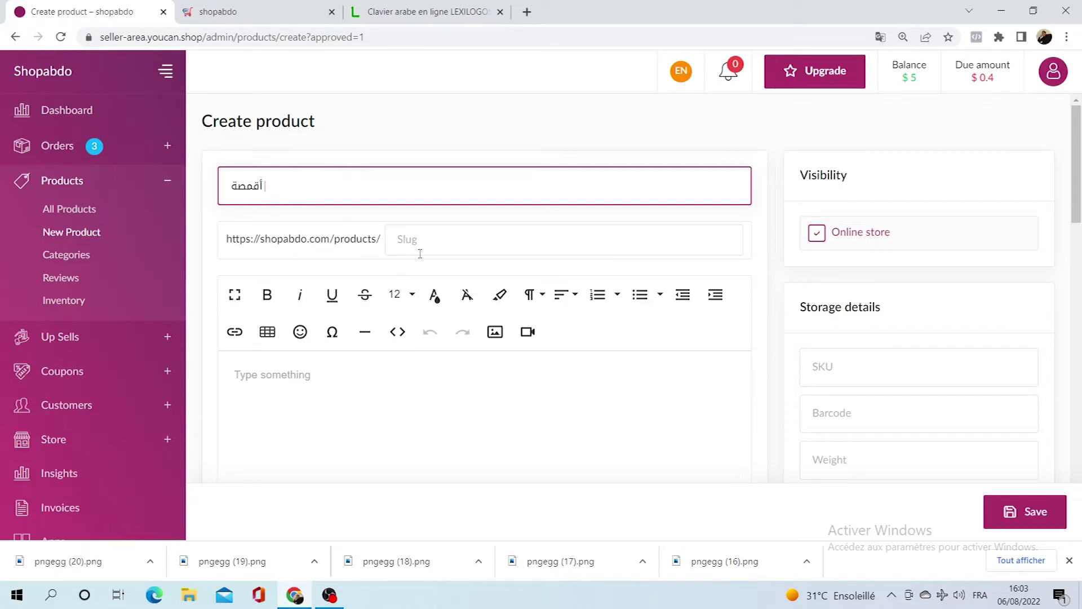
# Step: As a reference for the new product's description, open the فرشاة أسنان للأطفال product on the storefront and examine its description text and images
pyautogui.click(363, 365)
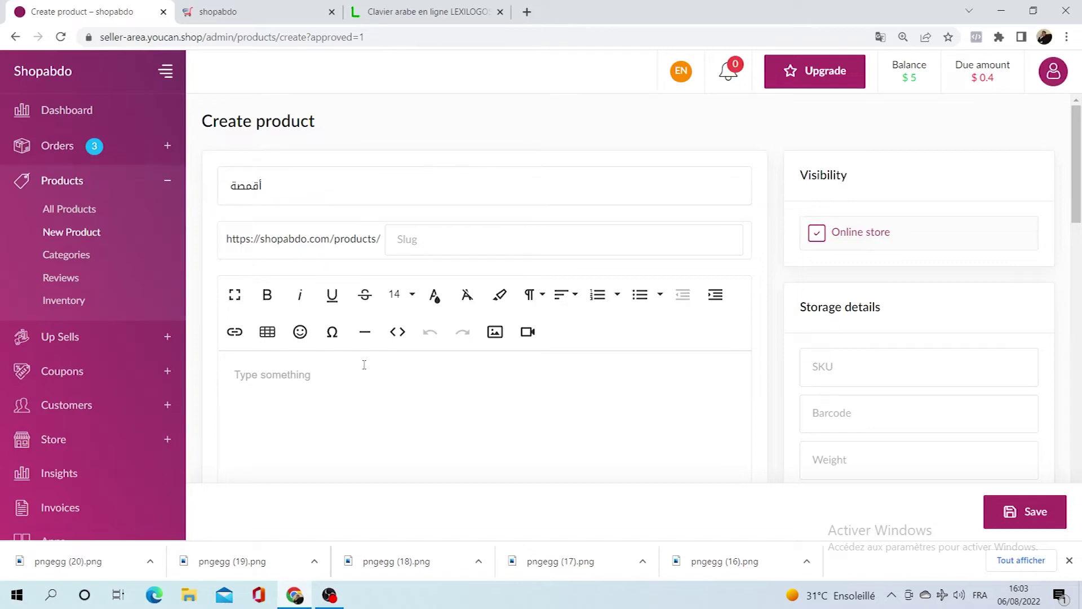
pyautogui.scroll(-1, 382, 346)
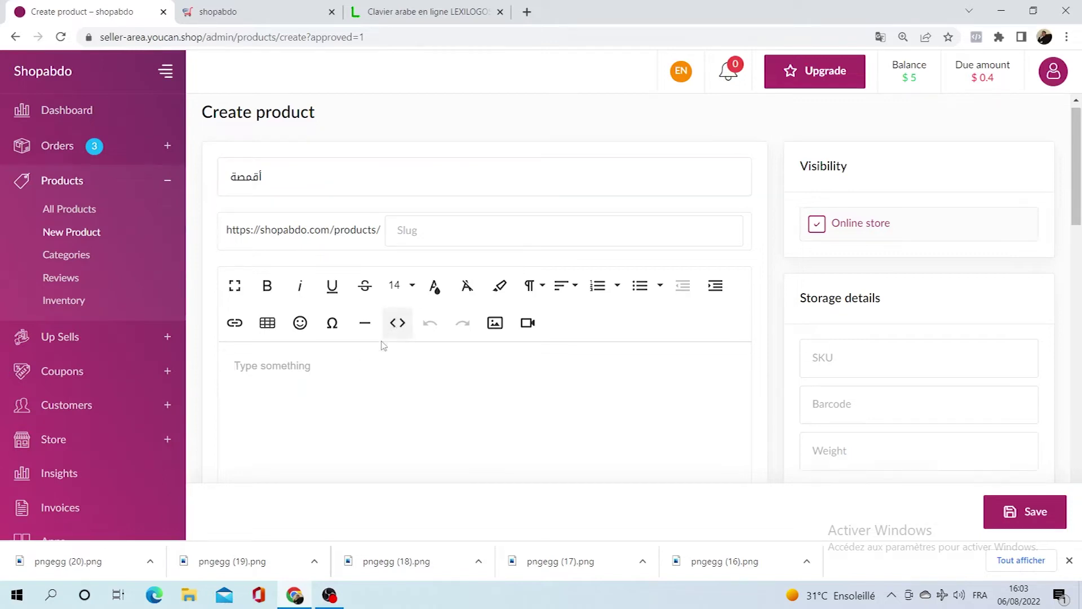
pyautogui.scroll(-1, 383, 345)
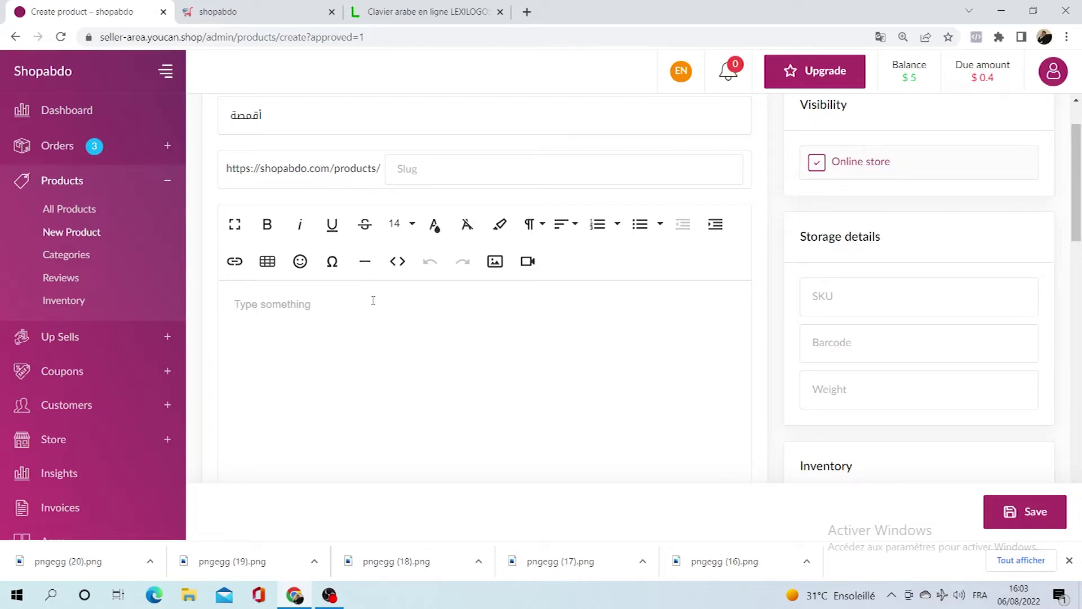
pyautogui.click(226, 11)
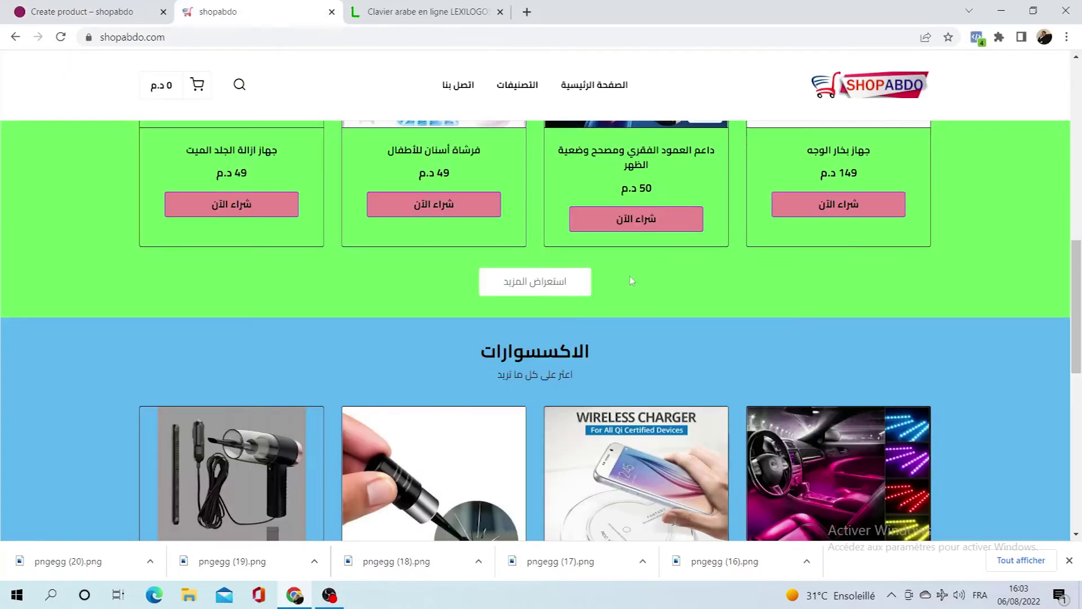
pyautogui.click(106, 5)
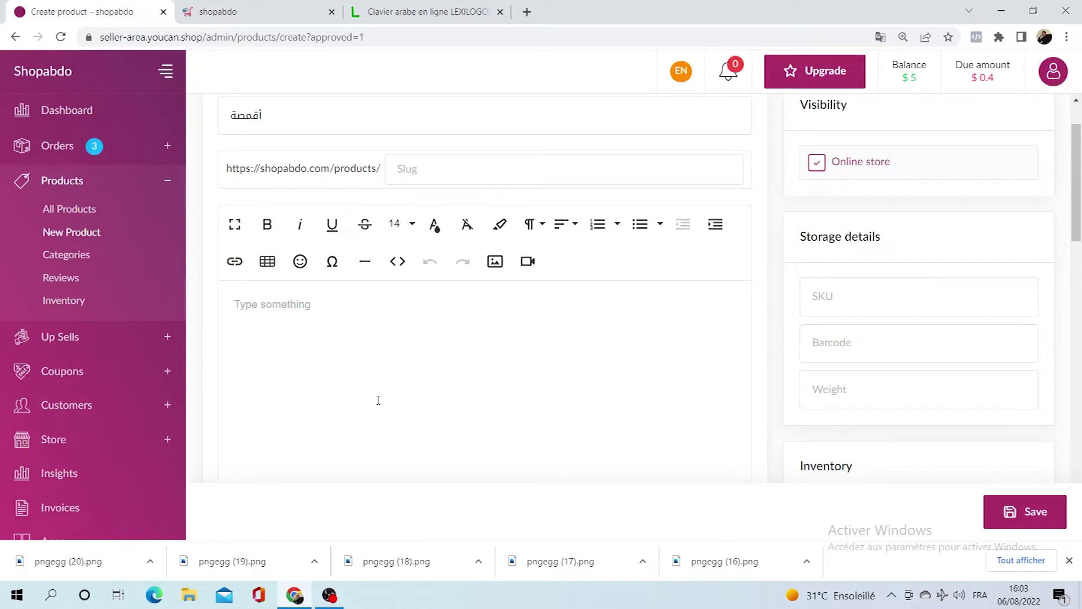
pyautogui.scroll(2, 378, 401)
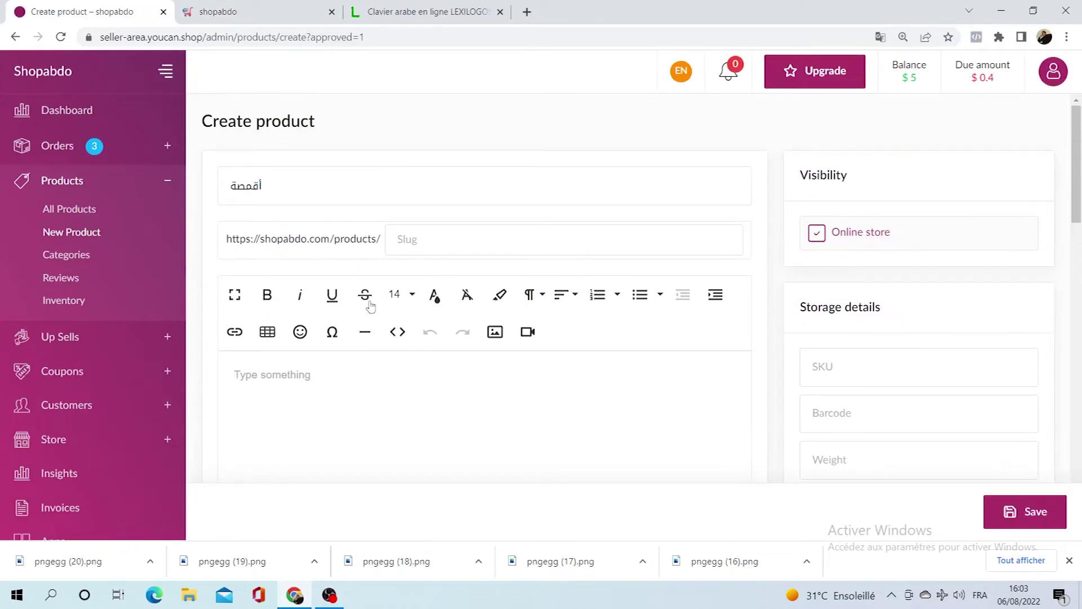
pyautogui.click(228, 12)
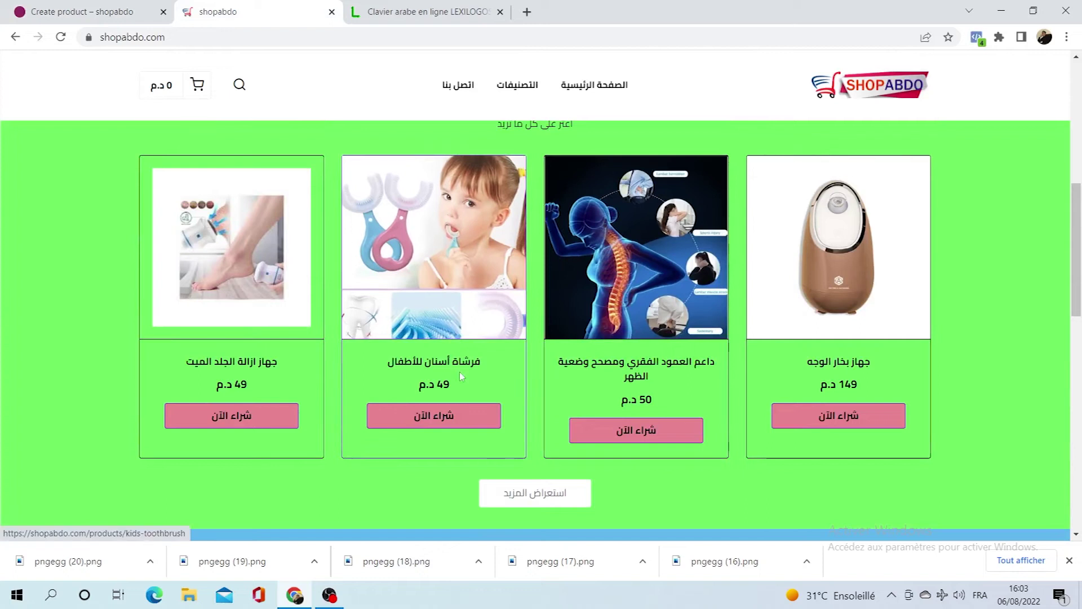
pyautogui.click(460, 370)
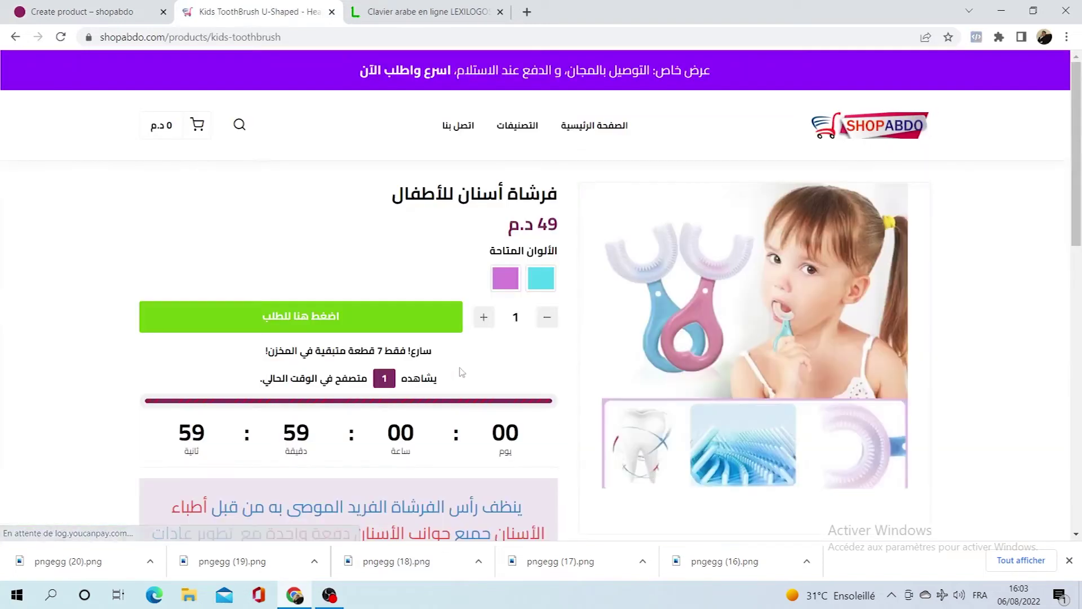
pyautogui.scroll(-2, 556, 417)
pyautogui.scroll(-7, 557, 417)
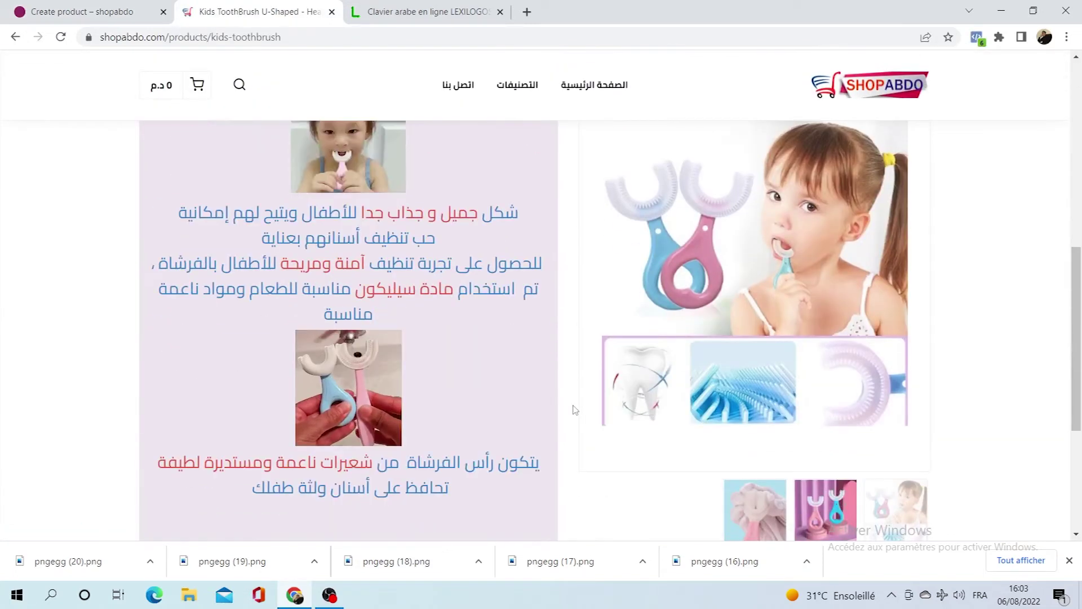
# Step: Examine the toothbrush product page's price, colour options, countdown, description and image thumbnails
pyautogui.scroll(8, 575, 409)
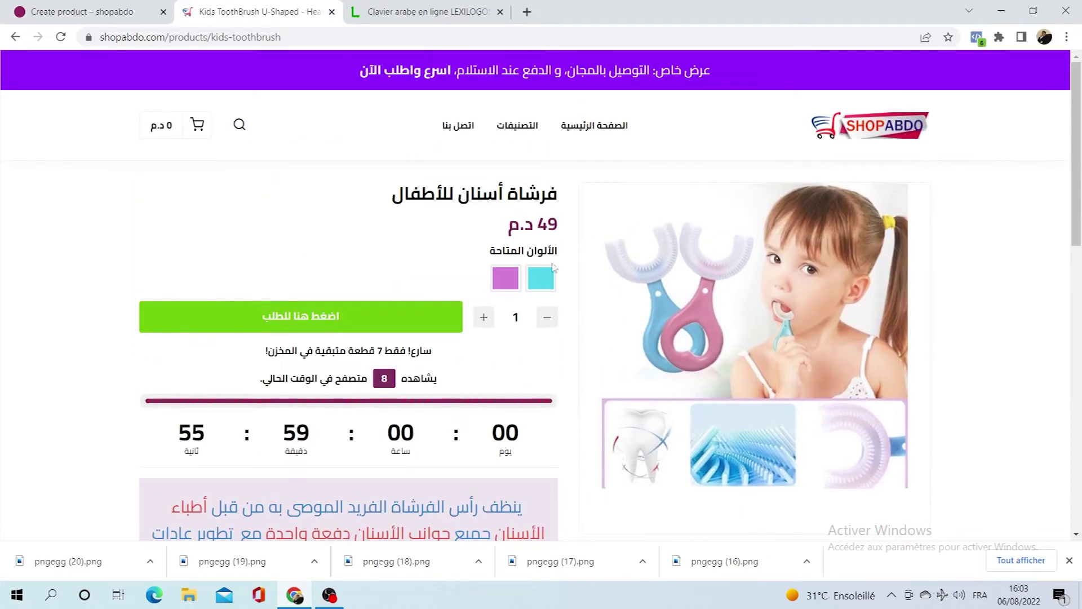
pyautogui.scroll(-3, 598, 406)
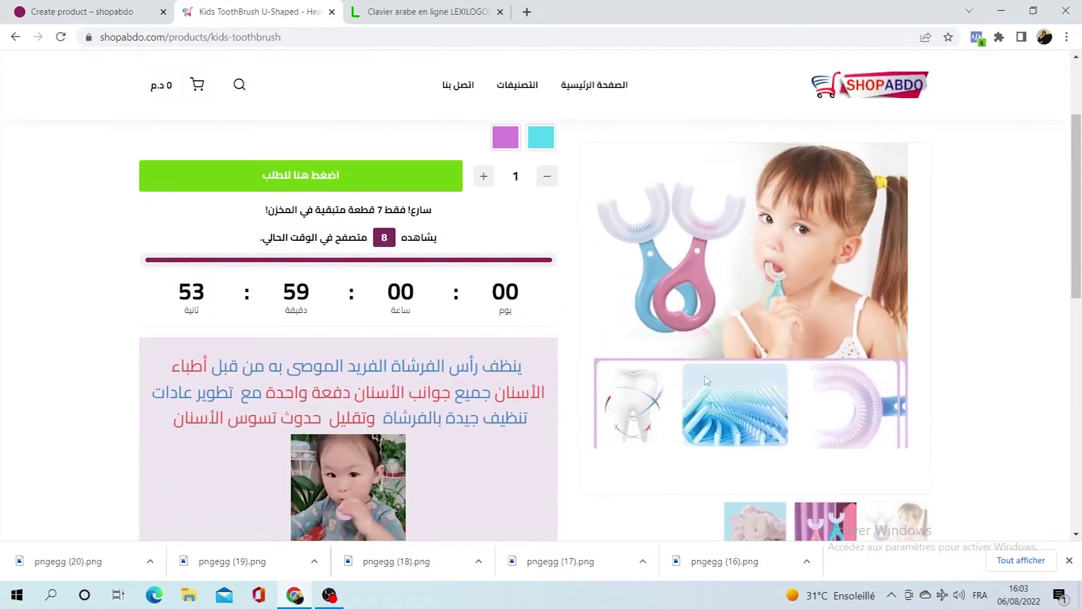
pyautogui.scroll(-4, 743, 340)
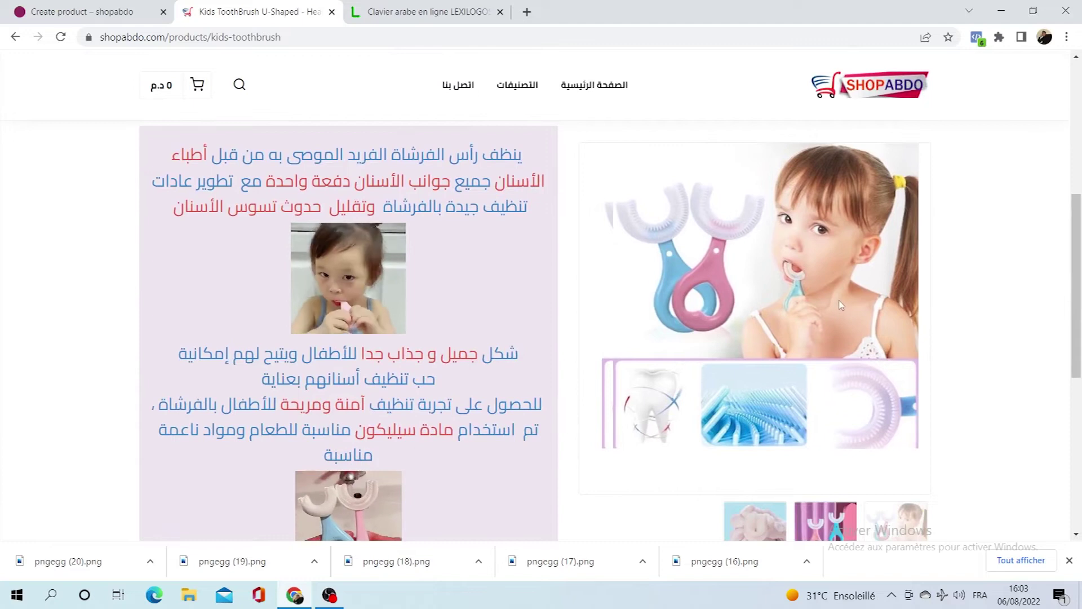
pyautogui.scroll(-5, 839, 304)
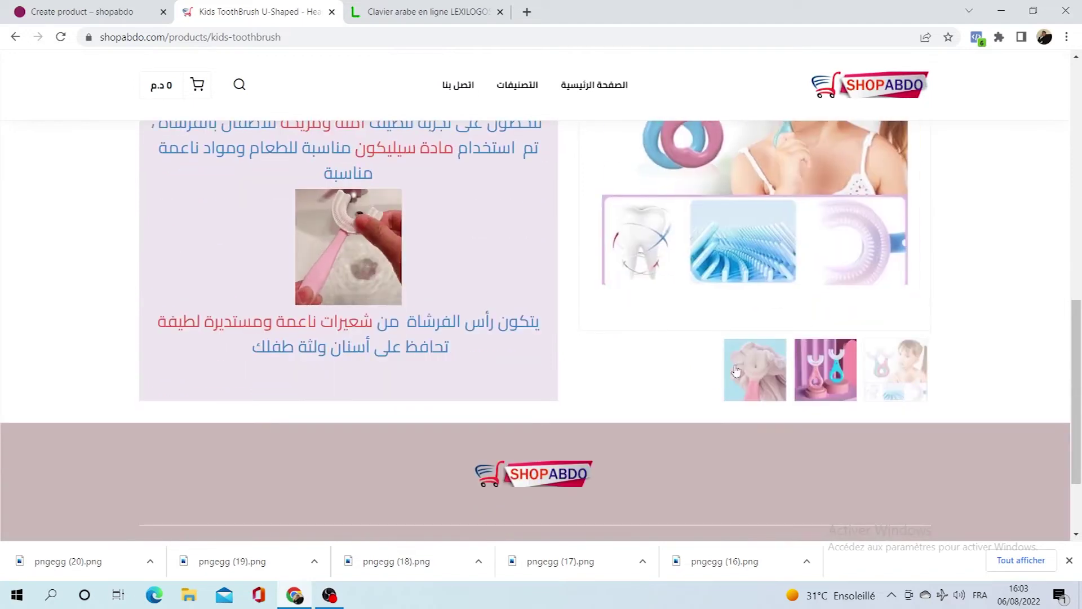
pyautogui.scroll(8, 622, 422)
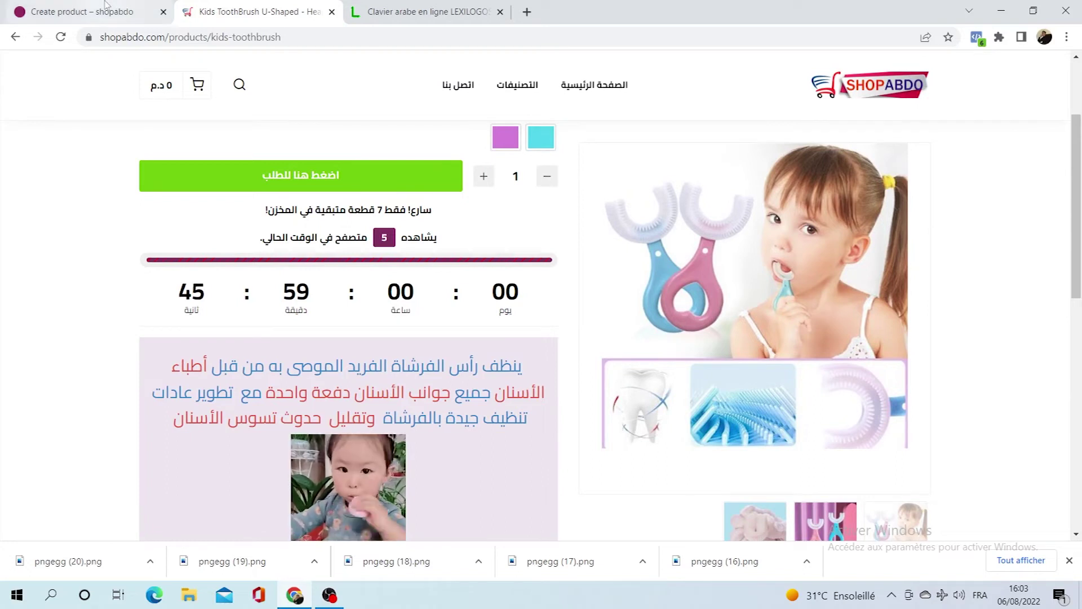
# Step: Return to the storefront homepage and reopen the فرشاة أسنان للأطفال product to review its description again
pyautogui.click(15, 37)
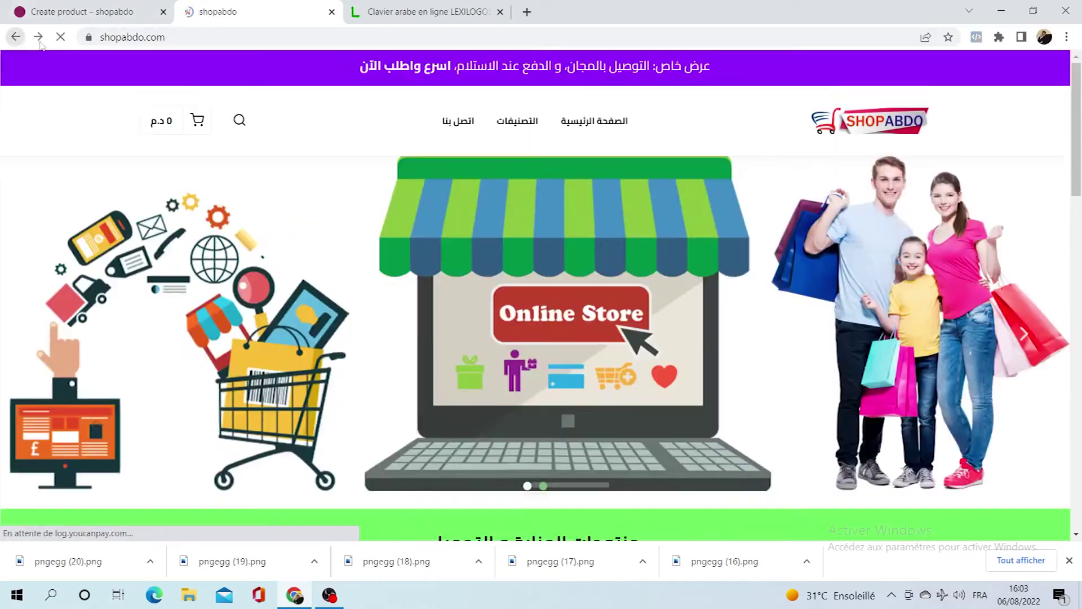
pyautogui.scroll(-5, 429, 302)
pyautogui.scroll(6, 429, 303)
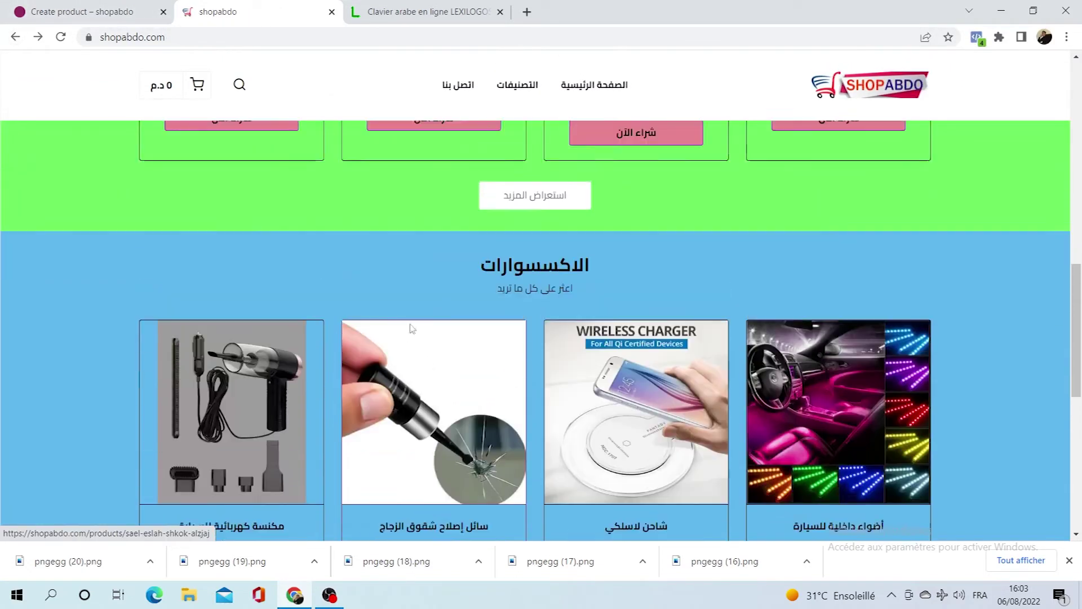
pyautogui.click(84, 13)
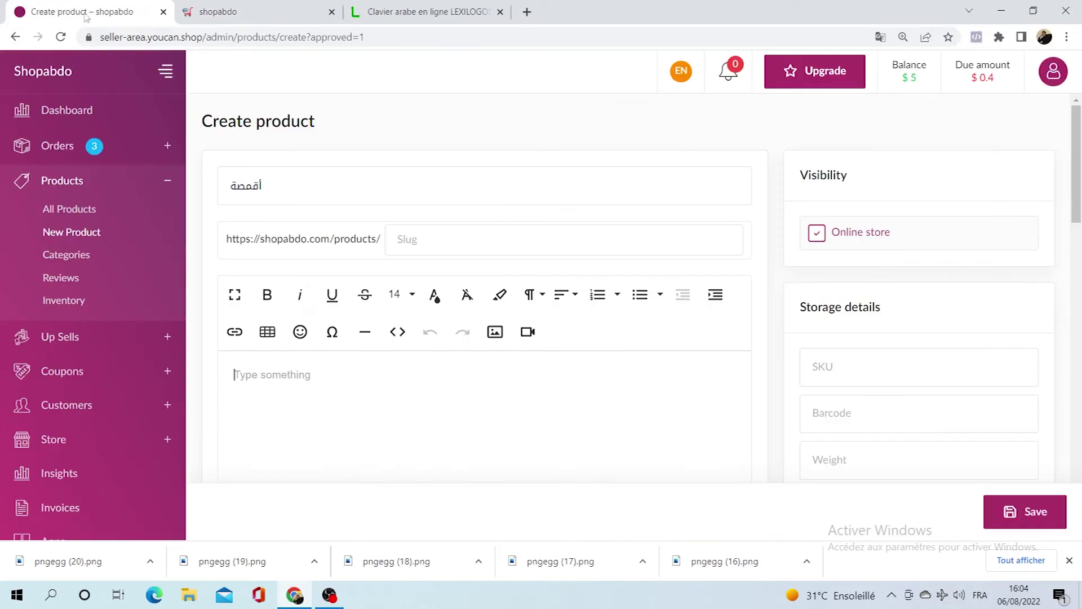
pyautogui.click(242, 6)
pyautogui.click(412, 159)
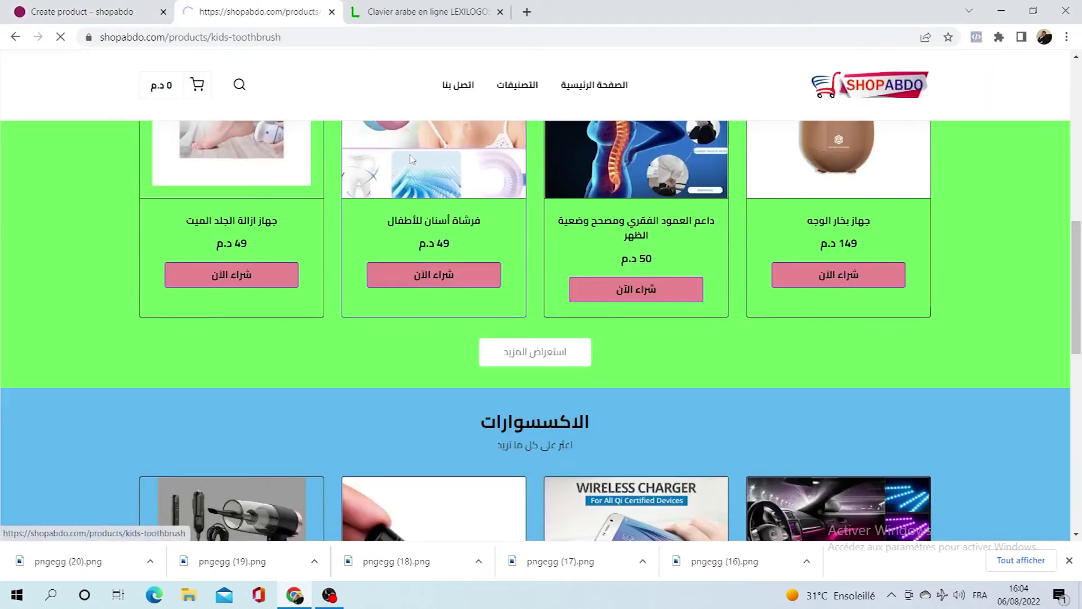
pyautogui.scroll(-3, 400, 332)
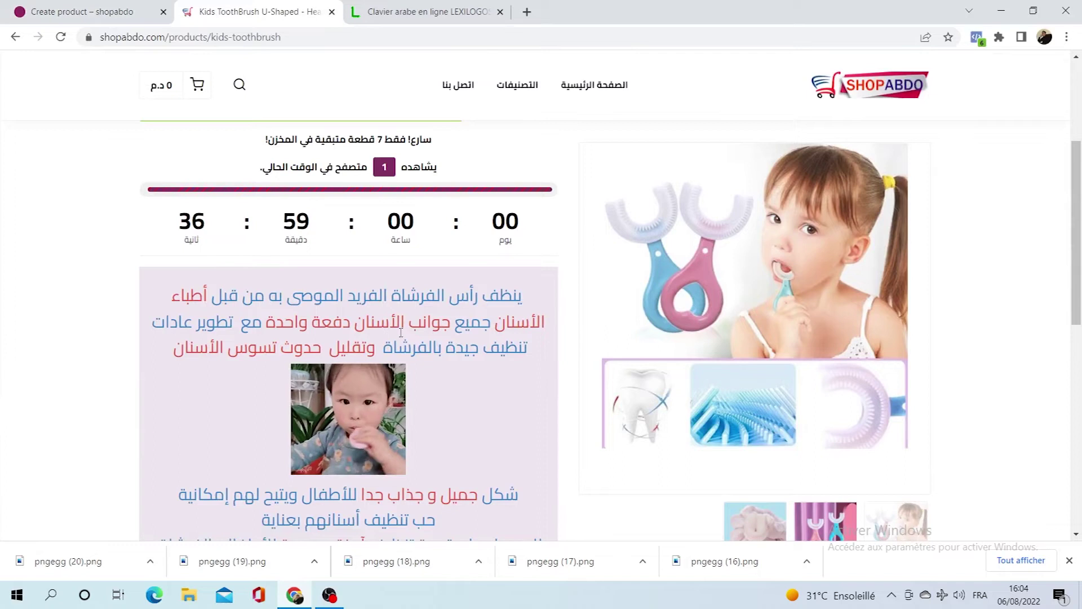
# Step: Compare the new product's empty slug field with the products/kids-toothbrush part of the toothbrush page's address
pyautogui.click(135, 7)
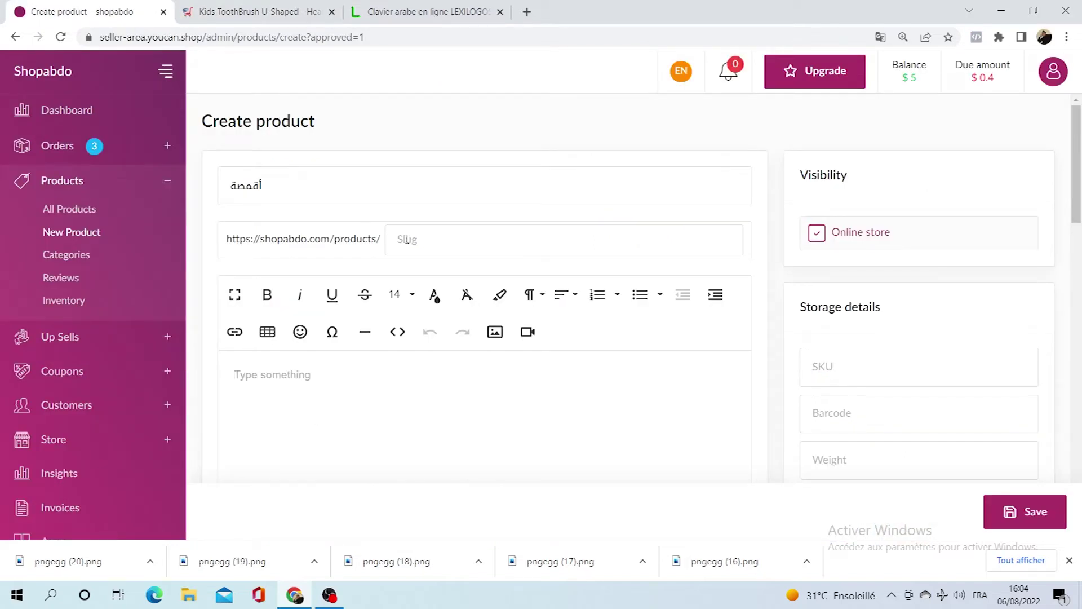
pyautogui.click(434, 237)
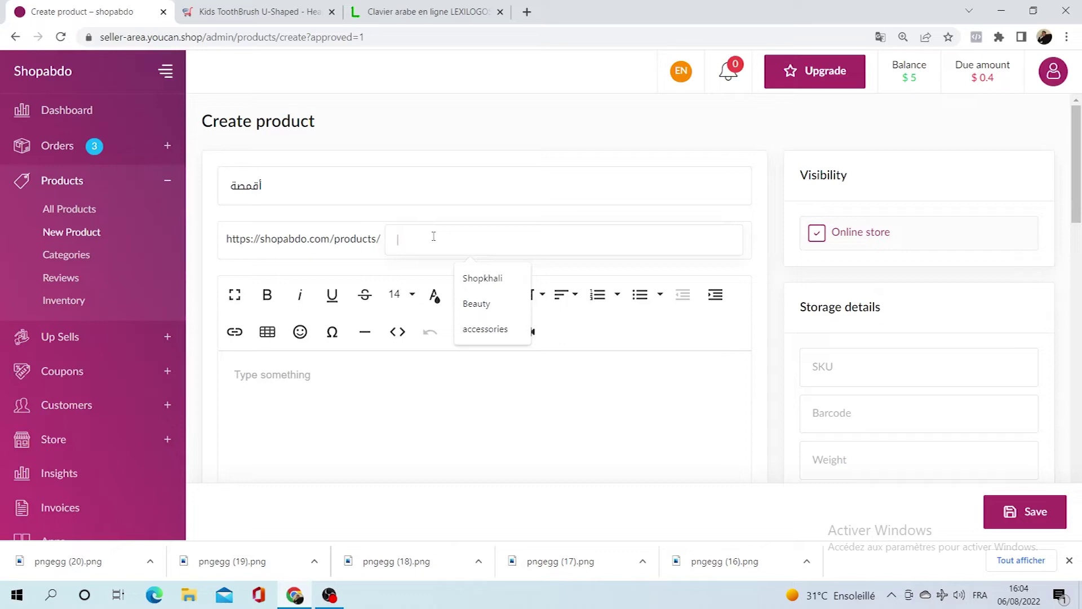
pyautogui.click(282, 11)
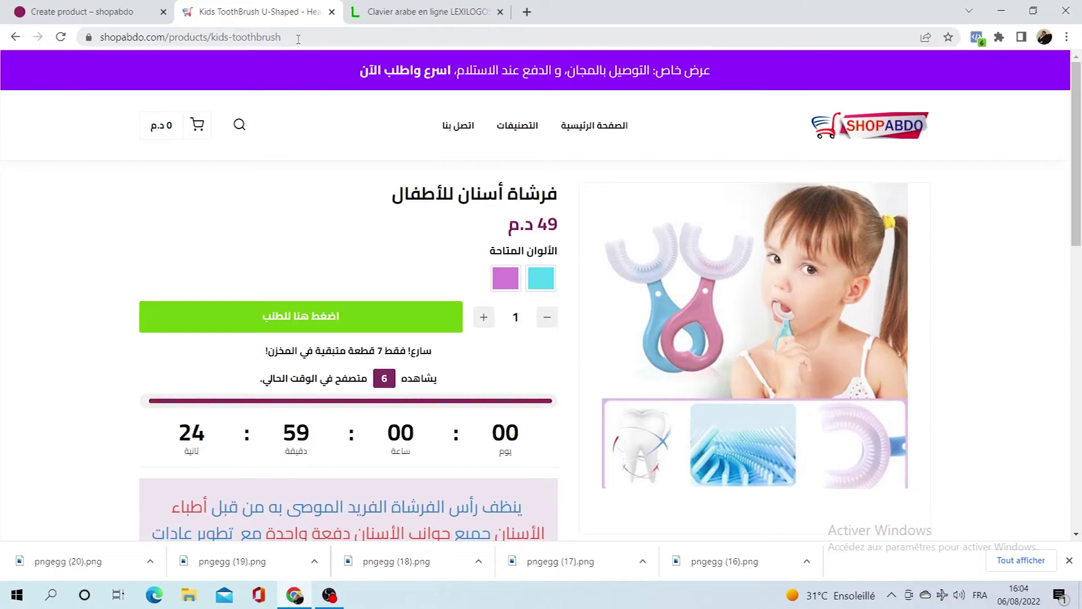
pyautogui.scroll(-4, 306, 52)
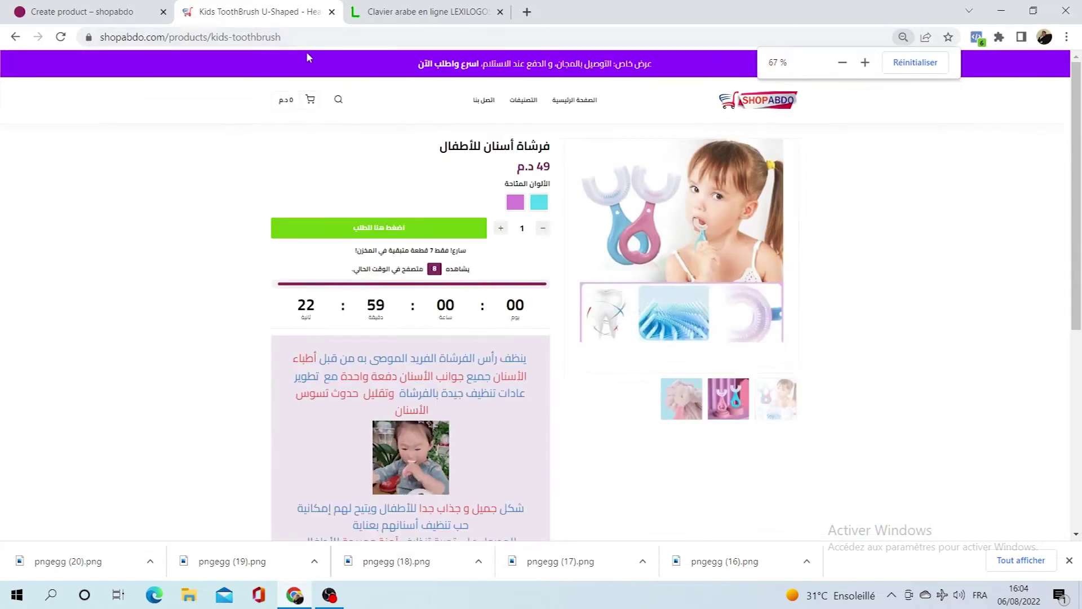
pyautogui.scroll(8, 309, 54)
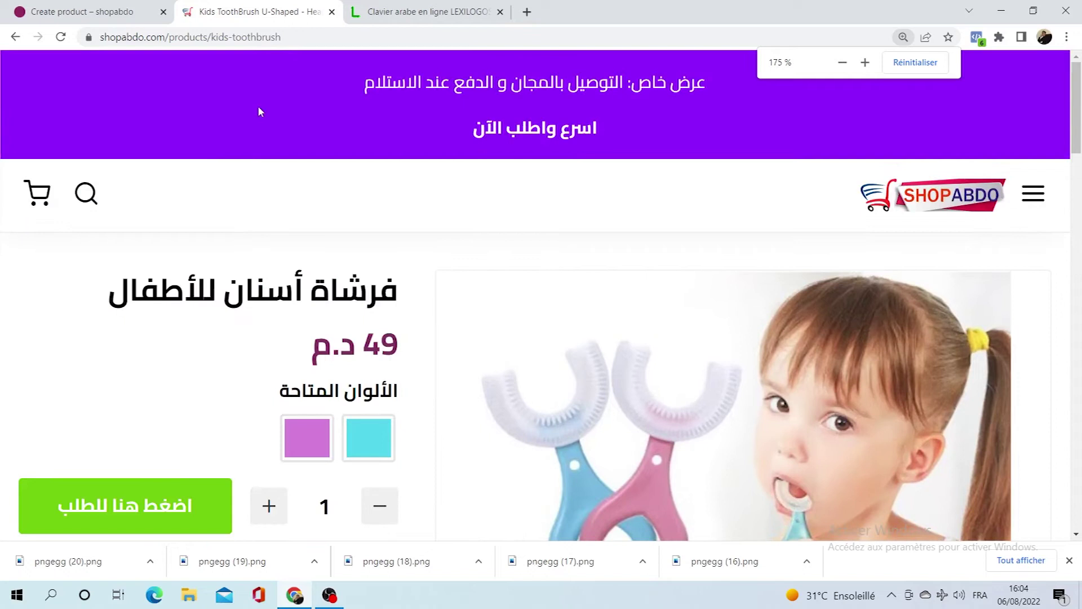
pyautogui.click(209, 38)
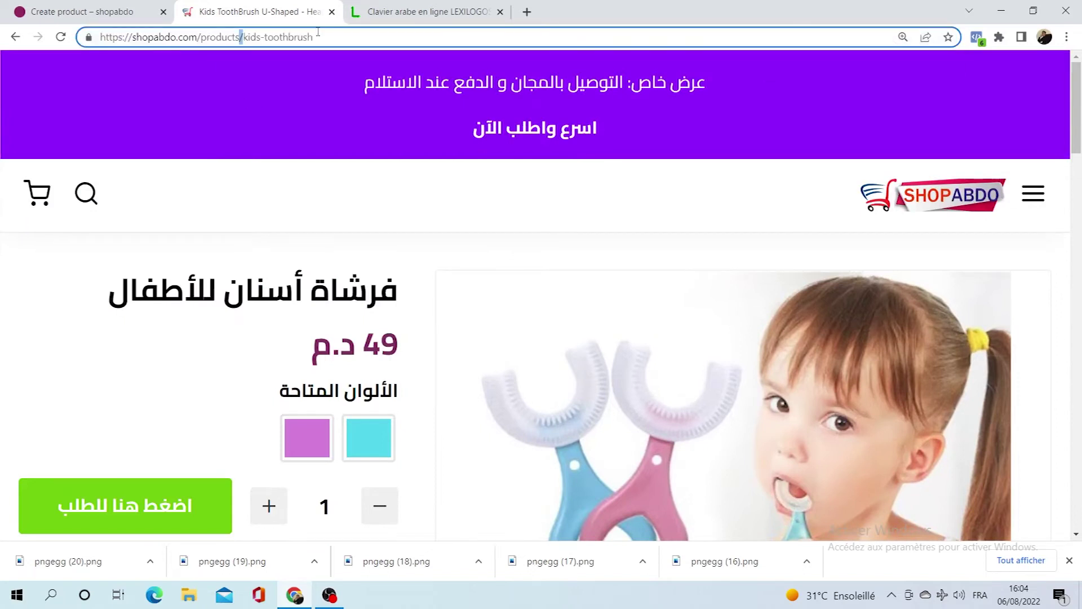
pyautogui.moveTo(318, 32); pyautogui.dragTo(200, 37)
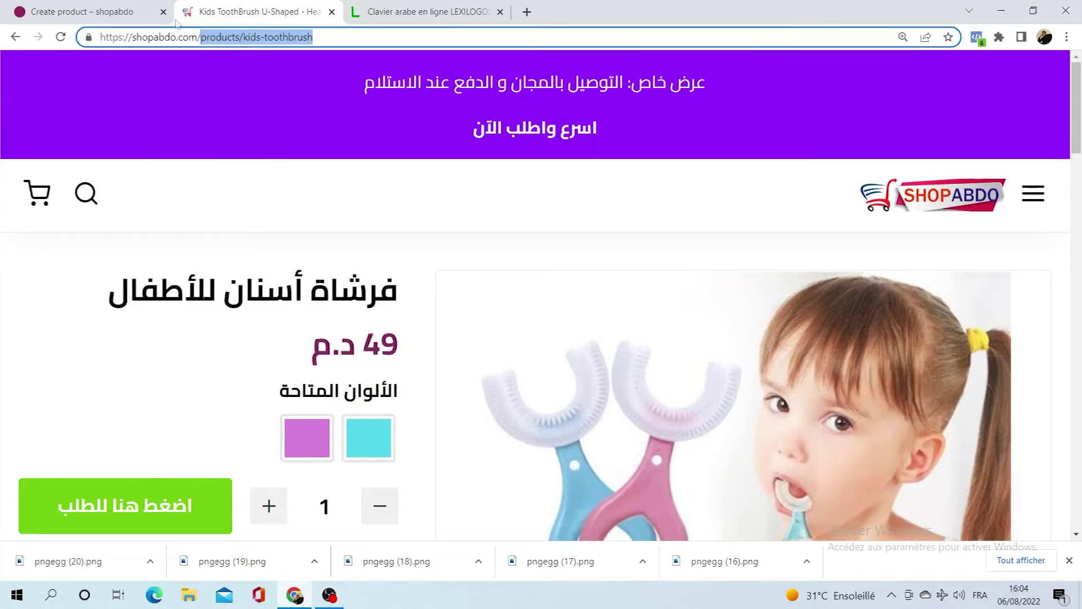
pyautogui.click(84, 12)
pyautogui.click(403, 238)
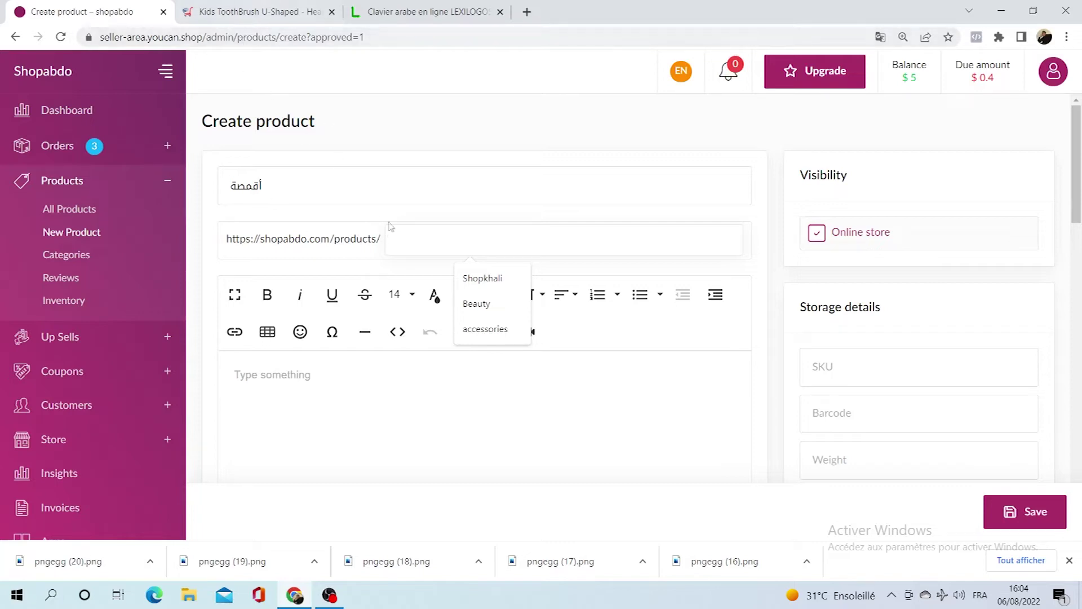
# Step: Set the new product's price to 100 and upload the قميص خاص بالرجال image for it
pyautogui.scroll(-3, 383, 363)
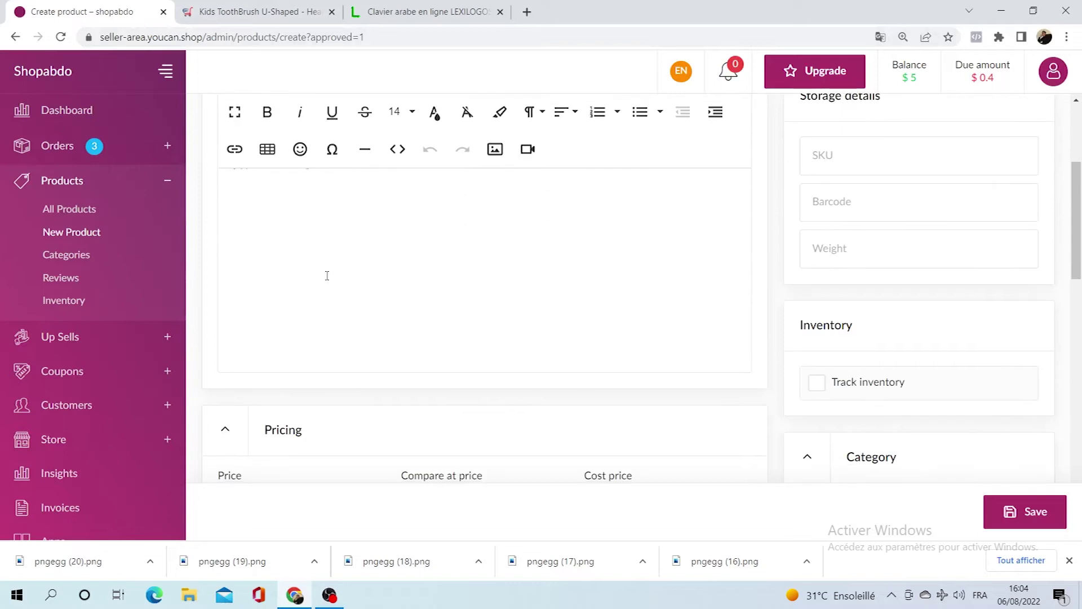
pyautogui.scroll(-2, 380, 256)
pyautogui.click(248, 373)
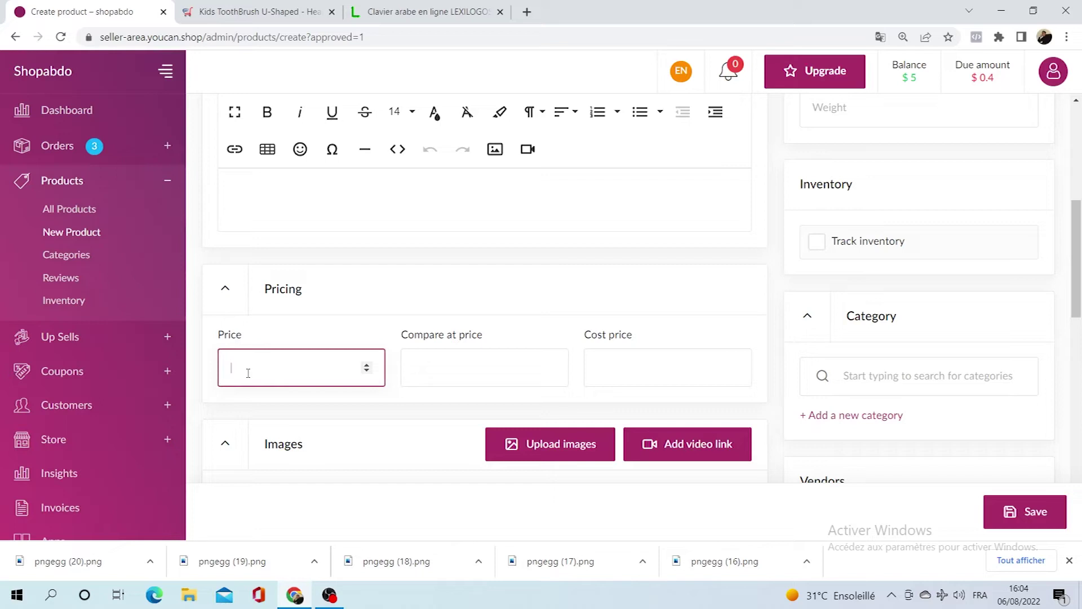
pyautogui.scroll(3, 248, 373)
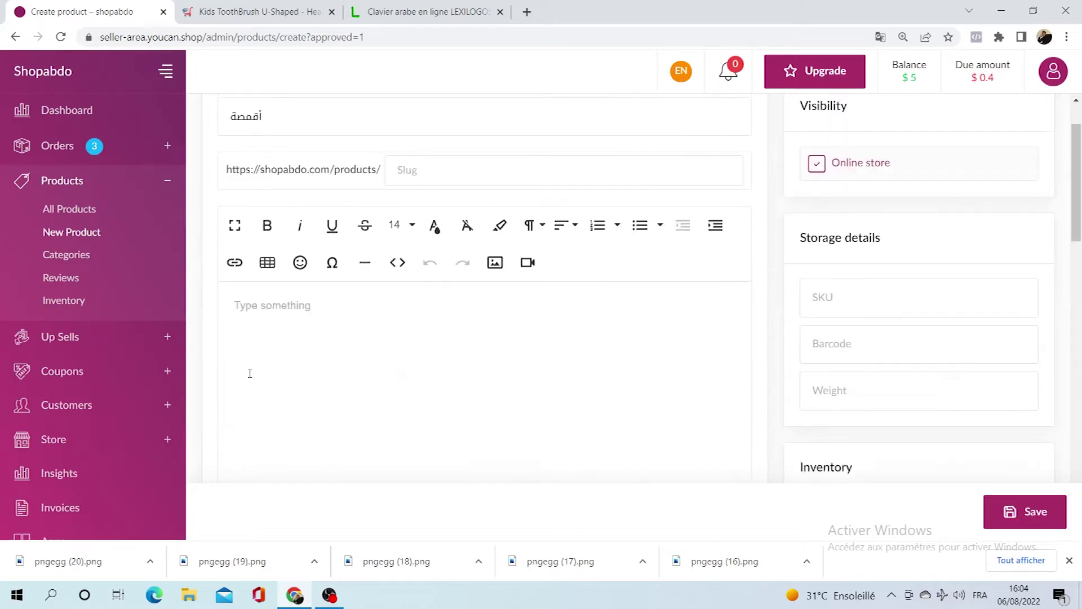
pyautogui.scroll(-6, 251, 374)
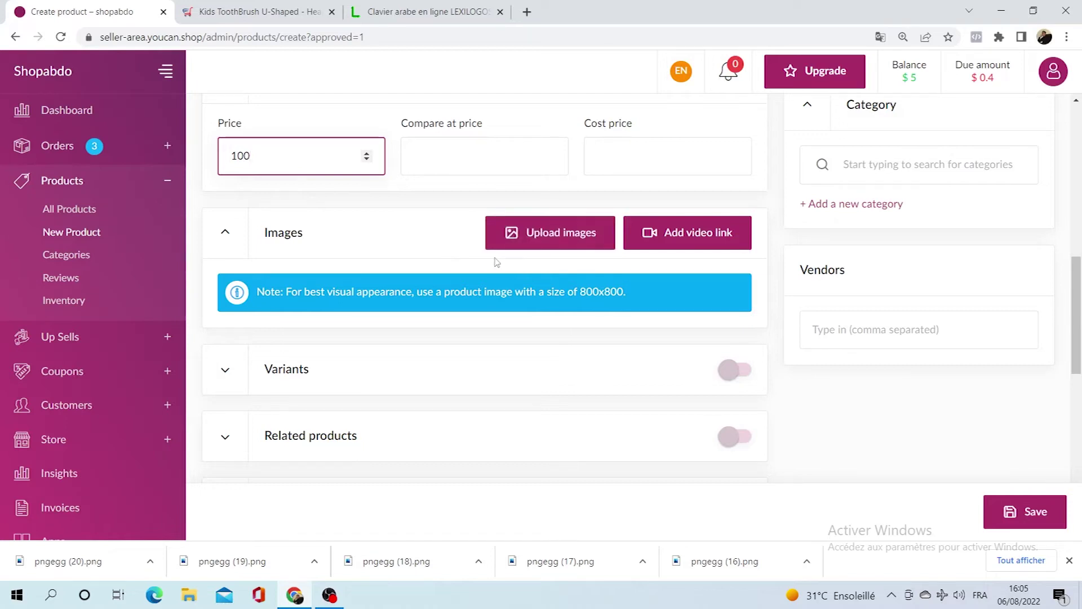
pyautogui.click(539, 242)
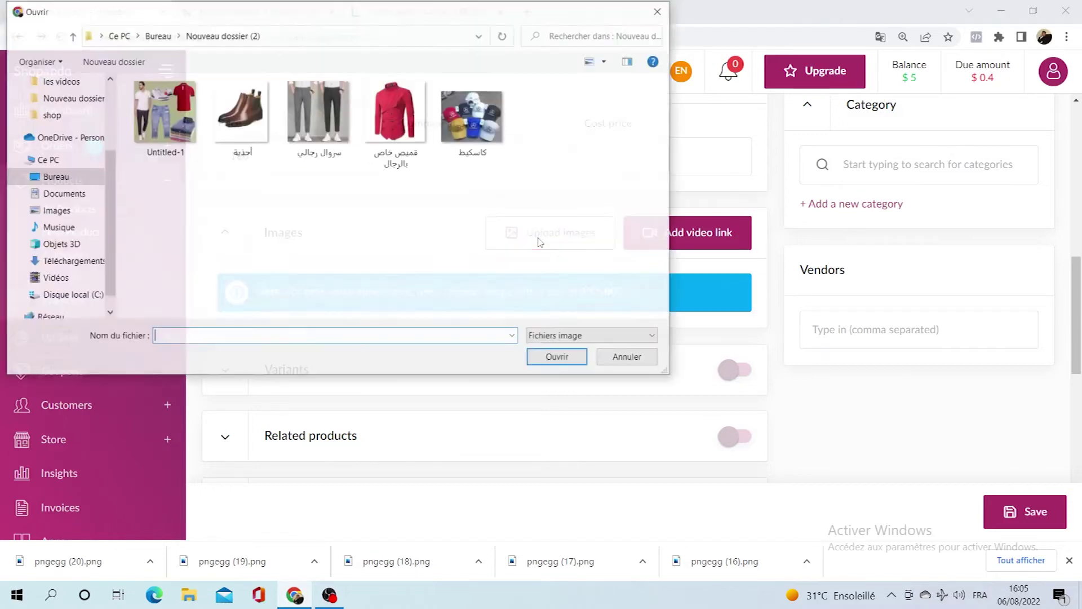
pyautogui.doubleClick(401, 138)
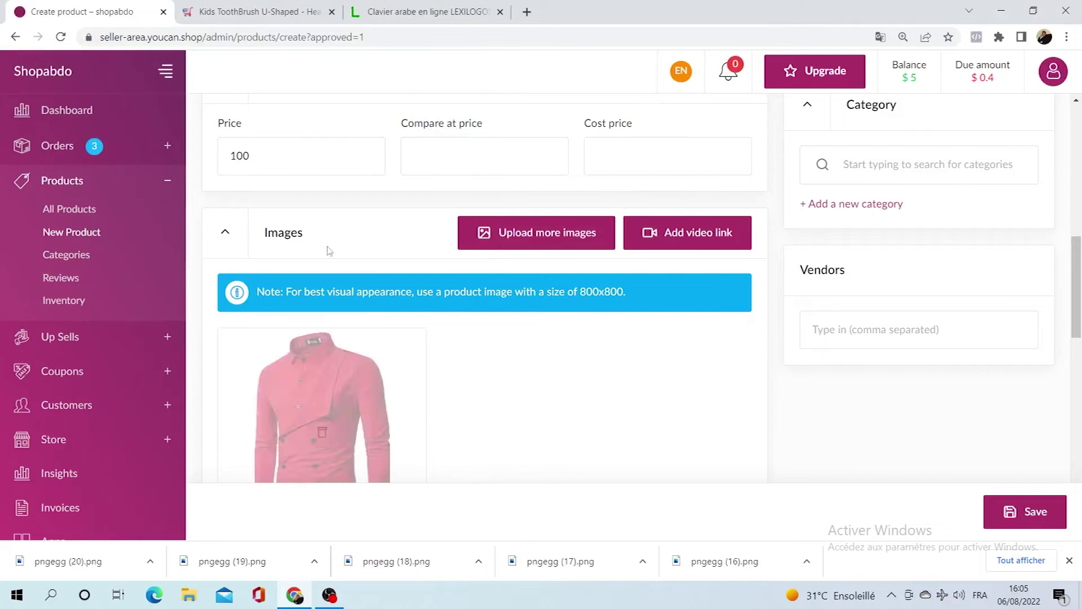
# Step: Examine the toothbrush product's image gallery on the storefront as a reference for adding several product images
pyautogui.click(259, 11)
pyautogui.scroll(-5, 727, 318)
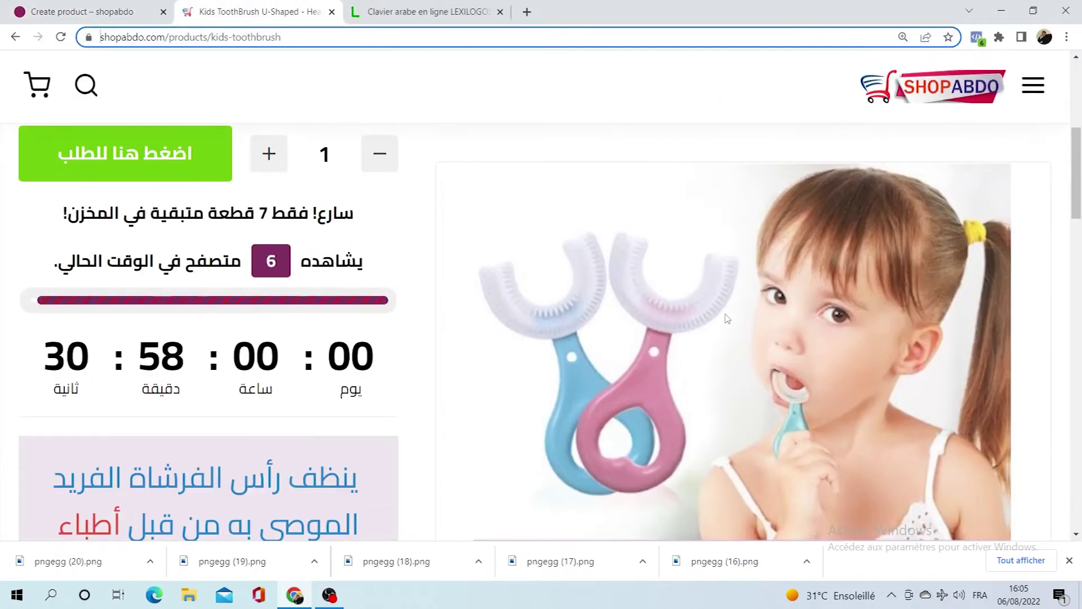
pyautogui.scroll(1, 688, 334)
pyautogui.scroll(-3, 688, 335)
pyautogui.scroll(-2, 692, 341)
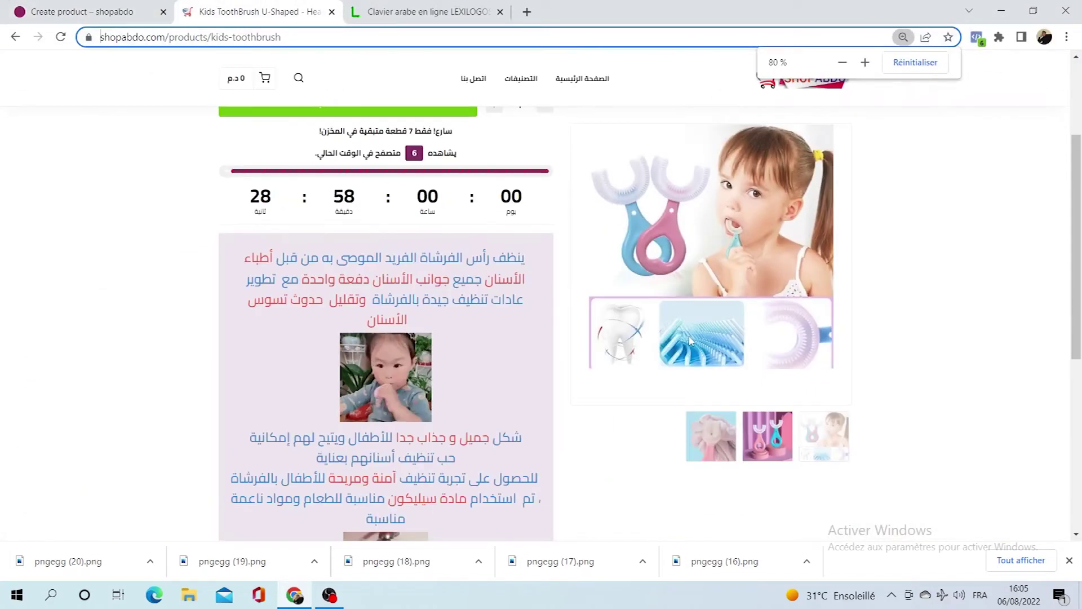
pyautogui.scroll(5, 733, 395)
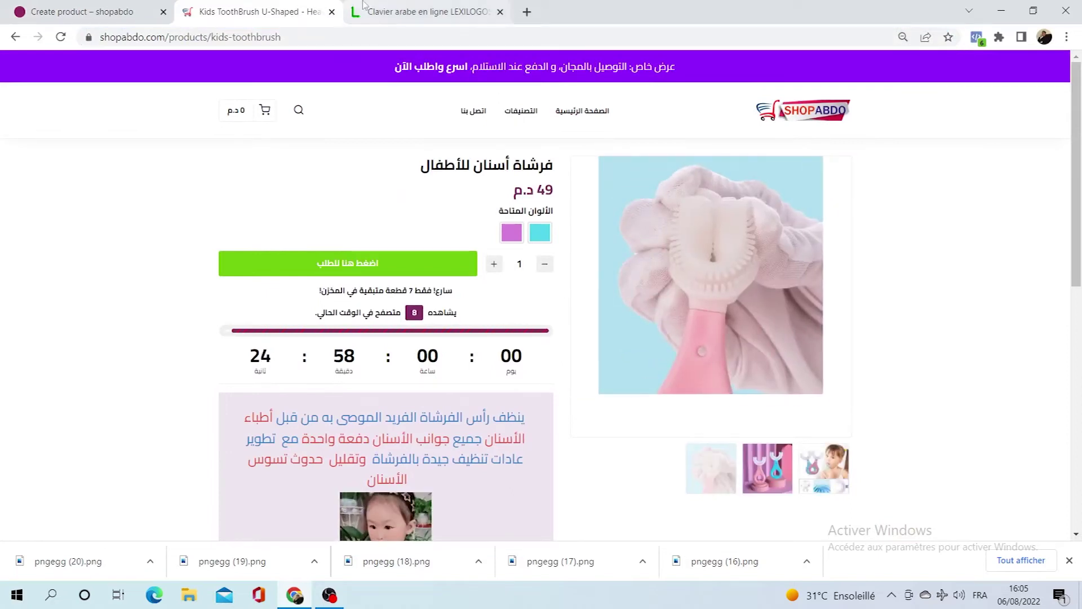
# Step: Look through the new product's video, variants and related products options, comparing variants with the toothbrush page's colour choices
pyautogui.click(121, 11)
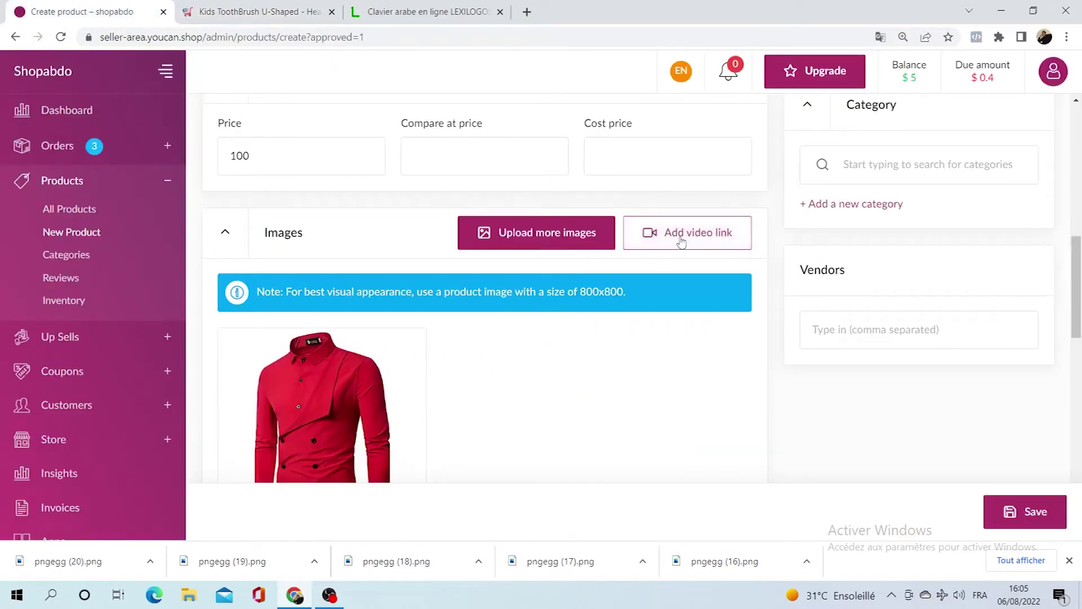
pyautogui.scroll(-1, 532, 359)
pyautogui.scroll(-4, 538, 358)
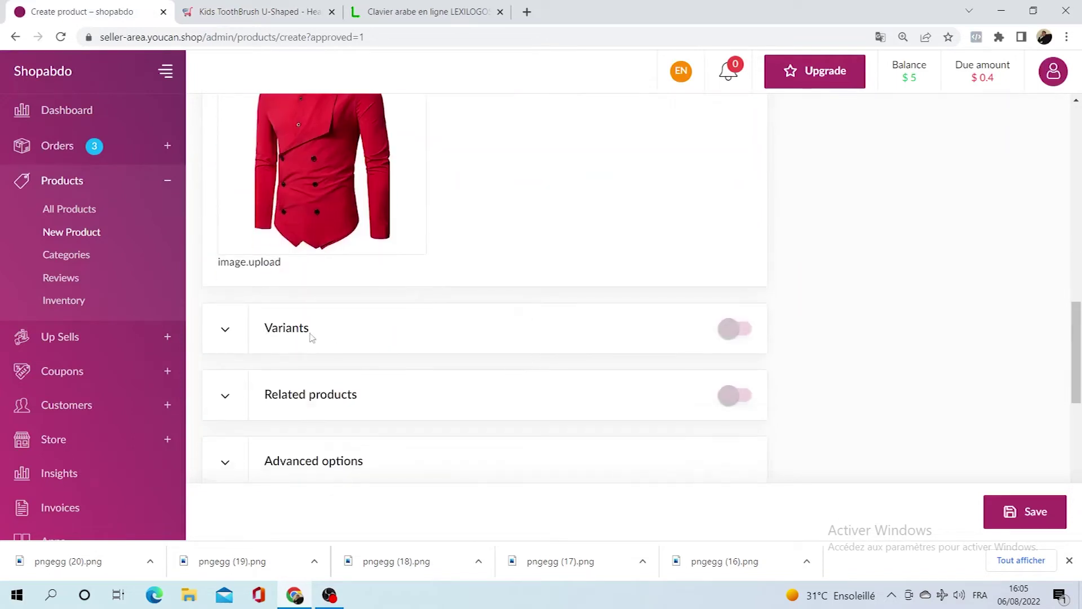
pyautogui.click(259, 13)
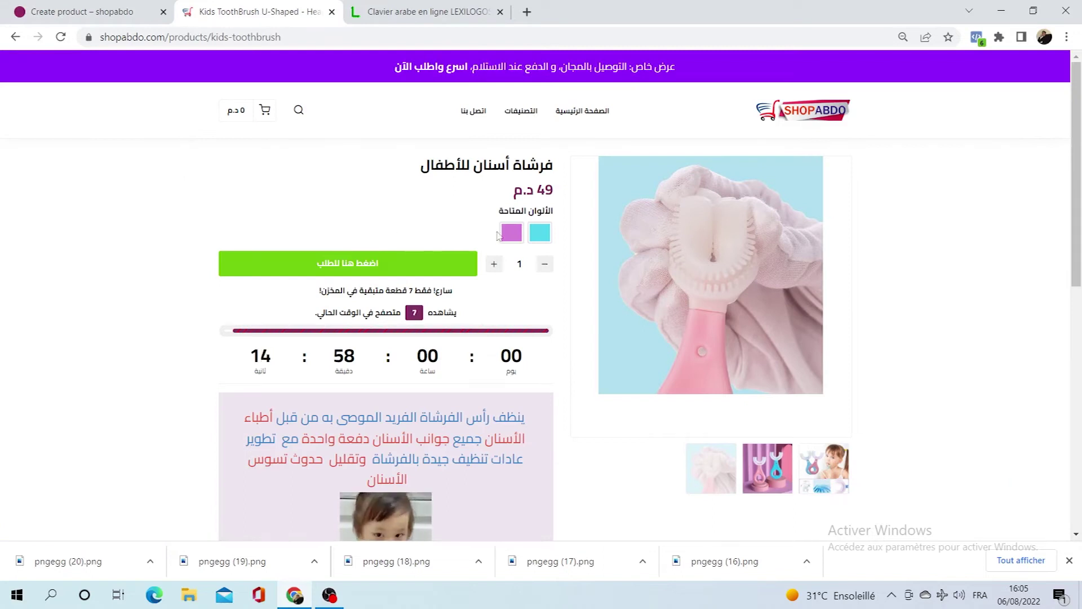
pyautogui.click(85, 11)
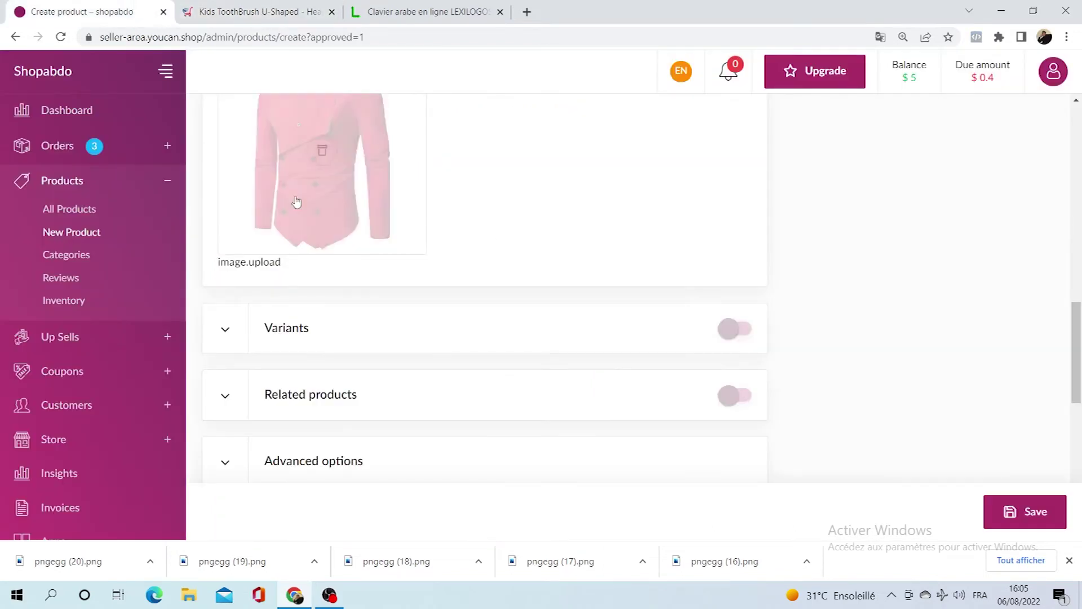
pyautogui.scroll(-3, 443, 345)
# Step: Assign the new product to the الملابس category
pyautogui.scroll(10, 477, 391)
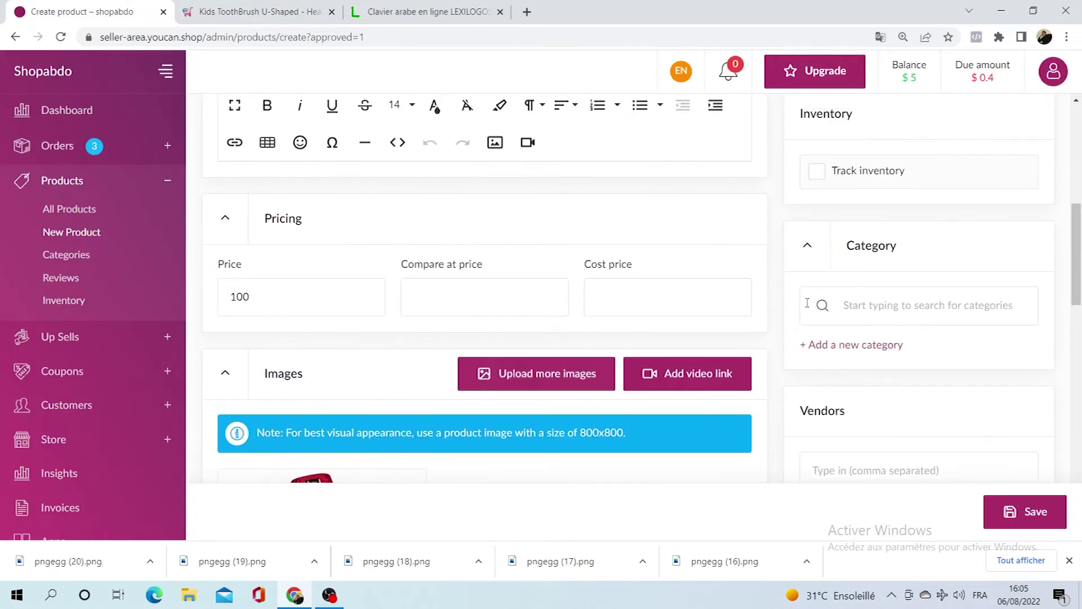
pyautogui.click(868, 306)
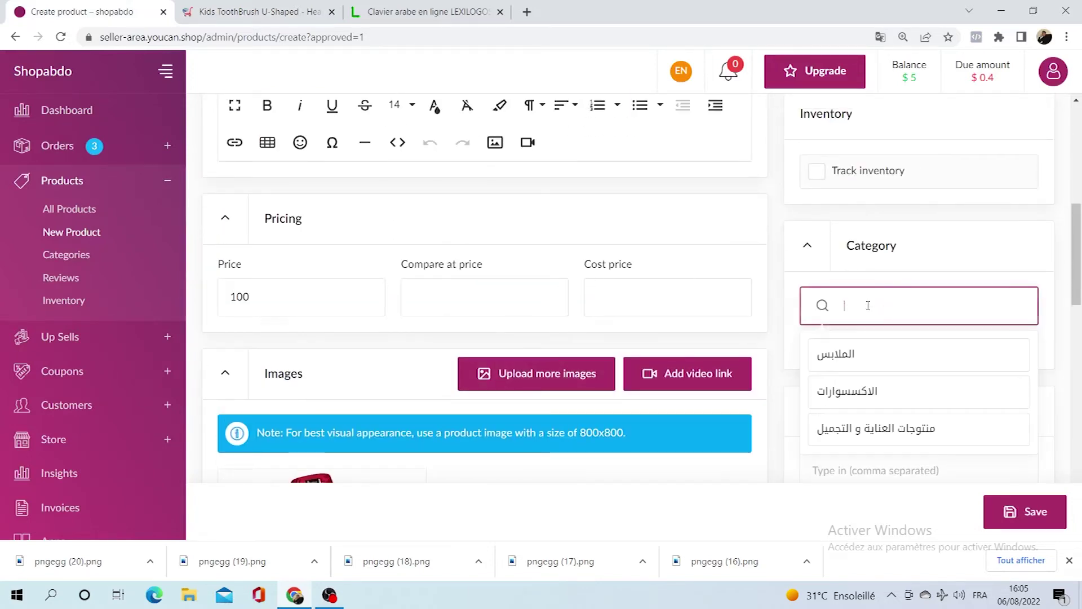
pyautogui.scroll(3, 312, 250)
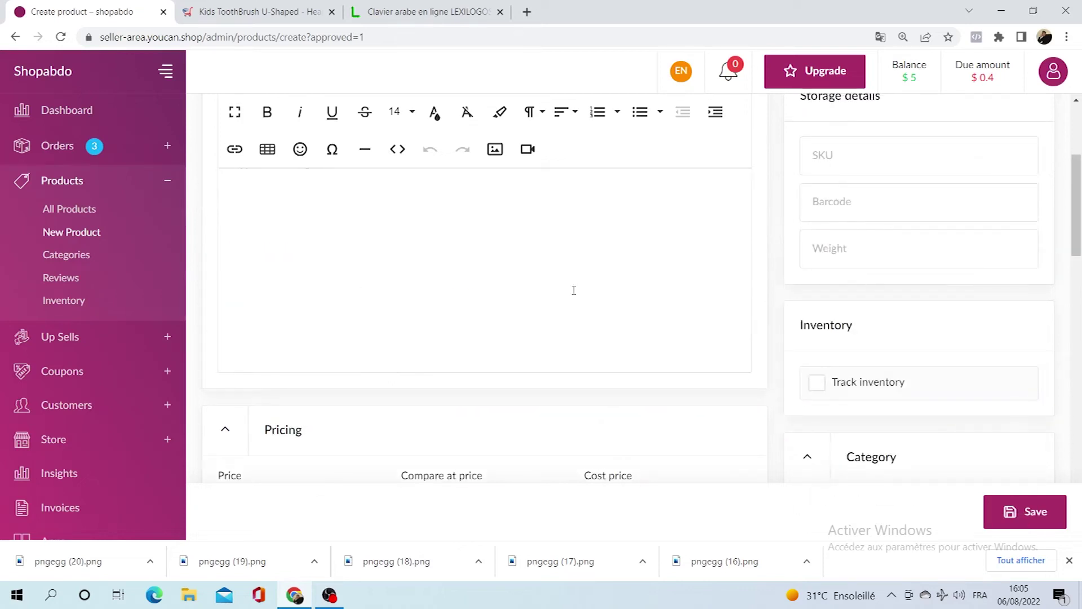
pyautogui.scroll(-2, 574, 290)
pyautogui.click(854, 431)
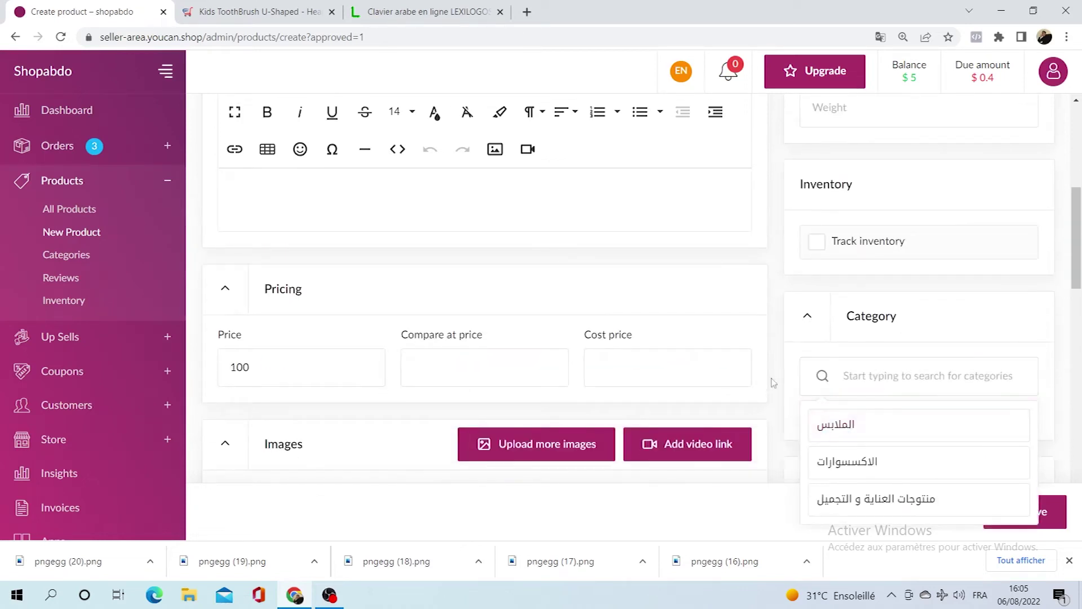
# Step: Pick الملابس from the category suggestions, review the completed form and save the أقمصة product
pyautogui.click(840, 430)
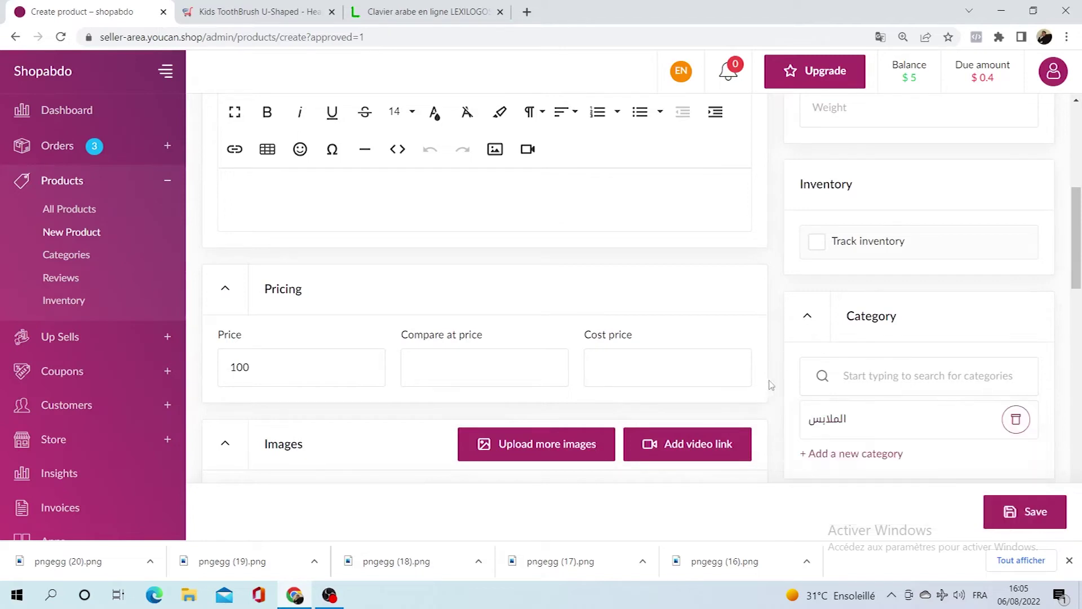
pyautogui.scroll(-2, 798, 417)
pyautogui.scroll(-2, 798, 417)
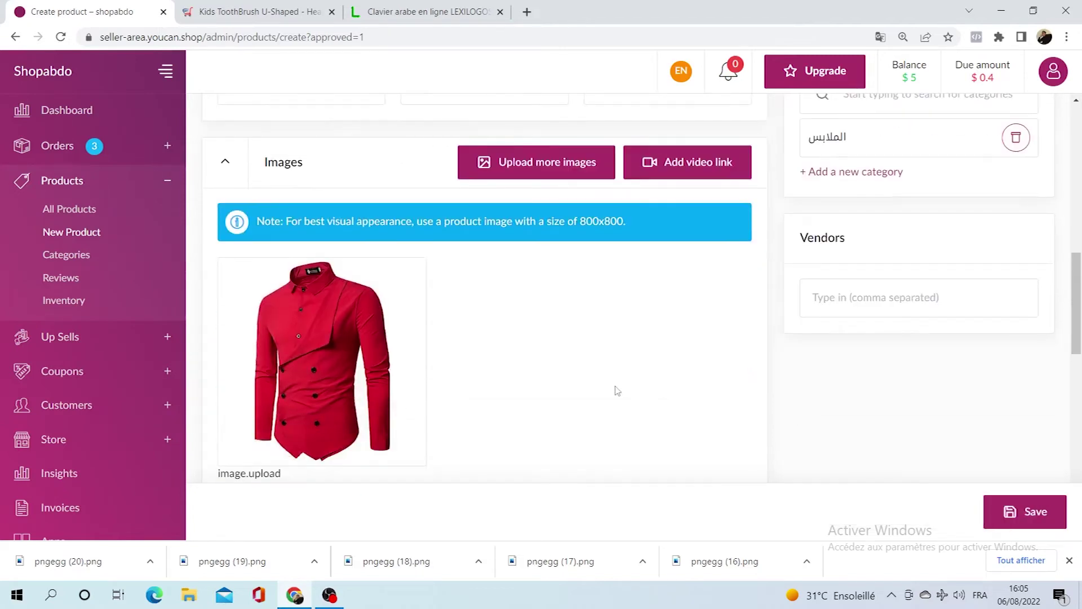
pyautogui.scroll(3, 608, 389)
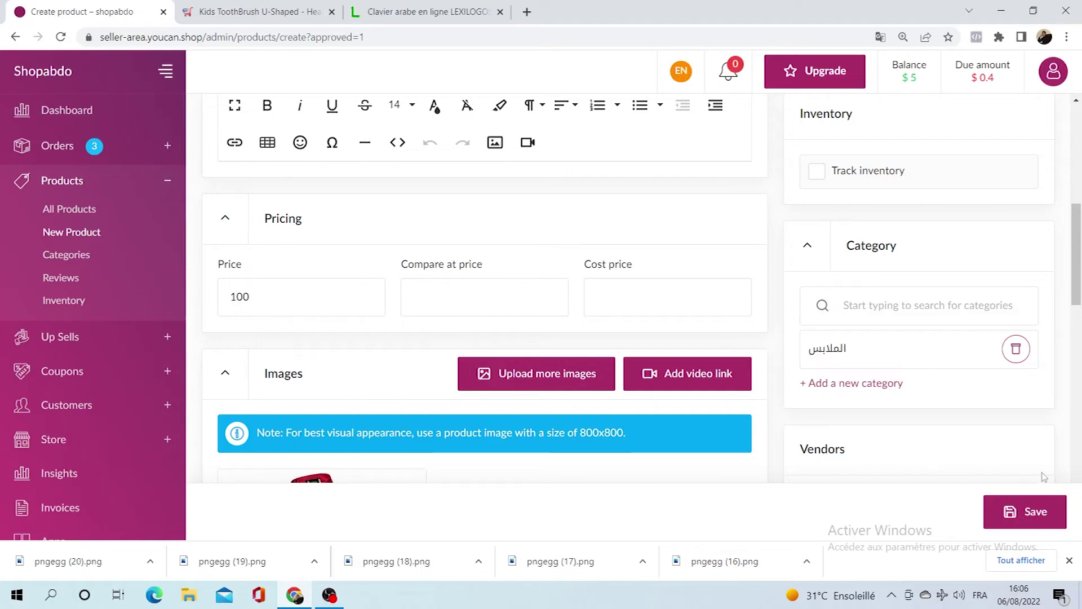
pyautogui.scroll(-6, 851, 449)
pyautogui.scroll(6, 913, 467)
pyautogui.scroll(4, 912, 468)
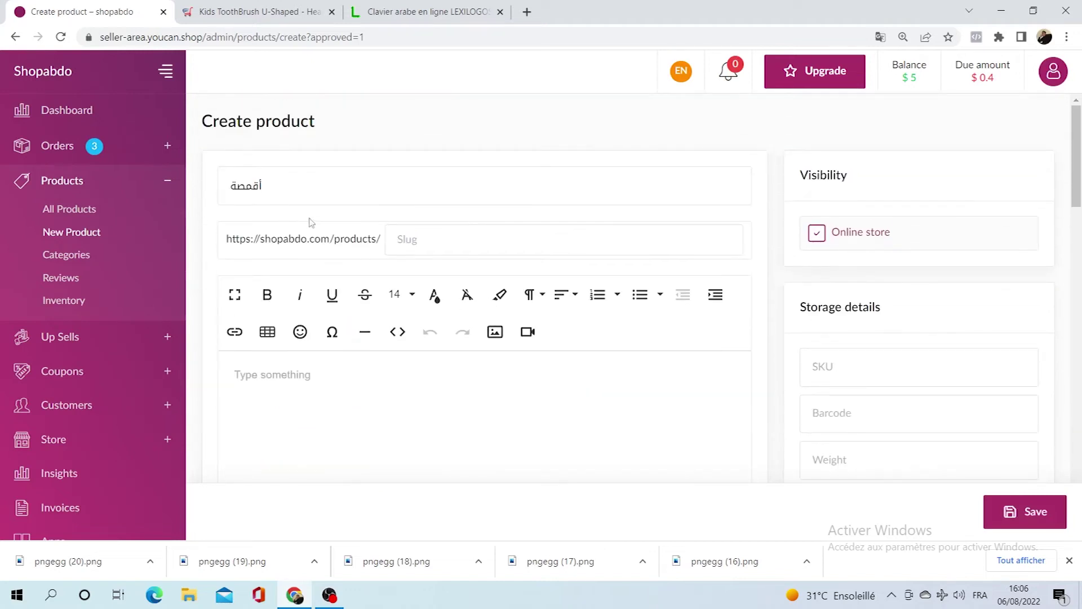
pyautogui.scroll(-6, 516, 358)
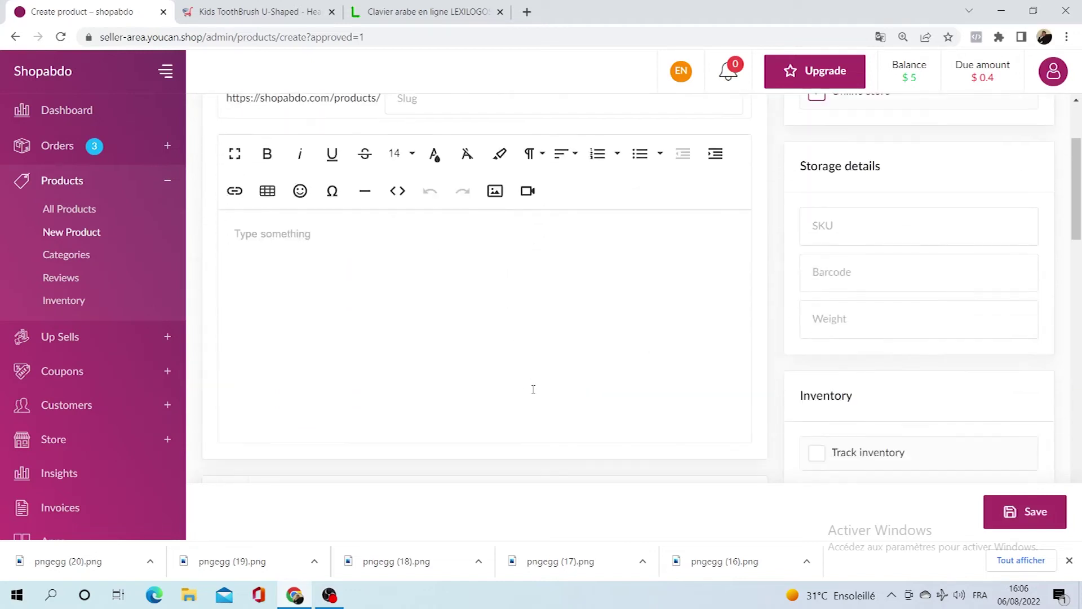
pyautogui.scroll(-3, 540, 402)
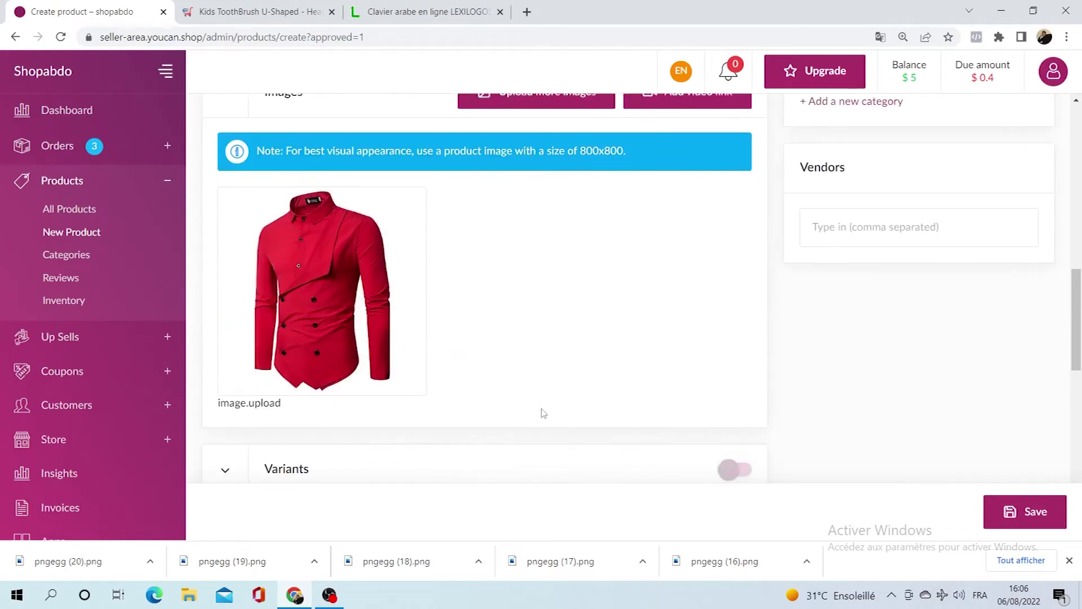
pyautogui.click(1046, 522)
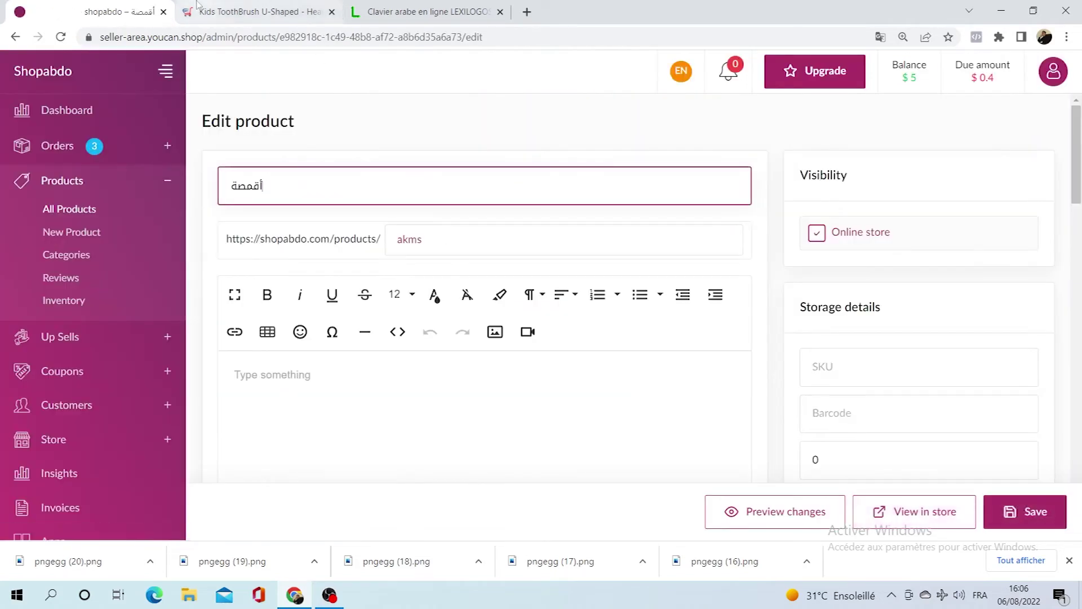
# Step: Check the الملابس section on the storefront homepage for the newly saved أقمصة product
pyautogui.click(254, 12)
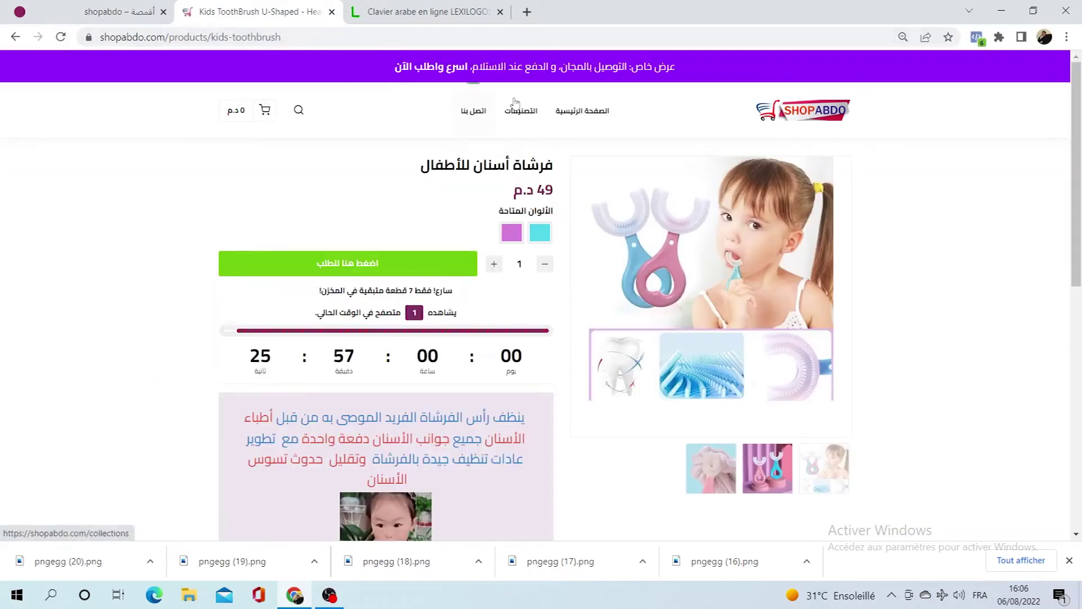
pyautogui.click(590, 115)
pyautogui.scroll(-12, 632, 248)
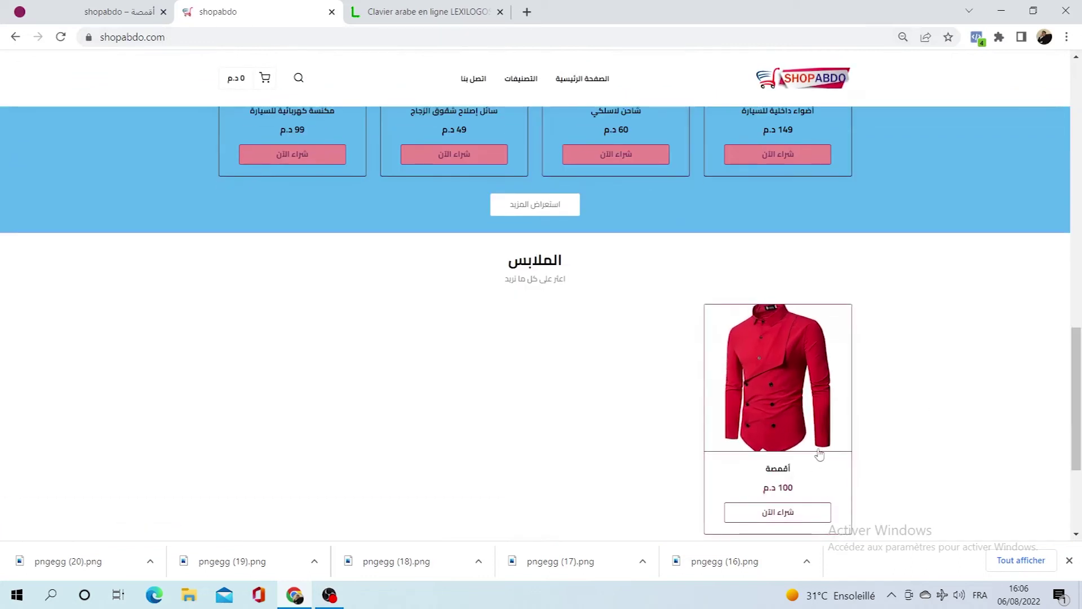
pyautogui.scroll(3, 128, 239)
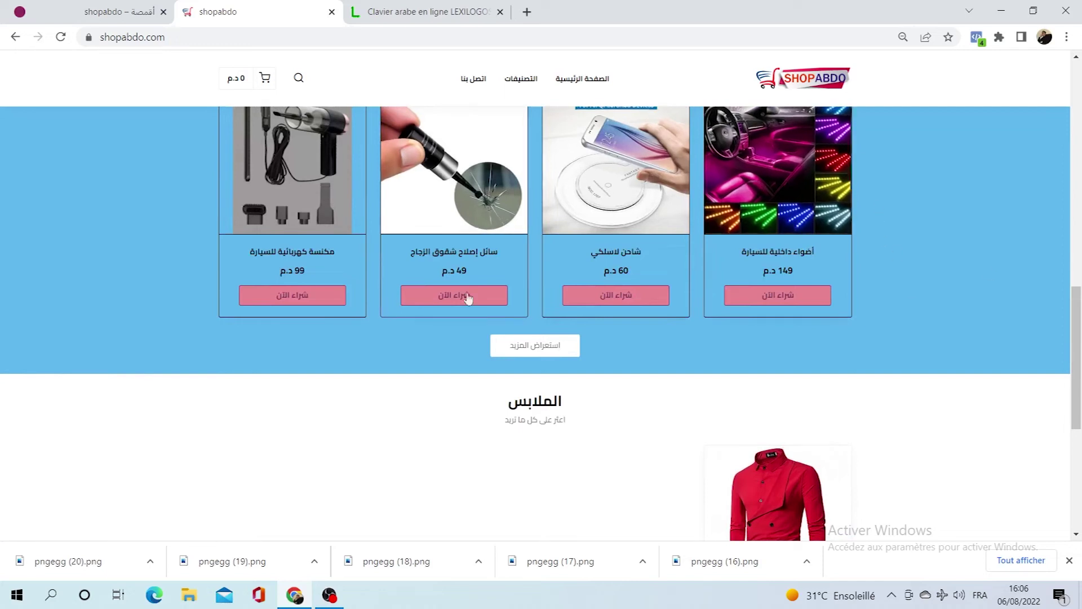
pyautogui.scroll(-3, 808, 315)
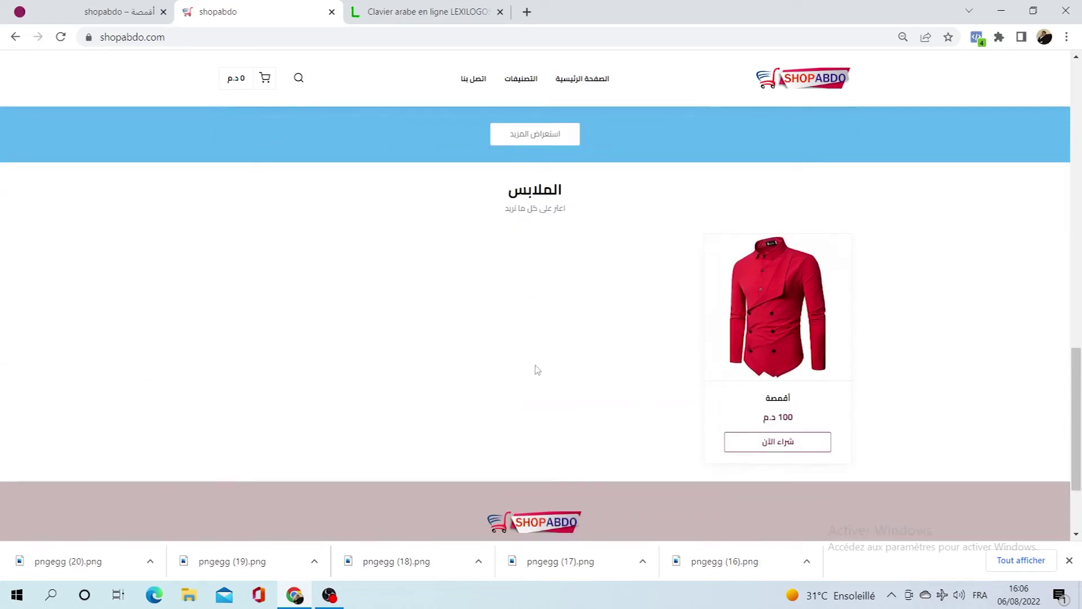
# Step: Leave the product editor and open the store's general settings at the currency options
pyautogui.click(62, 10)
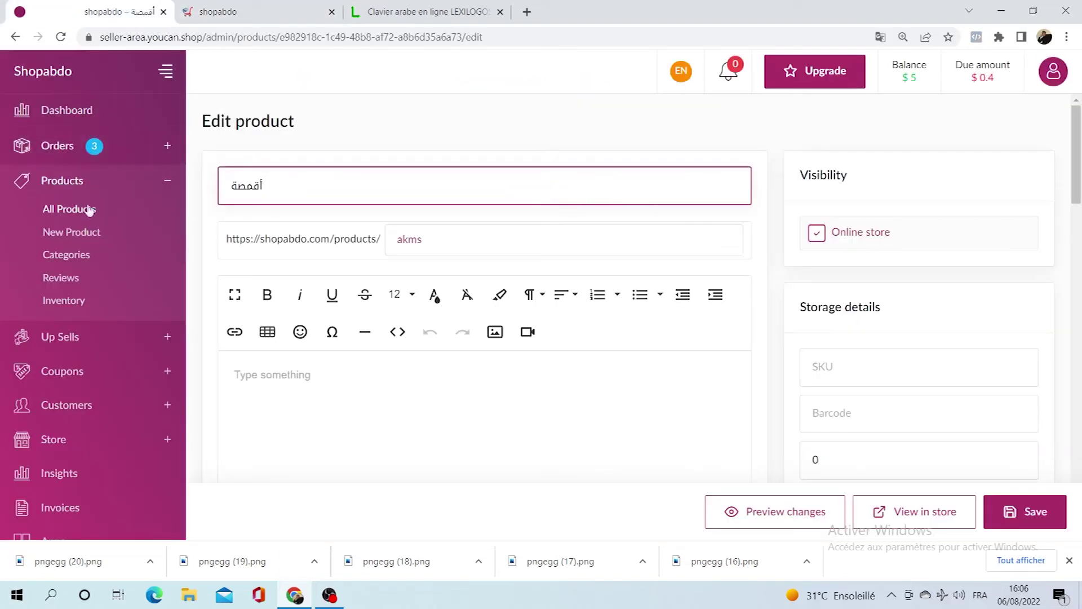
pyautogui.scroll(-2, 70, 251)
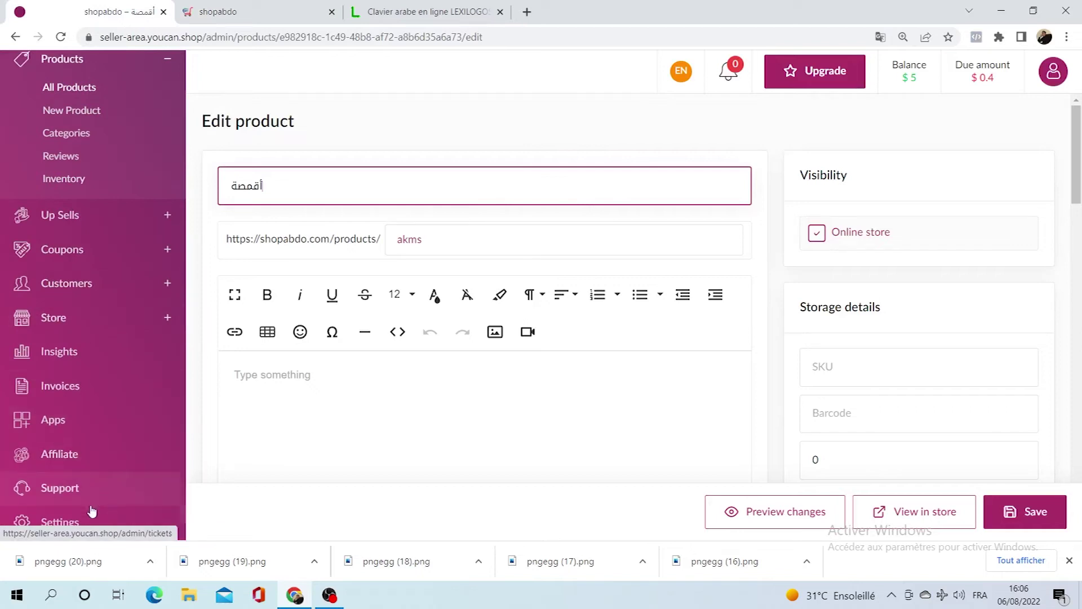
pyautogui.scroll(2, 22, 338)
pyautogui.scroll(-2, 34, 395)
pyautogui.click(69, 522)
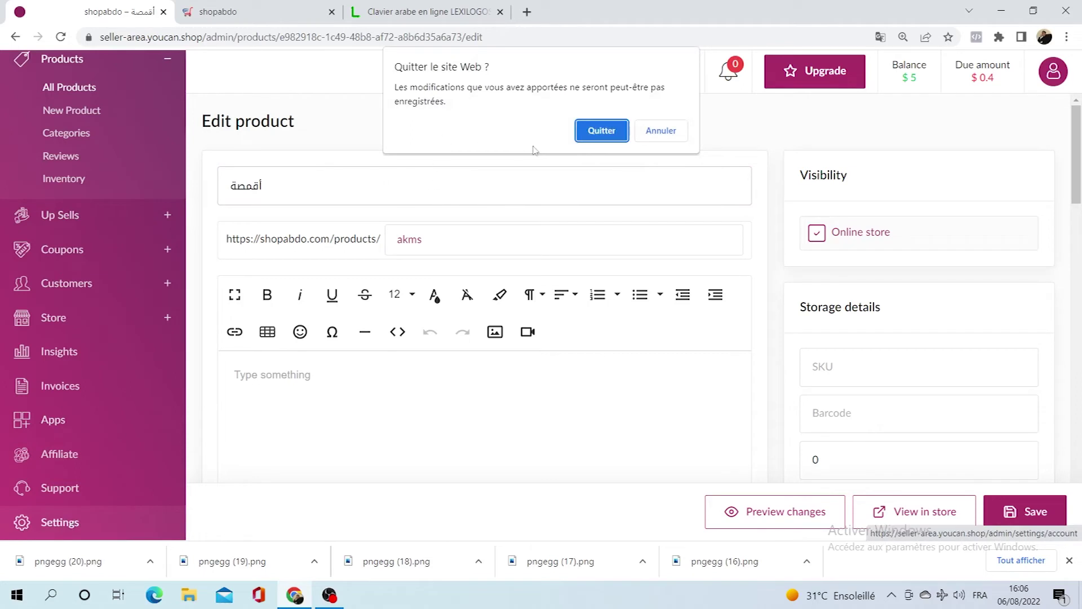
pyautogui.click(594, 131)
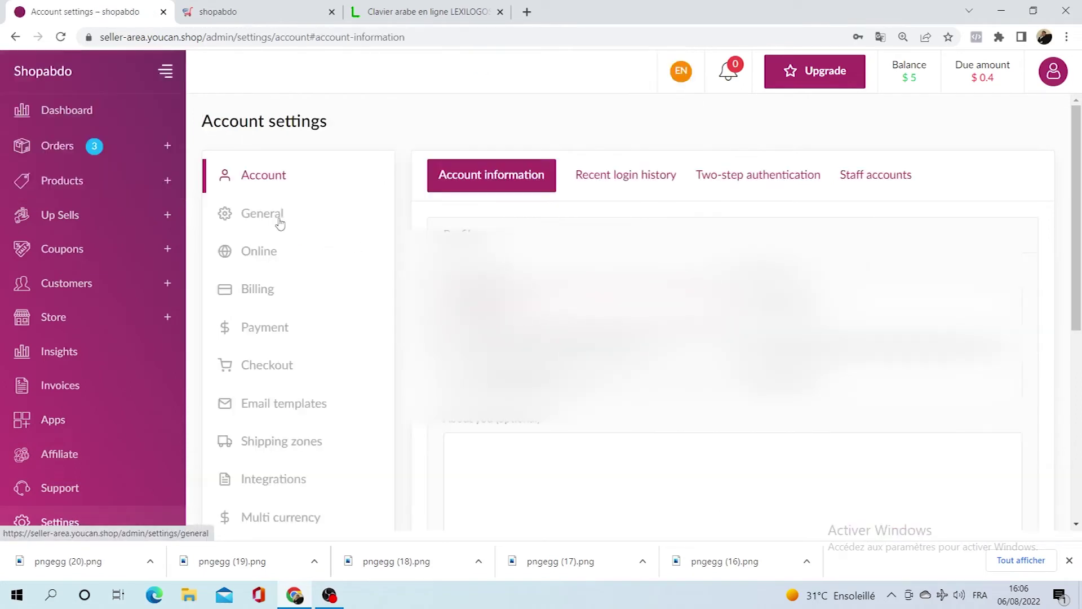
pyautogui.click(279, 222)
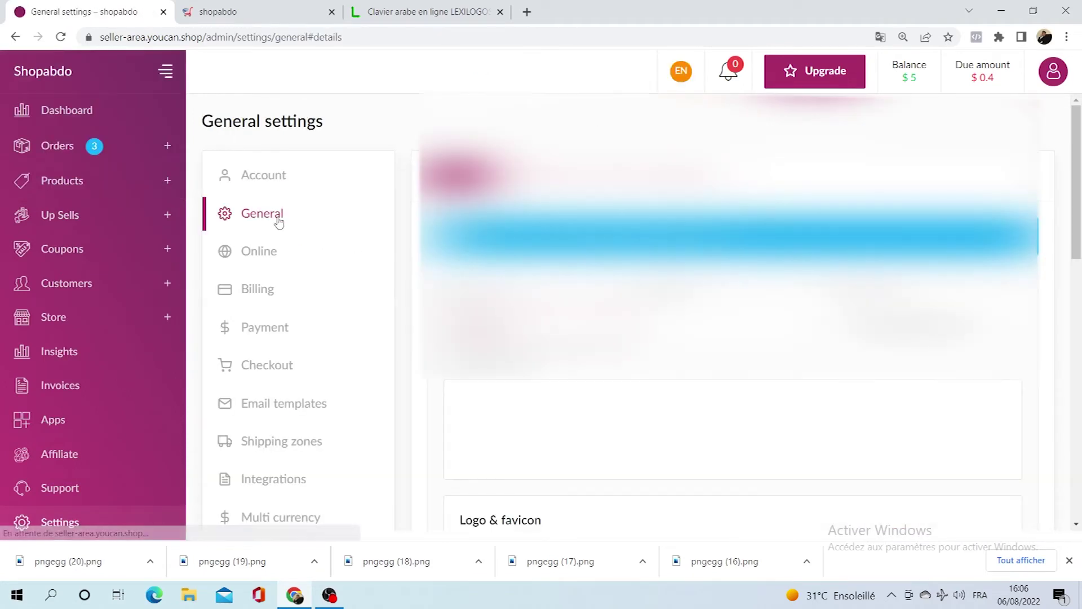
pyautogui.scroll(-3, 733, 310)
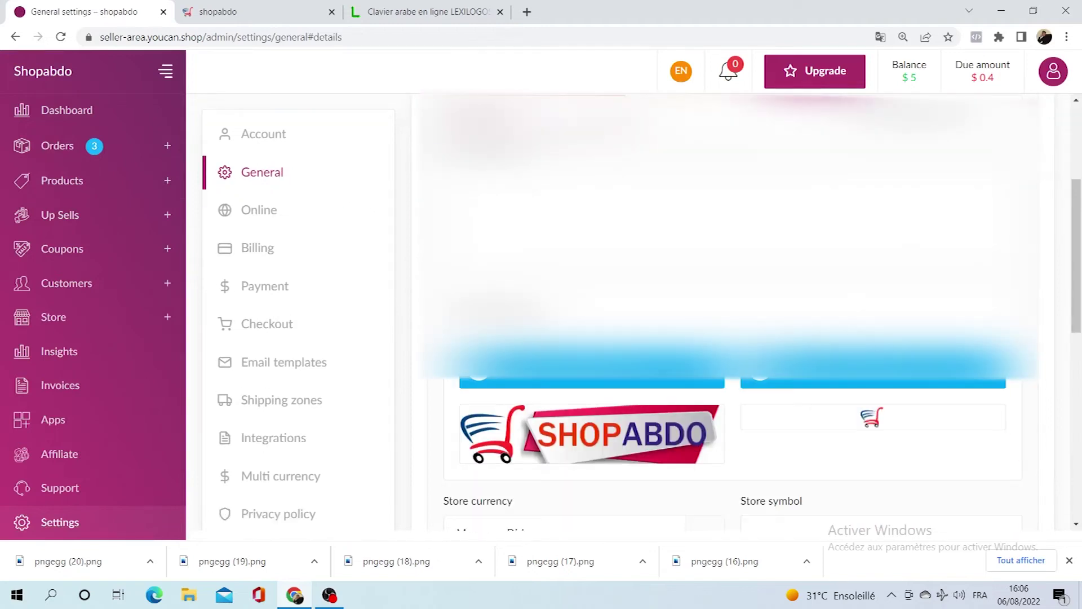
pyautogui.scroll(-5, 525, 273)
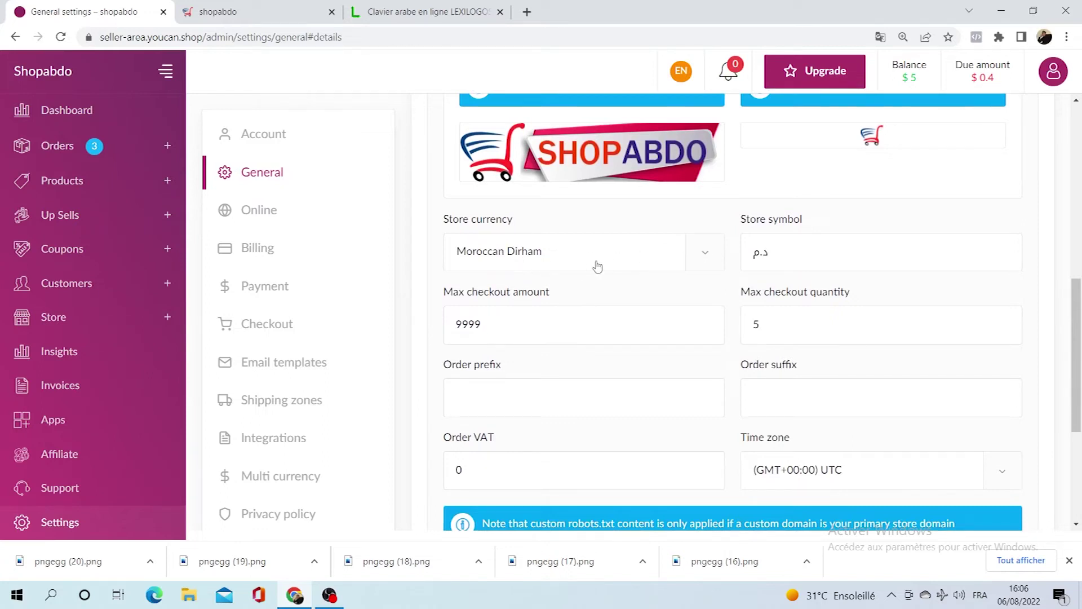
# Step: Browse the available store currencies and close the list without choosing another one
pyautogui.click(695, 258)
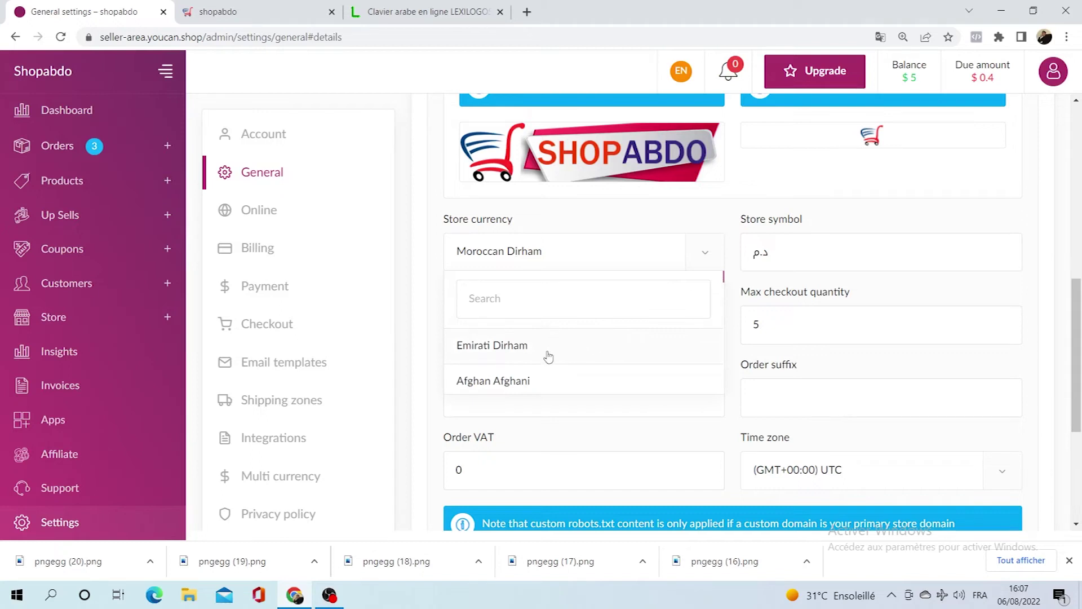
pyautogui.scroll(-3, 548, 356)
pyautogui.scroll(2, 541, 340)
pyautogui.scroll(-8, 541, 340)
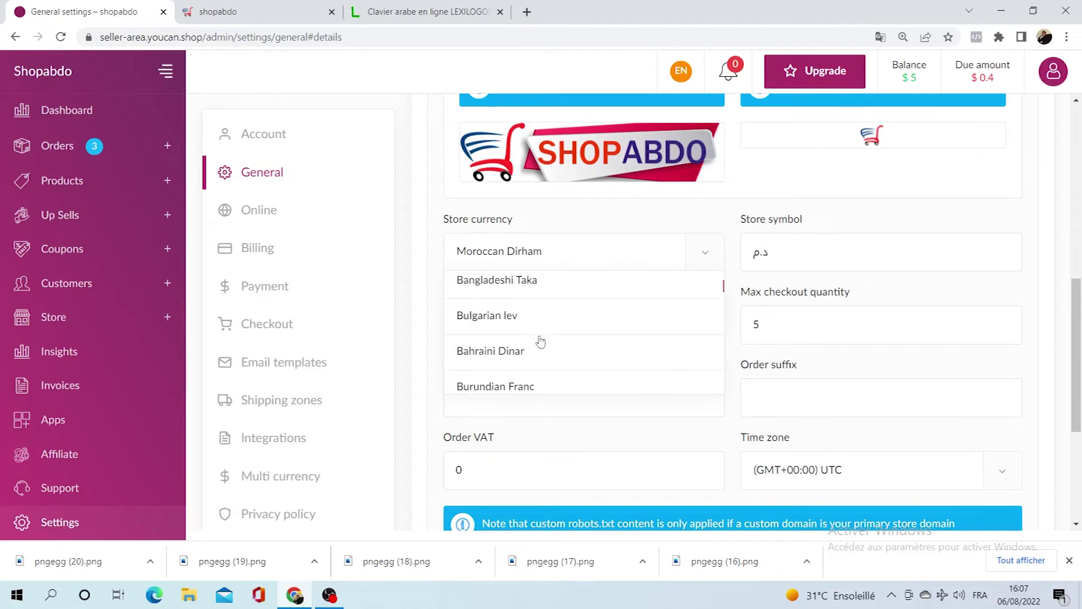
pyautogui.scroll(2, 496, 333)
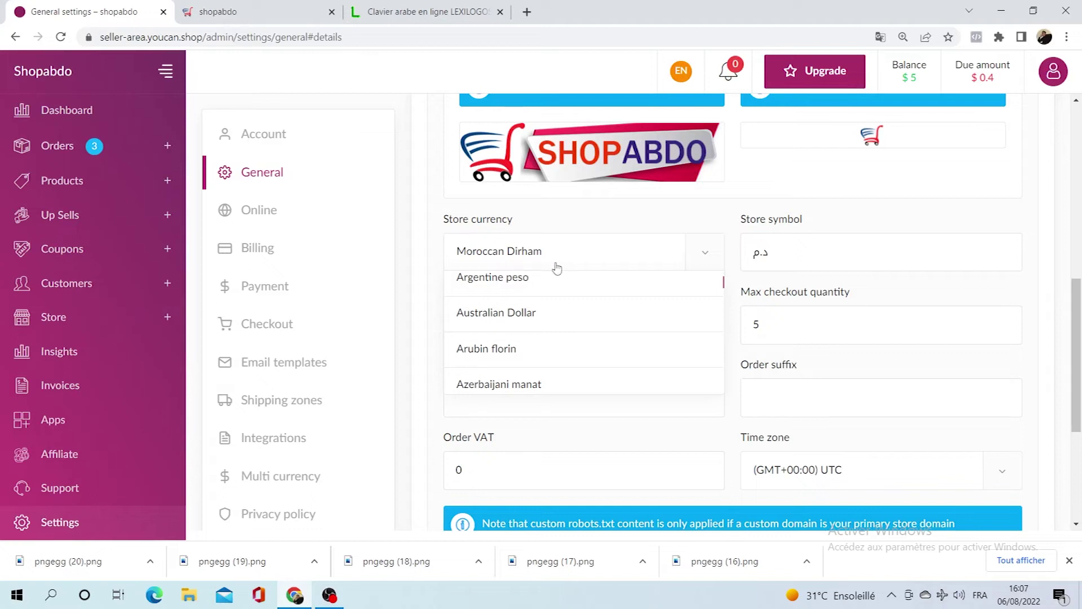
pyautogui.click(420, 297)
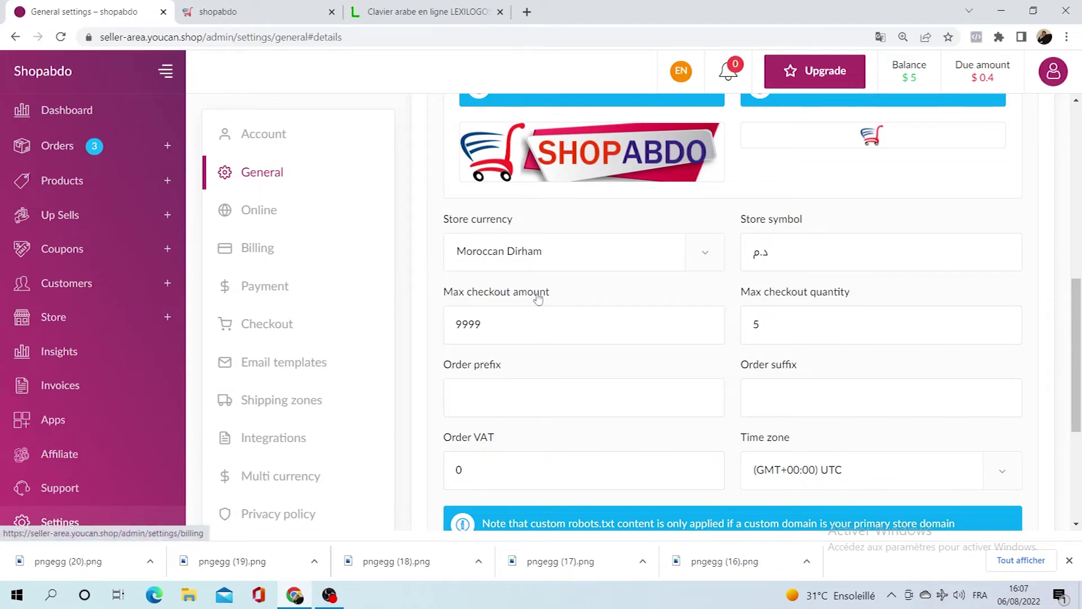
# Step: Examine the store symbol setting and compare it with the price display on the toothbrush product's storefront page
pyautogui.scroll(-4, 671, 374)
pyautogui.scroll(5, 956, 350)
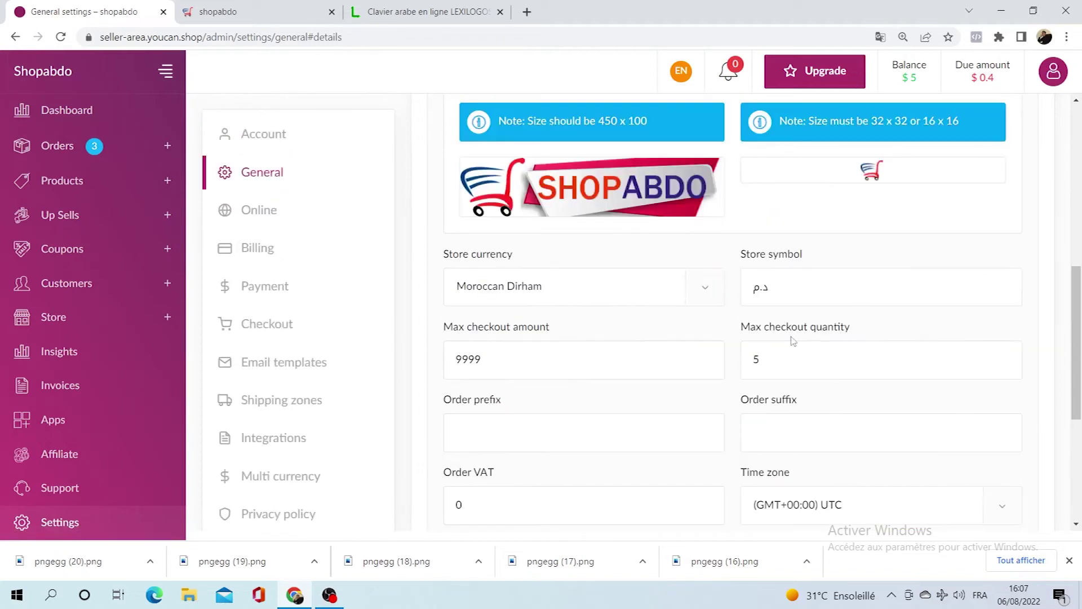
pyautogui.moveTo(771, 294); pyautogui.dragTo(765, 290)
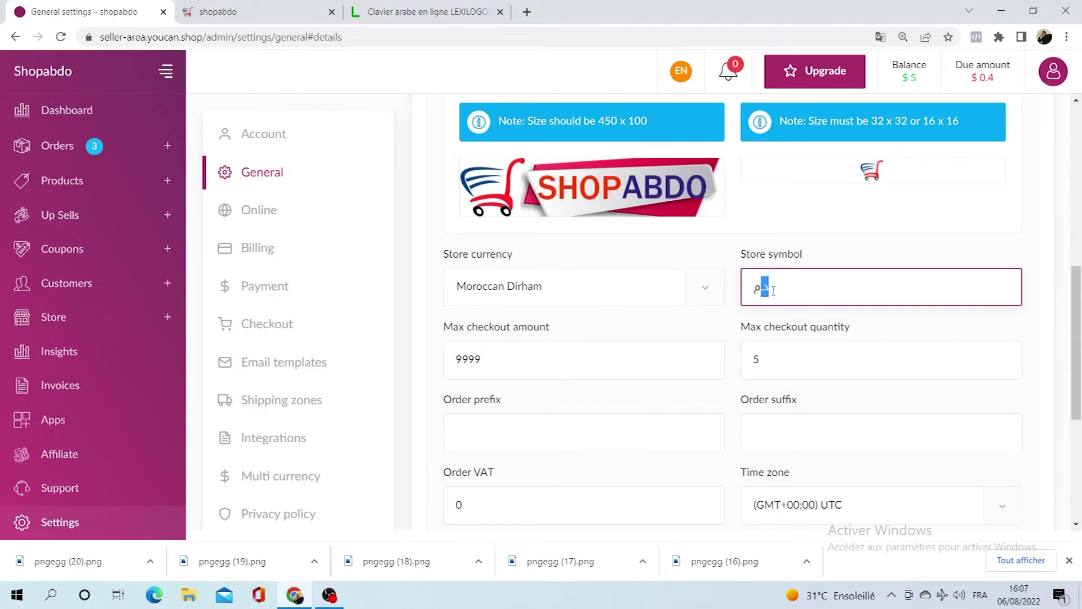
pyautogui.click(213, 12)
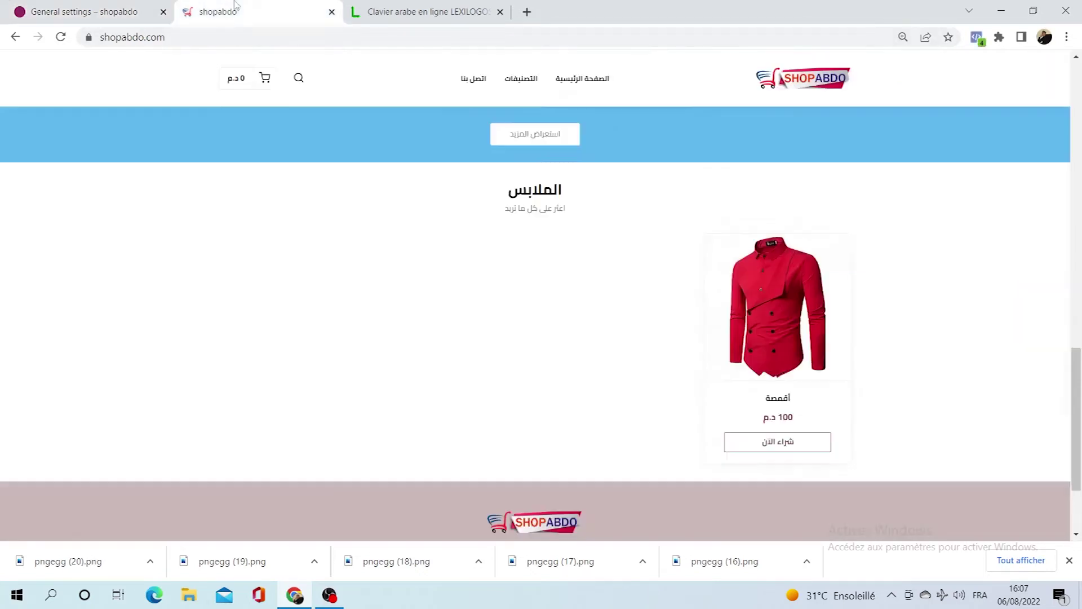
pyautogui.scroll(10, 498, 170)
pyautogui.scroll(4, 540, 298)
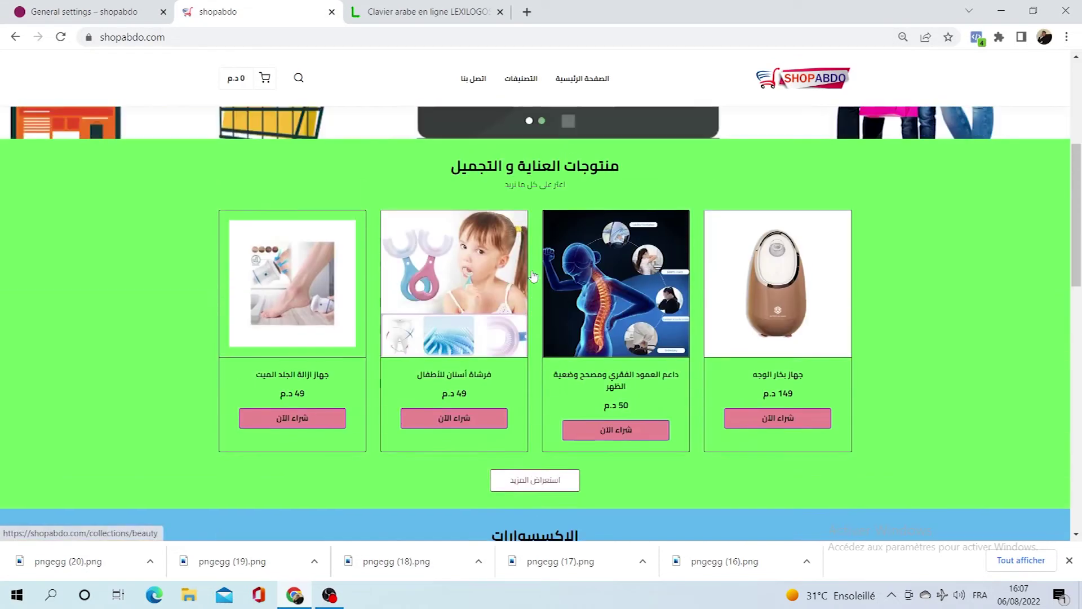
pyautogui.click(445, 294)
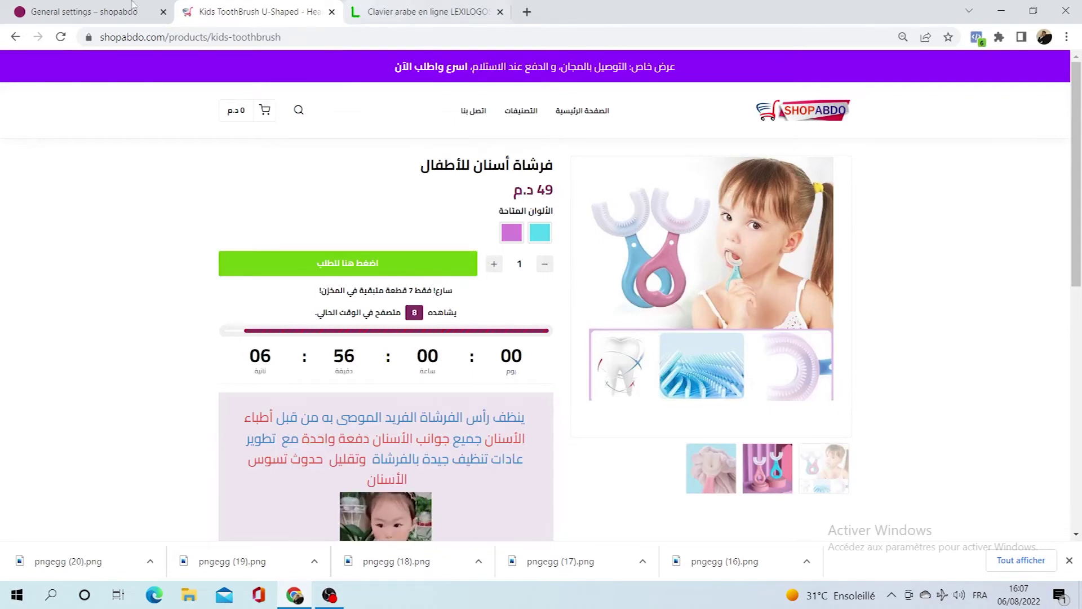
pyautogui.click(85, 11)
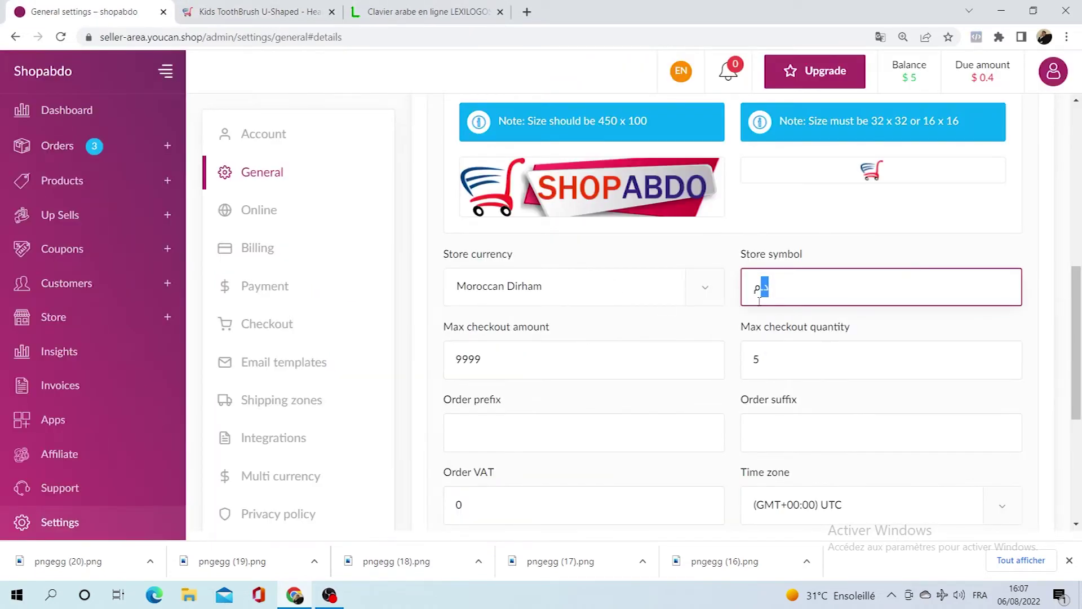
pyautogui.scroll(-4, 699, 336)
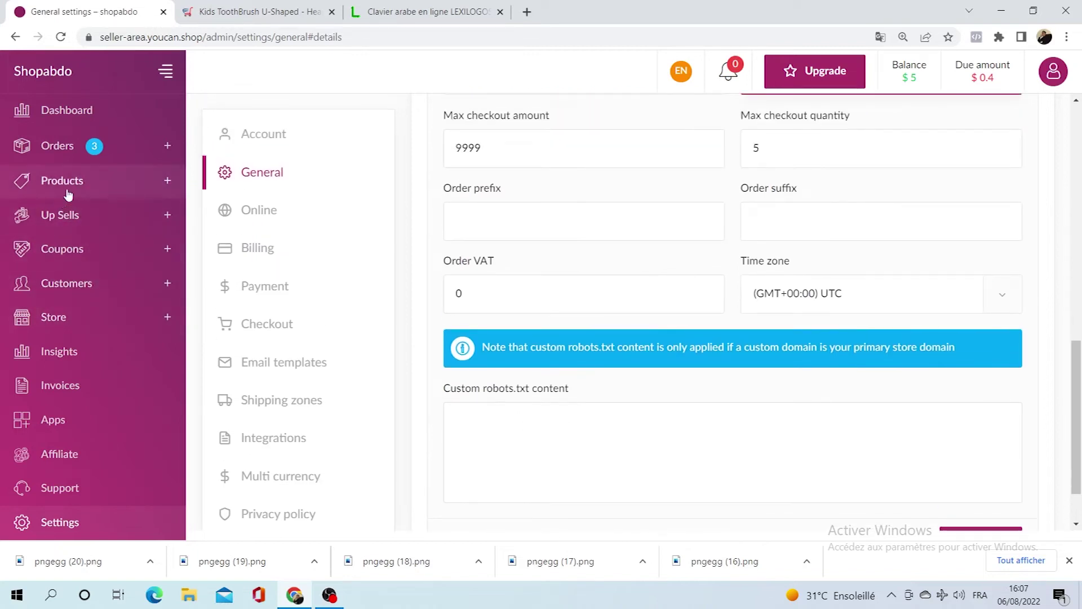
# Step: Review the product list sections in the theme's homepage settings, down to the الملابس section
pyautogui.click(79, 316)
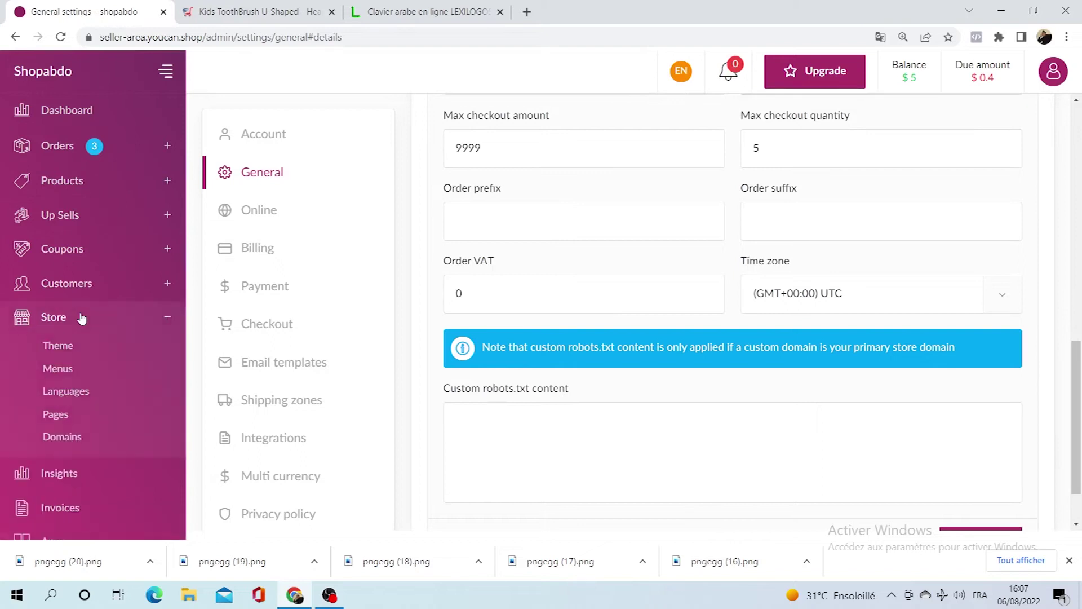
pyautogui.click(65, 350)
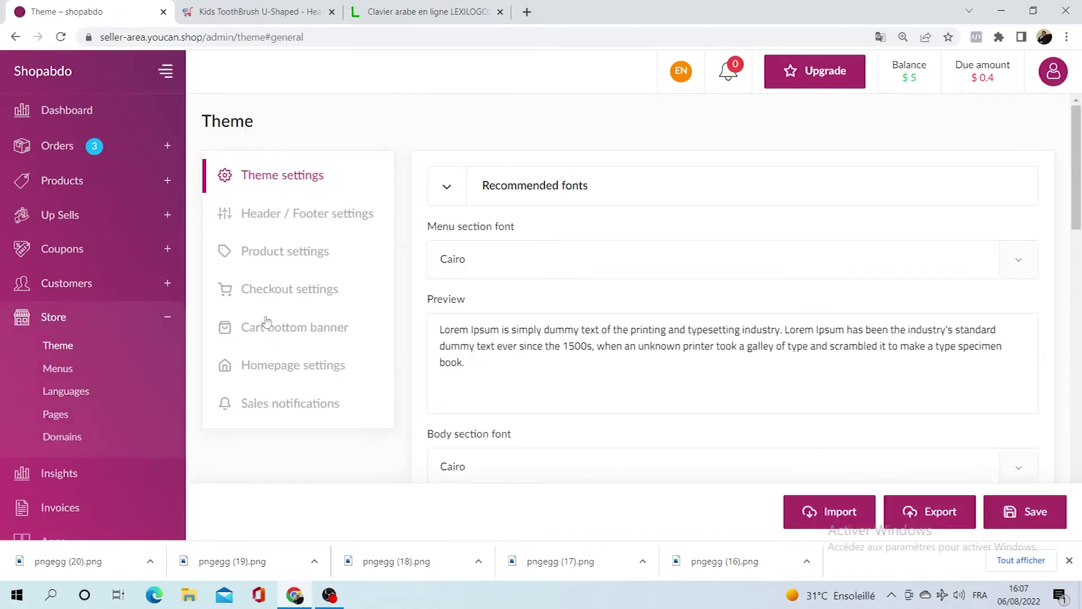
pyautogui.click(285, 367)
pyautogui.scroll(-5, 503, 329)
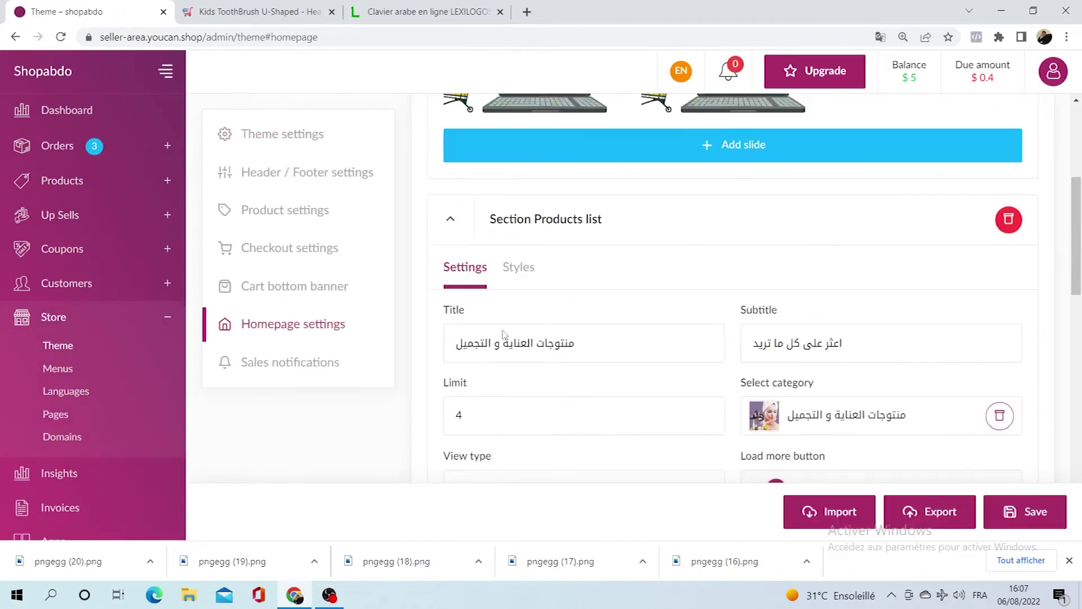
pyautogui.scroll(-10, 503, 333)
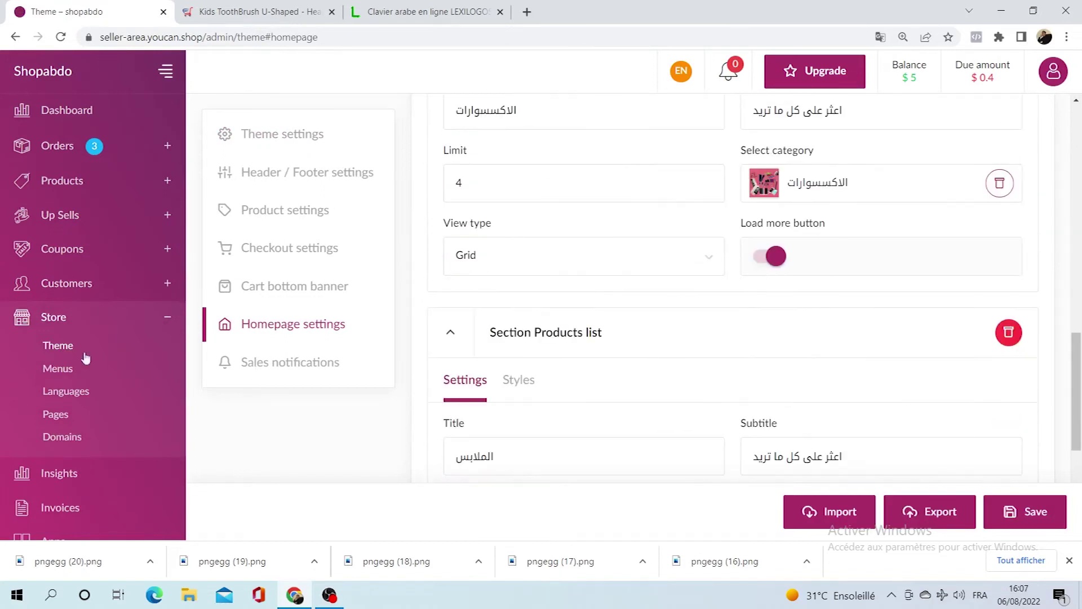
# Step: Start a new product and title it أحذية, leaving the slug empty
pyautogui.click(80, 195)
pyautogui.click(81, 236)
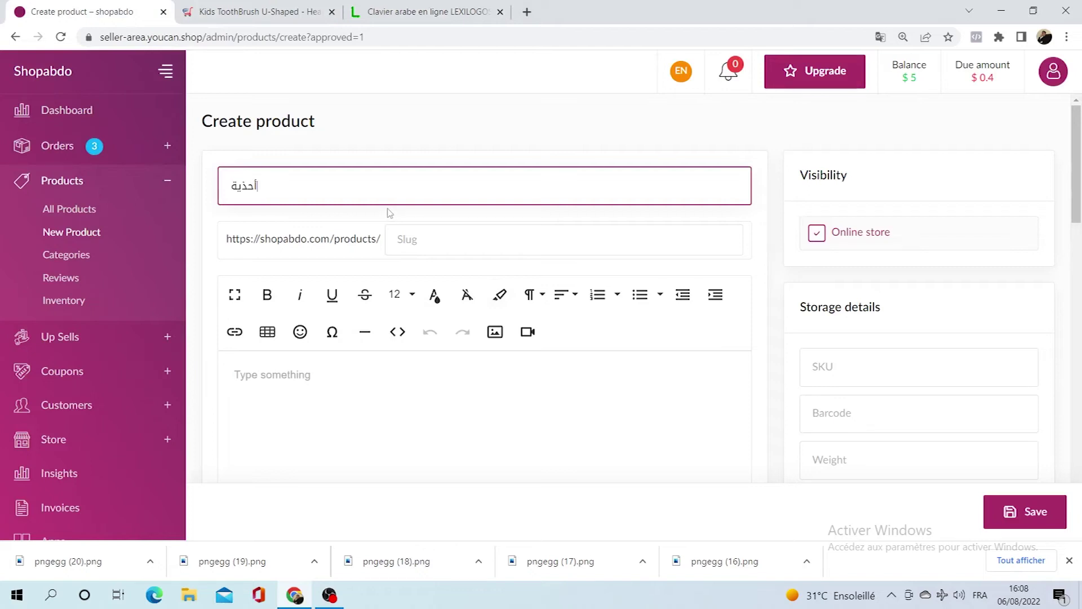
pyautogui.click(407, 252)
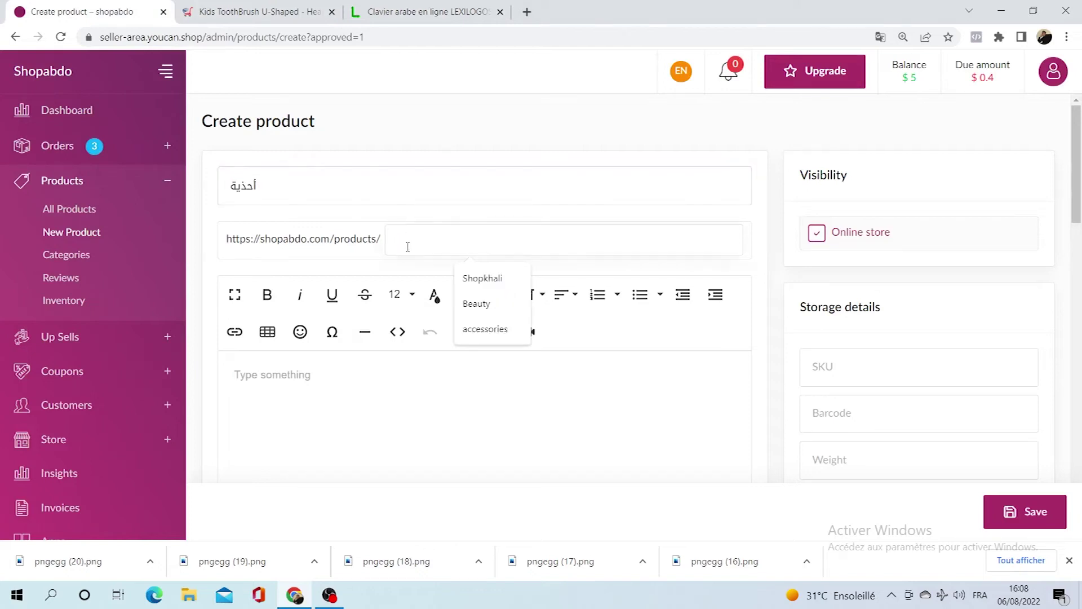
pyautogui.click(376, 363)
# Step: Assign the new أحذية product to the الملابس category
pyautogui.scroll(-3, 351, 363)
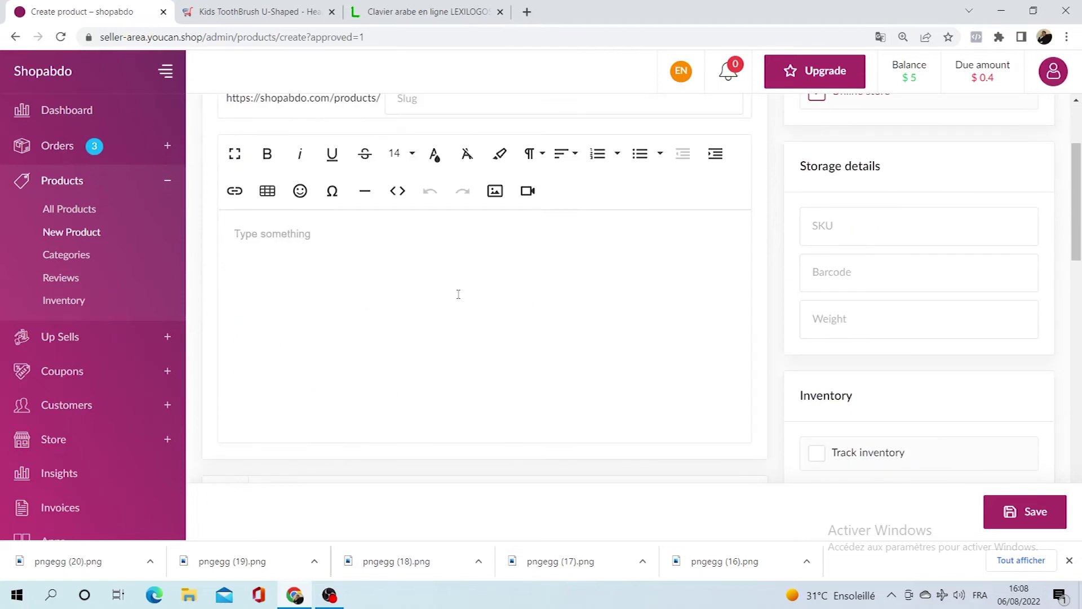
pyautogui.scroll(-3, 459, 293)
pyautogui.scroll(4, 840, 297)
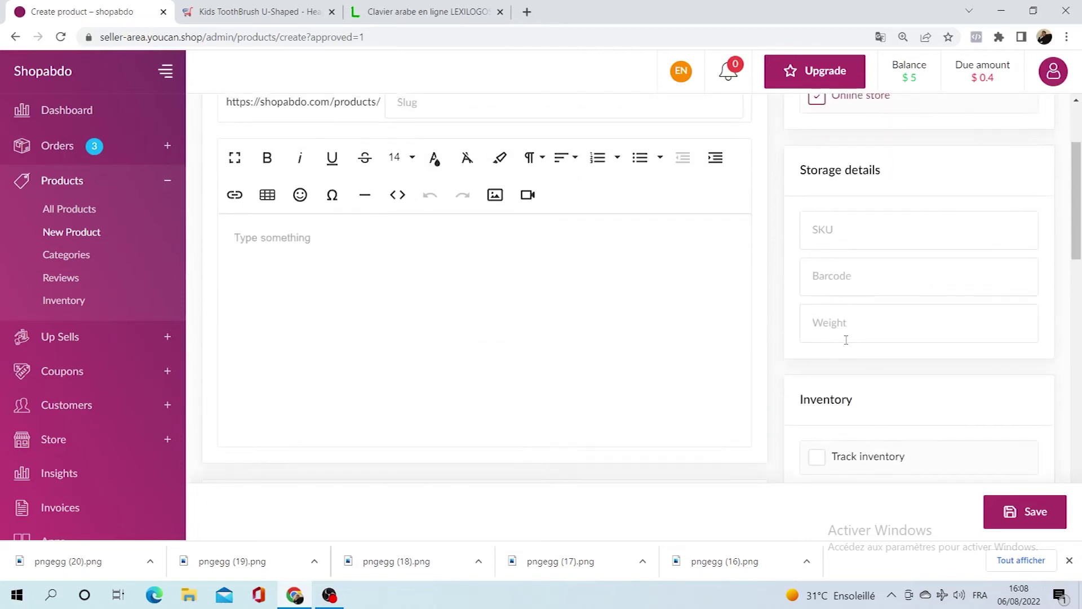
pyautogui.scroll(-7, 846, 343)
pyautogui.click(862, 309)
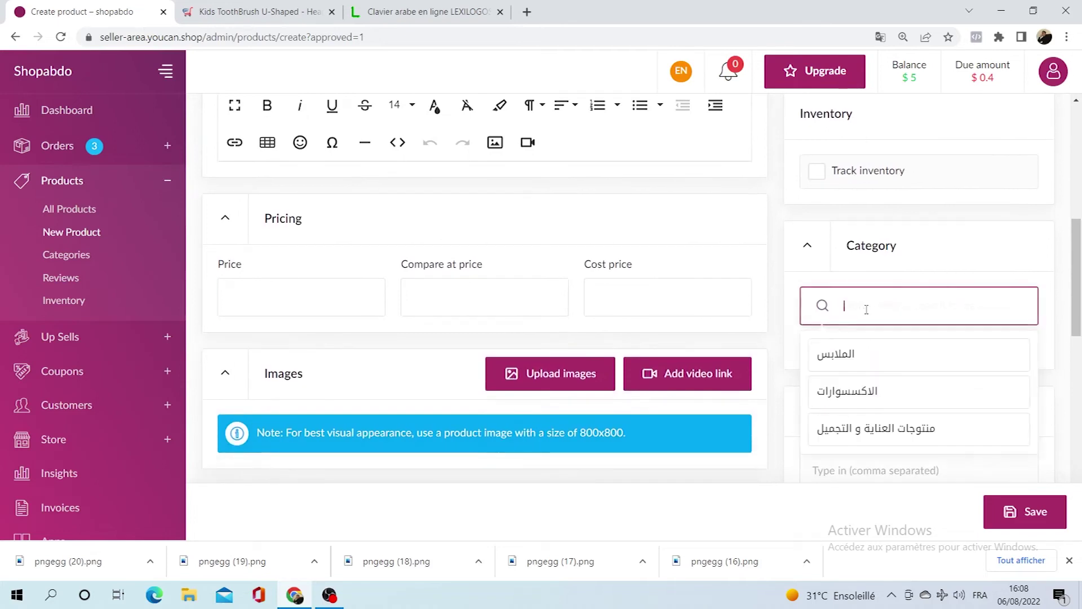
pyautogui.click(849, 356)
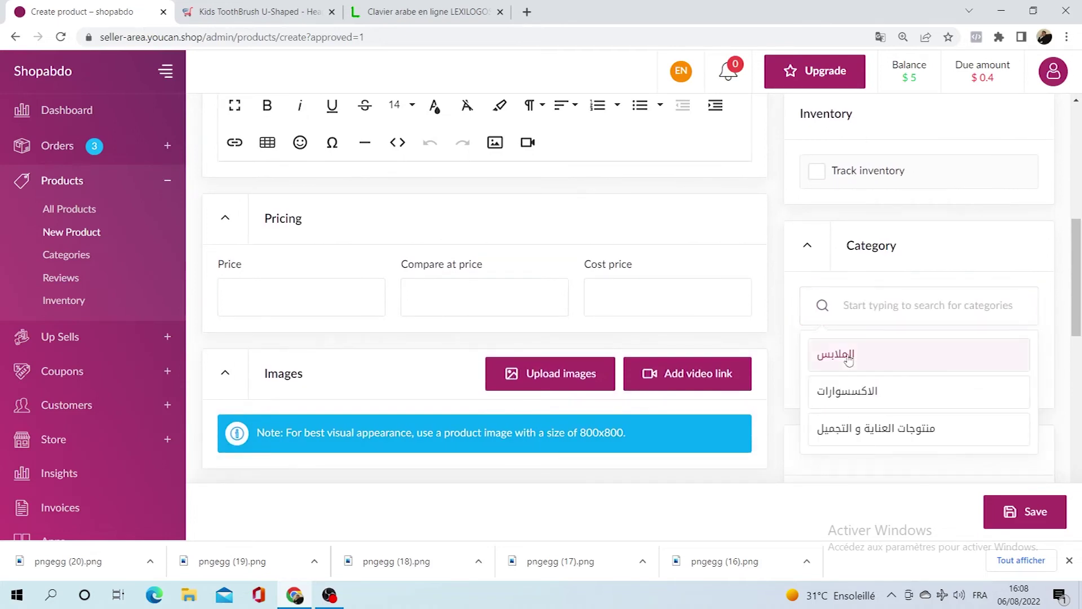
pyautogui.click(794, 308)
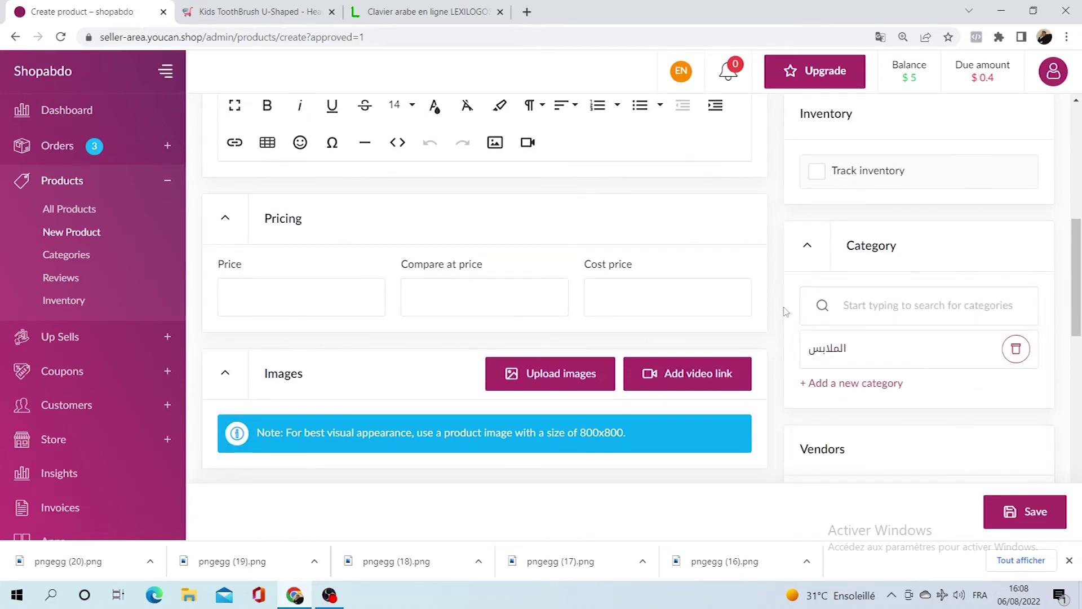
# Step: Set the أحذية product's price to 150
pyautogui.click(331, 298)
pyautogui.scroll(3, 332, 299)
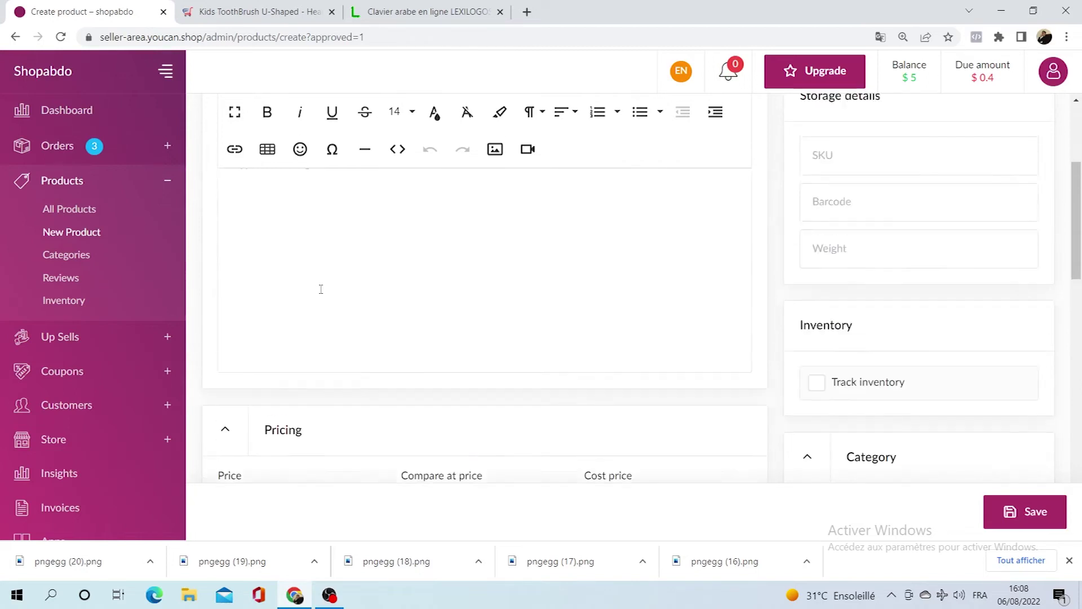
pyautogui.scroll(-6, 338, 301)
pyautogui.scroll(3, 338, 301)
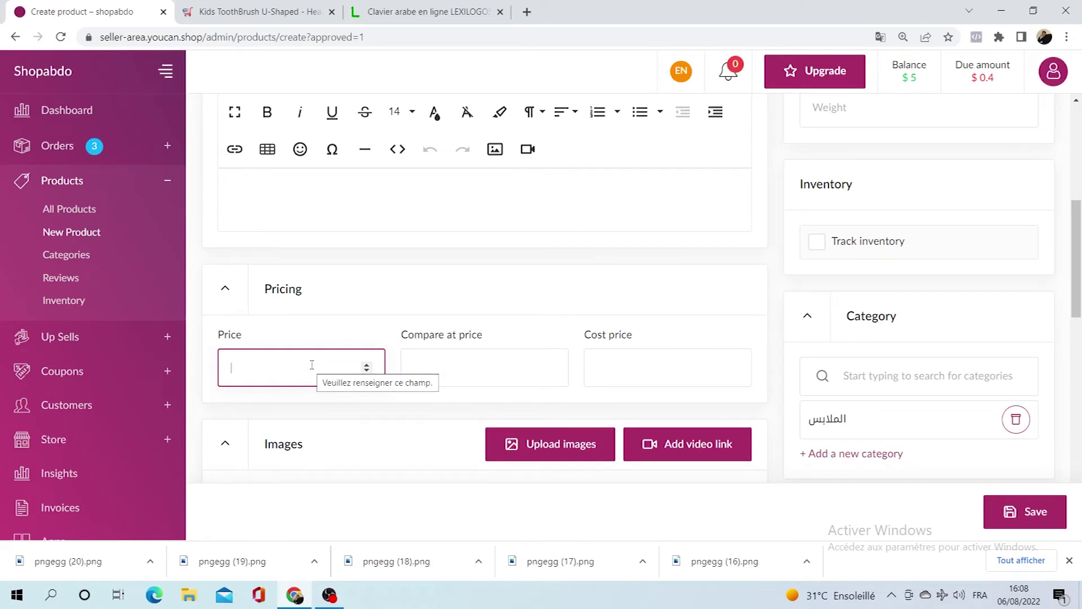
pyautogui.write('150')
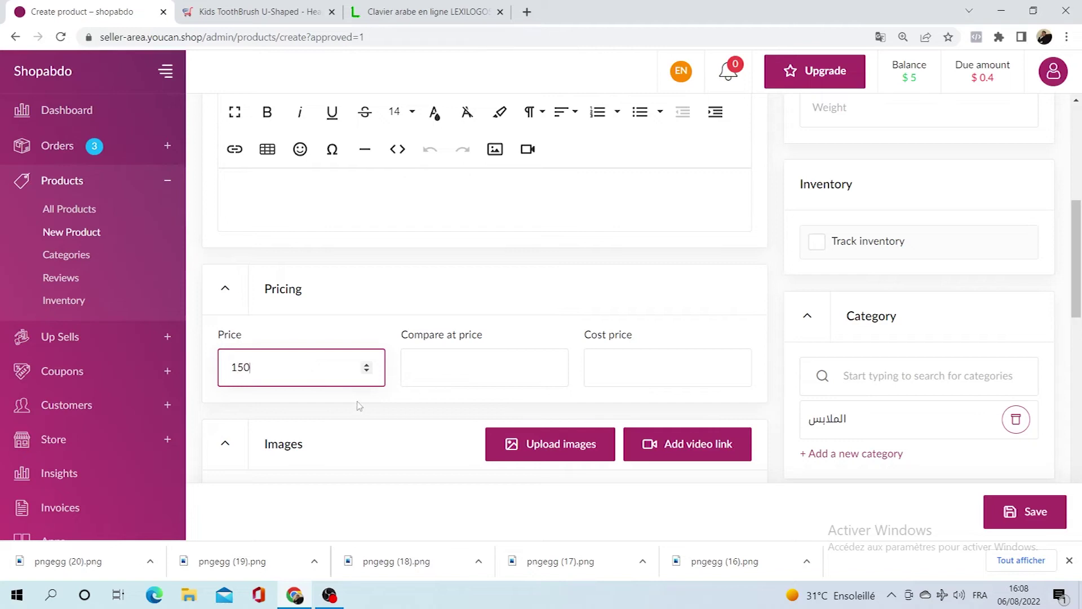
# Step: Upload the أحذية picture from the Nouveau dossier (2) folder as the product image
pyautogui.scroll(-6, 356, 404)
pyautogui.scroll(4, 386, 394)
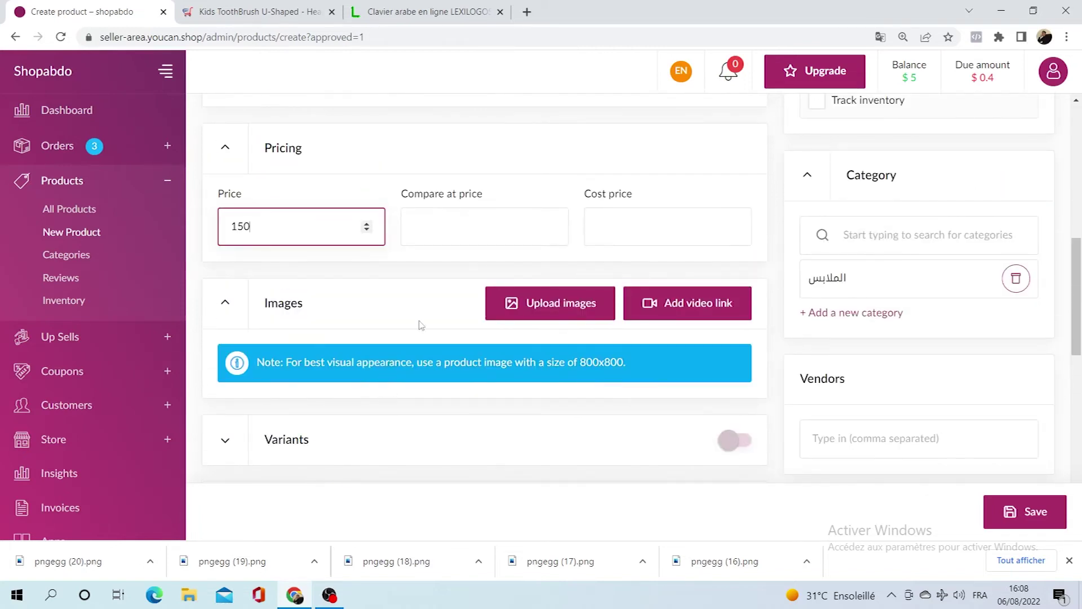
pyautogui.click(560, 290)
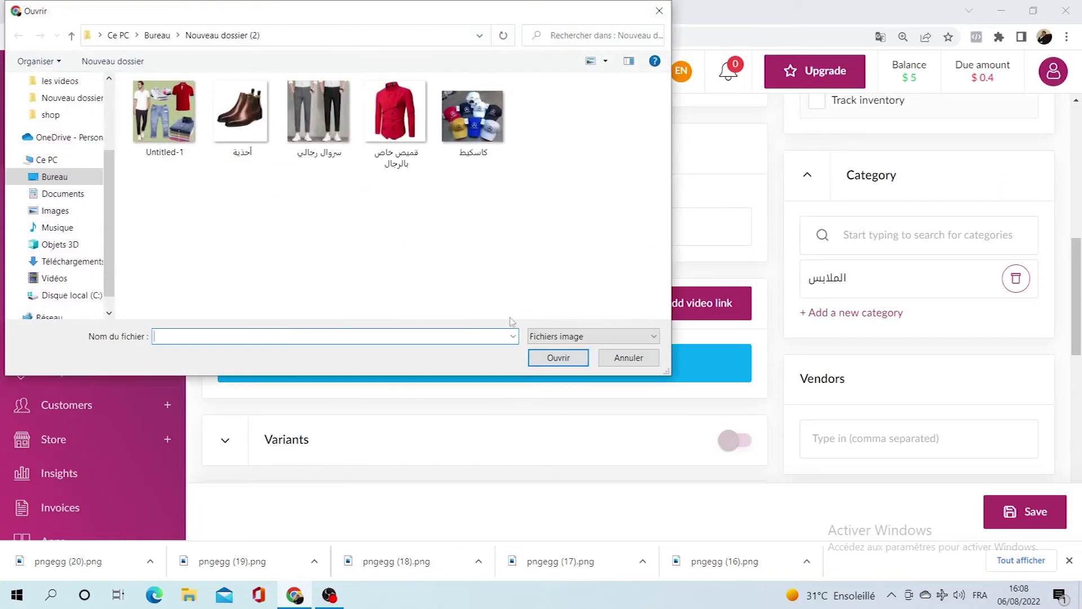
pyautogui.doubleClick(222, 121)
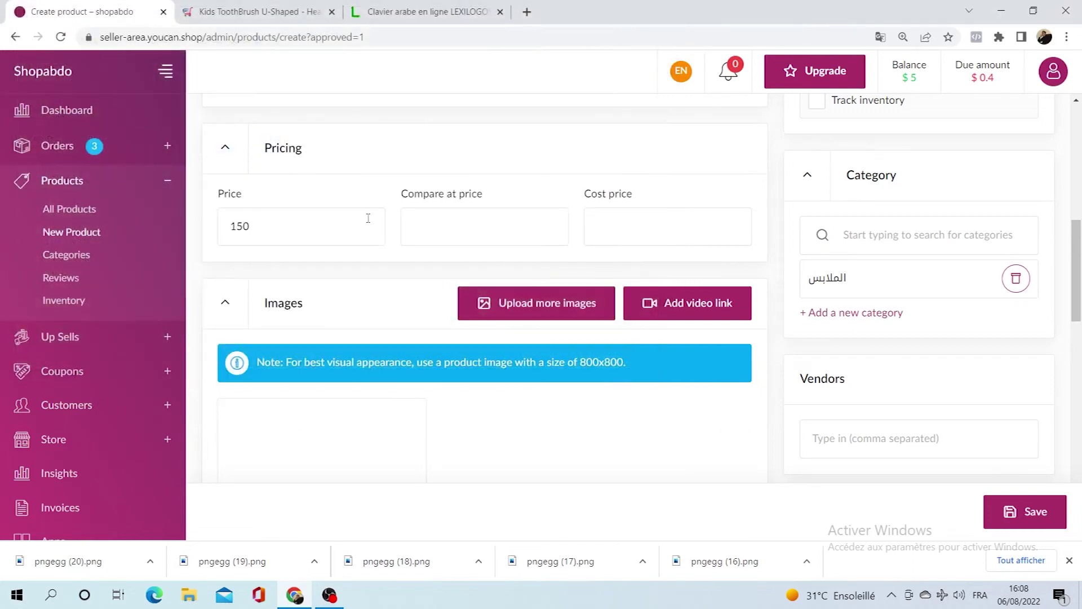
pyautogui.scroll(-2, 514, 361)
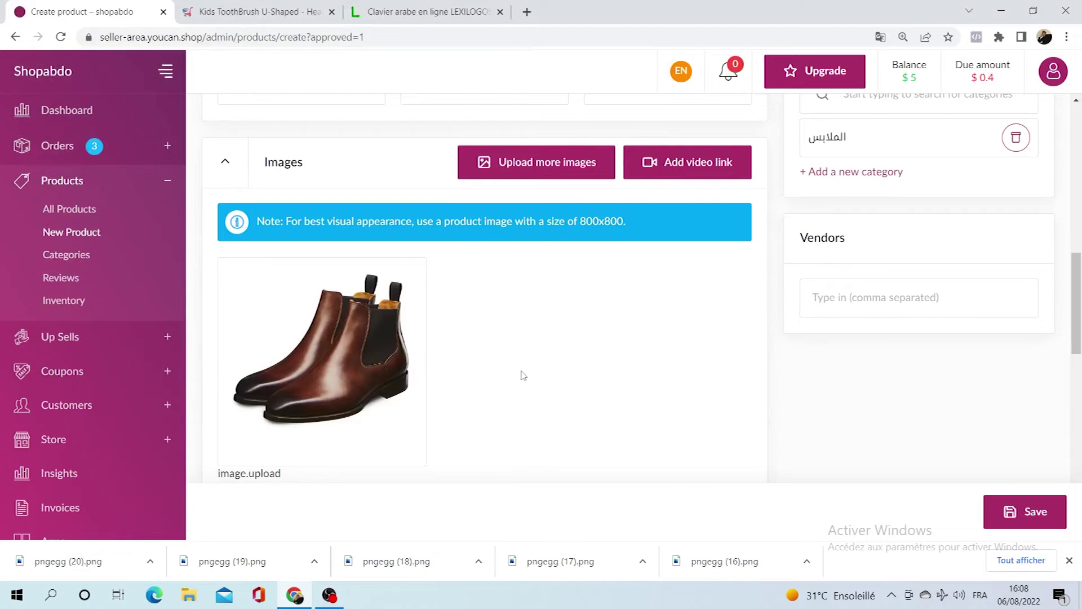
# Step: Save the أحذية product with its variants, related products and SEO options left as they are
pyautogui.scroll(-3, 534, 384)
pyautogui.scroll(-2, 584, 408)
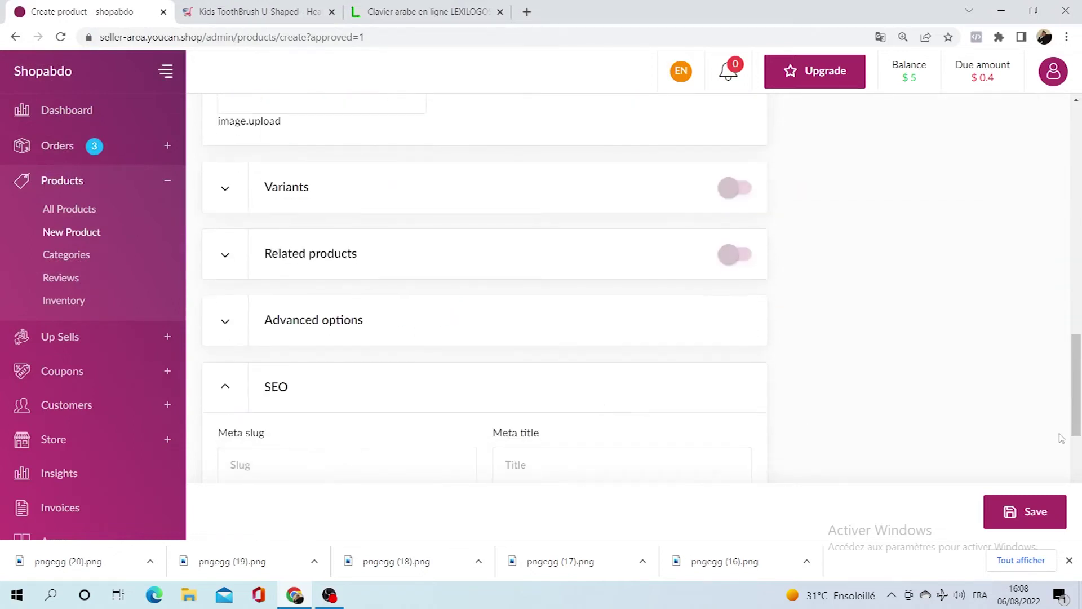
pyautogui.click(1038, 511)
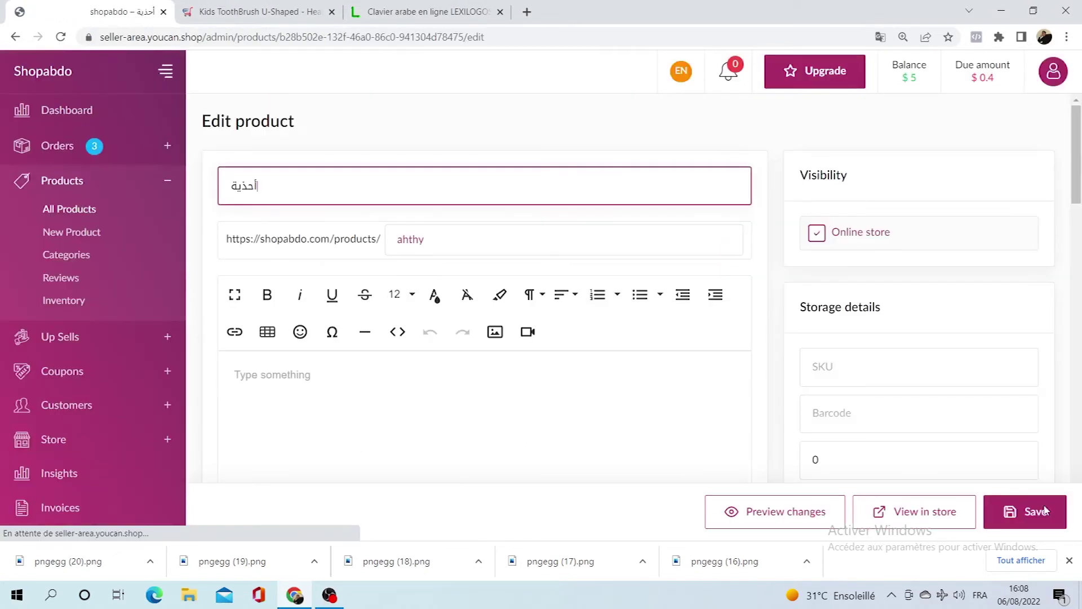
# Step: Open the storefront homepage and check how أقمصة and أحذية appear in the الملابس section
pyautogui.click(311, 10)
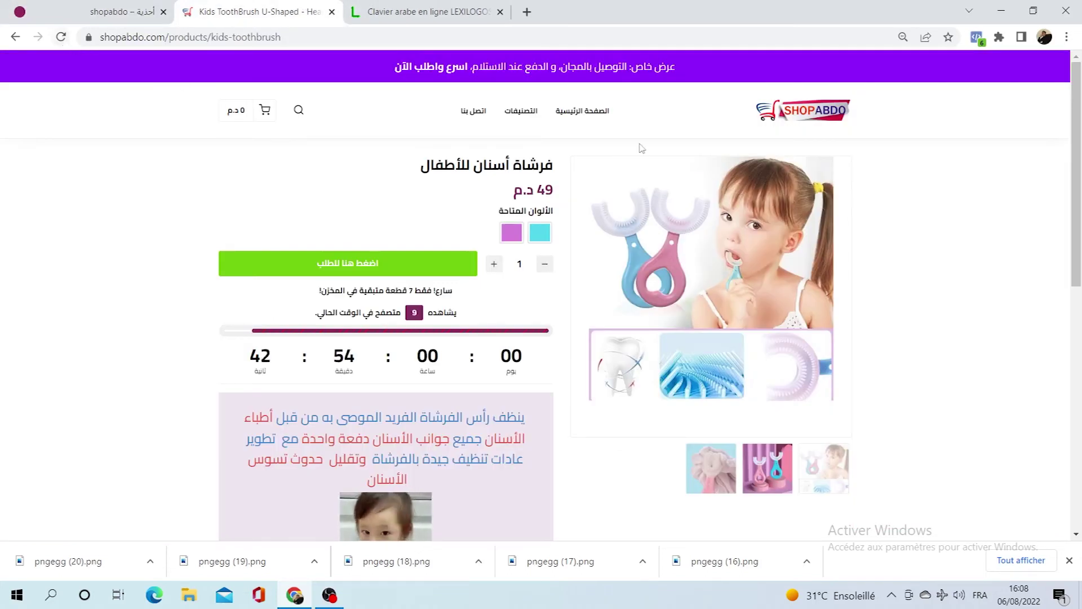
pyautogui.click(586, 123)
pyautogui.scroll(-15, 619, 171)
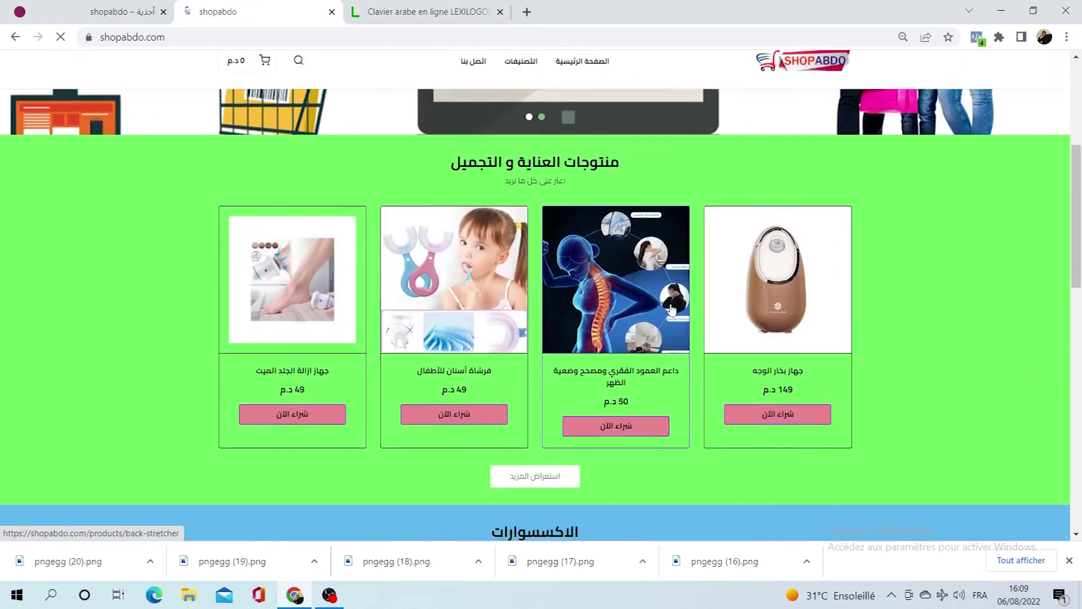
pyautogui.scroll(-3, 846, 437)
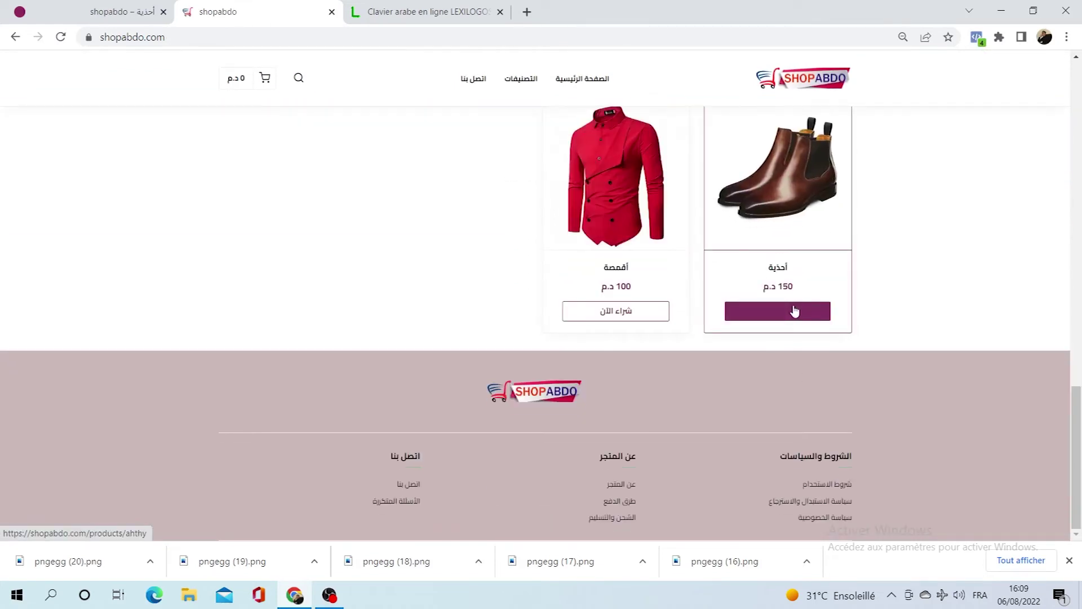
pyautogui.scroll(4, 572, 321)
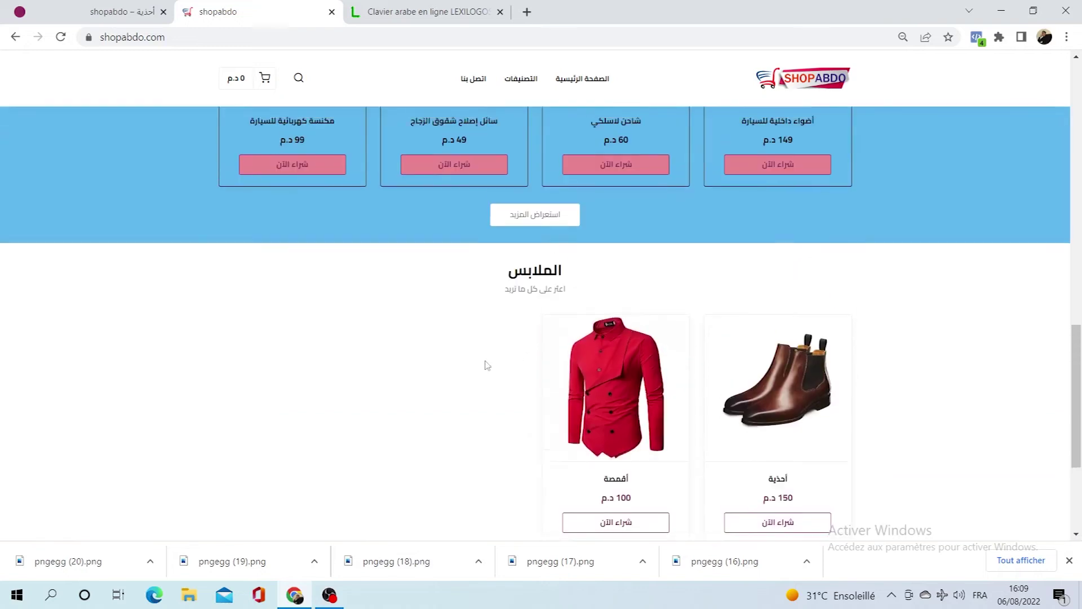
pyautogui.scroll(10, 338, 403)
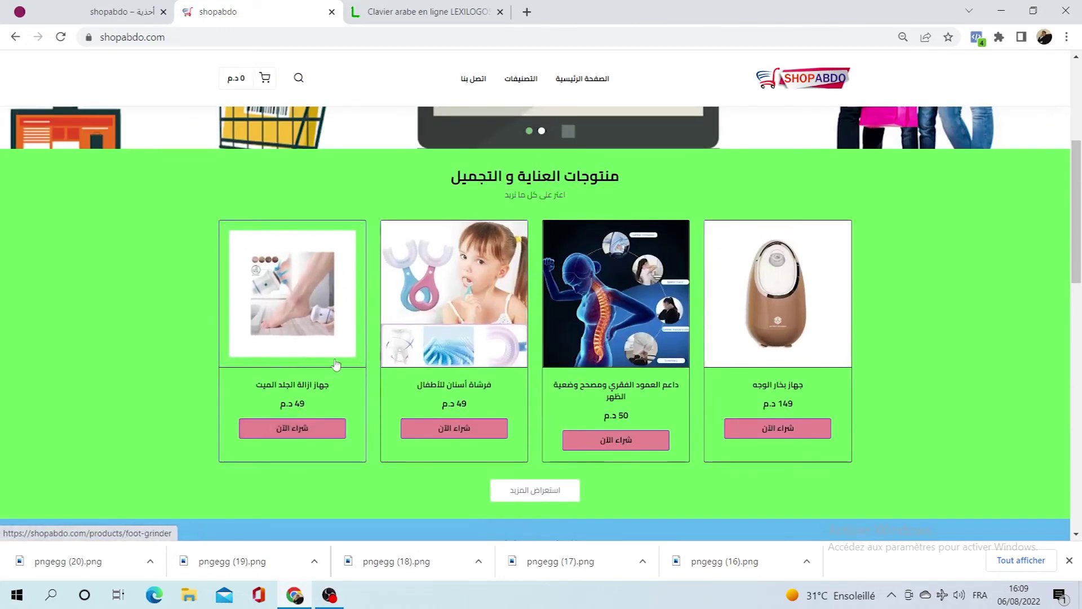
pyautogui.scroll(-1, 535, 347)
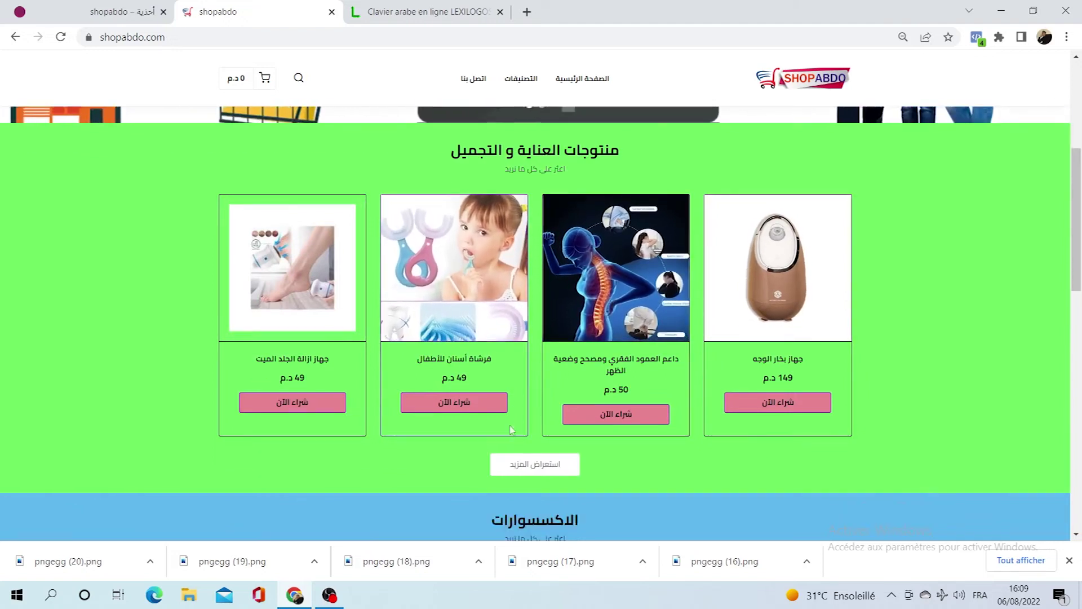
# Step: Reload the storefront homepage and examine the products in the الملابس section alongside the الاكسسوارات and منتوجات العناية و التجميل sections
pyautogui.click(60, 37)
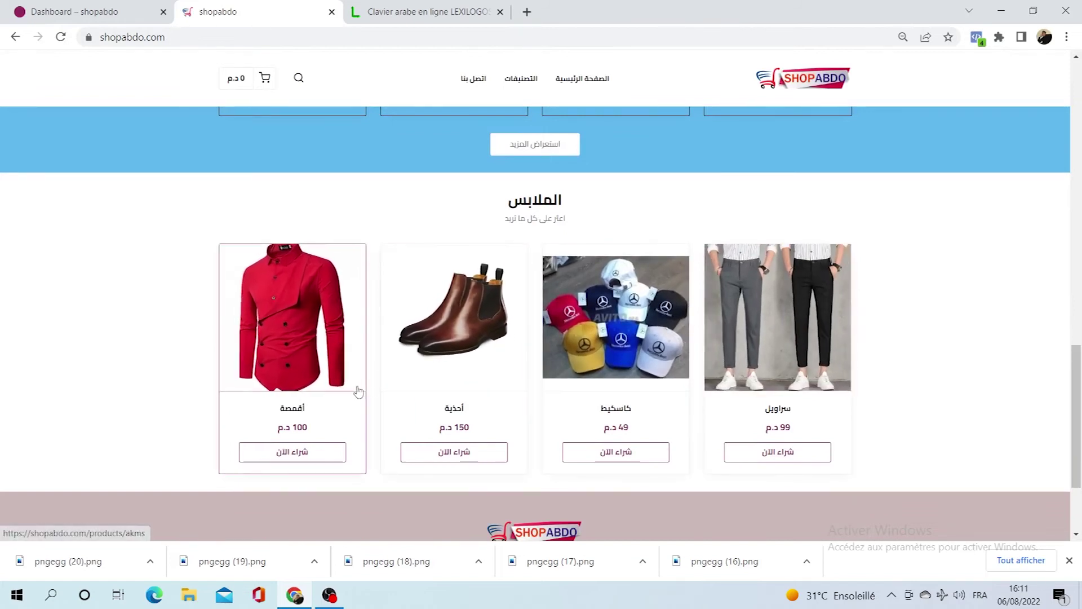
pyautogui.scroll(3, 488, 423)
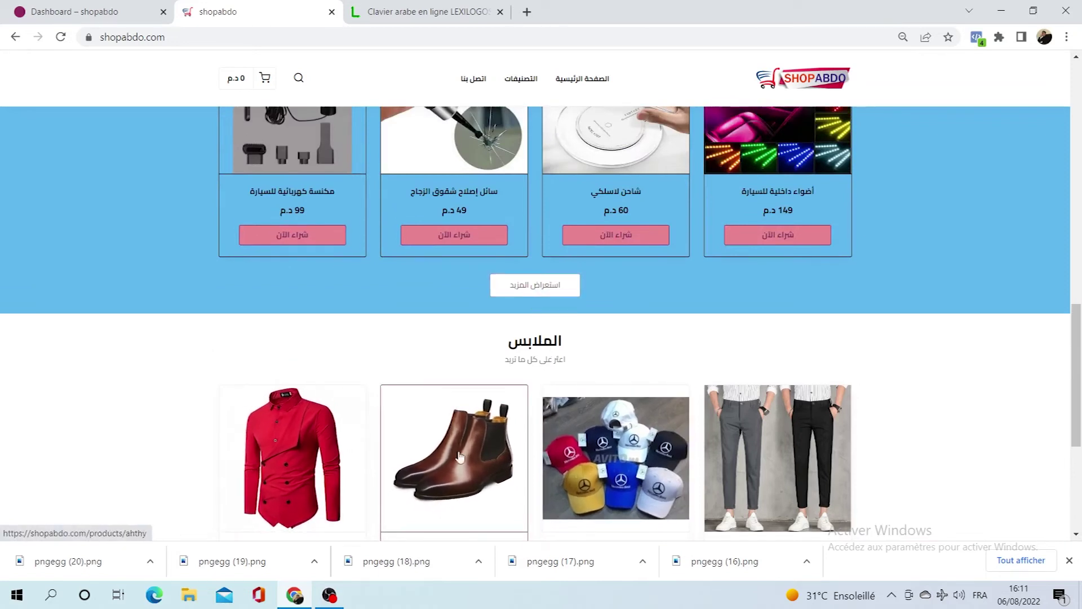
pyautogui.scroll(-2, 480, 453)
pyautogui.scroll(-1, 478, 459)
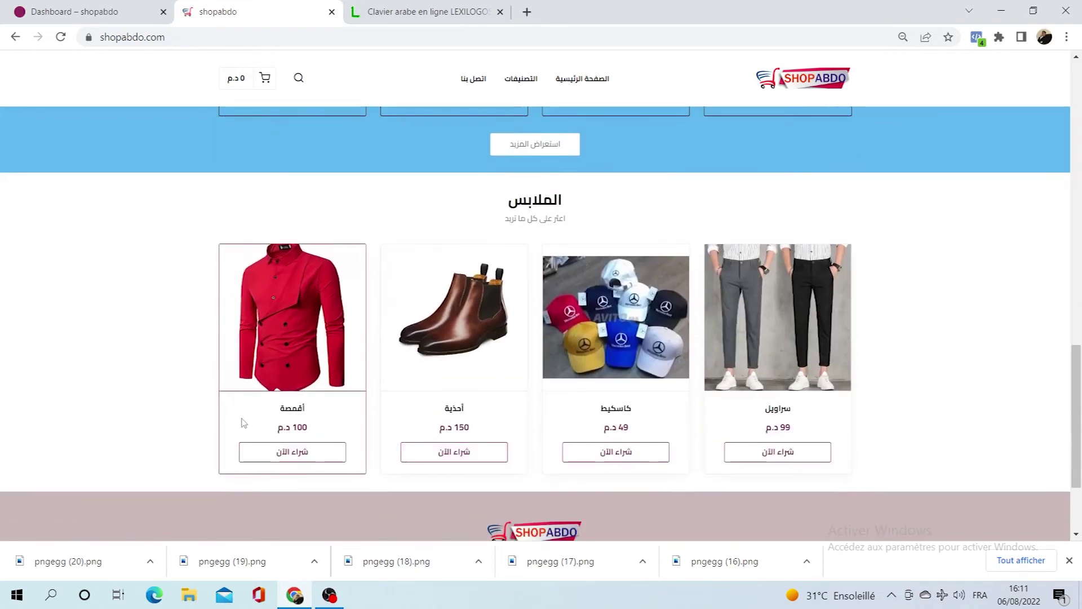
pyautogui.scroll(3, 551, 424)
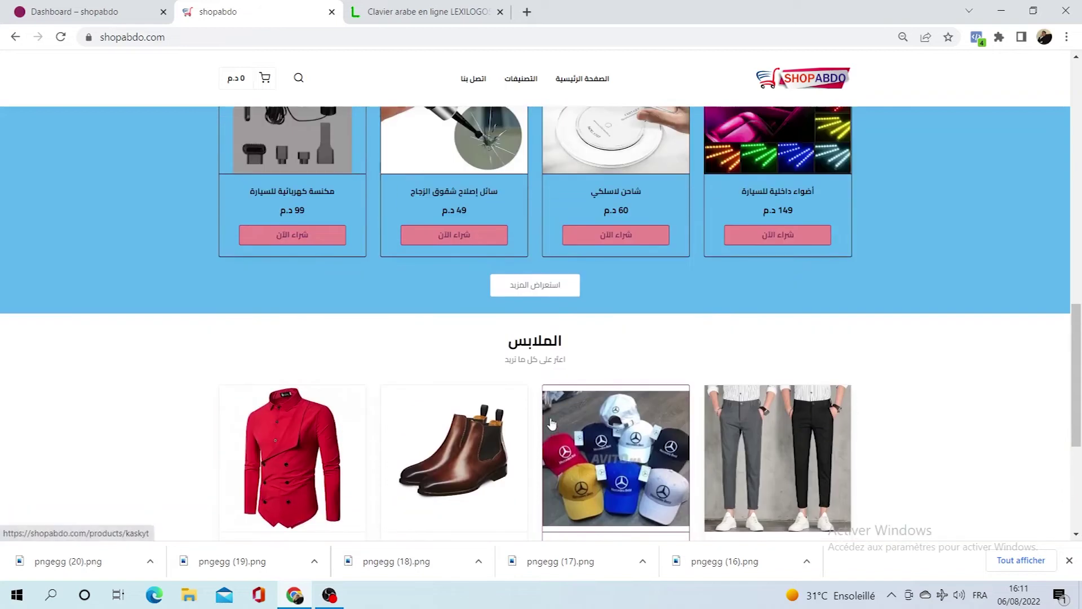
pyautogui.scroll(3, 445, 429)
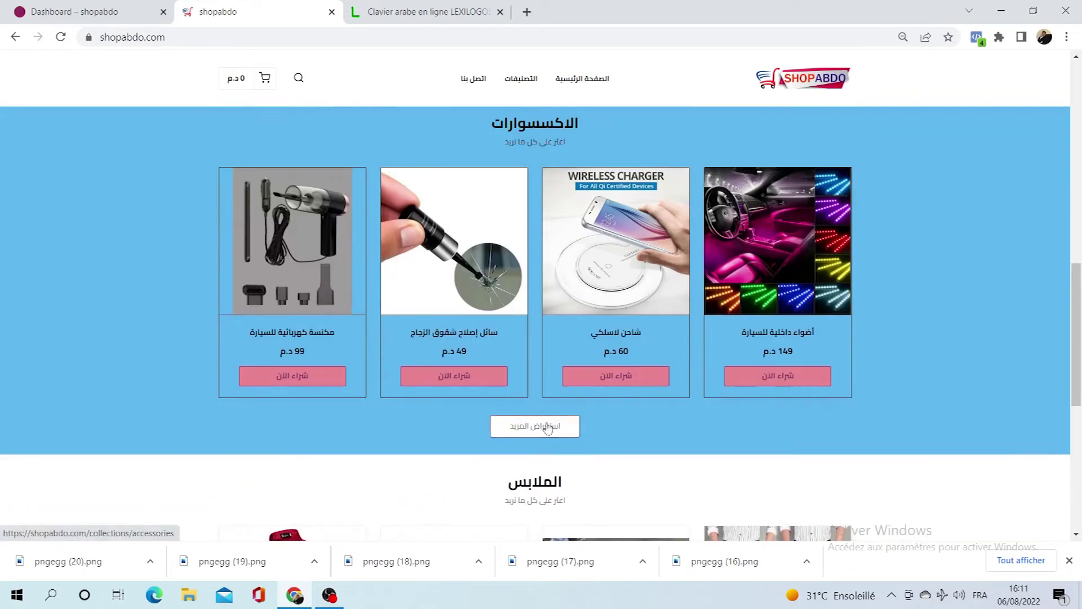
pyautogui.scroll(-1, 556, 436)
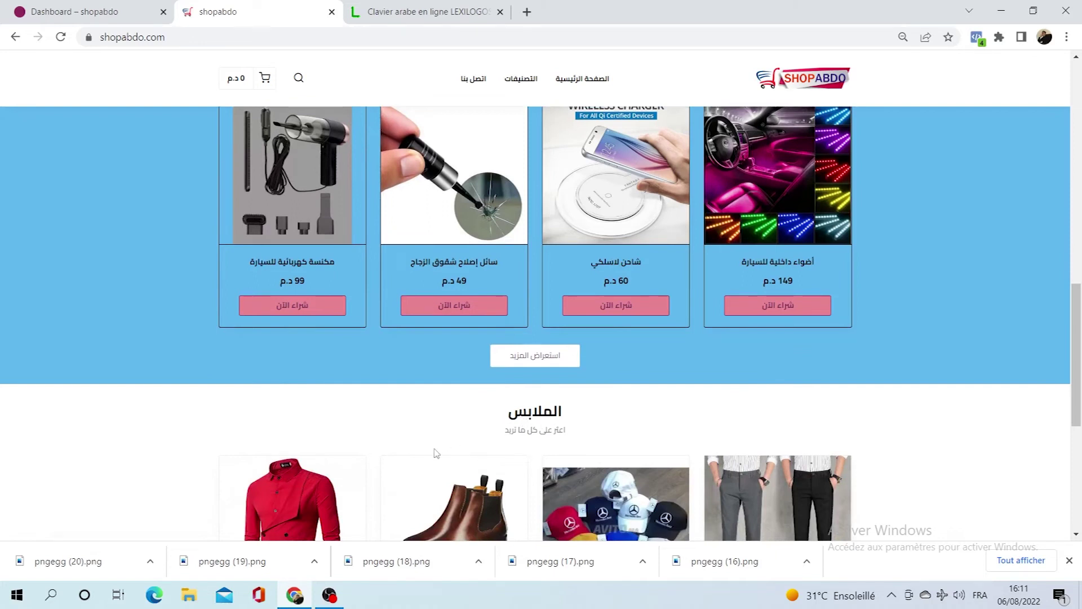
pyautogui.scroll(-3, 442, 458)
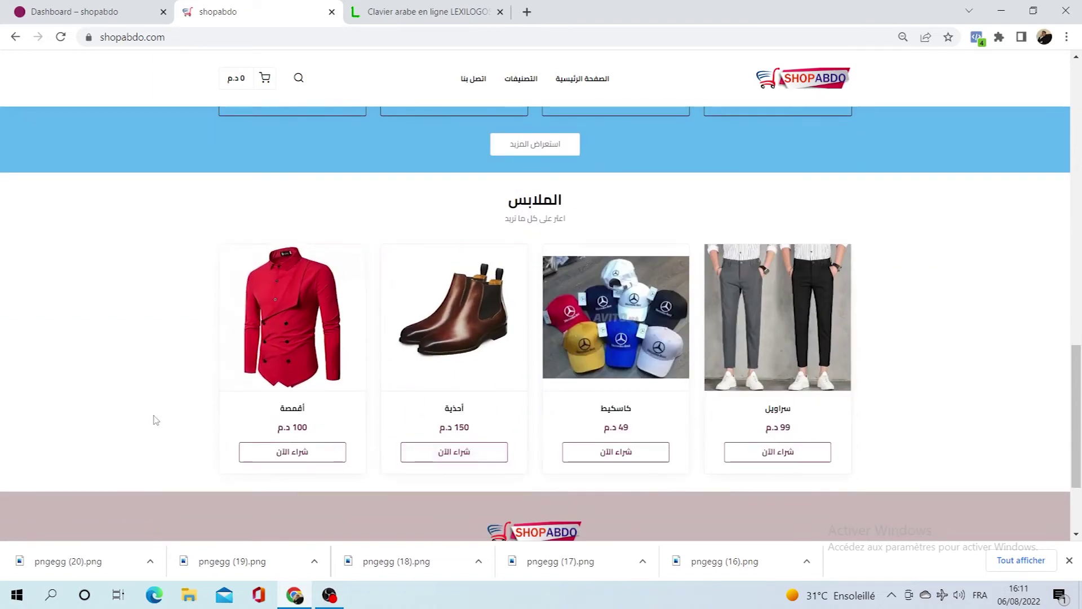
pyautogui.scroll(9, 160, 422)
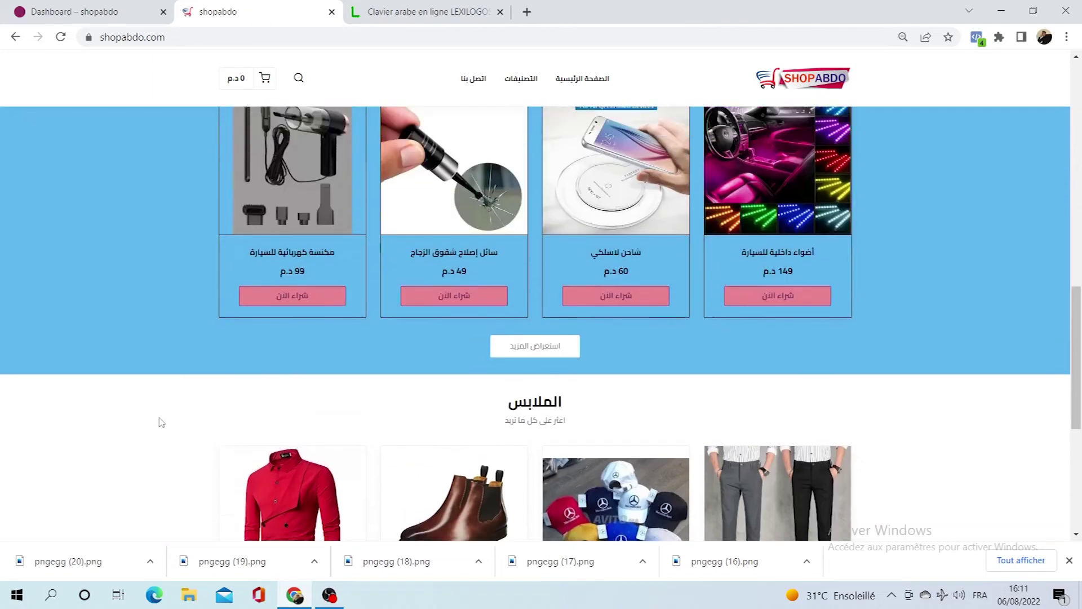
pyautogui.scroll(2, 252, 350)
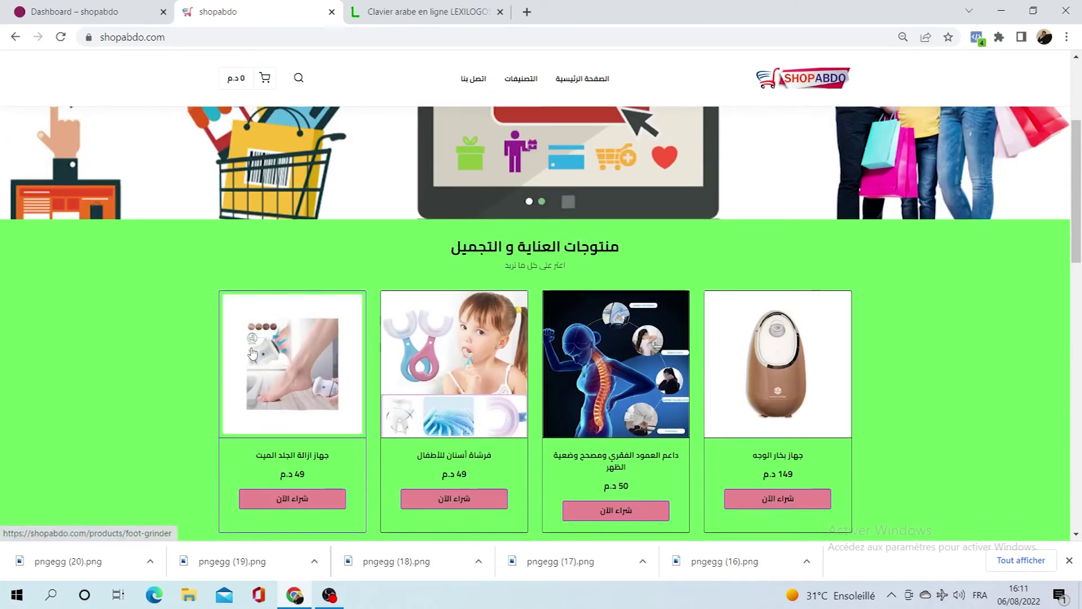
pyautogui.scroll(-4, 302, 412)
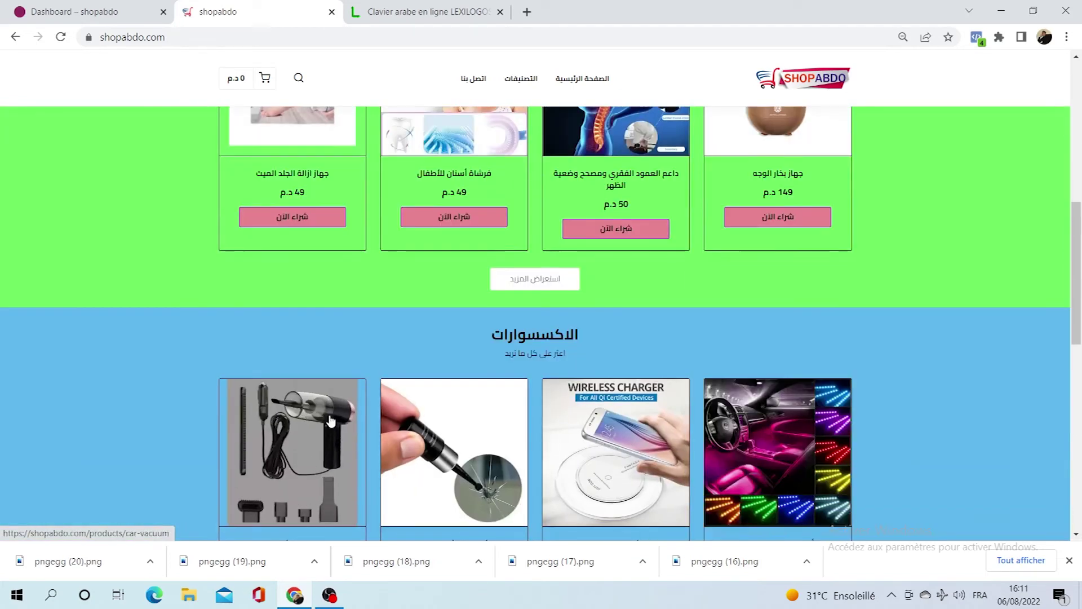
pyautogui.scroll(-5, 329, 430)
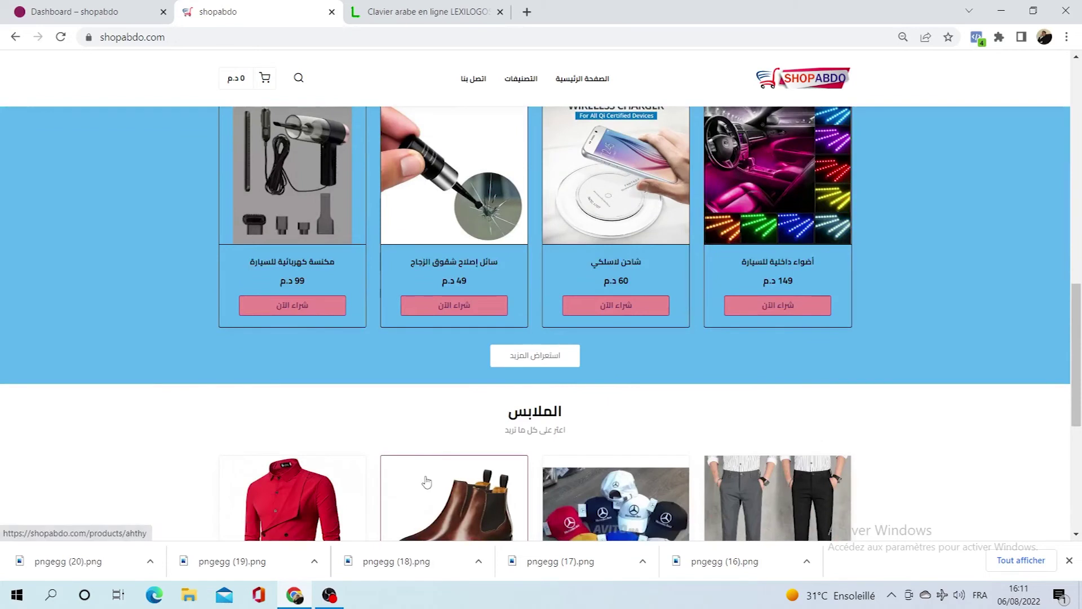
pyautogui.scroll(-4, 423, 480)
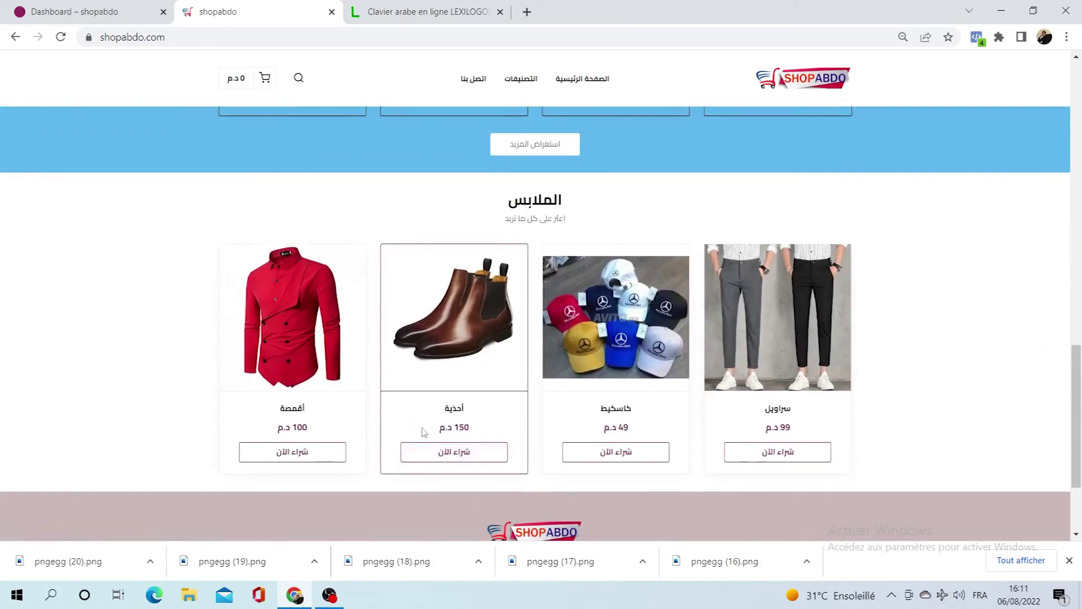
pyautogui.scroll(3, 423, 437)
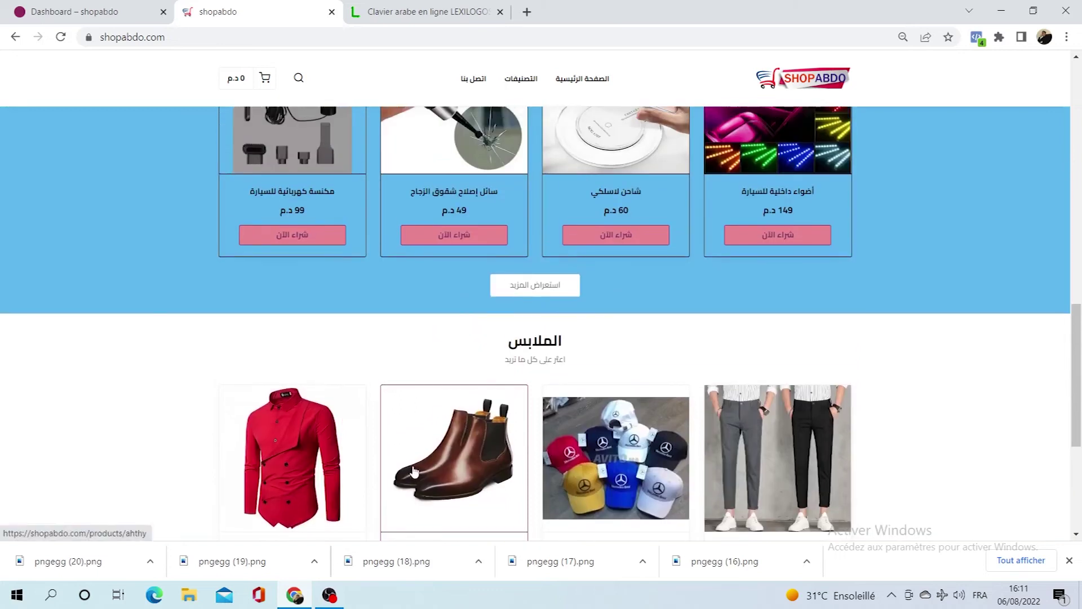
# Step: Open the style options of the الملابس products list section in the theme's homepage settings
pyautogui.scroll(-4, 488, 432)
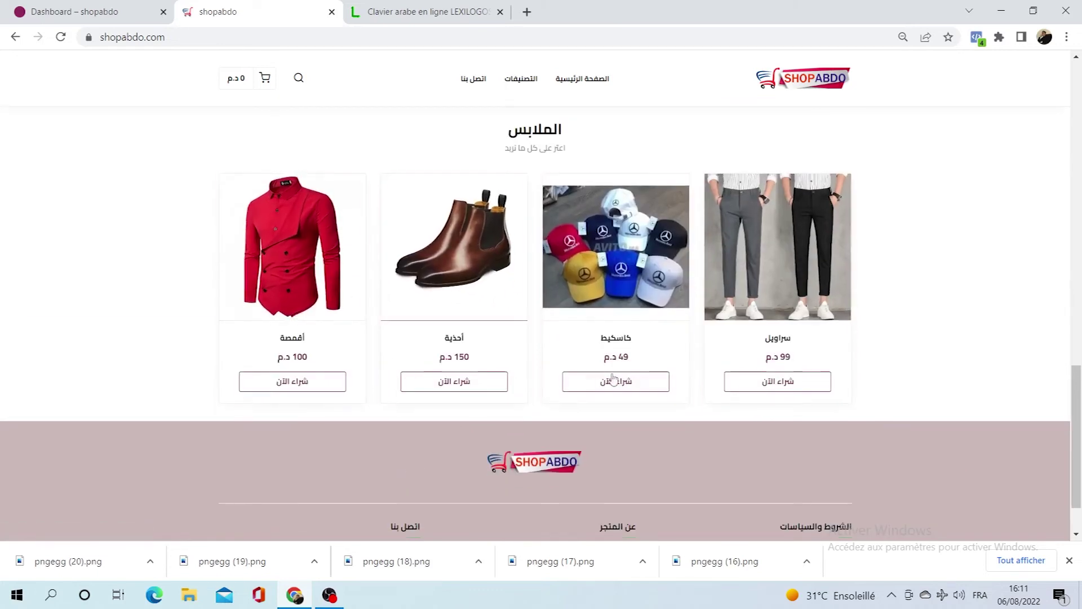
pyautogui.scroll(1, 622, 433)
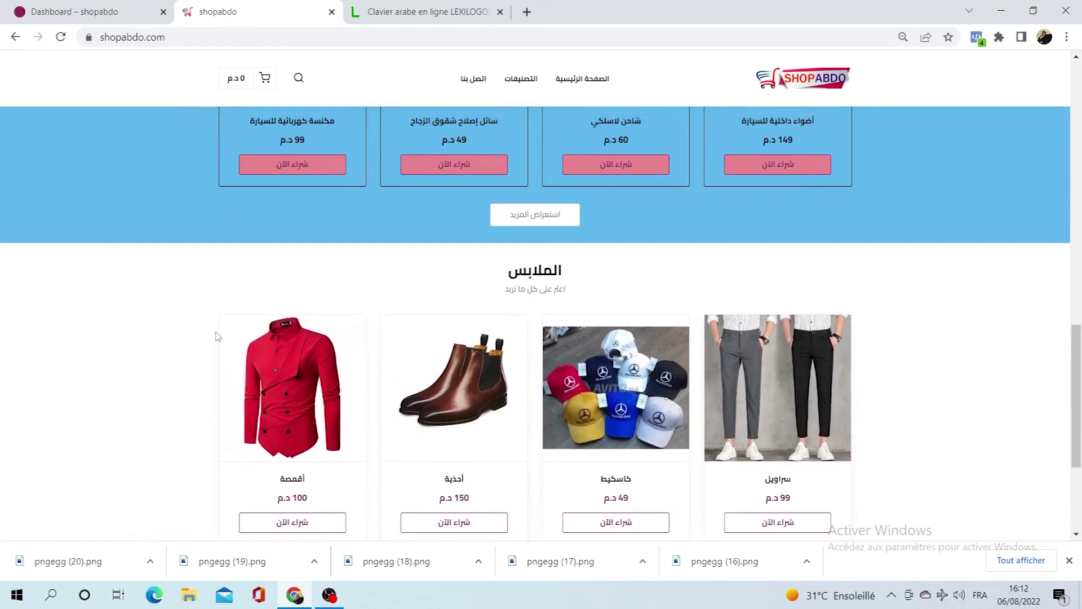
pyautogui.click(128, 7)
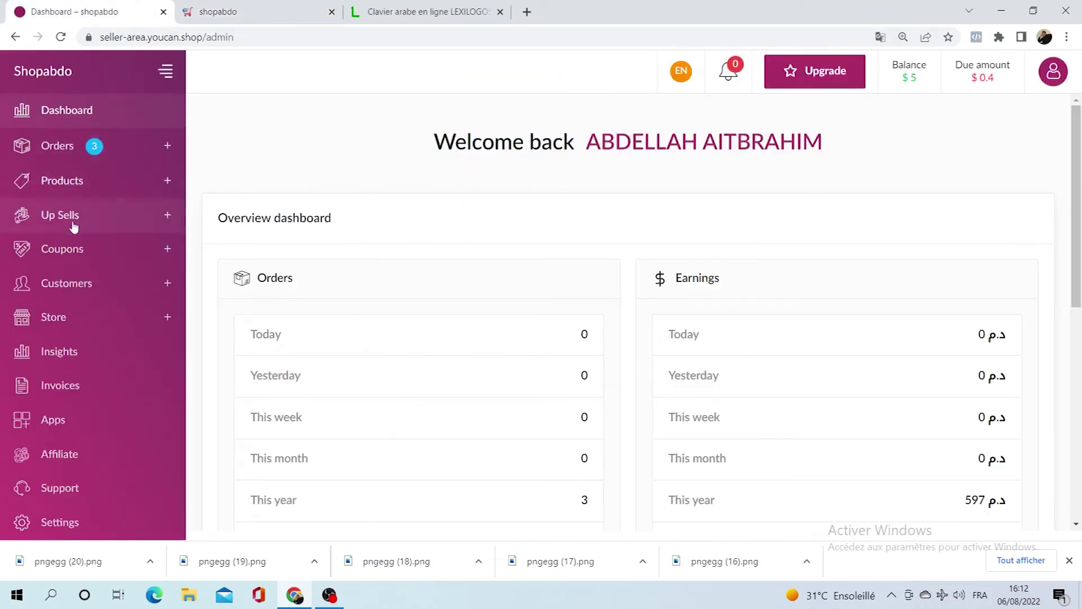
pyautogui.click(63, 319)
pyautogui.click(67, 345)
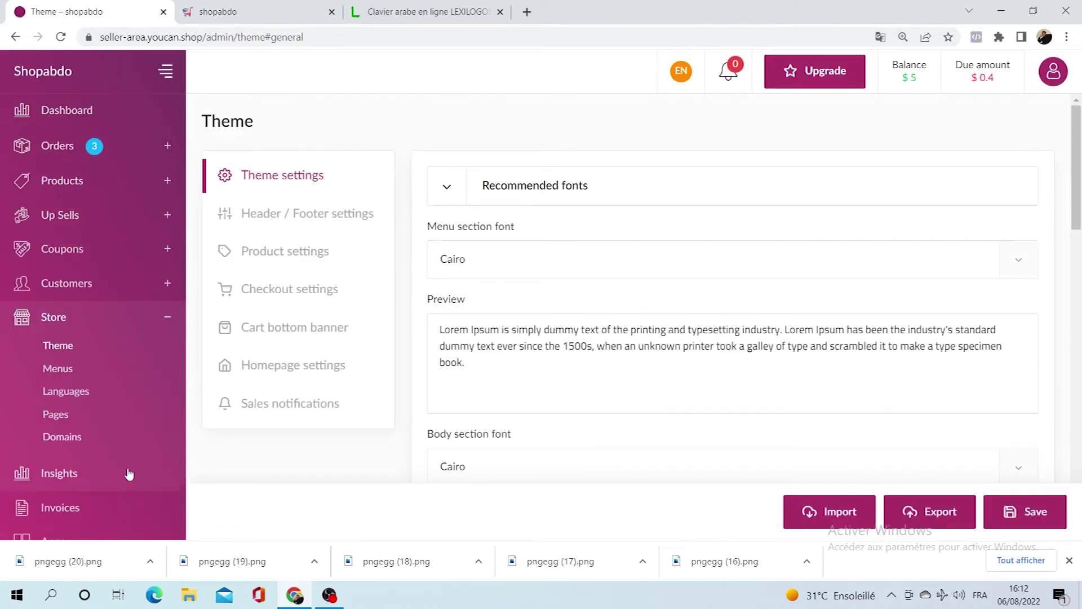
pyautogui.click(295, 366)
pyautogui.scroll(-11, 585, 333)
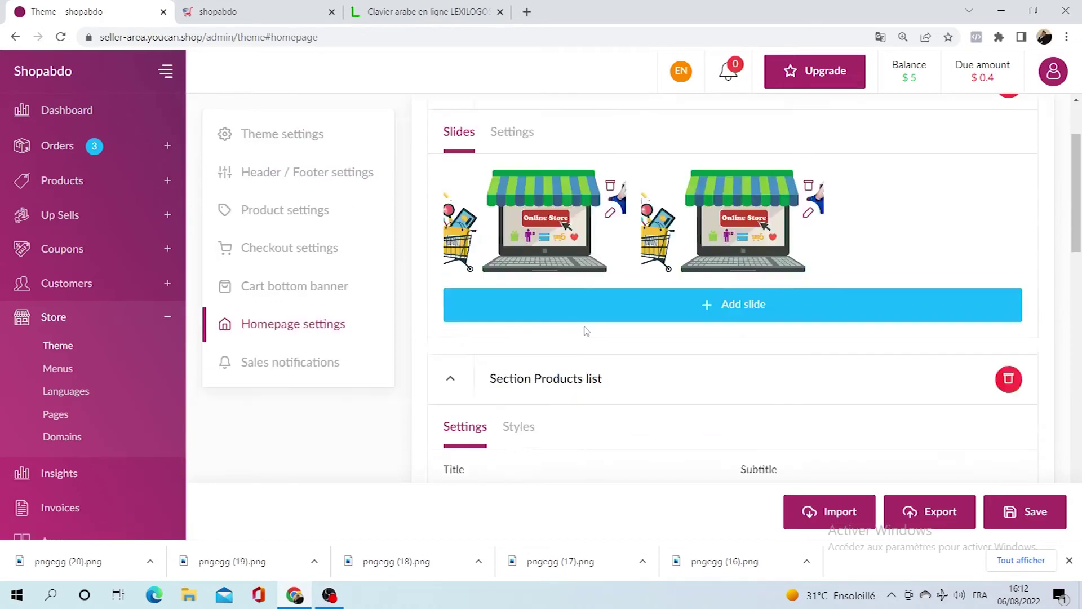
pyautogui.scroll(-6, 586, 336)
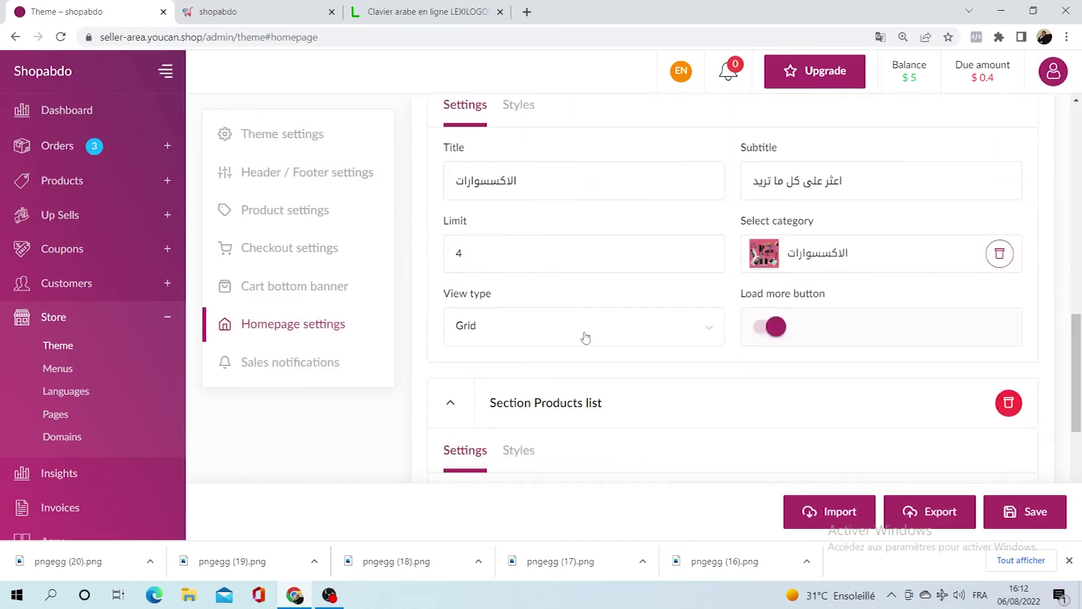
pyautogui.scroll(-2, 589, 330)
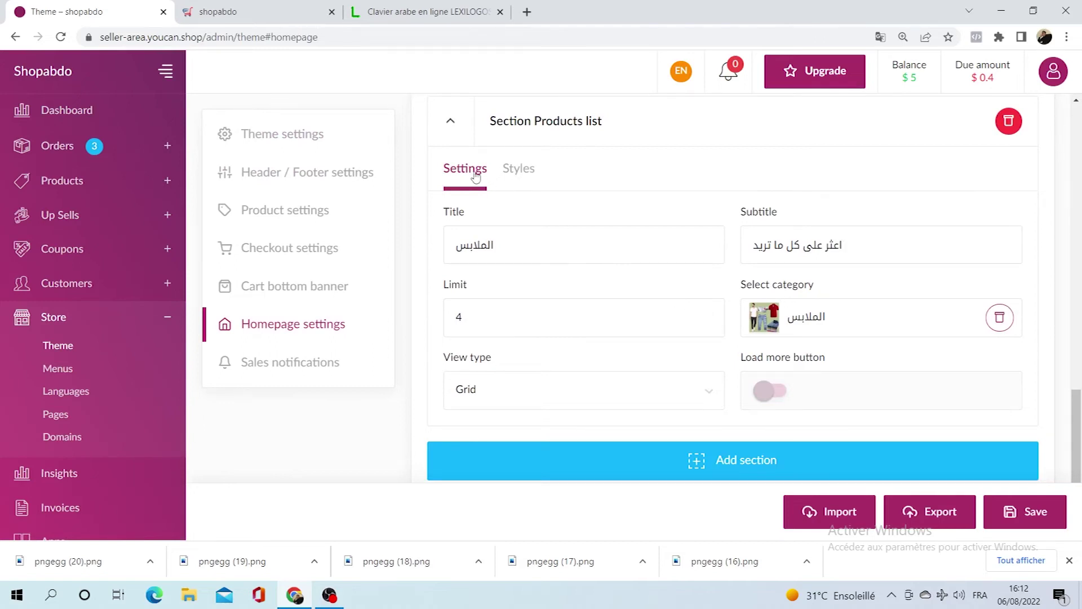
pyautogui.click(510, 169)
pyautogui.scroll(-1, 564, 241)
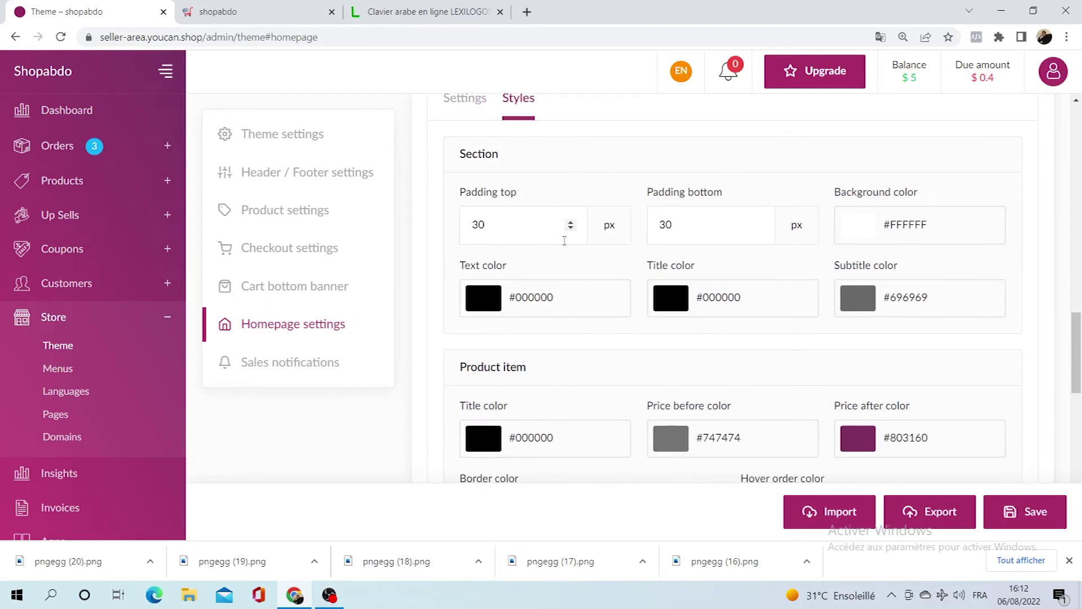
# Step: Open the الملابس section's background color for editing and compare its background with the الاكسسوارات section on the storefront
pyautogui.click(237, 11)
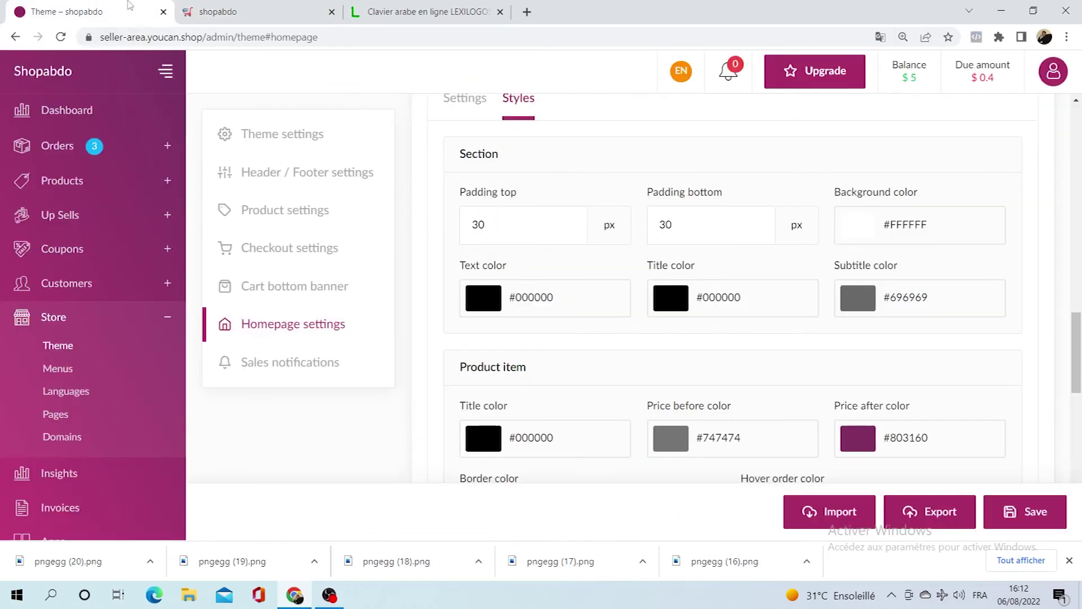
pyautogui.click(136, 11)
pyautogui.click(857, 236)
pyautogui.scroll(3, 917, 191)
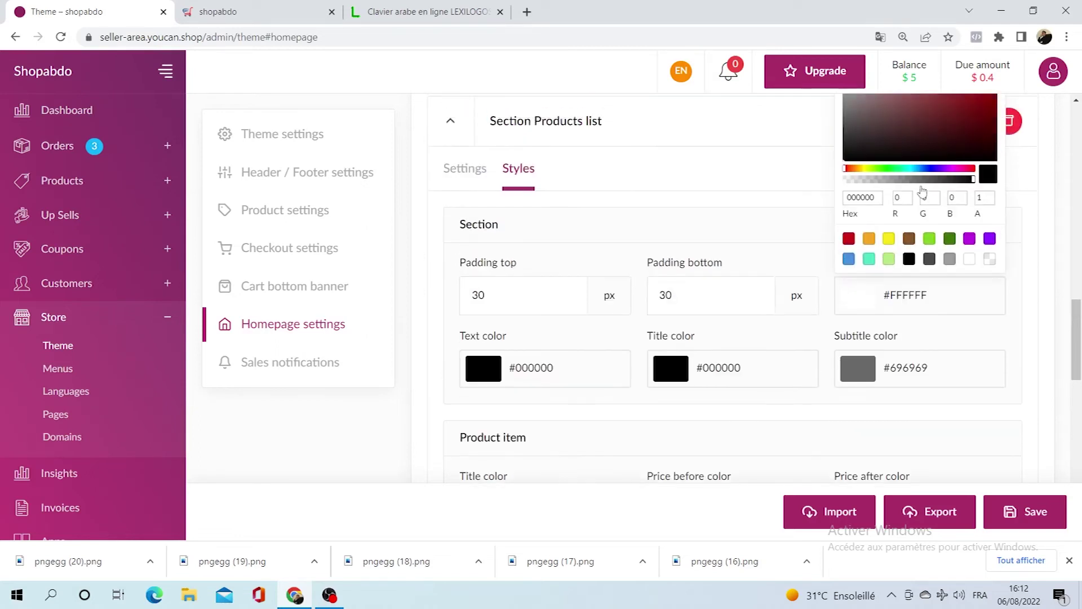
pyautogui.scroll(1, 925, 211)
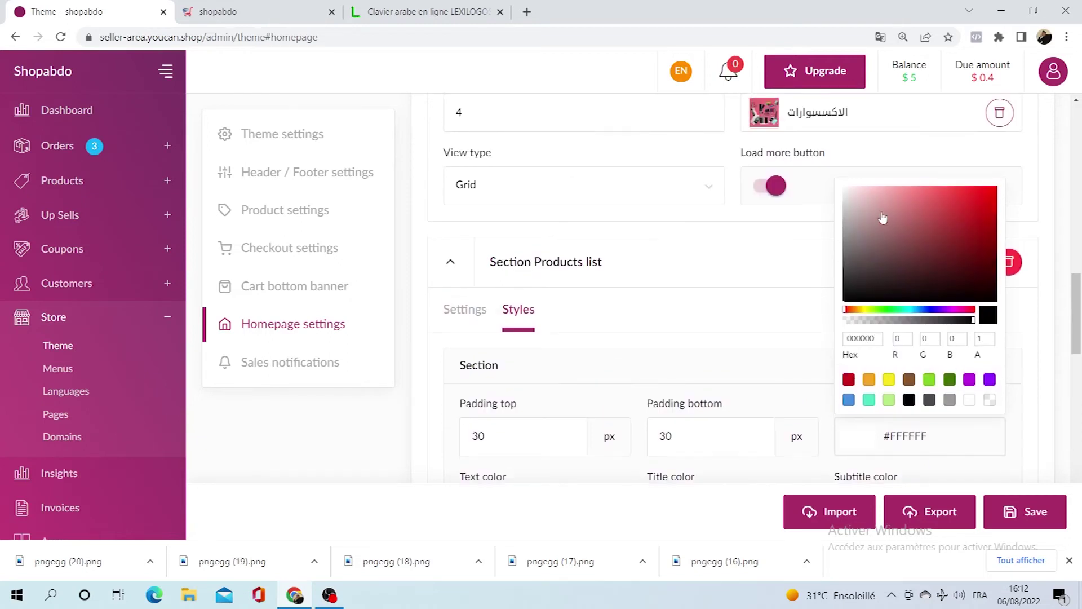
pyautogui.click(242, 11)
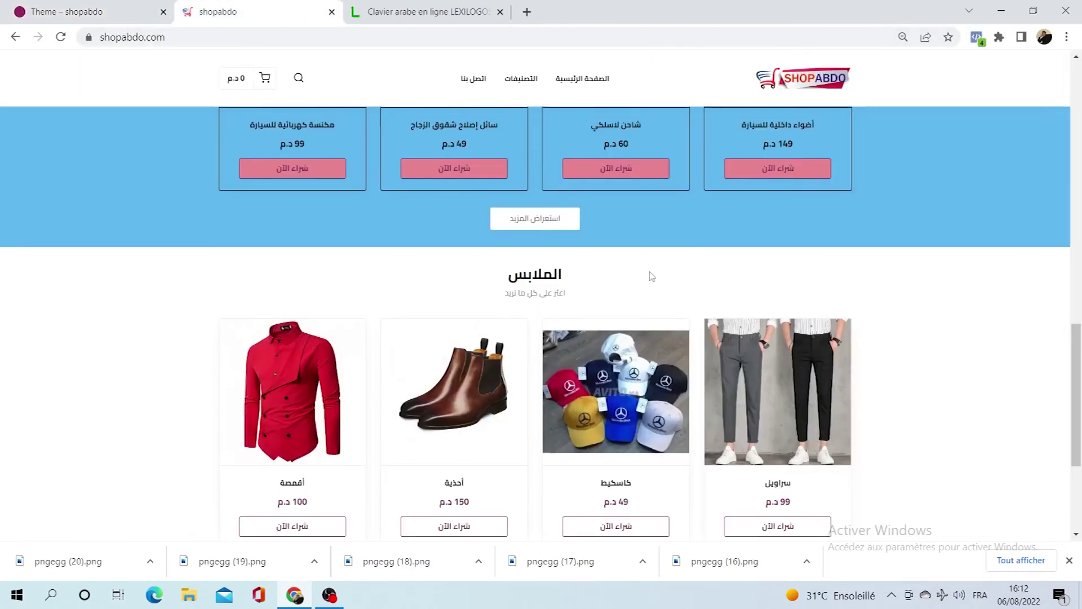
pyautogui.scroll(5, 694, 333)
pyautogui.scroll(1, 694, 333)
pyautogui.scroll(-5, 524, 273)
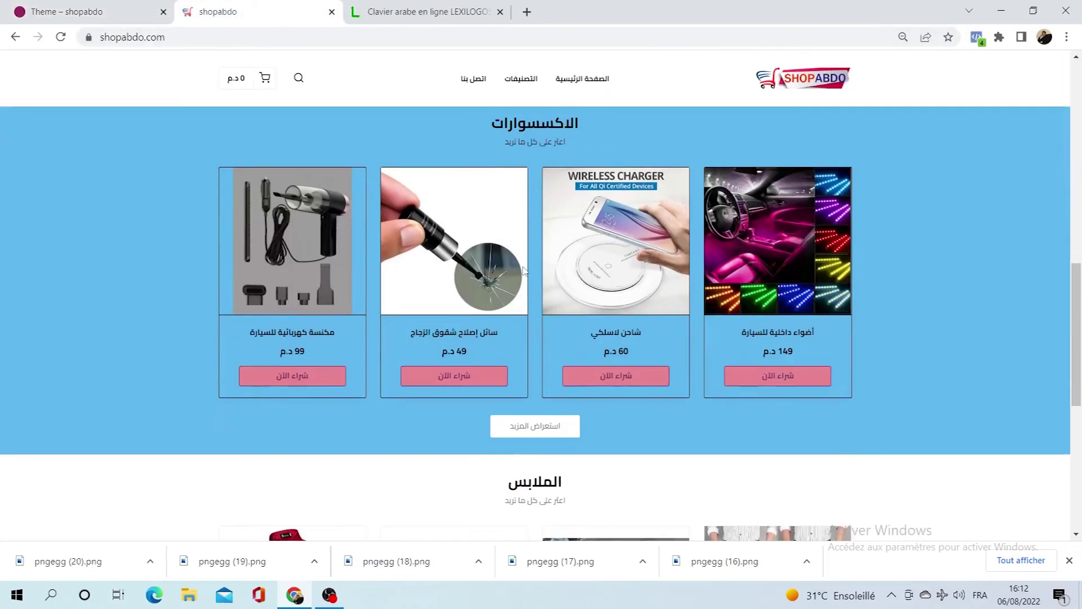
pyautogui.click(80, 7)
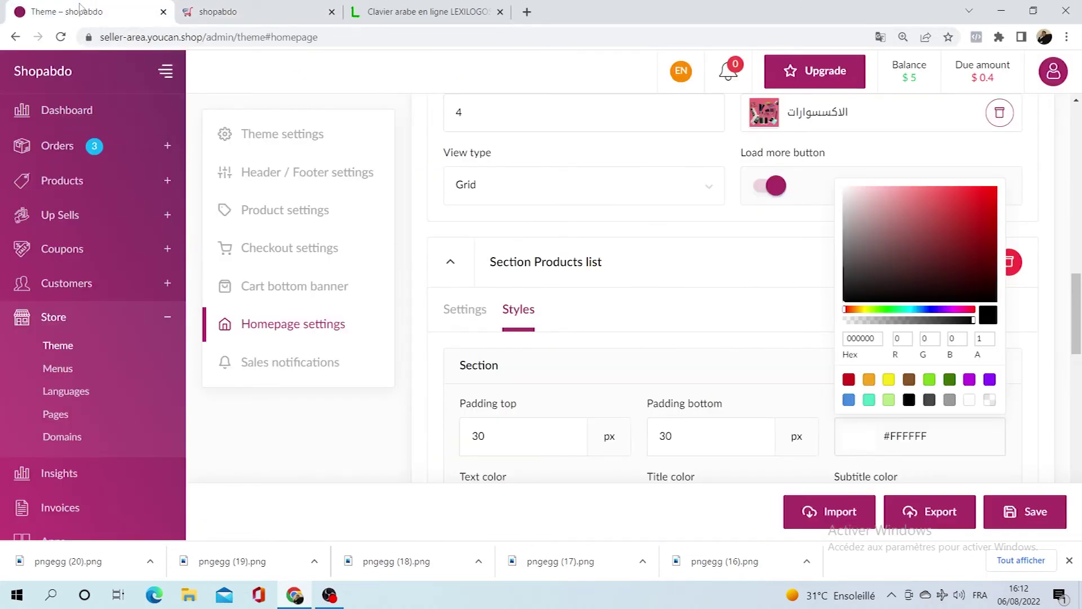
pyautogui.click(230, 6)
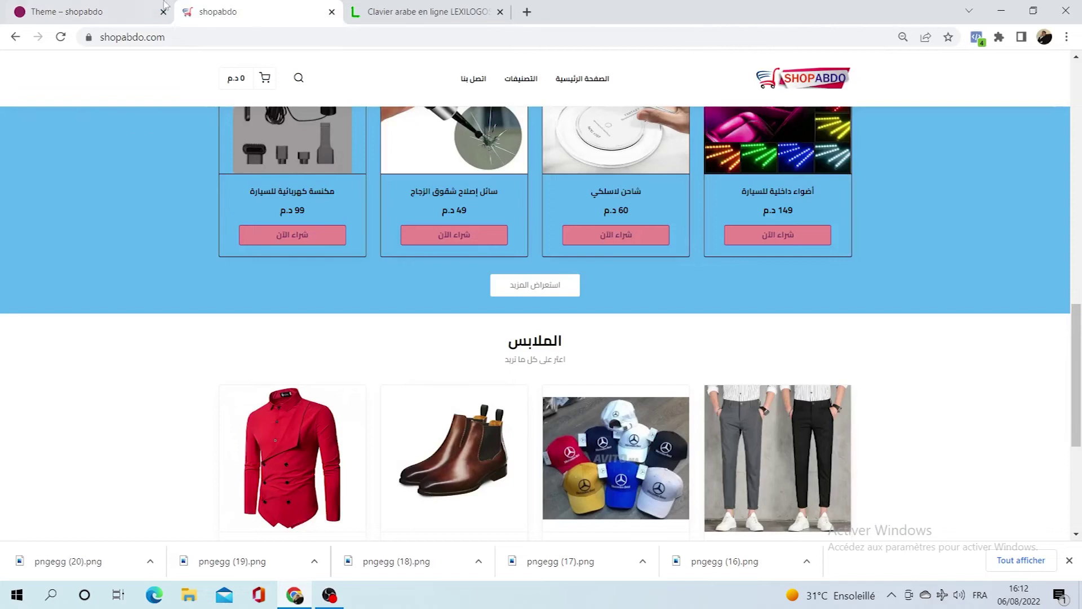
# Step: Set the الملابس section's background color to the yellow-green #CFEB4E and save the theme
pyautogui.click(97, 7)
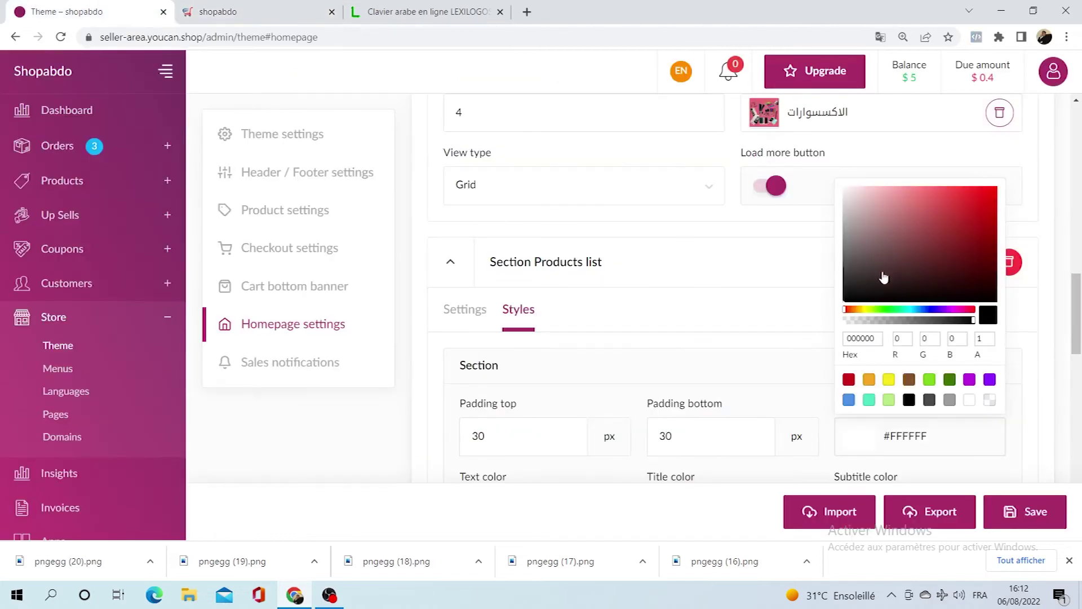
pyautogui.click(869, 310)
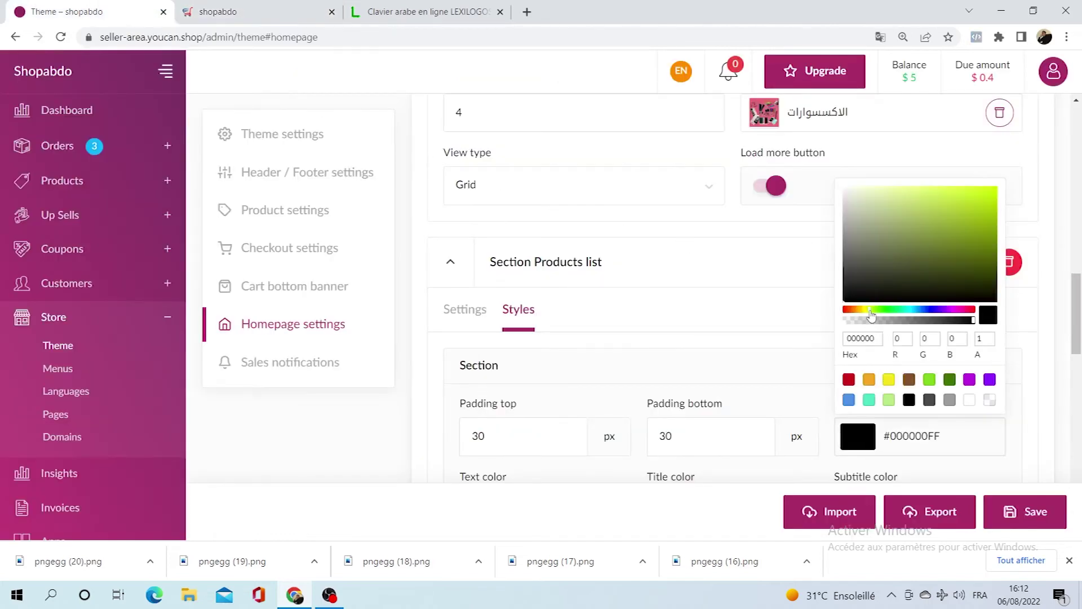
pyautogui.click(946, 196)
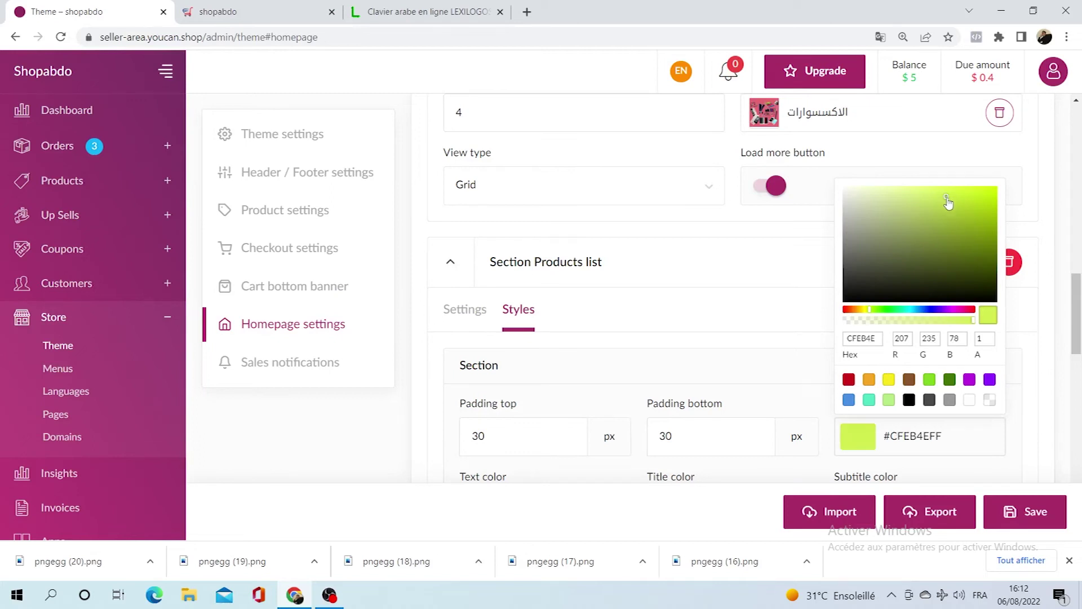
pyautogui.click(1040, 375)
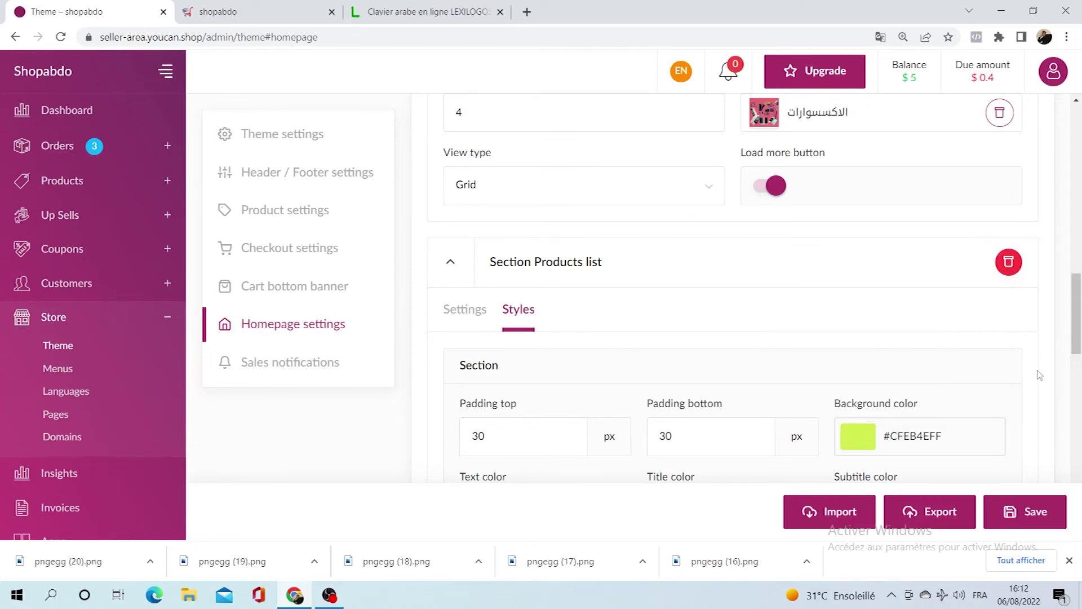
pyautogui.click(1034, 510)
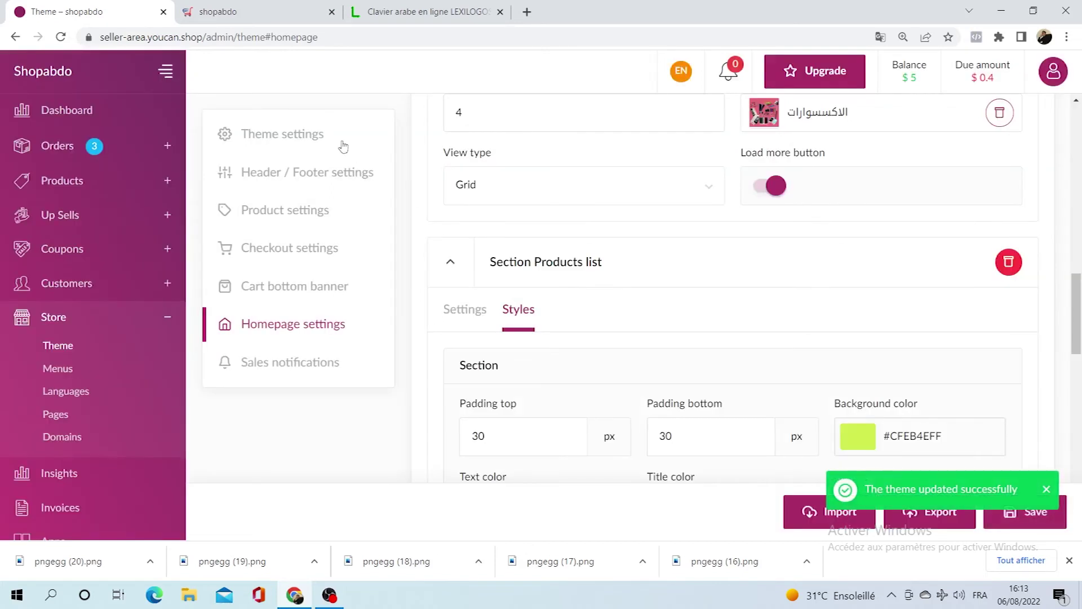
# Step: Reload the storefront homepage and check the background of the الملابس section
pyautogui.click(218, 8)
pyautogui.click(60, 36)
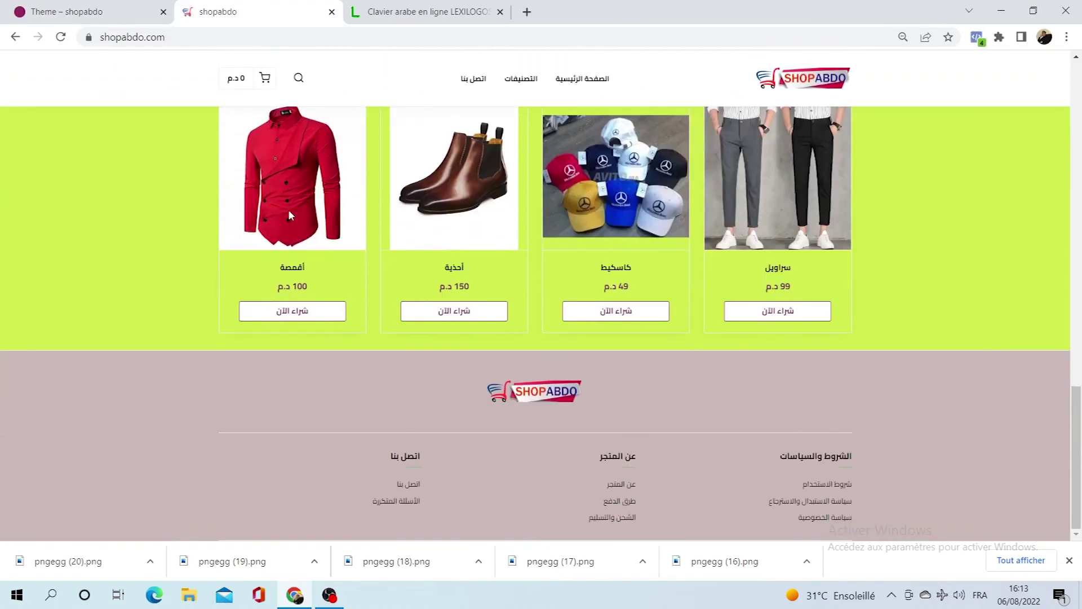
pyautogui.scroll(-1, 808, 306)
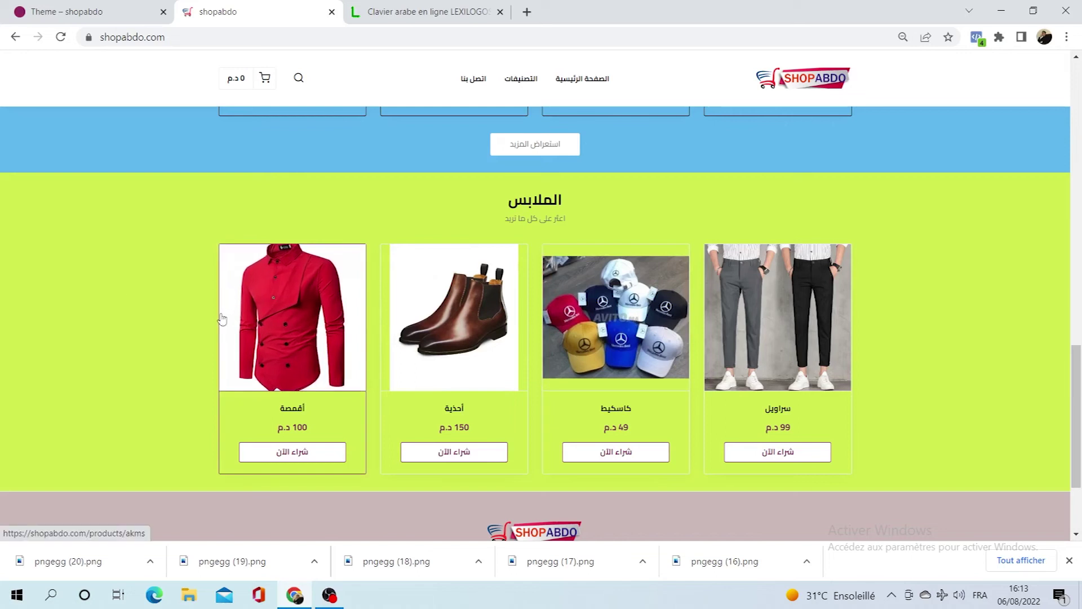
# Step: View the section's title color options and highlight the الملابس heading they apply to on the storefront
pyautogui.click(130, 6)
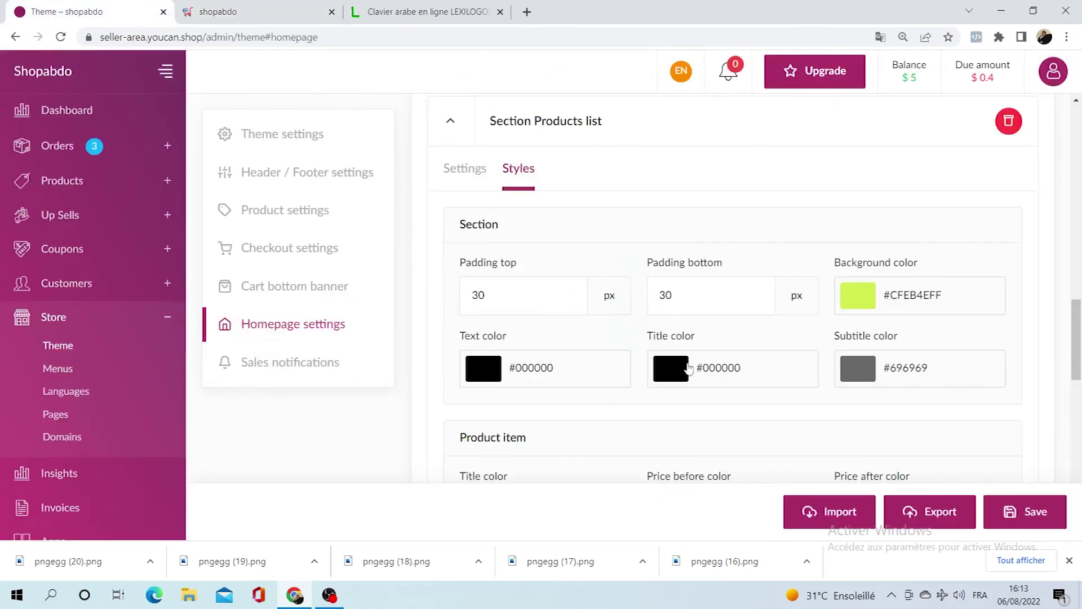
pyautogui.click(683, 375)
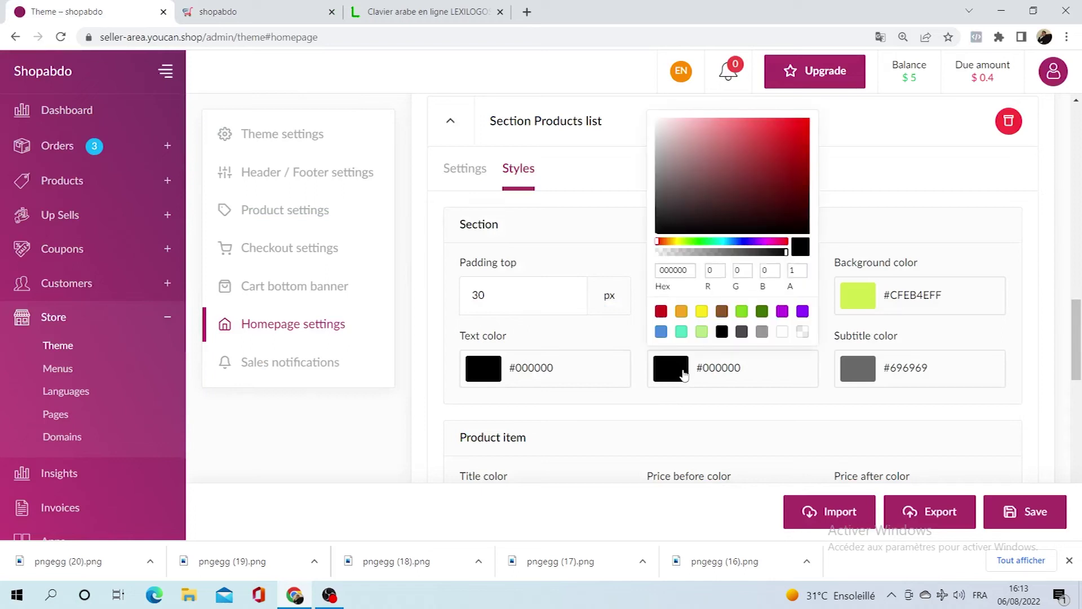
pyautogui.click(684, 375)
pyautogui.click(234, 11)
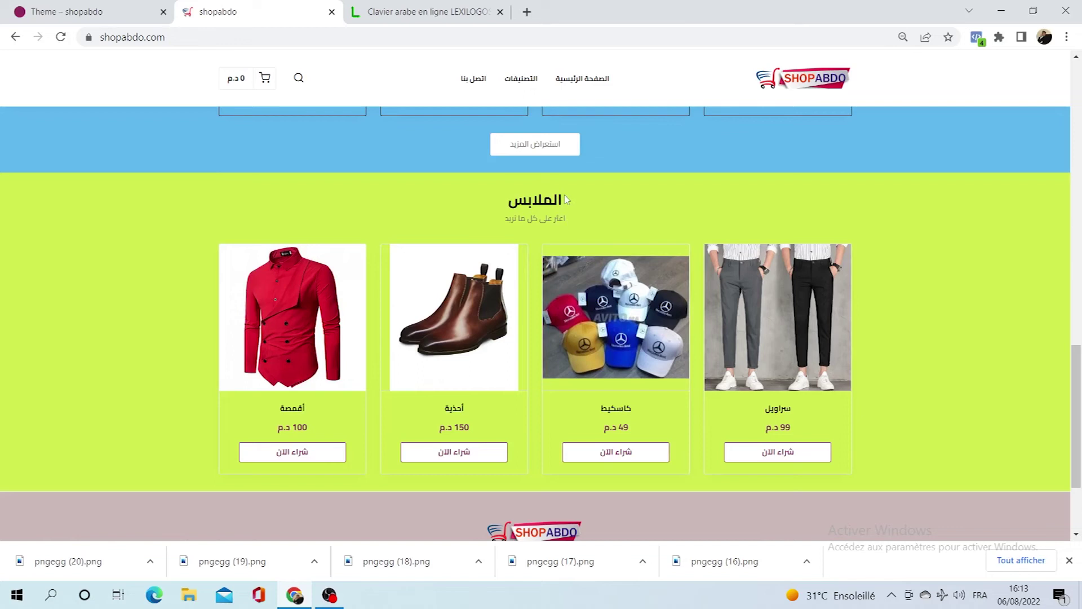
pyautogui.moveTo(566, 194); pyautogui.dragTo(500, 210)
pyautogui.click(95, 7)
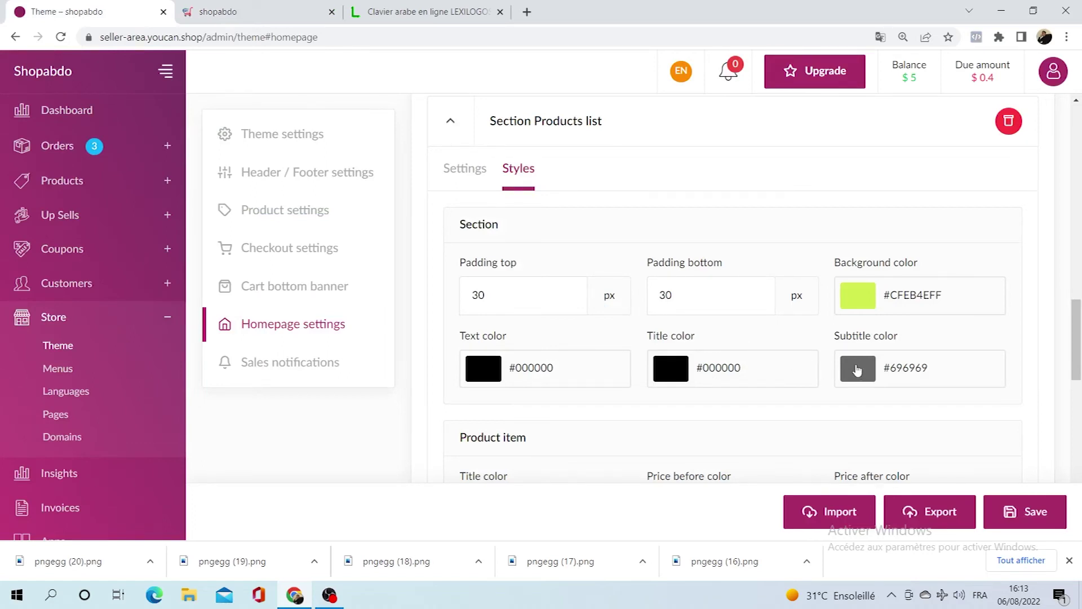
# Step: Highlight the الملابس section's subtitle on the storefront and view the subtitle color options without changing them
pyautogui.click(256, 11)
pyautogui.moveTo(565, 219); pyautogui.dragTo(503, 228)
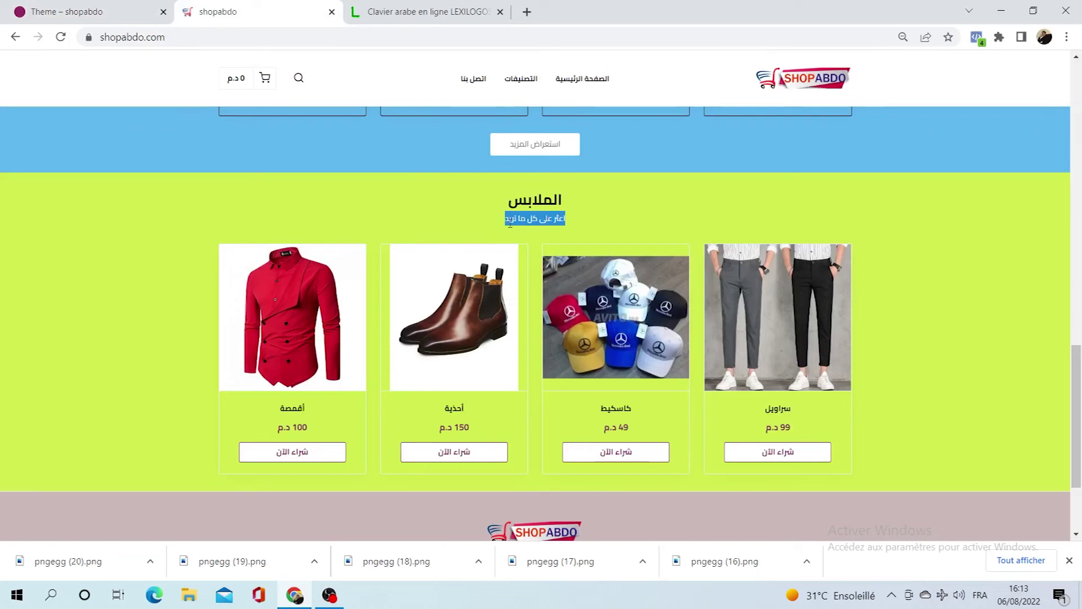
pyautogui.click(90, 11)
pyautogui.click(845, 373)
pyautogui.click(846, 373)
pyautogui.click(846, 373)
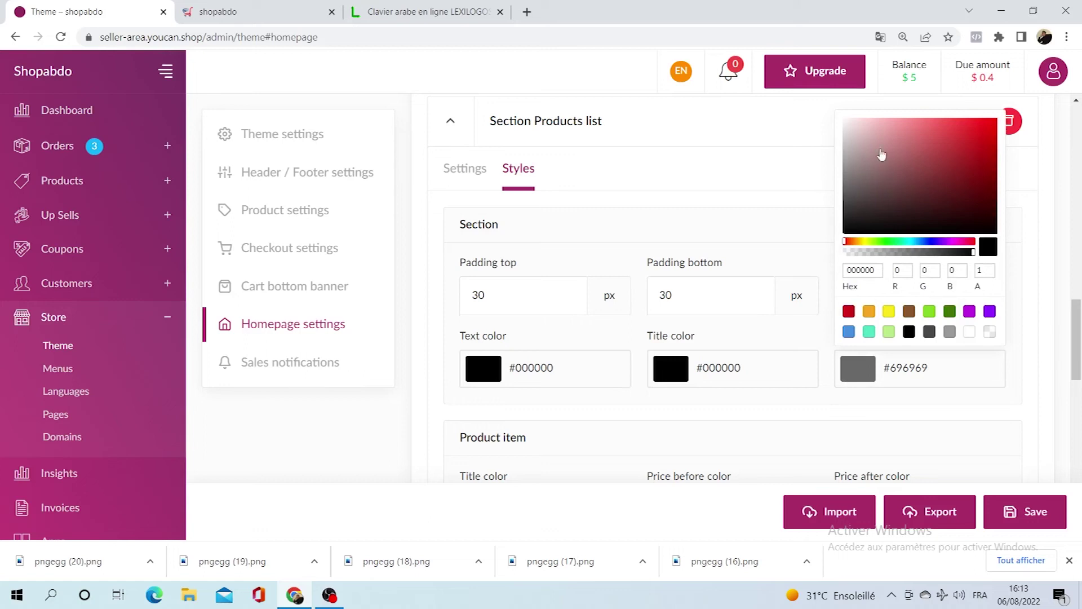
pyautogui.click(856, 414)
# Step: Review the product item color settings and examine the product names and prices in the storefront's الملابس section
pyautogui.scroll(-2, 770, 348)
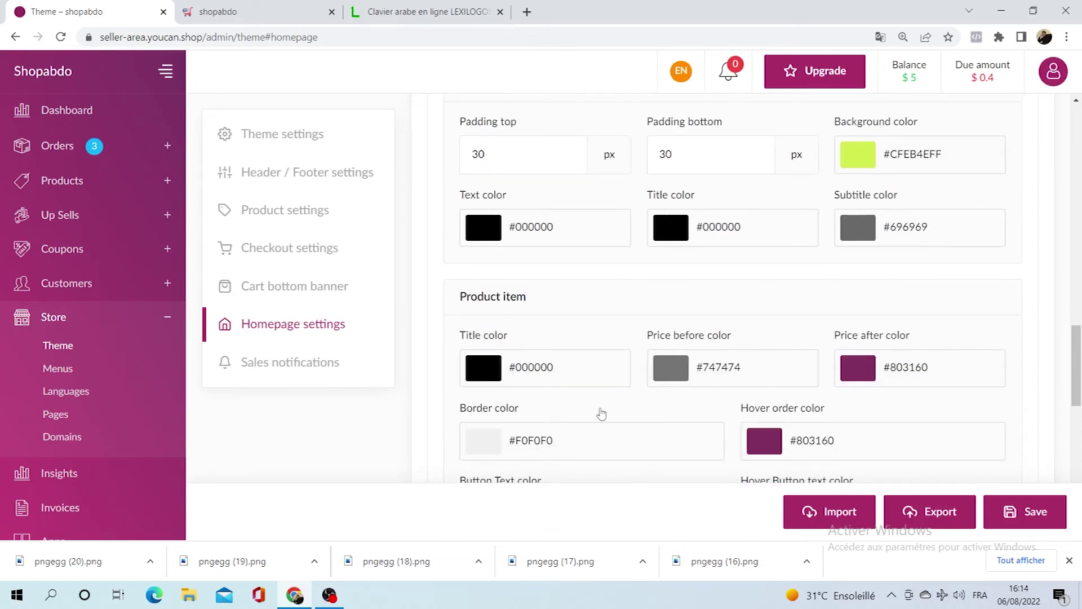
pyautogui.scroll(-1, 586, 416)
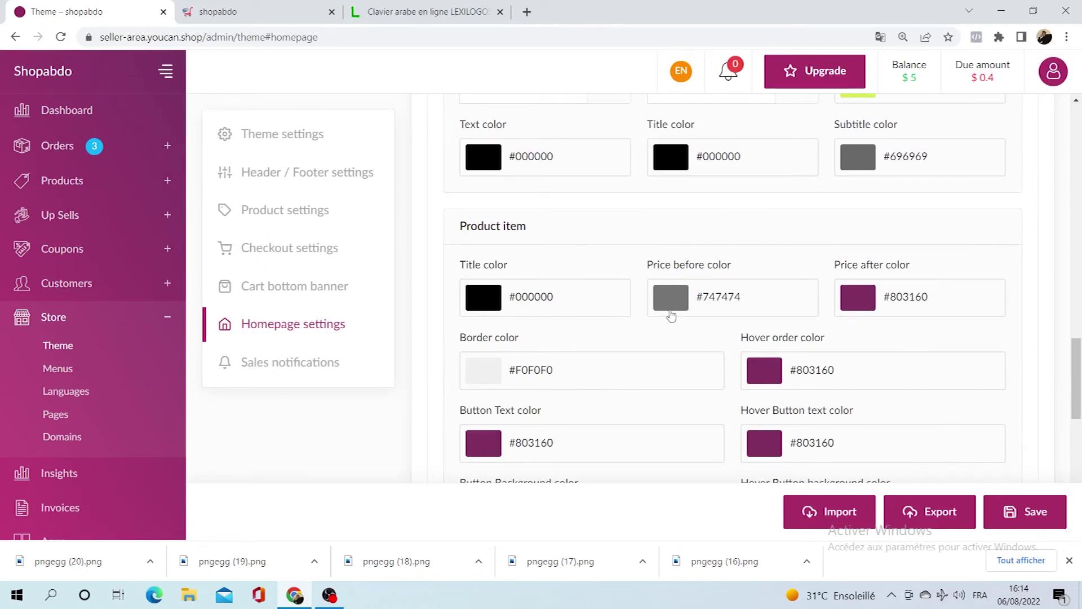
pyautogui.click(260, 5)
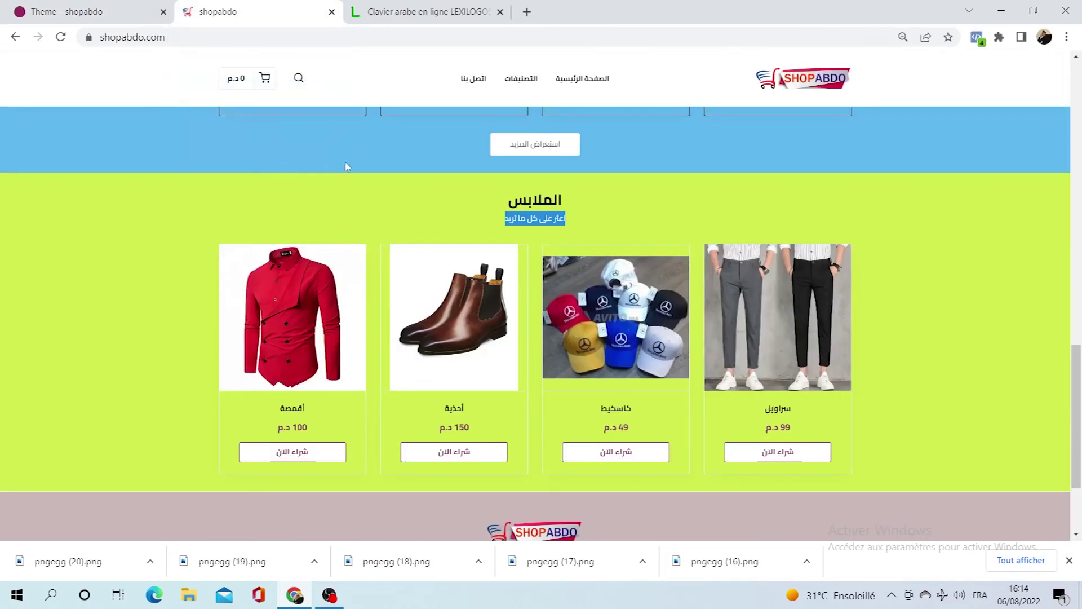
pyautogui.scroll(-3, 385, 321)
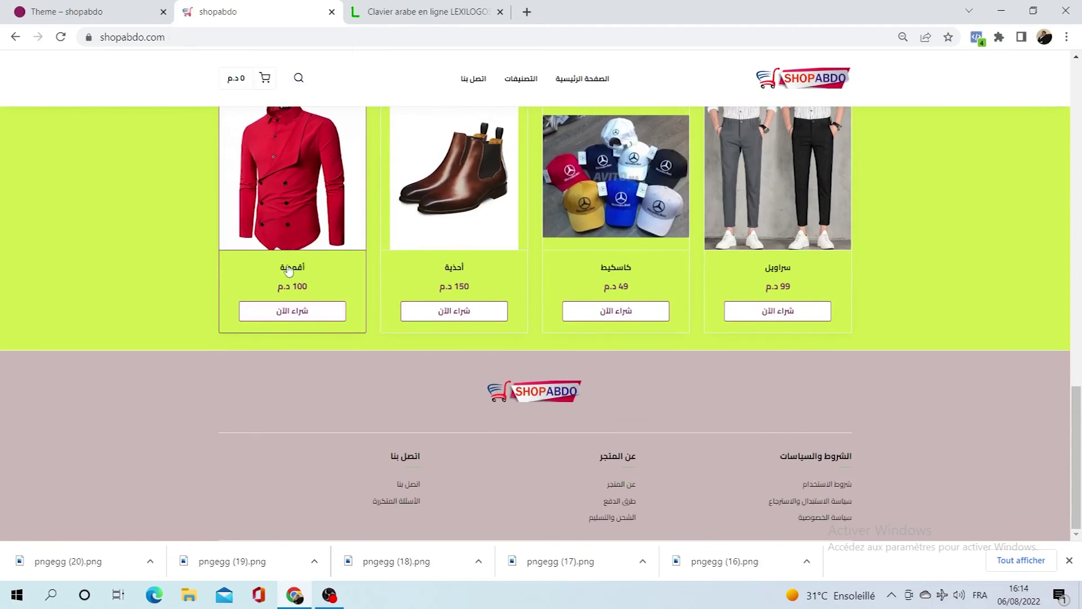
# Step: Set the product item title color of the الملابس section to the red preset #D0021B
pyautogui.click(145, 11)
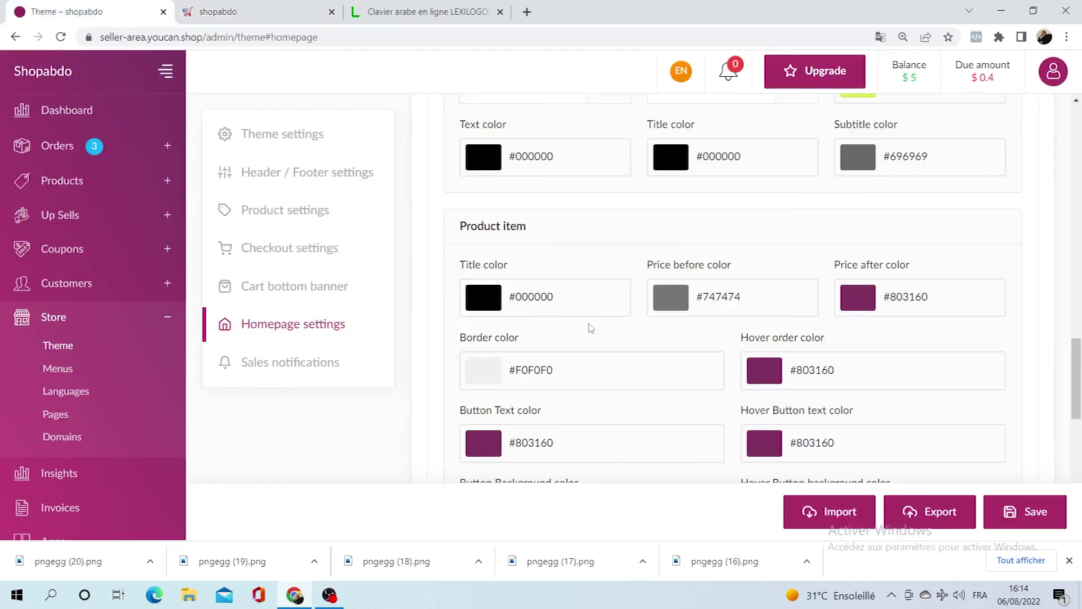
pyautogui.click(493, 304)
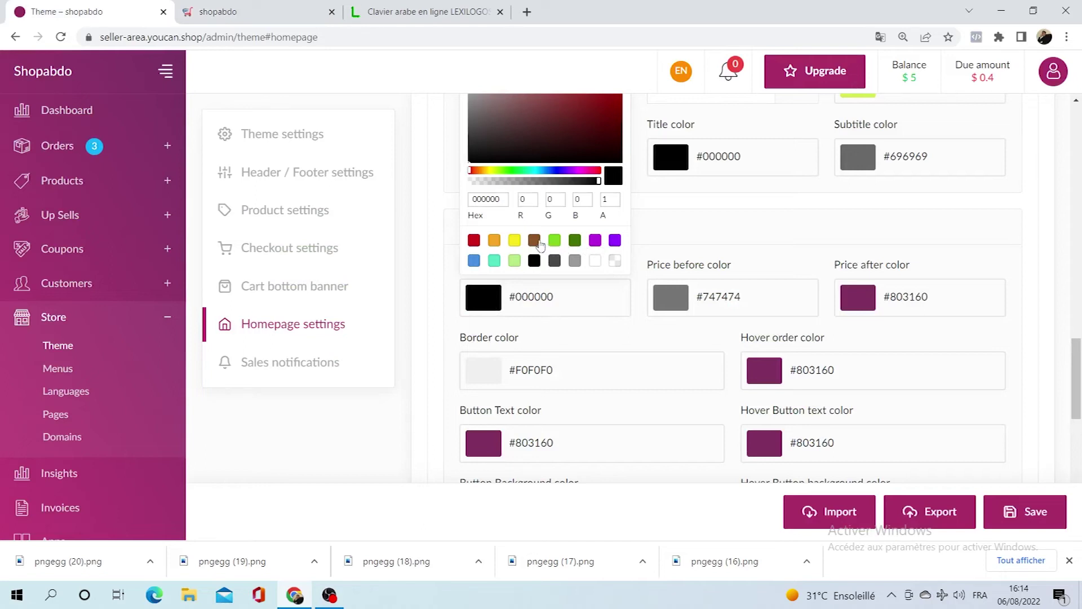
pyautogui.click(473, 240)
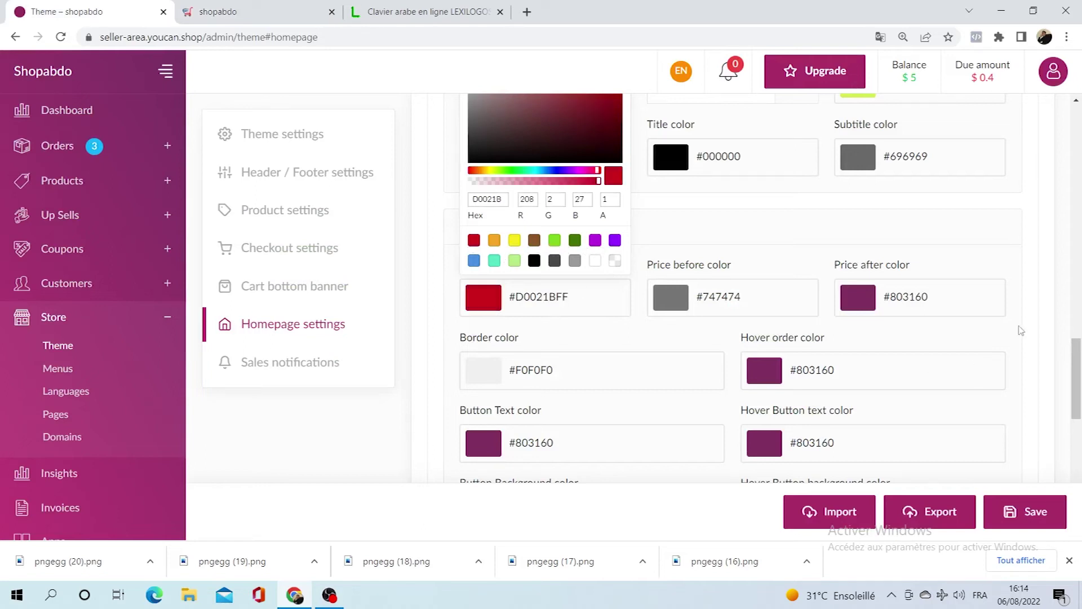
# Step: Save the theme with the red product item titles and reload the storefront to check the الملابس product names
pyautogui.click(1030, 338)
pyautogui.click(1031, 511)
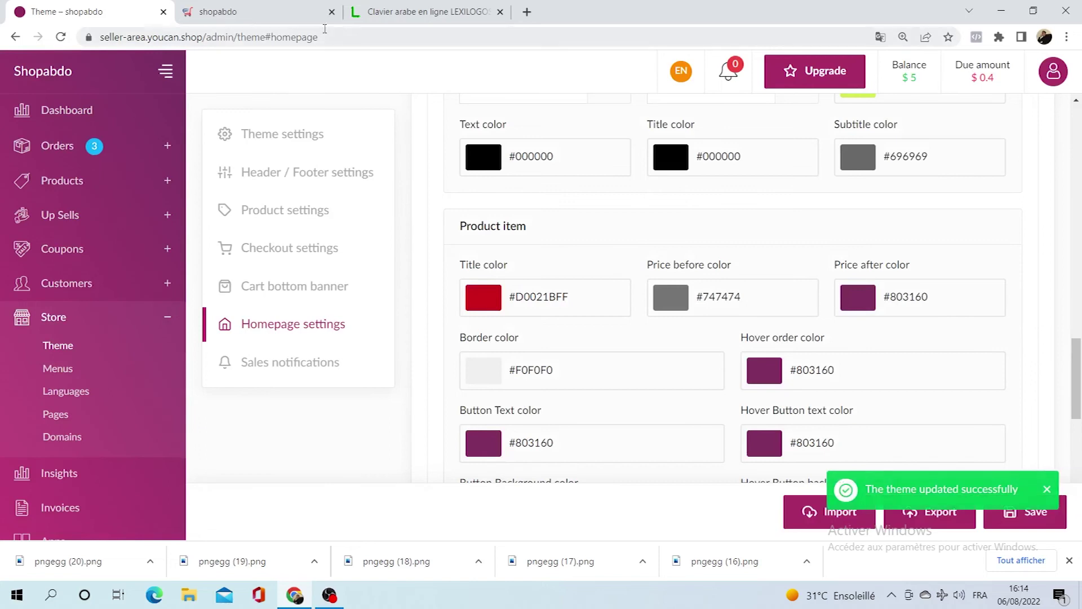
pyautogui.click(235, 22)
pyautogui.click(60, 38)
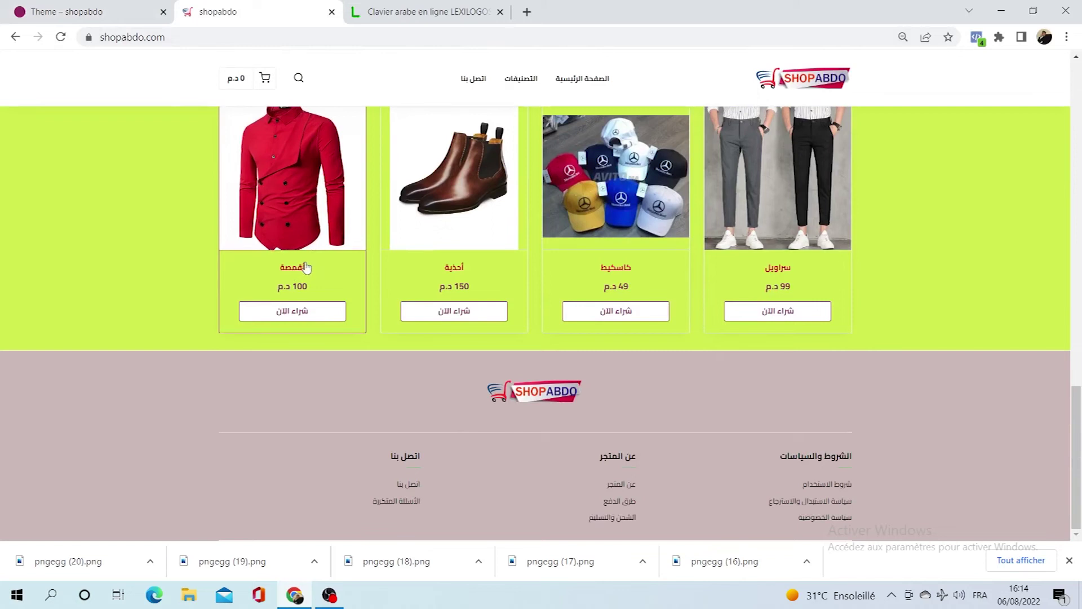
# Step: Set the product item title color of the الملابس section to the black preset #000000
pyautogui.click(129, 5)
pyautogui.click(476, 304)
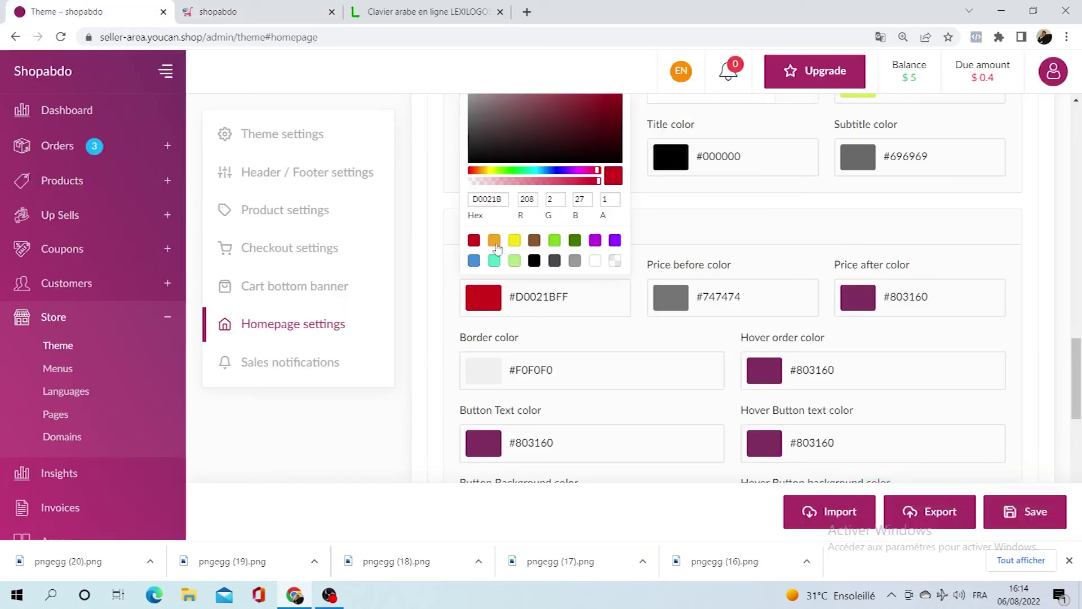
pyautogui.click(535, 261)
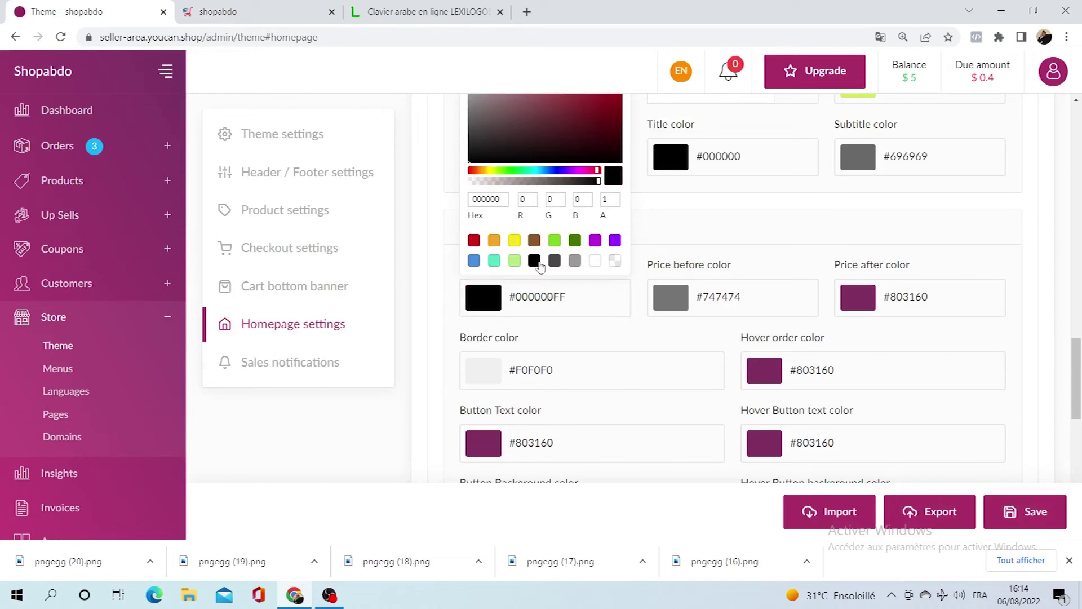
pyautogui.click(1045, 401)
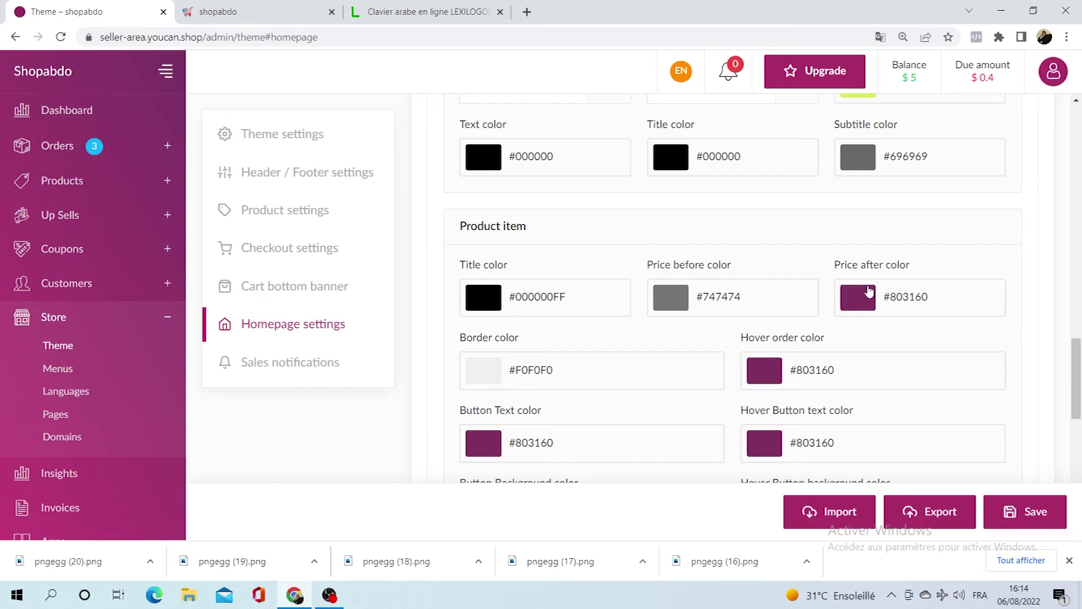
# Step: Examine the product prices in the storefront's الملابس section that the product item price colors apply to
pyautogui.click(266, 14)
pyautogui.scroll(1, 567, 372)
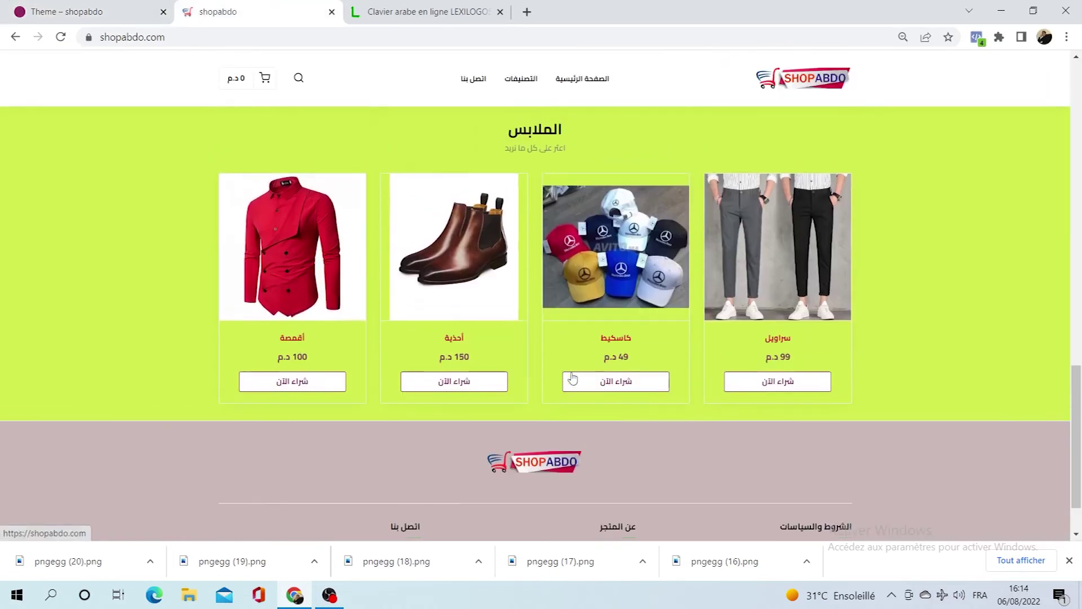
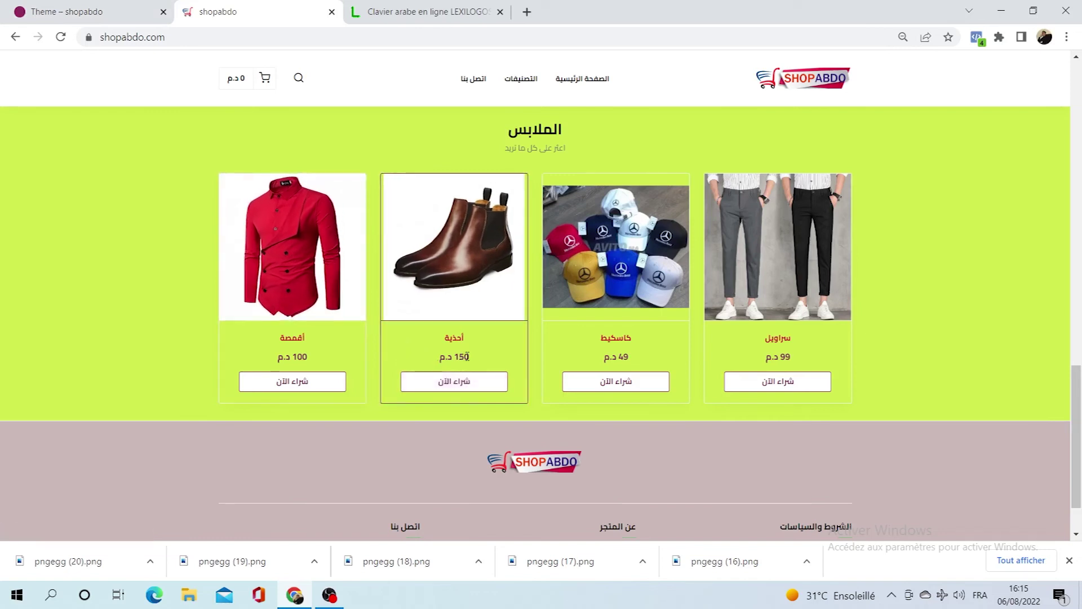
pyautogui.click(93, 10)
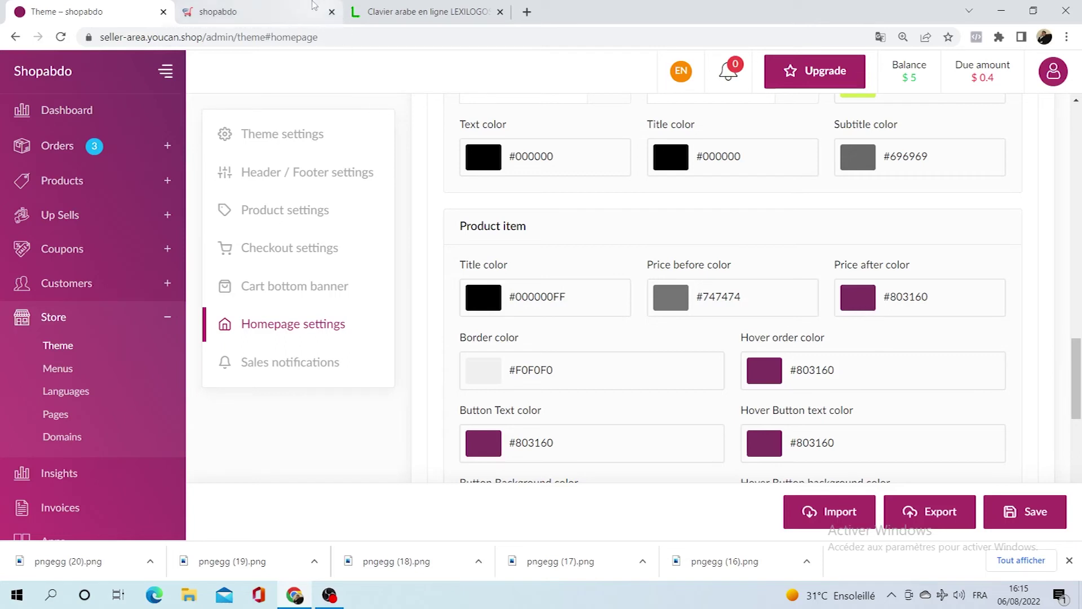
pyautogui.click(285, 10)
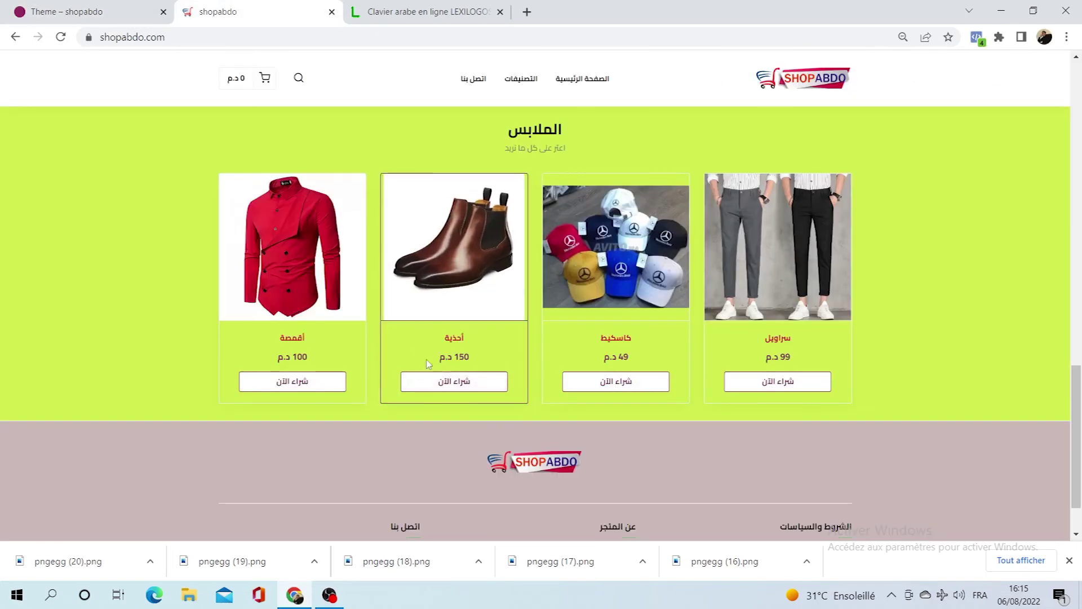
pyautogui.click(59, 7)
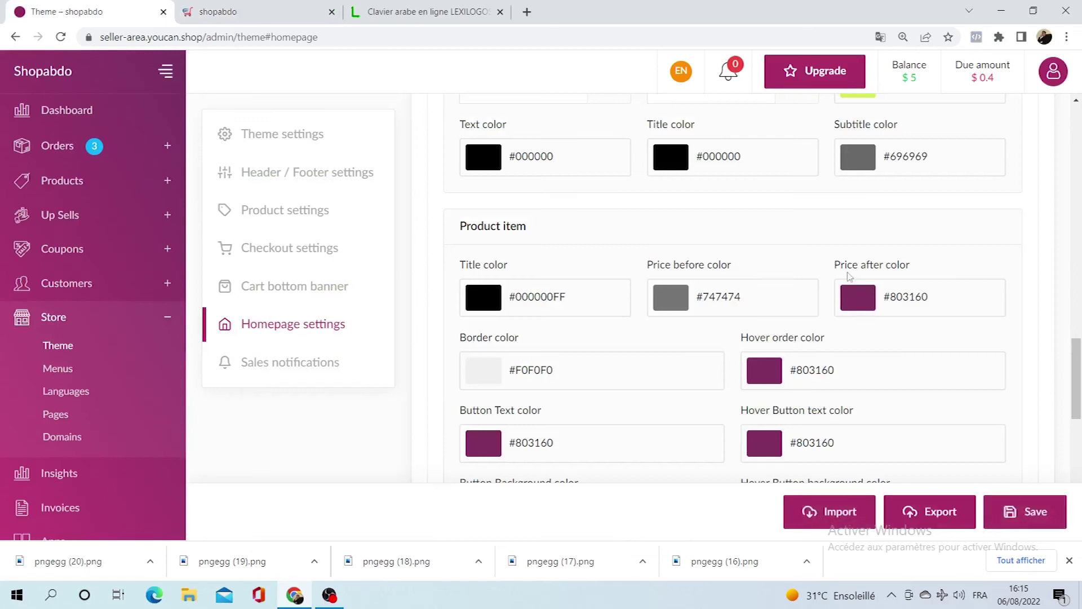
# Step: Set the product item's price after color to the black preset #000000, save the theme and reload the storefront
pyautogui.click(864, 304)
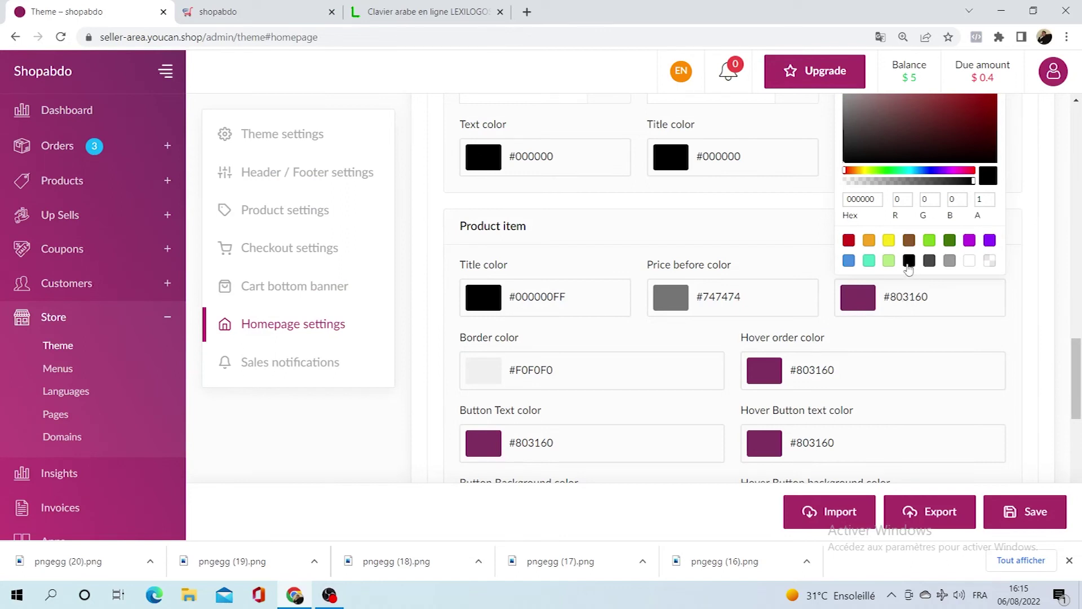
pyautogui.click(256, 7)
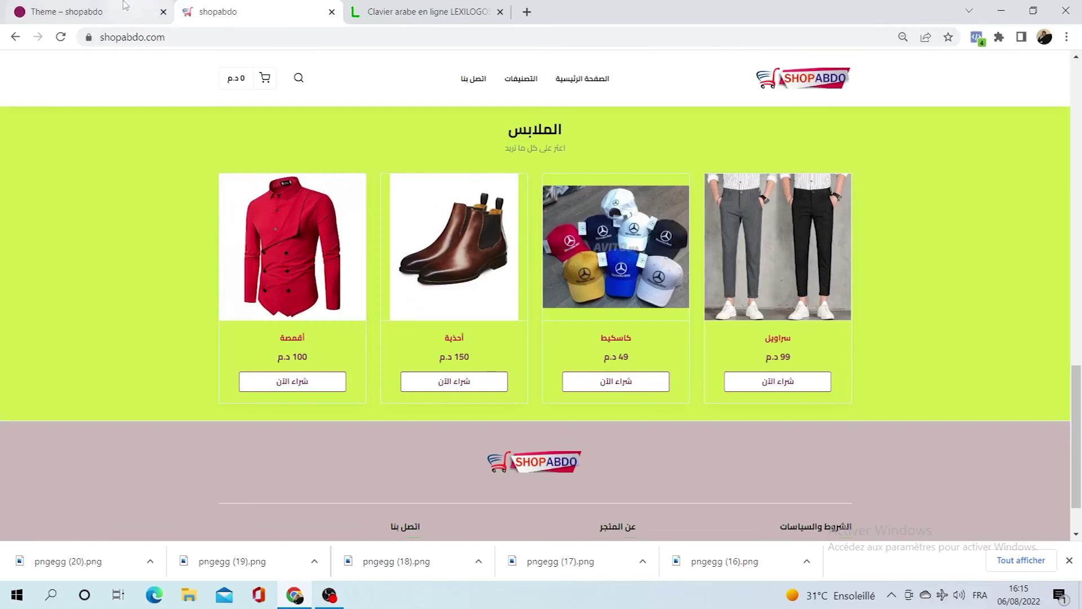
pyautogui.click(106, 8)
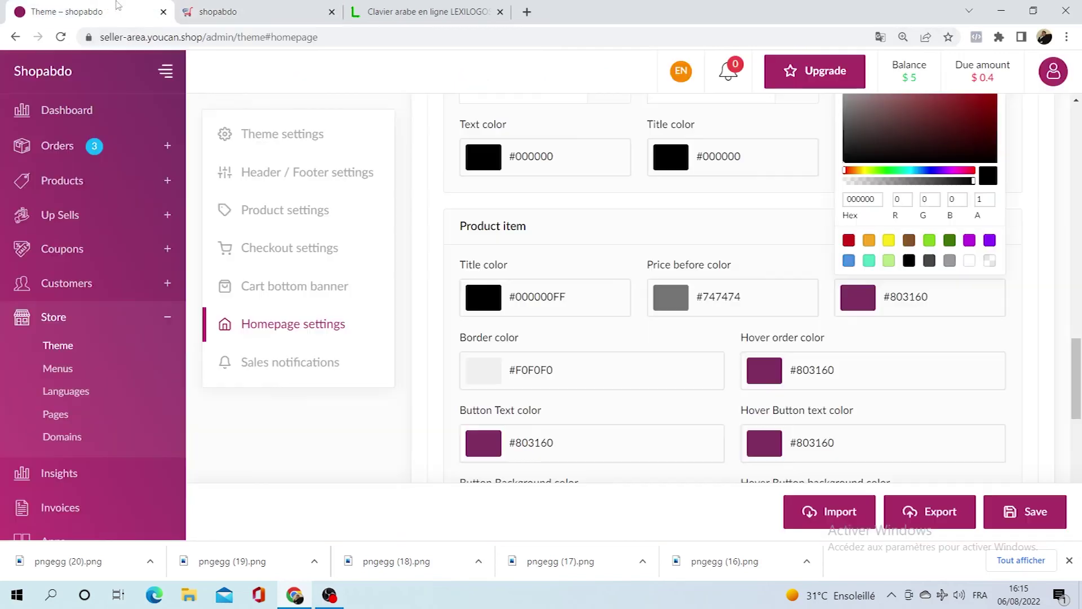
pyautogui.click(908, 260)
pyautogui.click(1008, 328)
pyautogui.click(1031, 510)
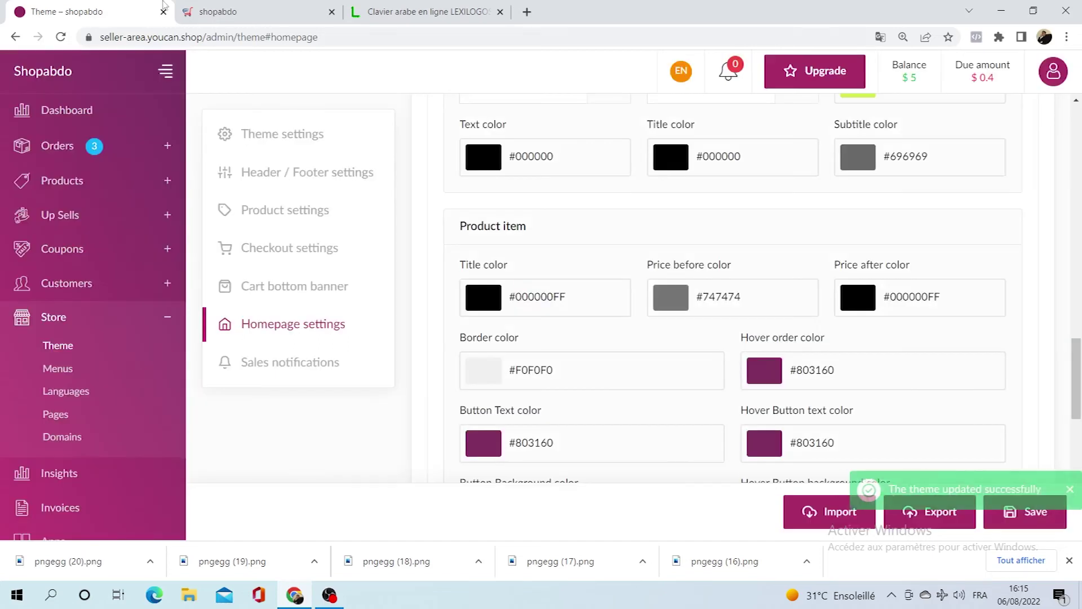
pyautogui.click(60, 36)
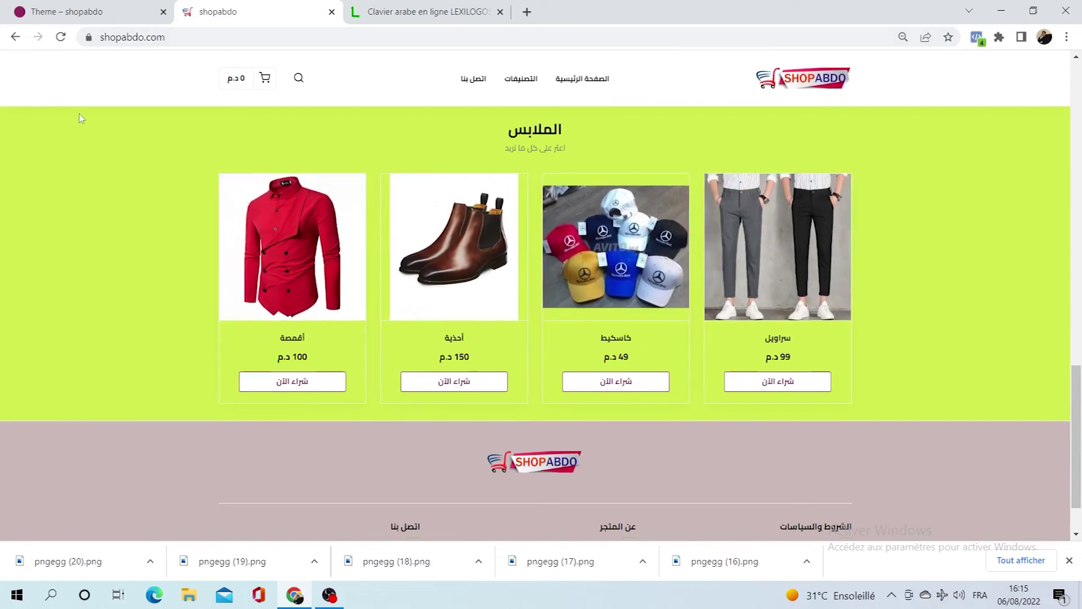
# Step: Check the product card borders on the storefront, set the product item border color to the black preset #000000 and save the theme
pyautogui.click(32, 5)
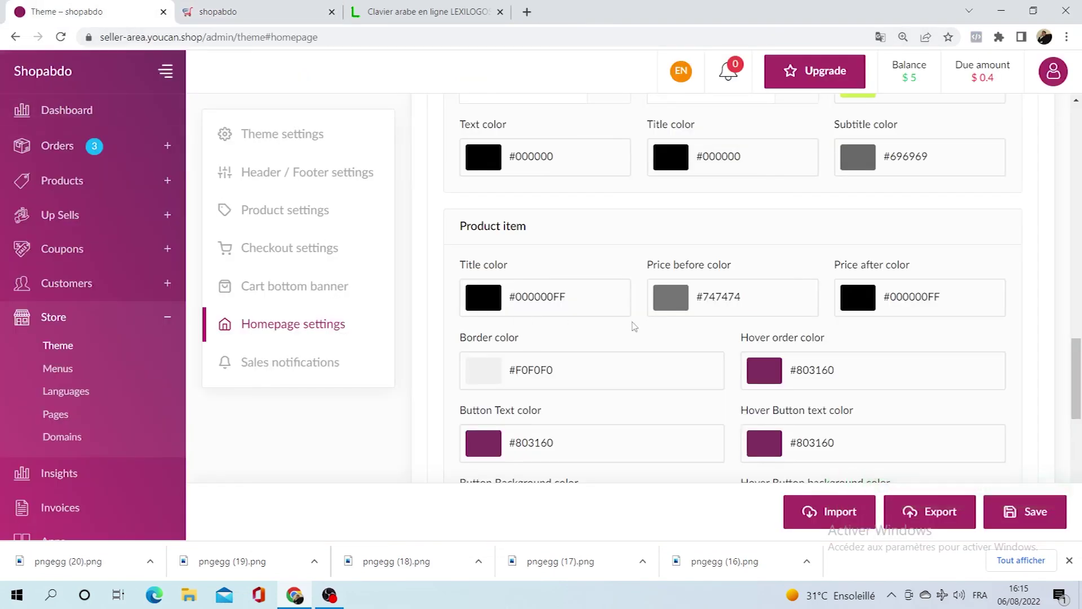
pyautogui.scroll(-3, 637, 328)
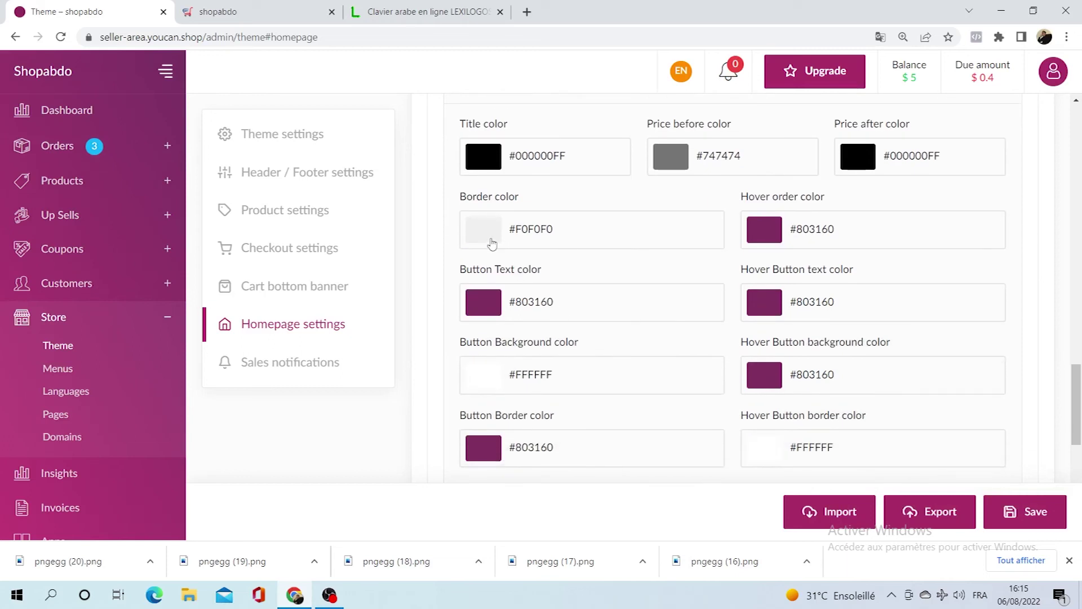
pyautogui.click(217, 12)
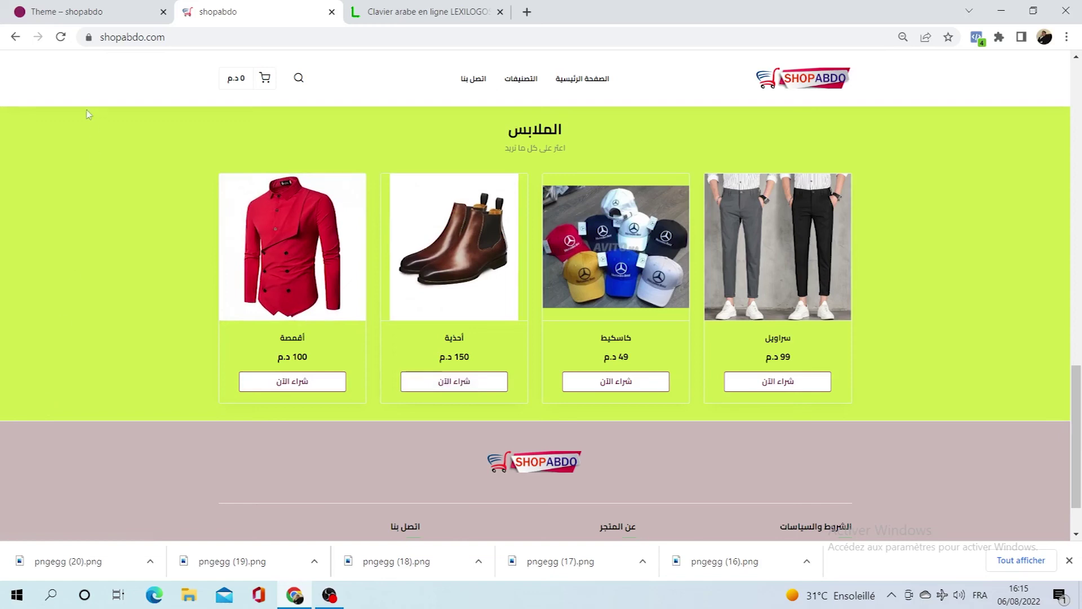
pyautogui.click(87, 10)
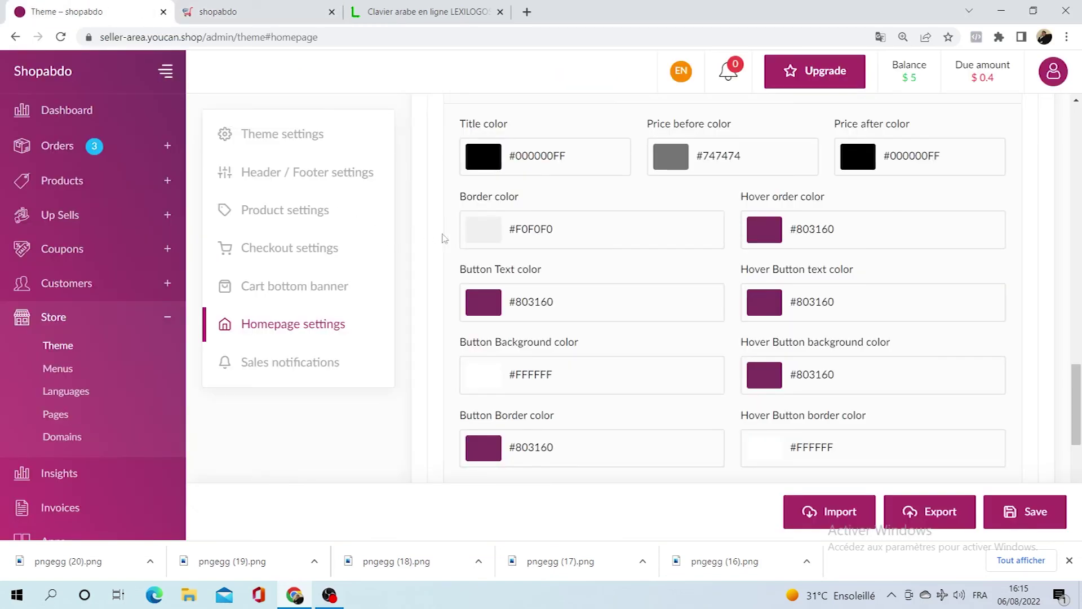
pyautogui.click(488, 242)
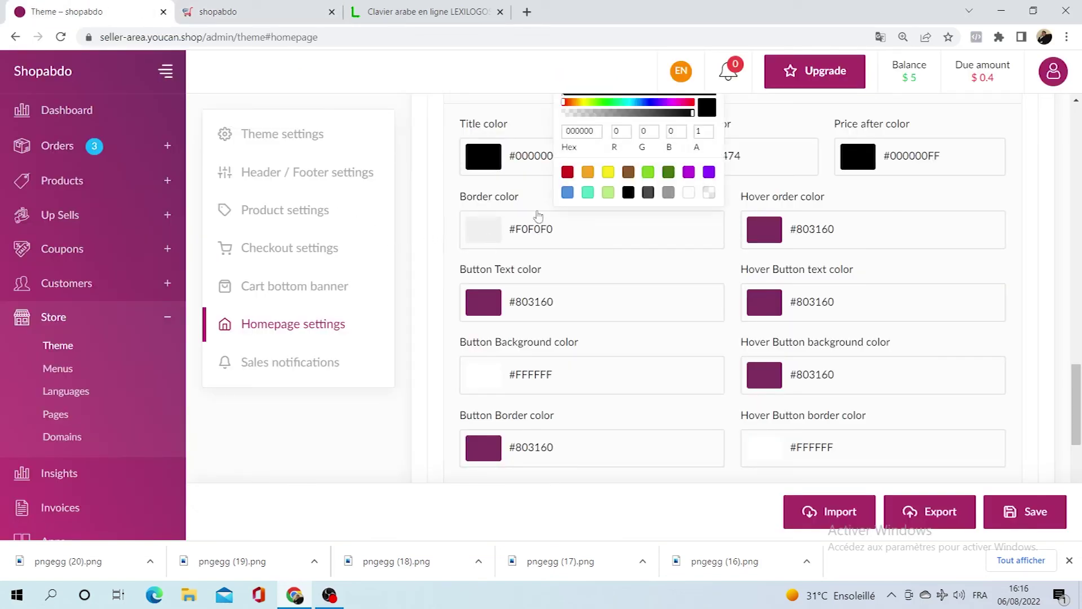
pyautogui.click(628, 195)
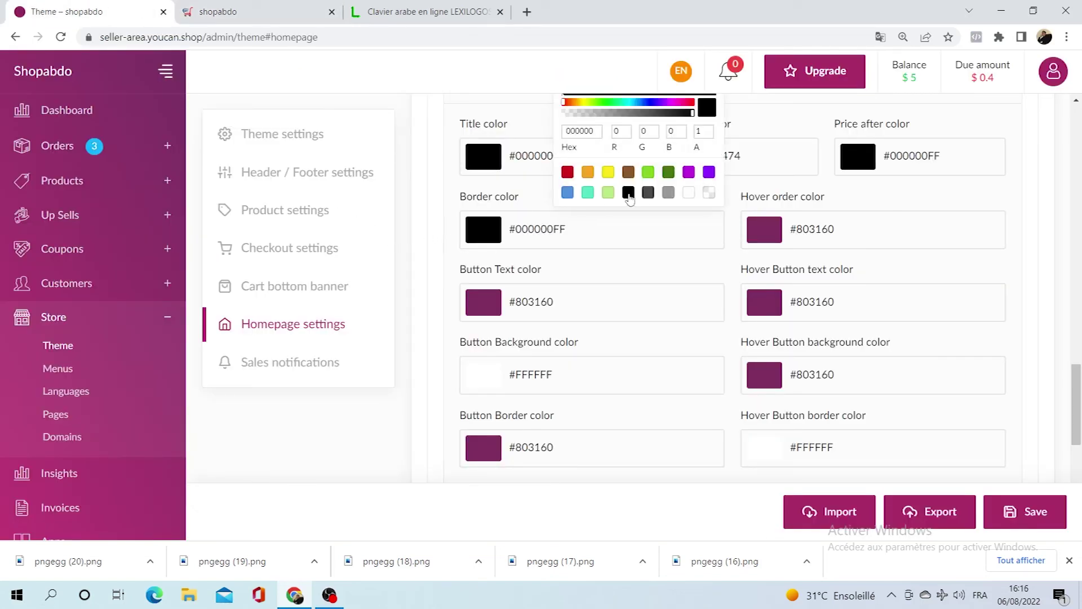
pyautogui.click(1009, 507)
# Step: Reload the storefront, examine the الملابس product card borders and compare them with the product item's hover order color setting
pyautogui.click(259, 6)
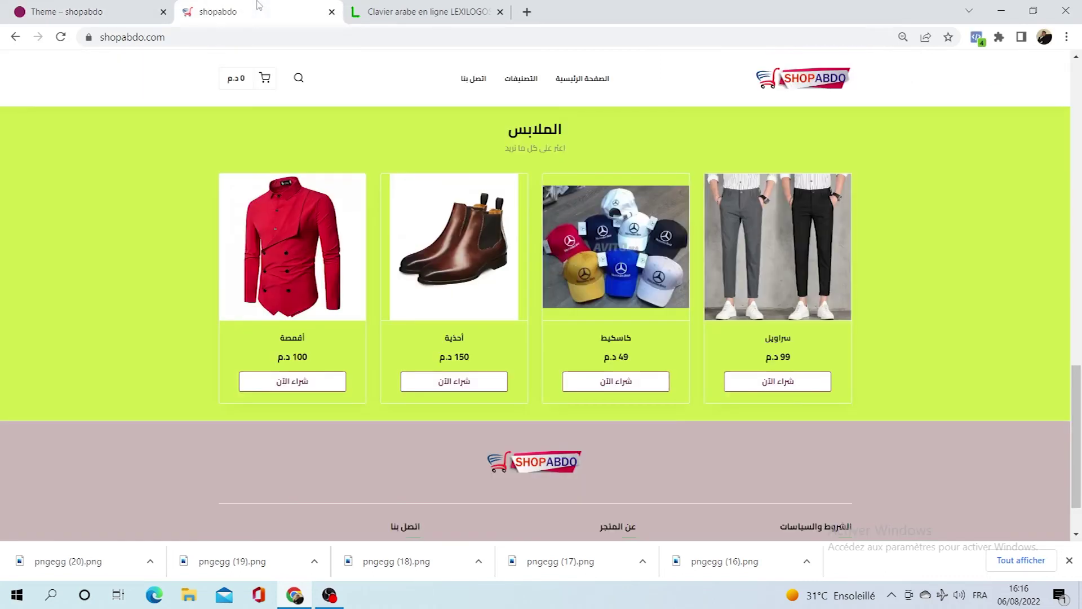
pyautogui.click(60, 38)
pyautogui.scroll(-15, 183, 237)
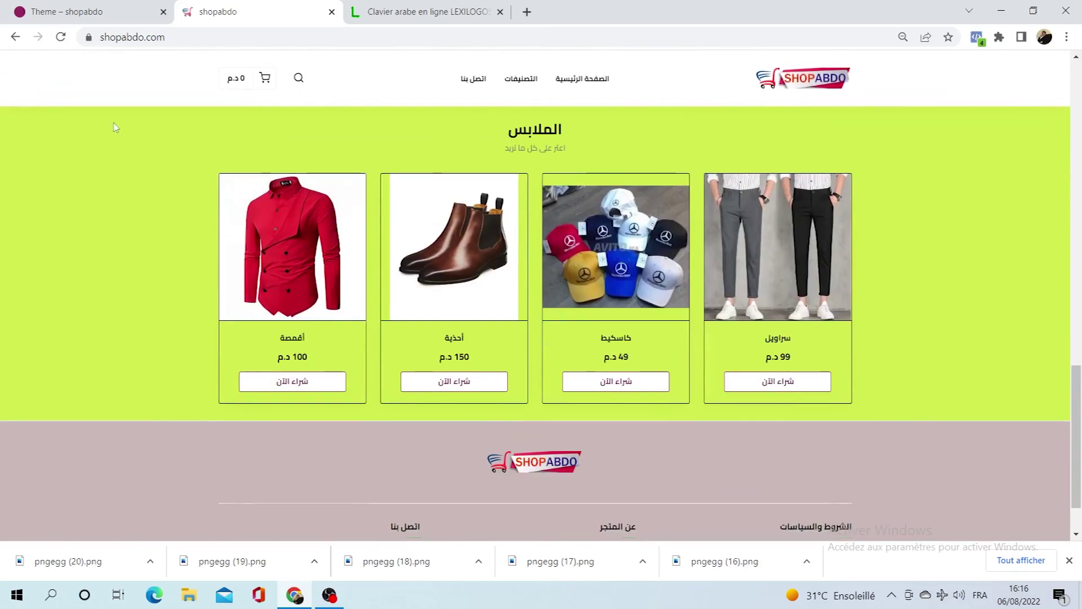
pyautogui.click(91, 9)
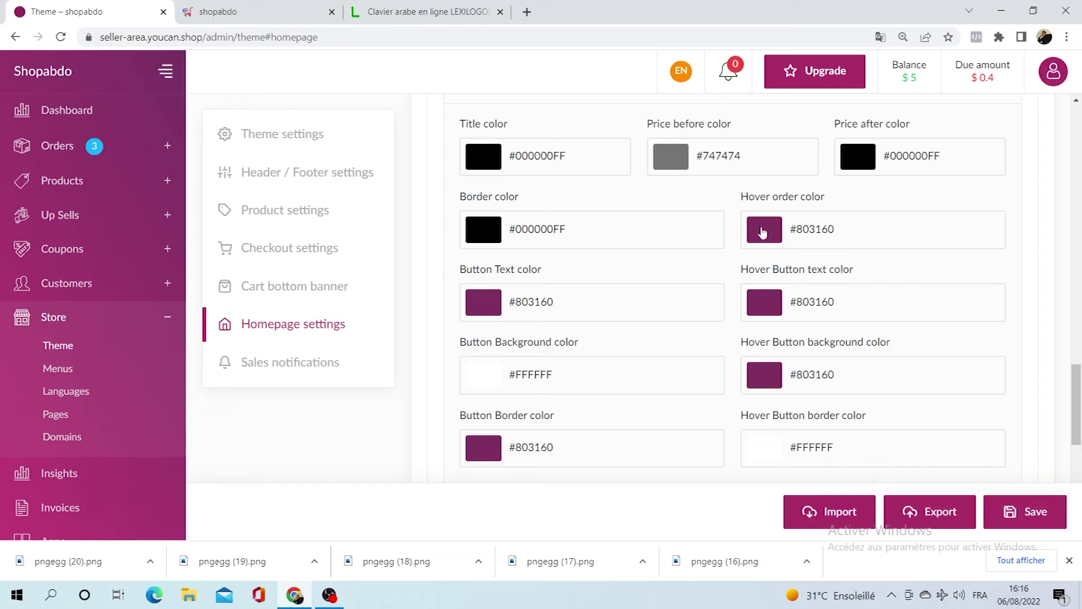
pyautogui.click(253, 12)
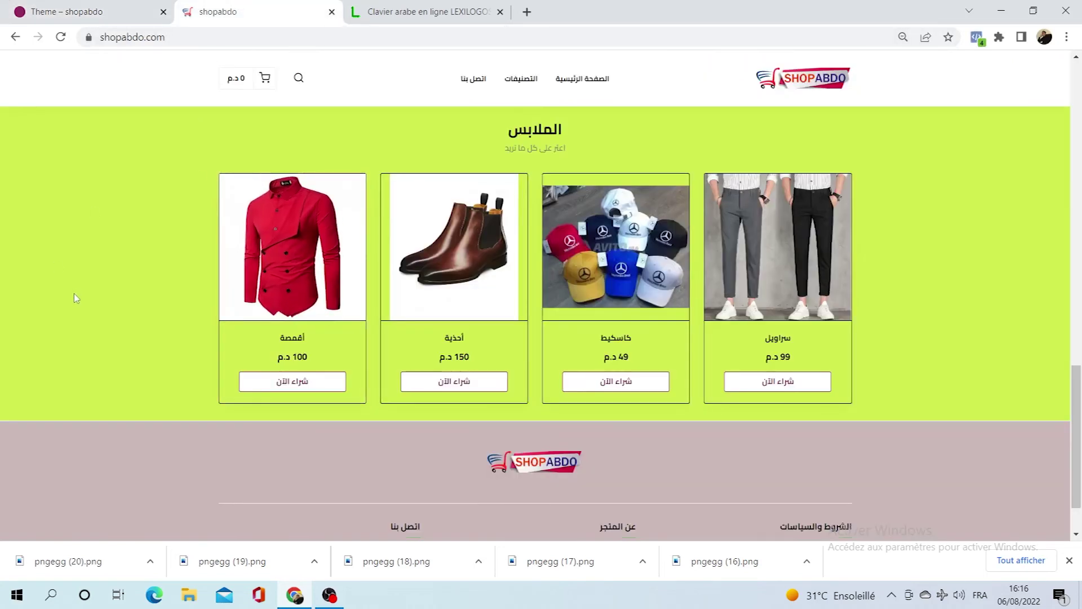
pyautogui.click(109, 8)
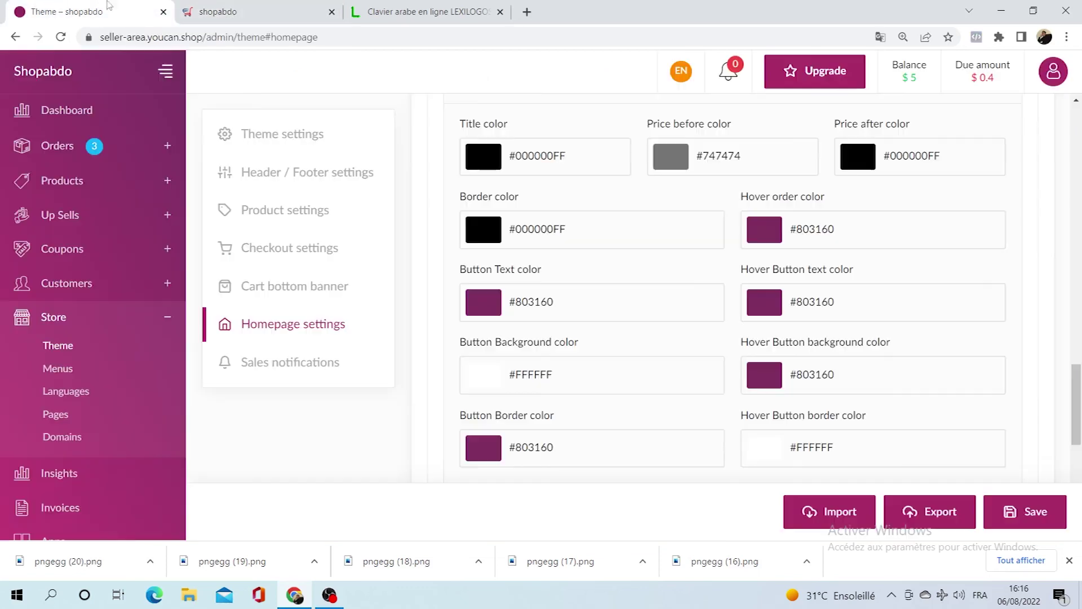
# Step: Set the product item's hover order color to the white preset #FFFFFF, save the theme and check a product card on the reloaded storefront
pyautogui.click(770, 235)
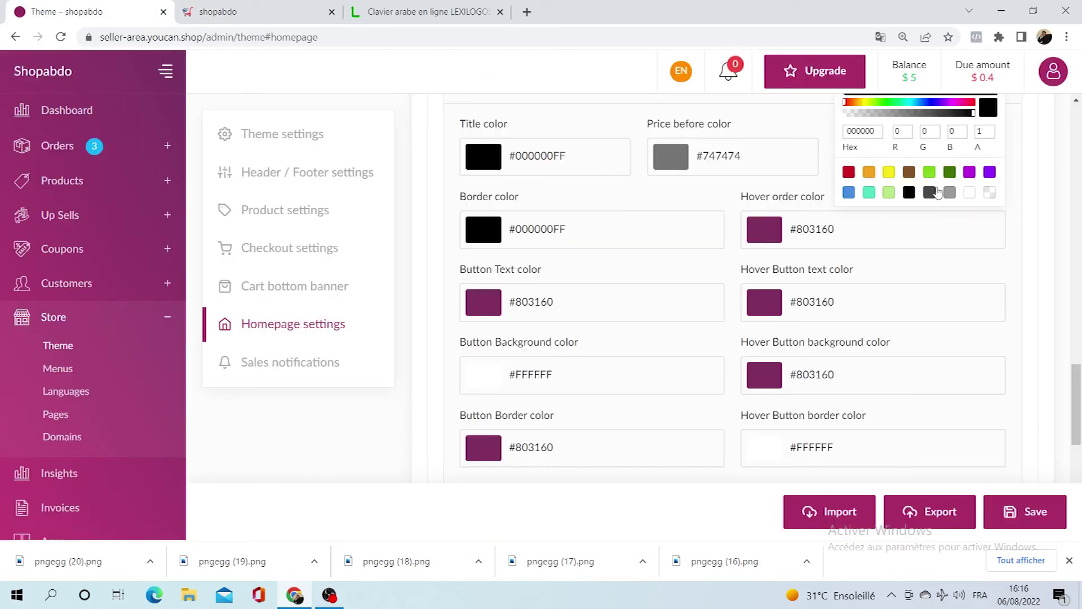
pyautogui.click(968, 193)
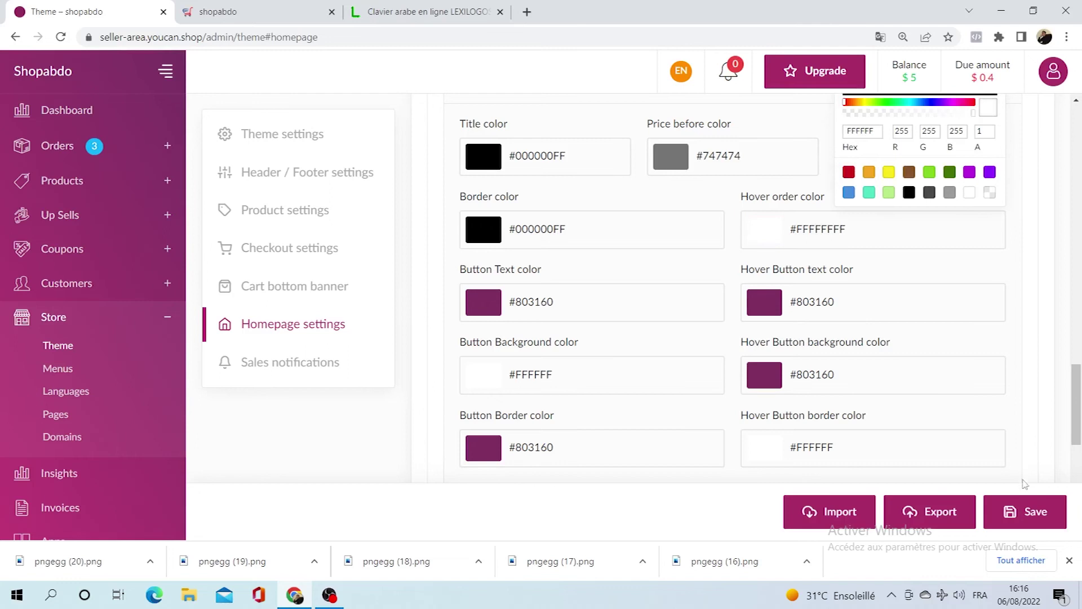
pyautogui.click(1033, 510)
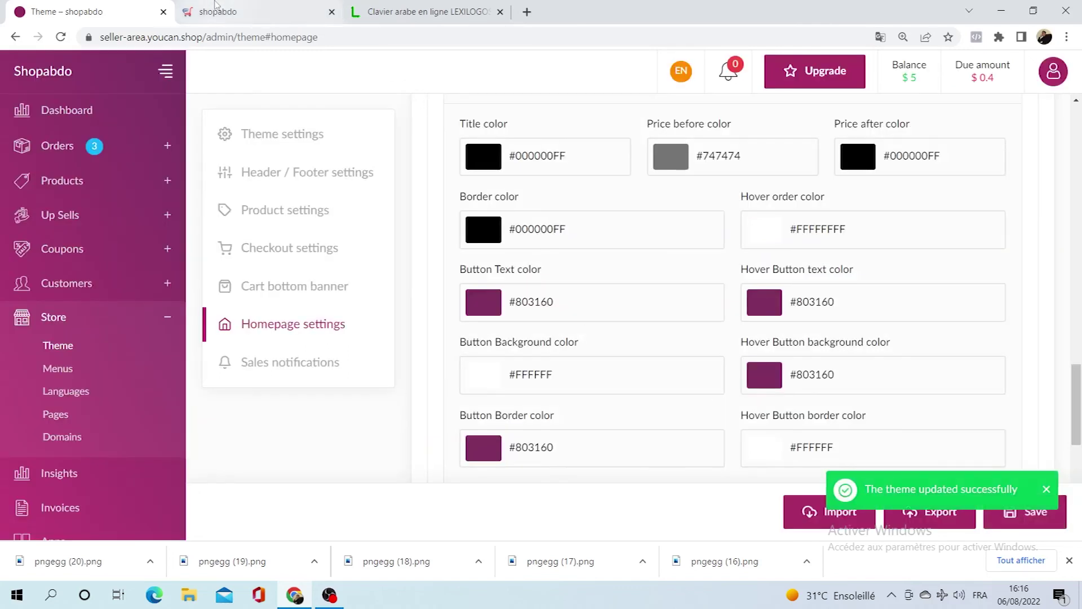
pyautogui.click(220, 11)
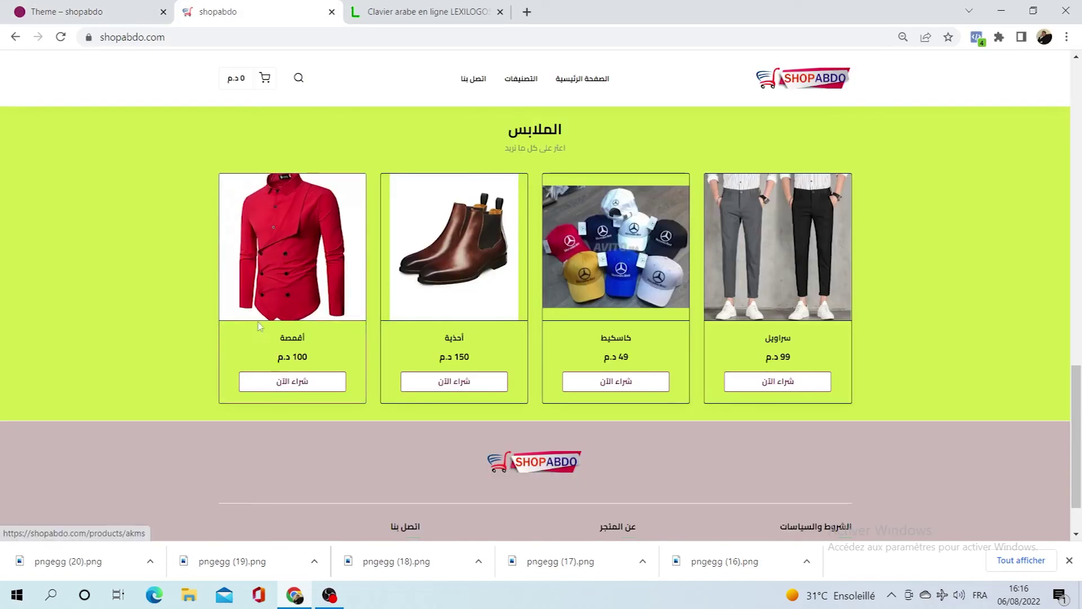
pyautogui.click(68, 35)
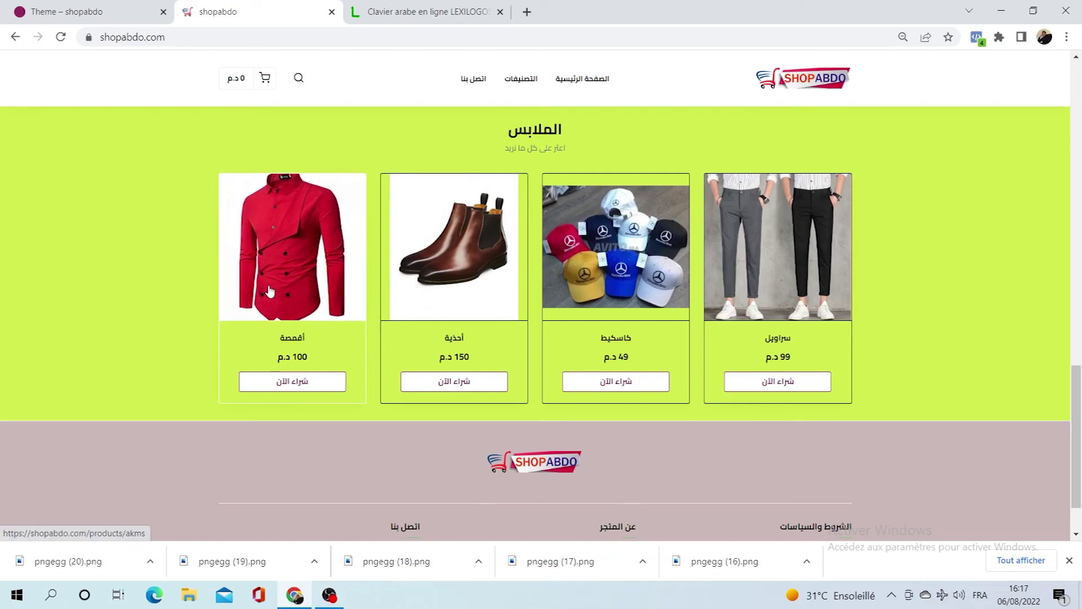
# Step: Compare the product item's button text color settings with the شراء الآن buttons in the storefront's الملابس section
pyautogui.click(85, 11)
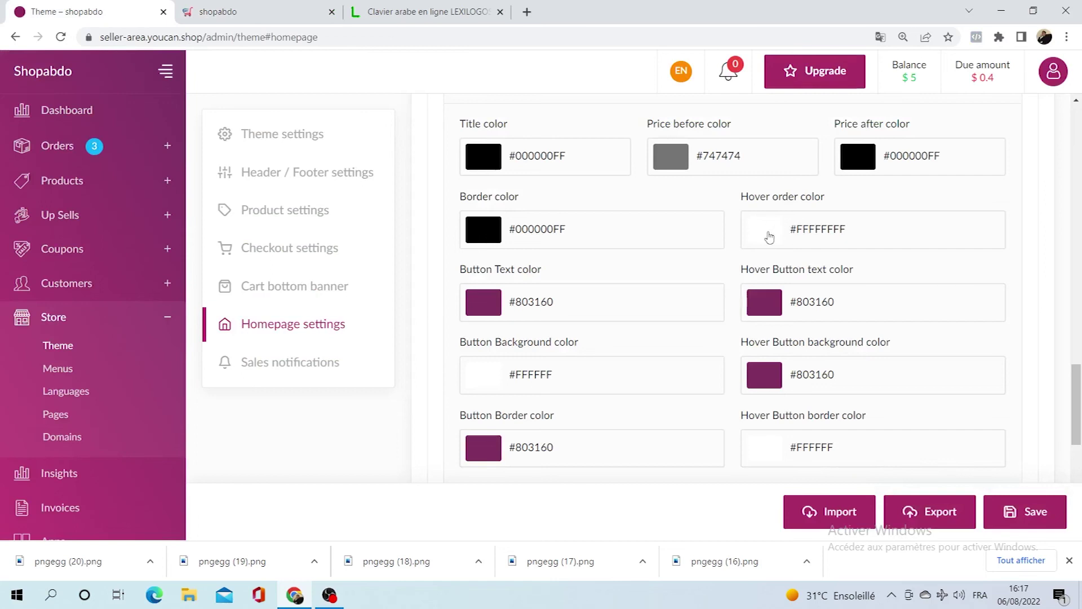
pyautogui.click(236, 11)
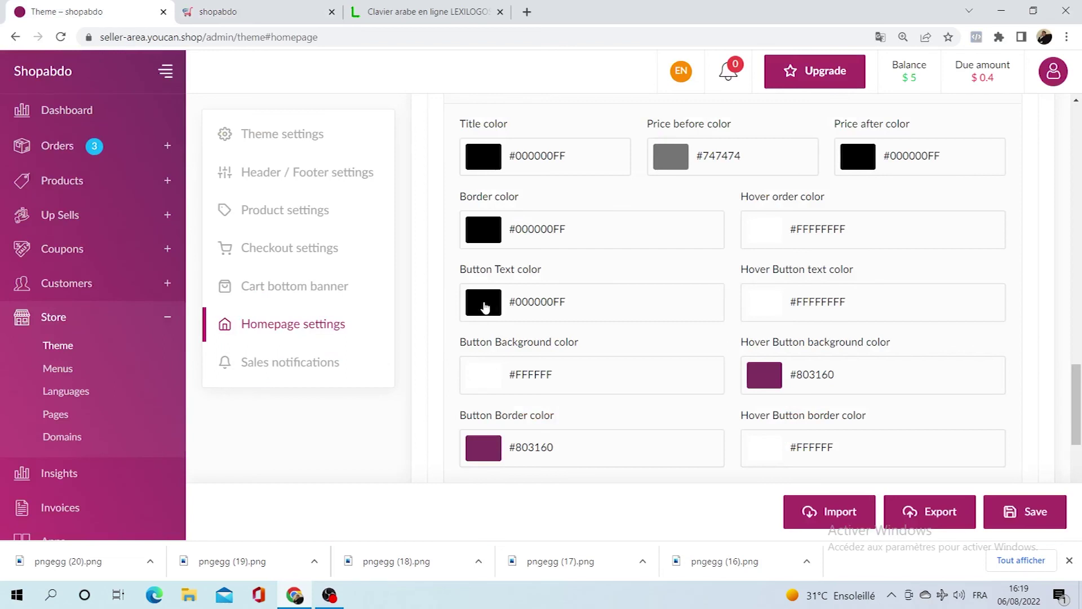
pyautogui.click(254, 11)
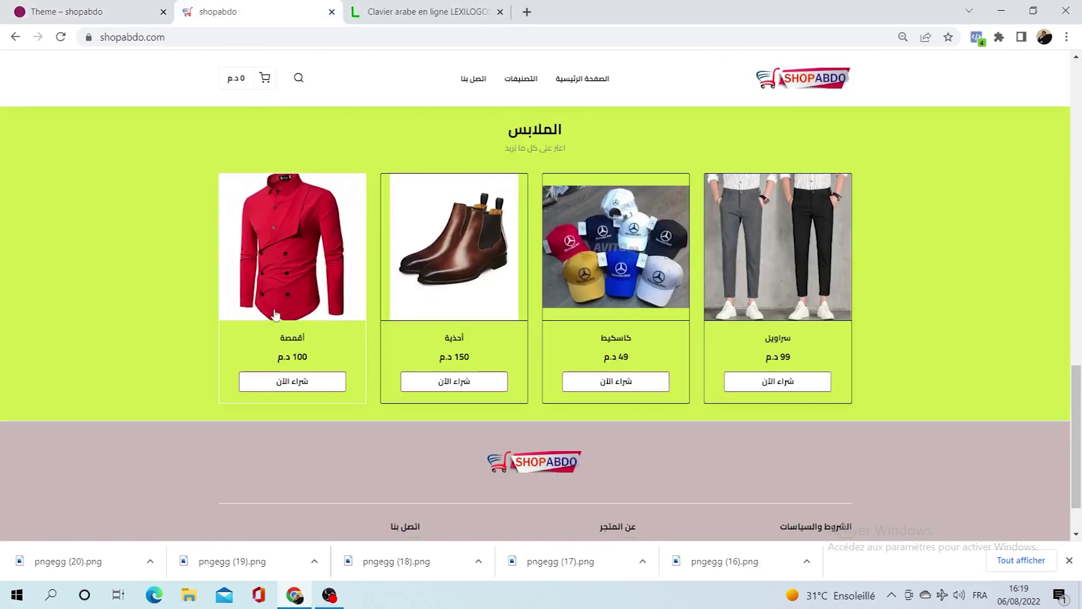
pyautogui.click(85, 11)
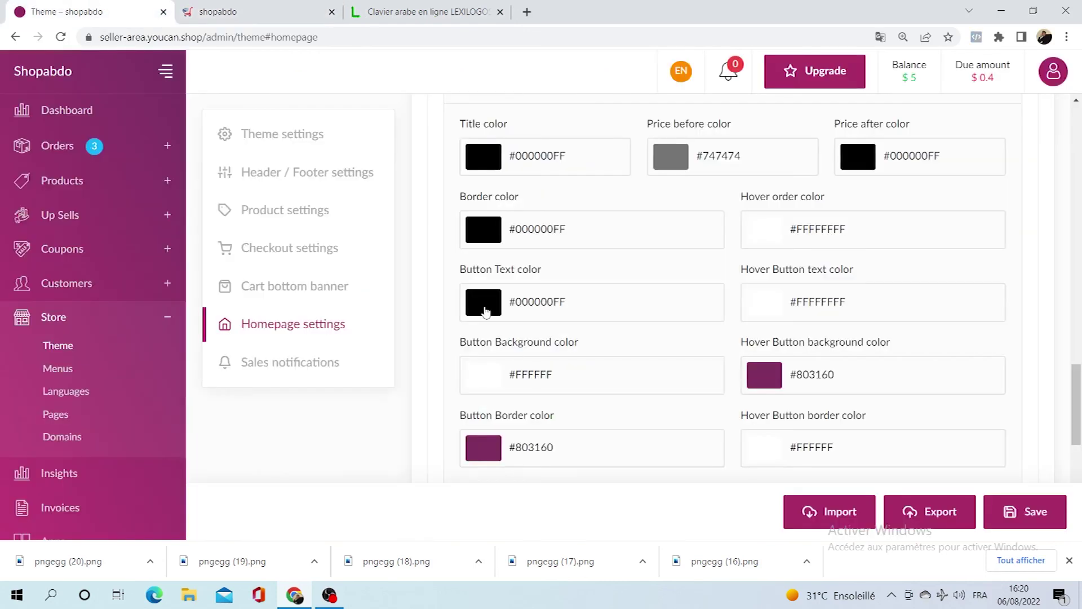
# Step: Compare the product item's button text, background and hover color settings with the شراء الآن buttons in the storefront's الملابس, الاكسسوارات and beauty sections
pyautogui.click(253, 11)
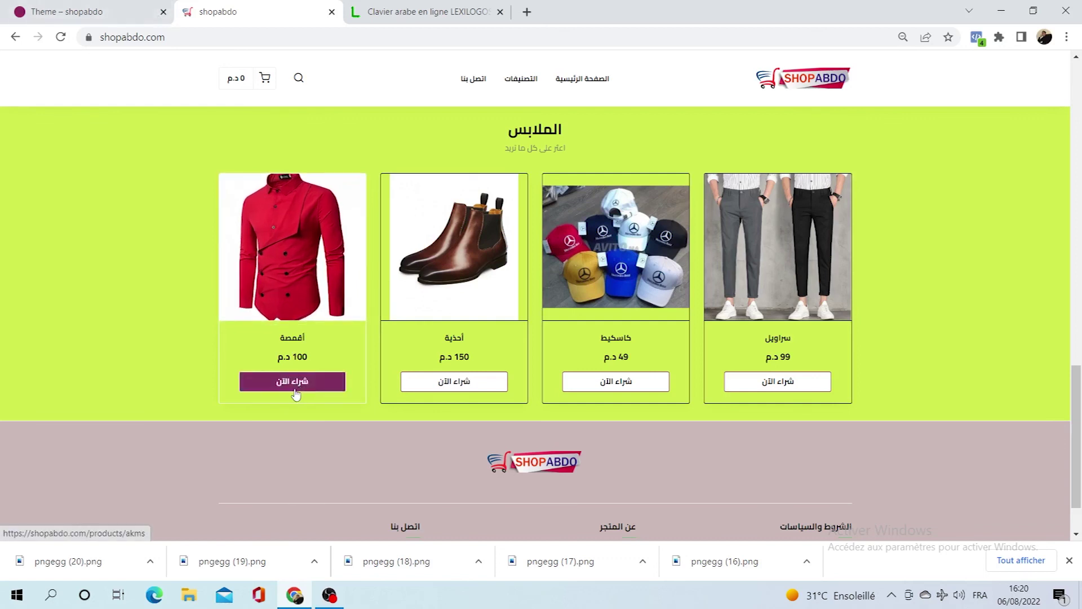
pyautogui.click(135, 11)
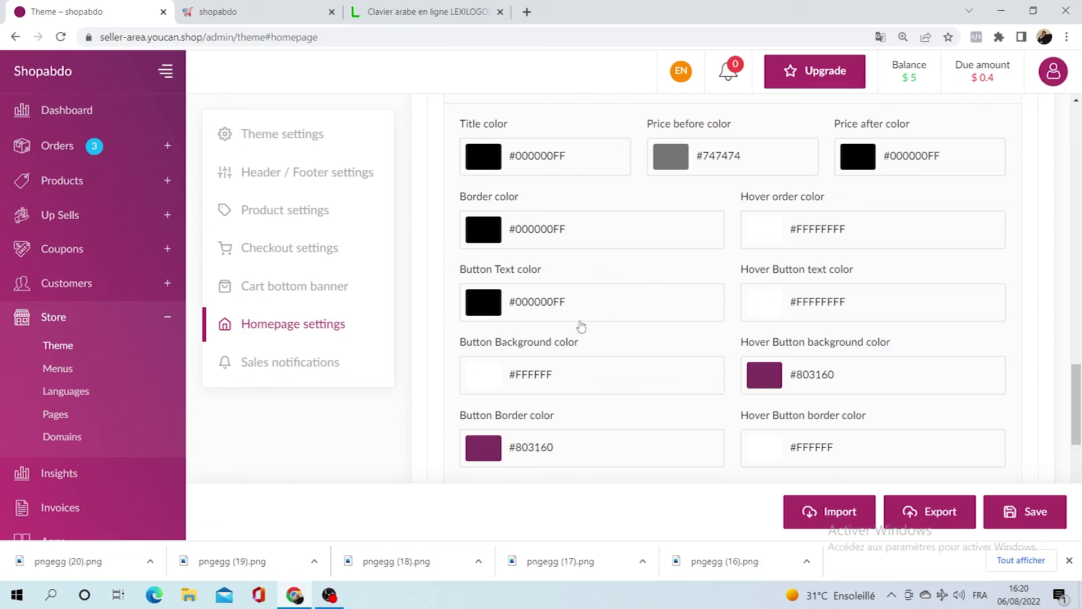
pyautogui.click(263, 11)
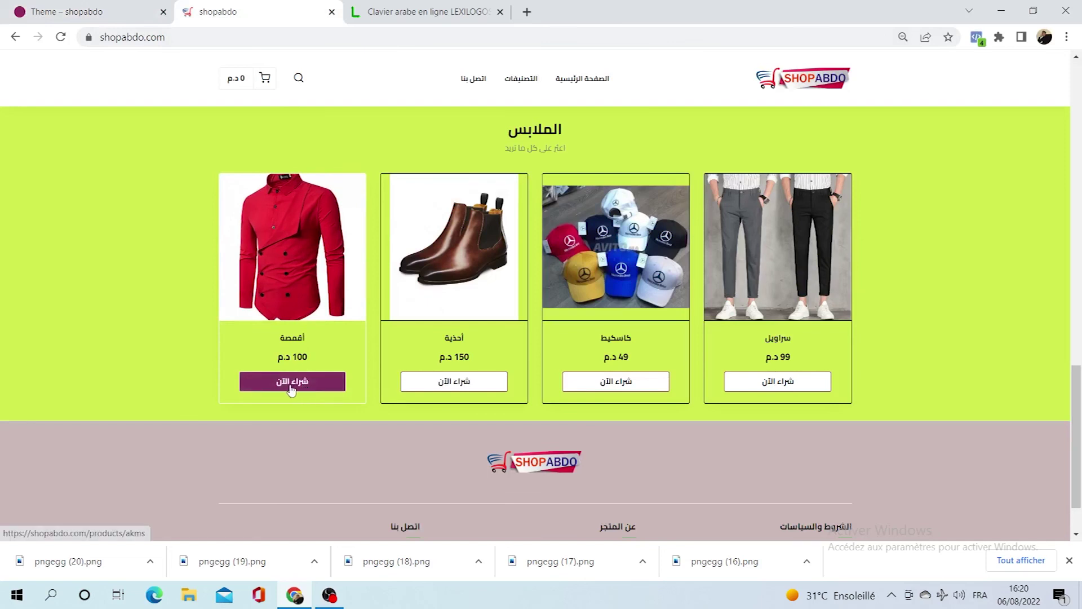
pyautogui.click(102, 11)
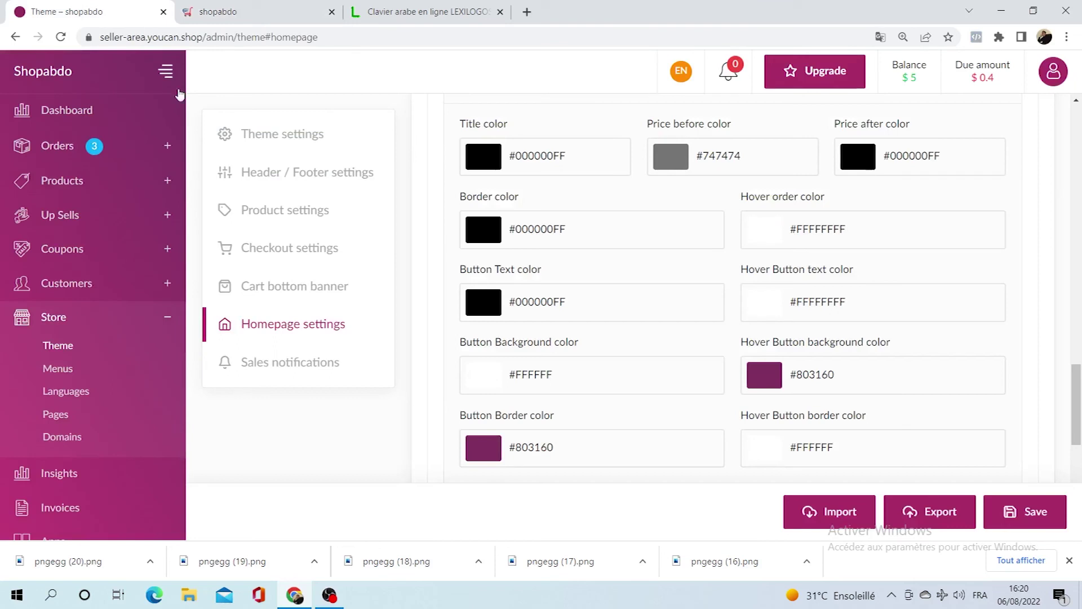
pyautogui.scroll(-1, 488, 188)
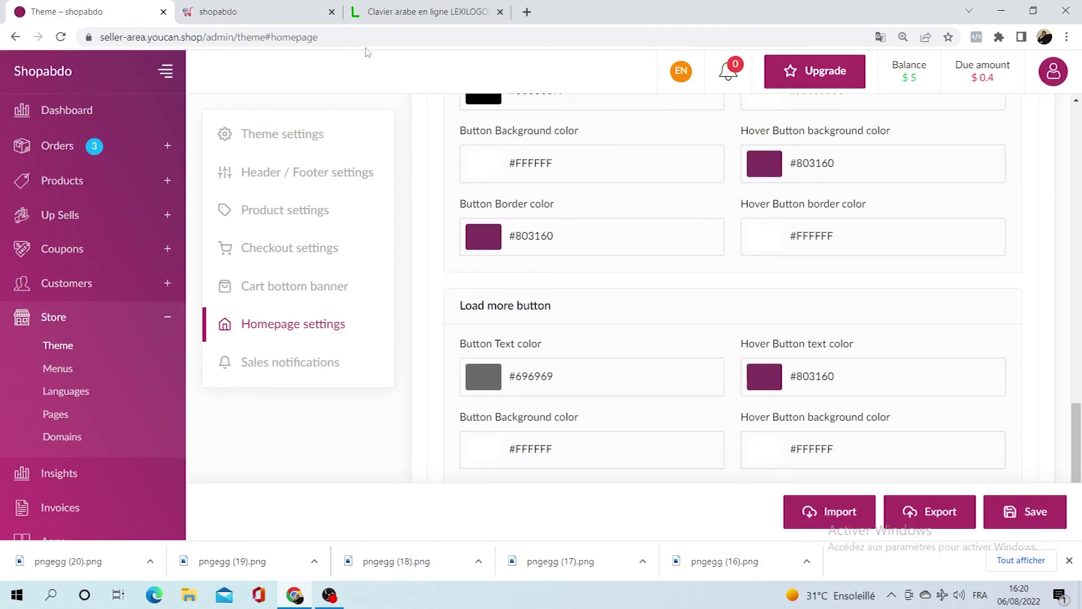
pyautogui.click(299, 11)
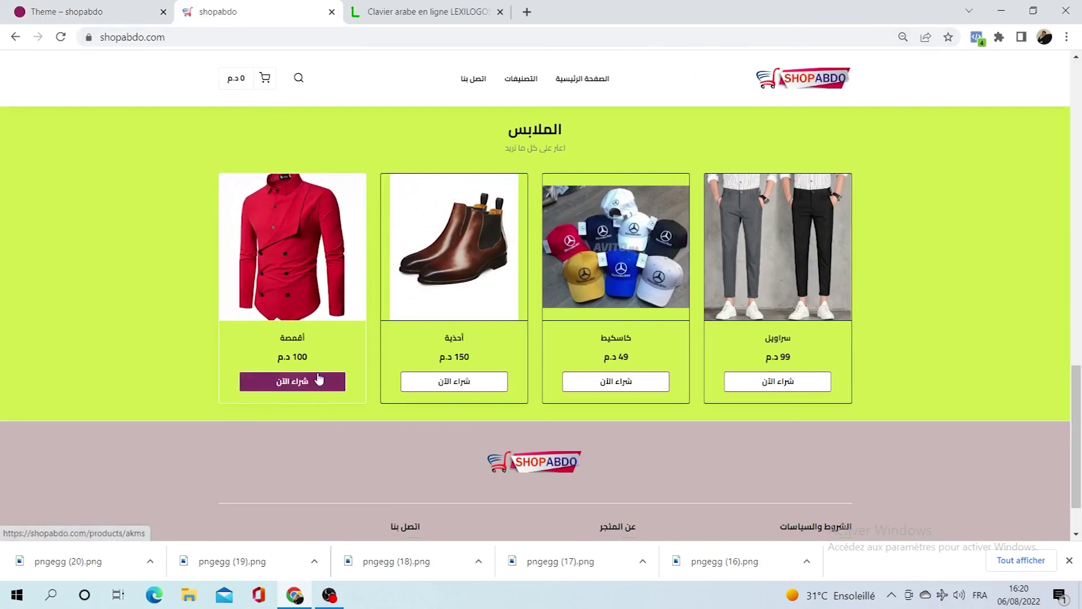
pyautogui.click(84, 11)
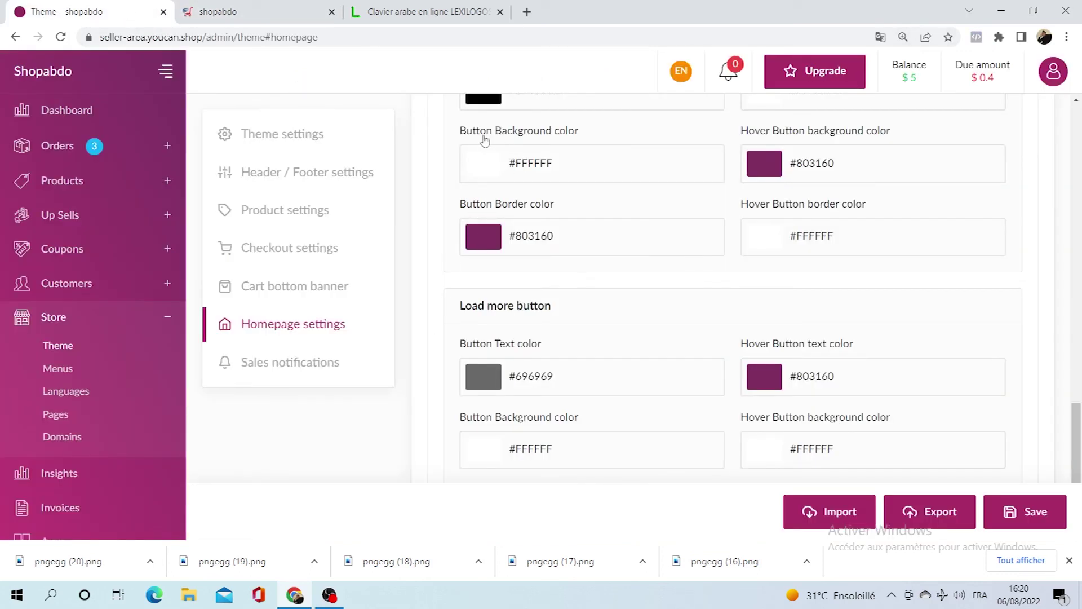
pyautogui.click(217, 12)
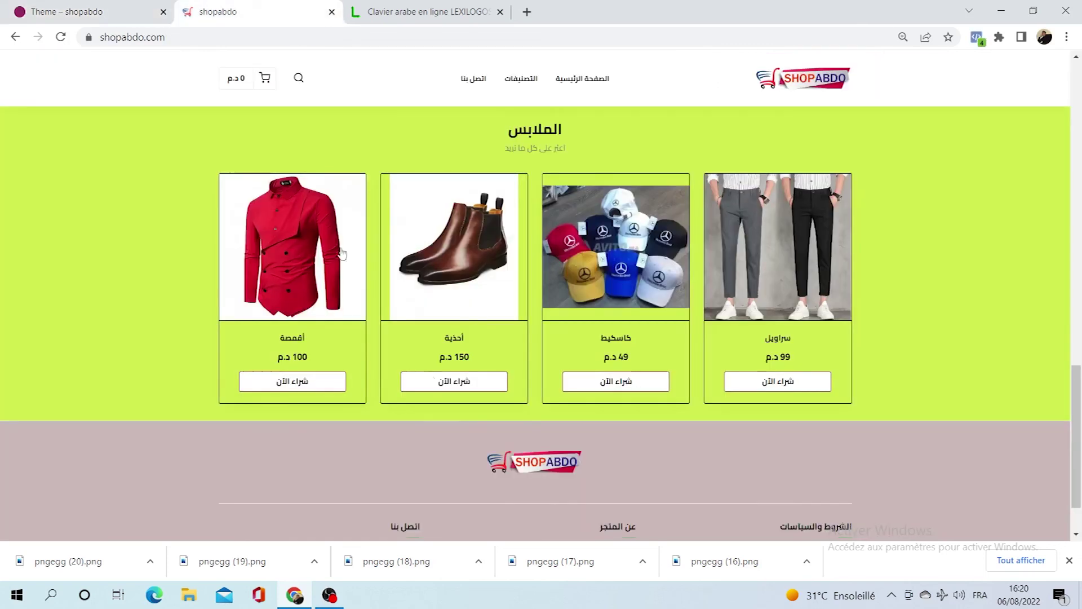
pyautogui.scroll(5, 455, 441)
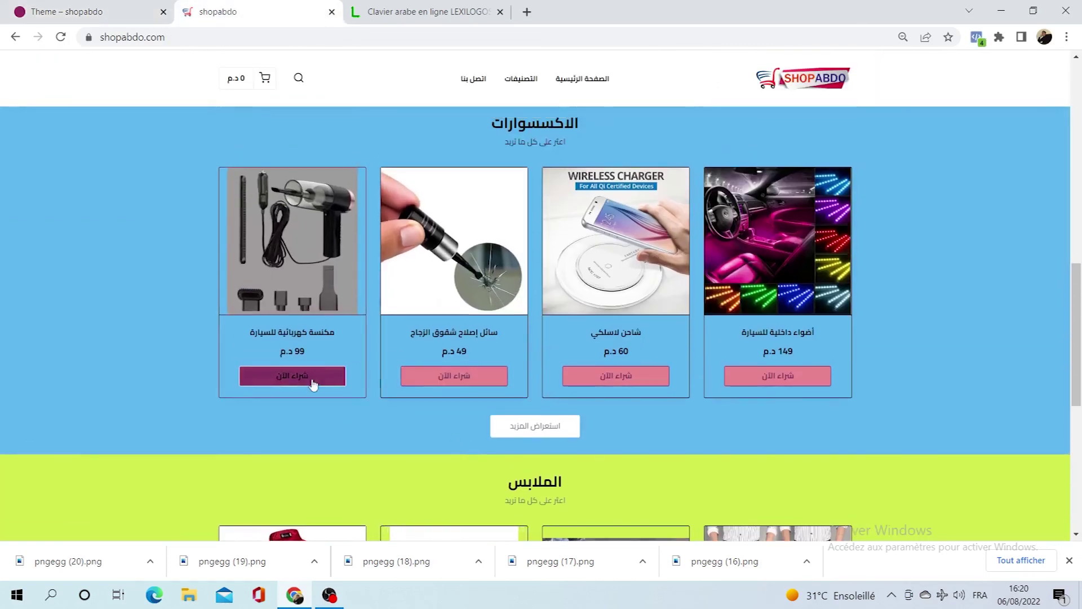
pyautogui.scroll(3, 391, 411)
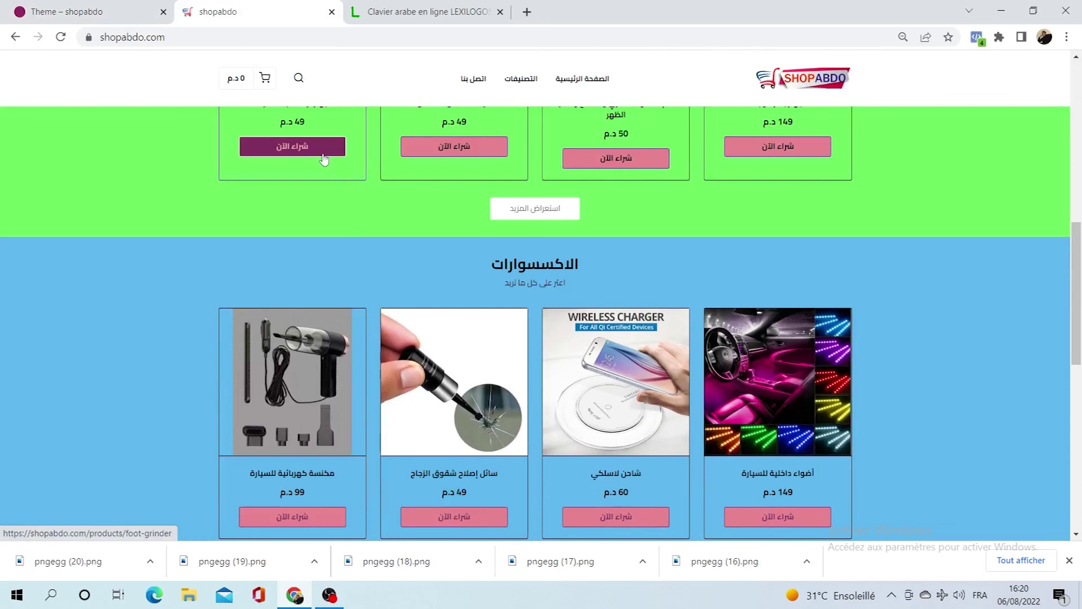
pyautogui.scroll(3, 358, 239)
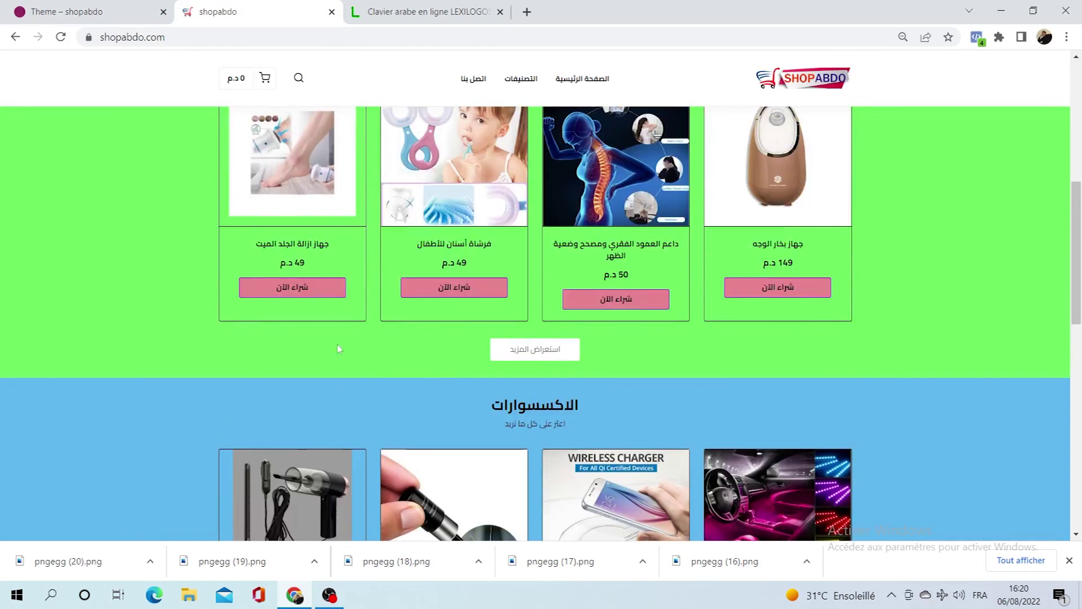
pyautogui.scroll(-3, 338, 362)
# Step: Copy the product item's button background color value #E78591FF from the الاكسسوارات section's styles
pyautogui.click(143, 7)
pyautogui.scroll(5, 507, 453)
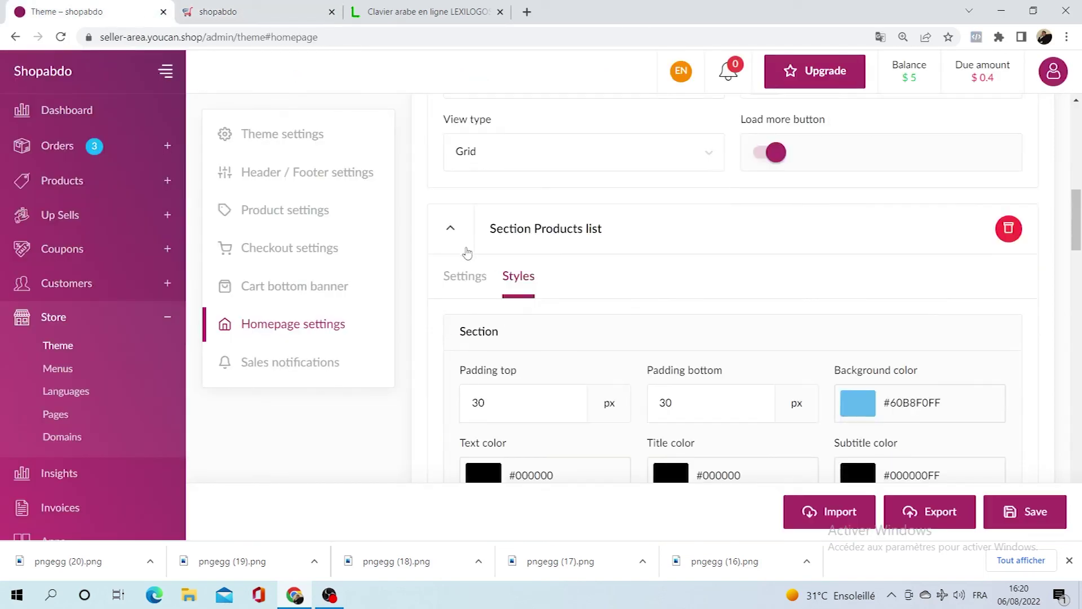
pyautogui.click(470, 276)
pyautogui.scroll(-3, 644, 329)
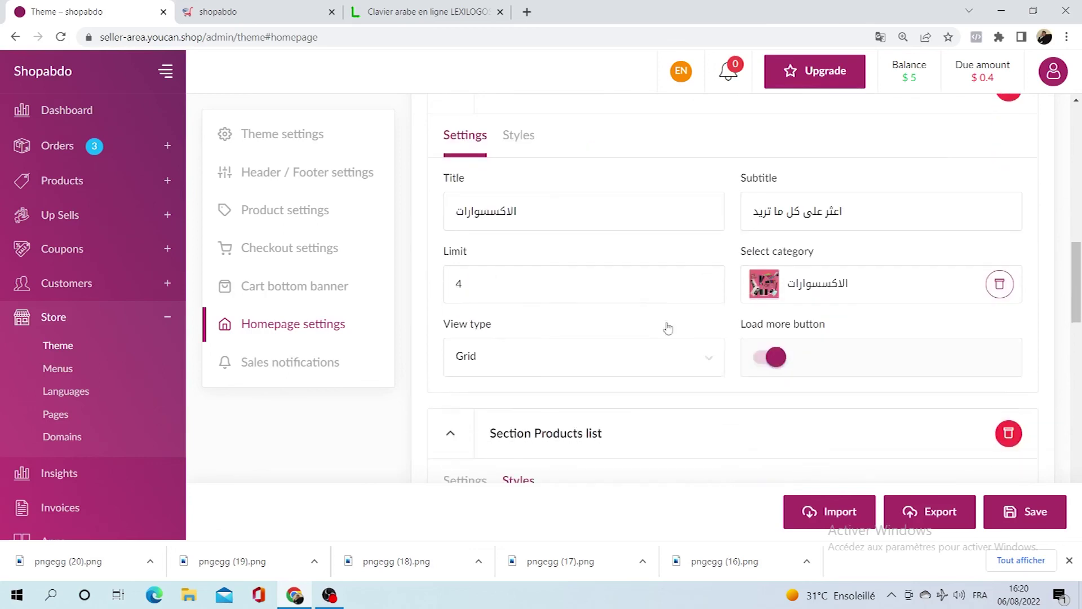
pyautogui.click(519, 146)
pyautogui.scroll(-7, 635, 318)
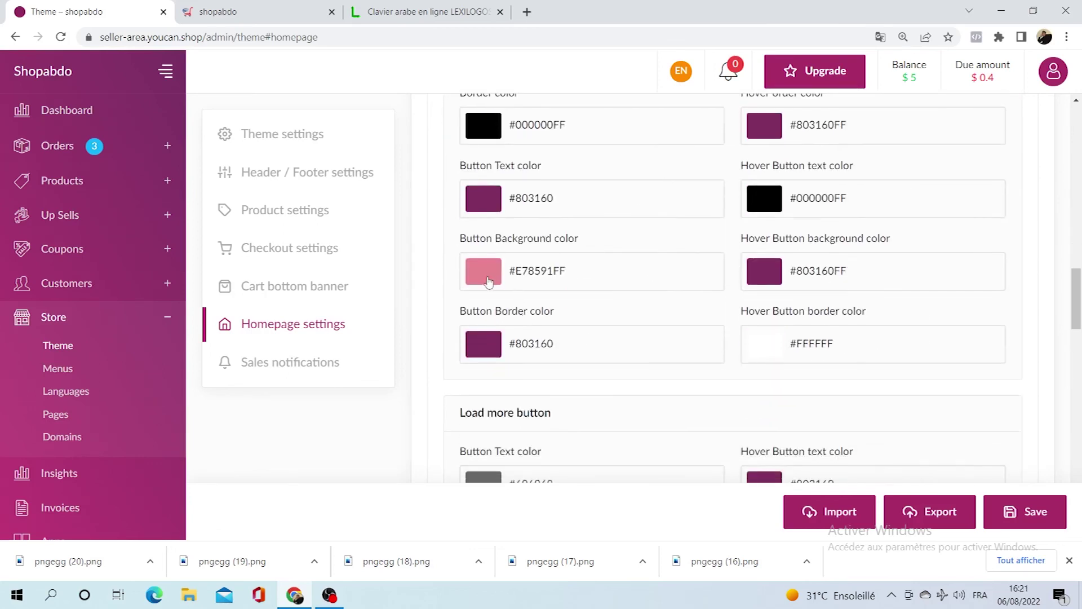
pyautogui.click(252, 8)
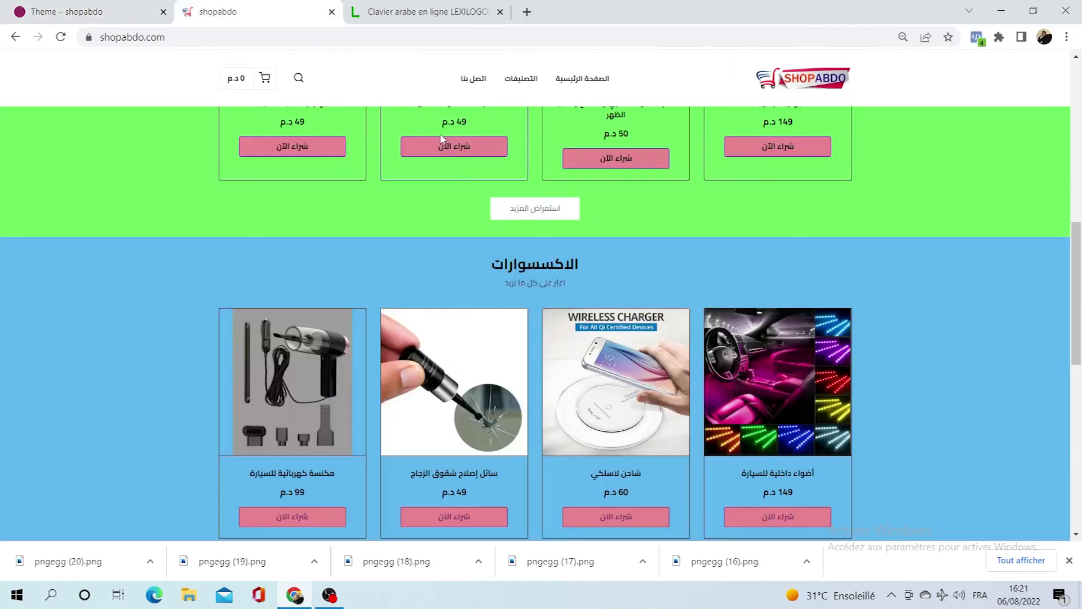
pyautogui.click(145, 5)
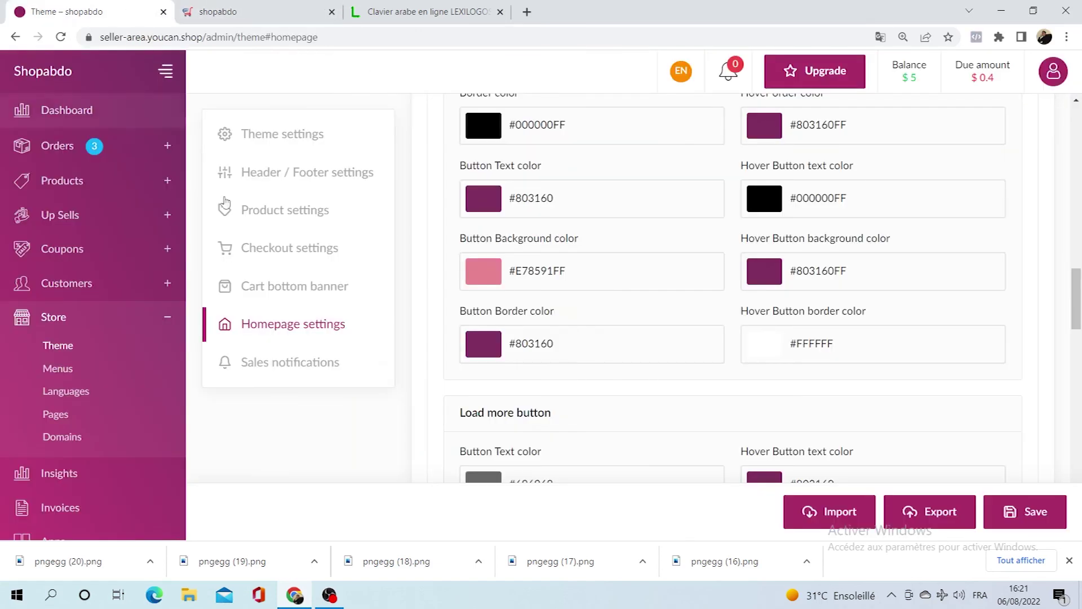
pyautogui.doubleClick(538, 275)
pyautogui.doubleClick(538, 276)
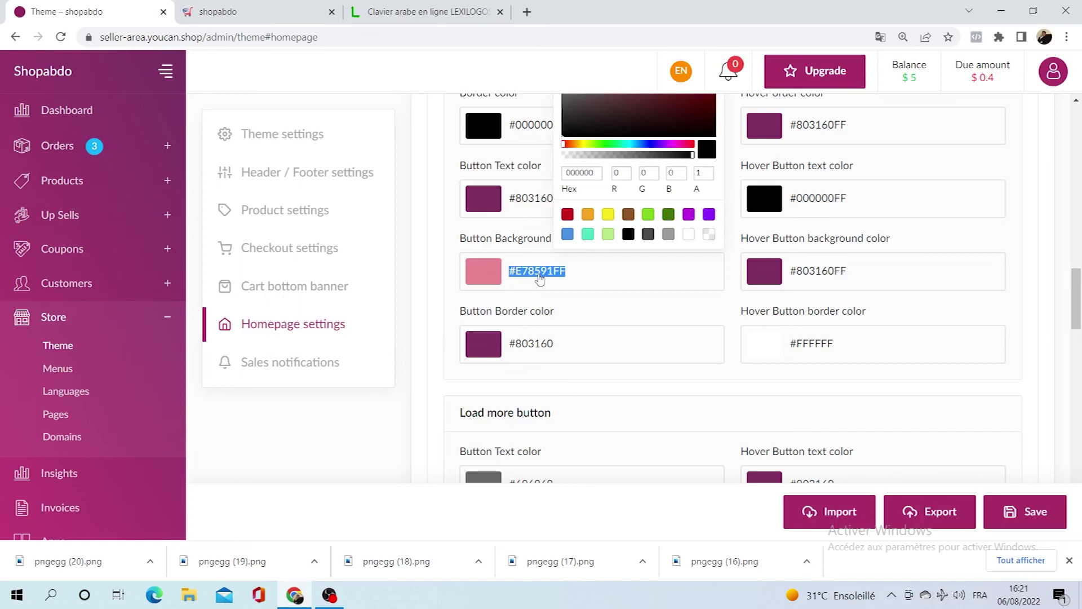
pyautogui.rightClick(539, 277)
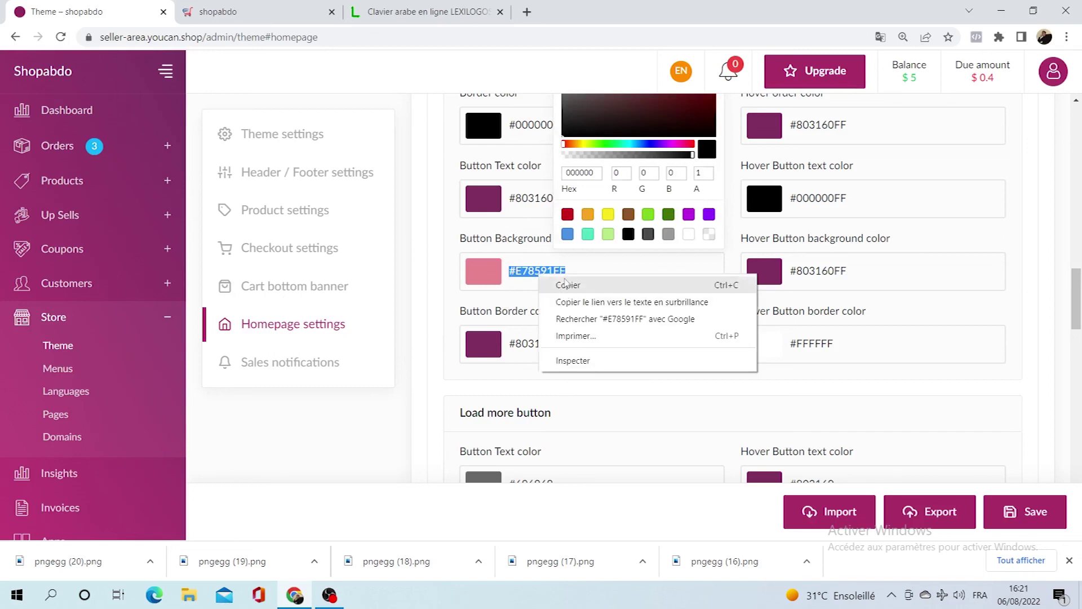
pyautogui.click(565, 283)
# Step: Set the الملابس section's product item button background color to E78591 and save the theme
pyautogui.scroll(-10, 575, 321)
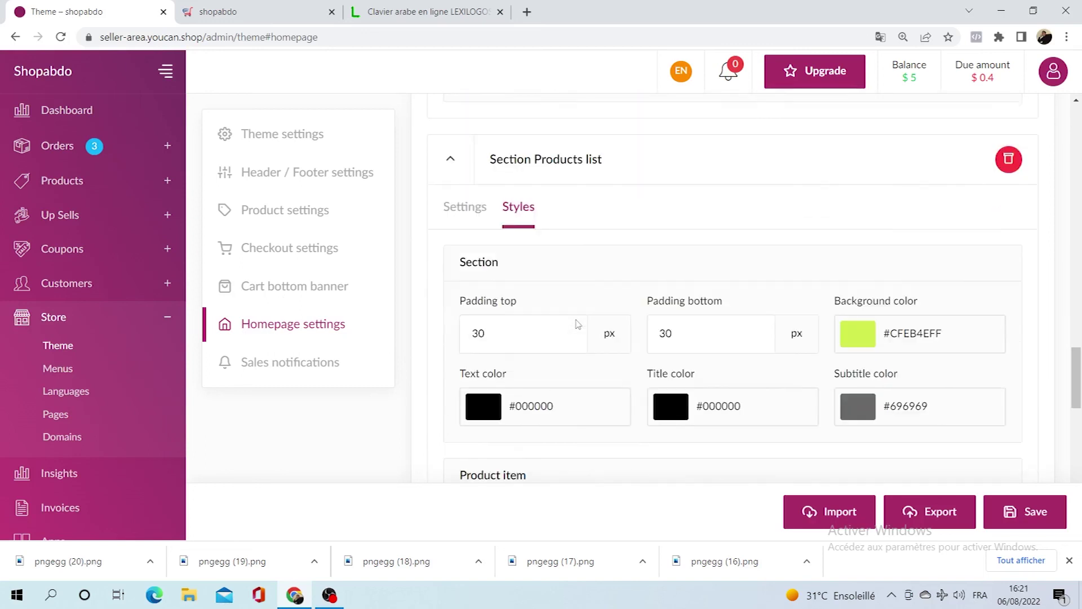
pyautogui.scroll(-2, 519, 237)
pyautogui.scroll(2, 512, 183)
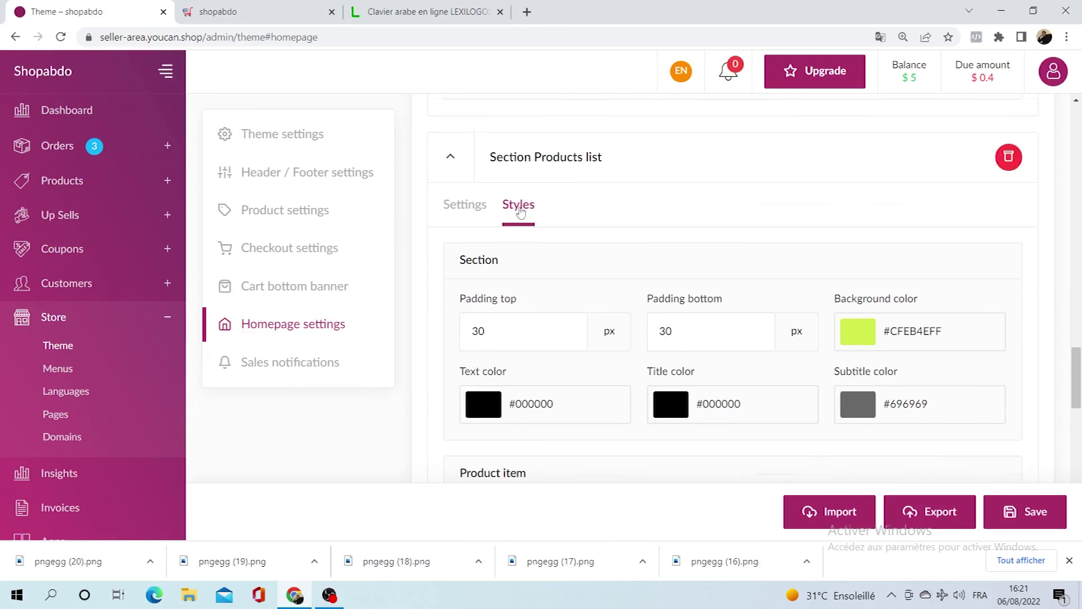
pyautogui.click(469, 206)
pyautogui.scroll(-1, 626, 277)
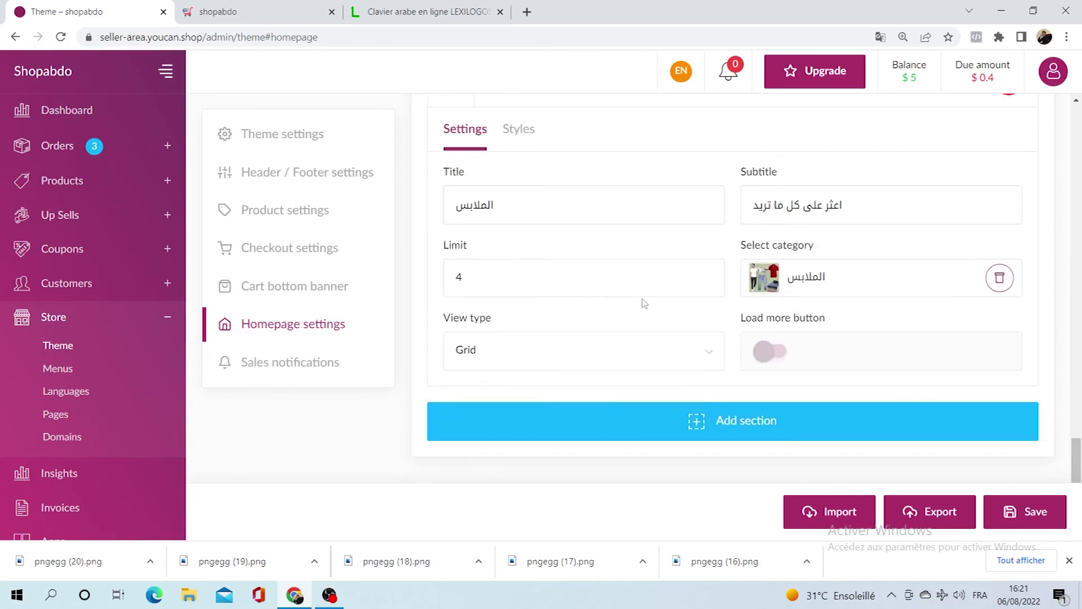
pyautogui.click(524, 134)
pyautogui.scroll(-5, 577, 265)
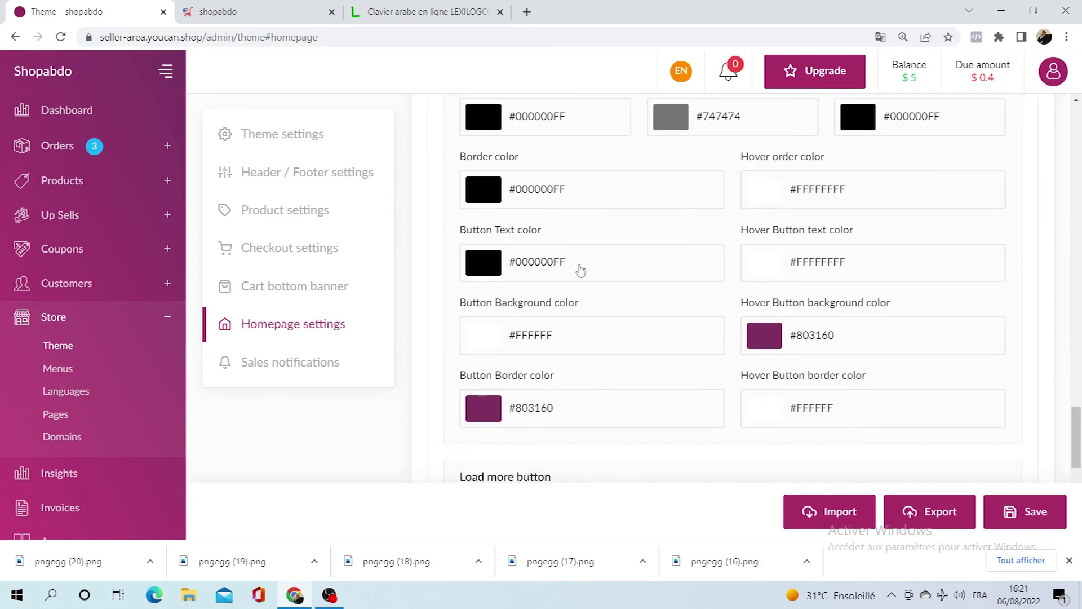
pyautogui.click(490, 345)
pyautogui.doubleClick(586, 235)
pyautogui.write('E78591')
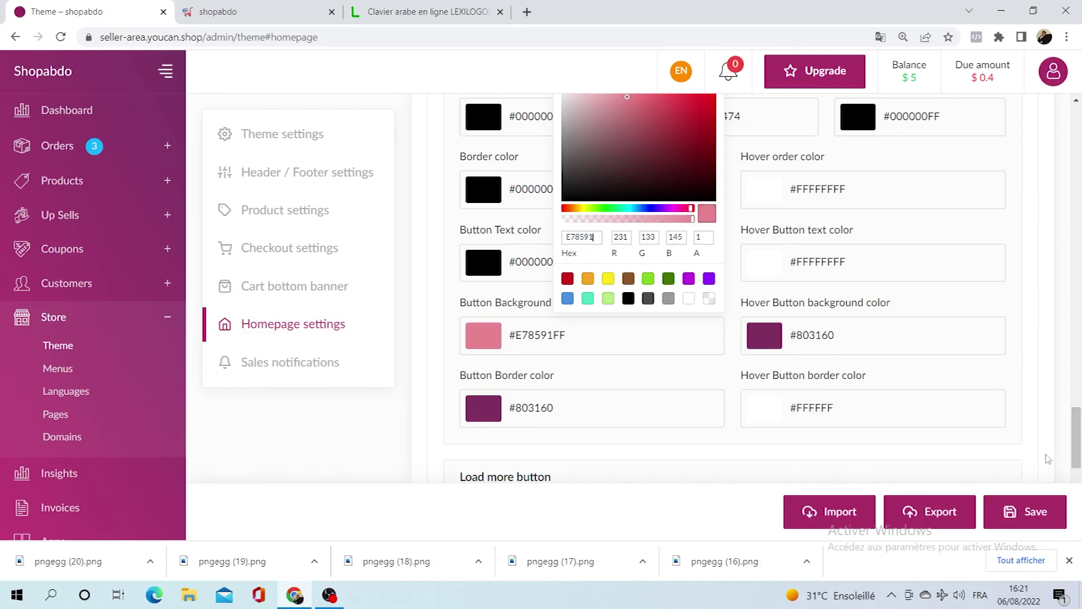
pyautogui.click(1041, 510)
pyautogui.click(1042, 510)
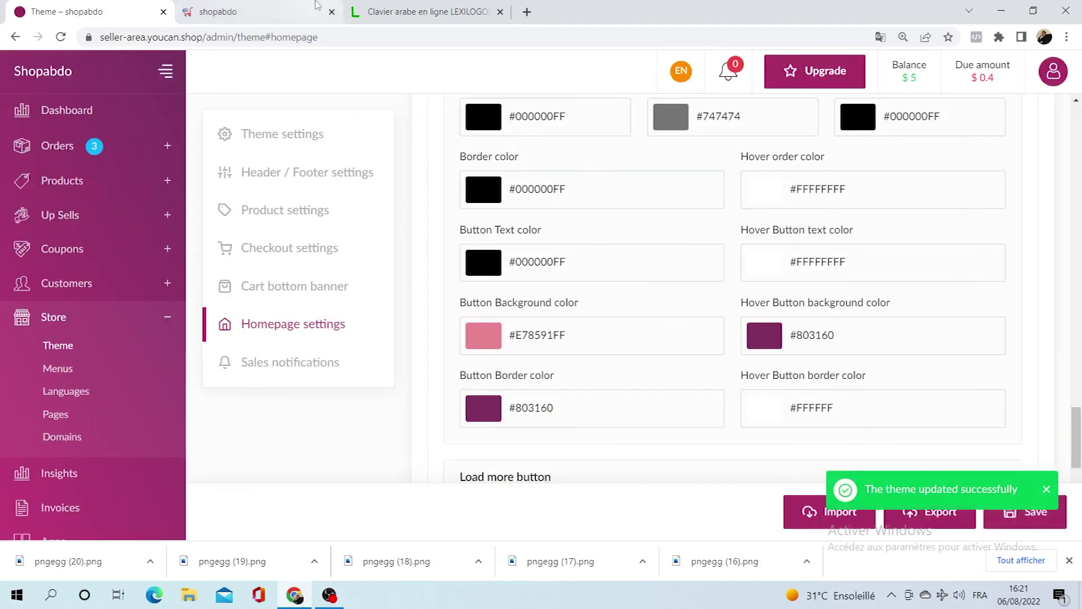
# Step: Reload the storefront and check the شراء الآن button background color in the الملابس section
pyautogui.click(236, 11)
pyautogui.click(61, 37)
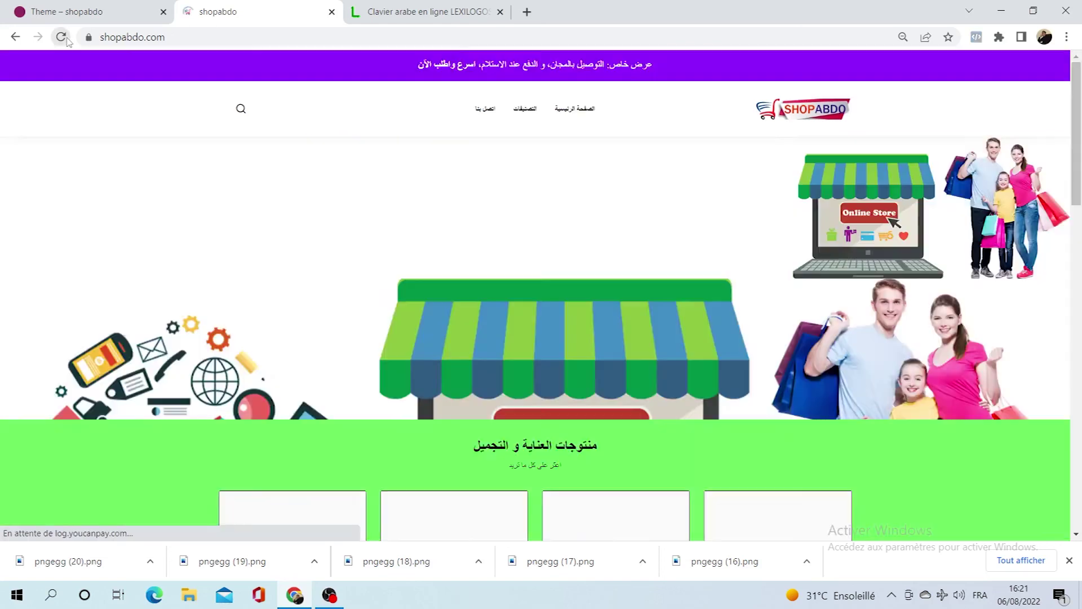
pyautogui.scroll(-6, 261, 273)
pyautogui.scroll(-2, 262, 316)
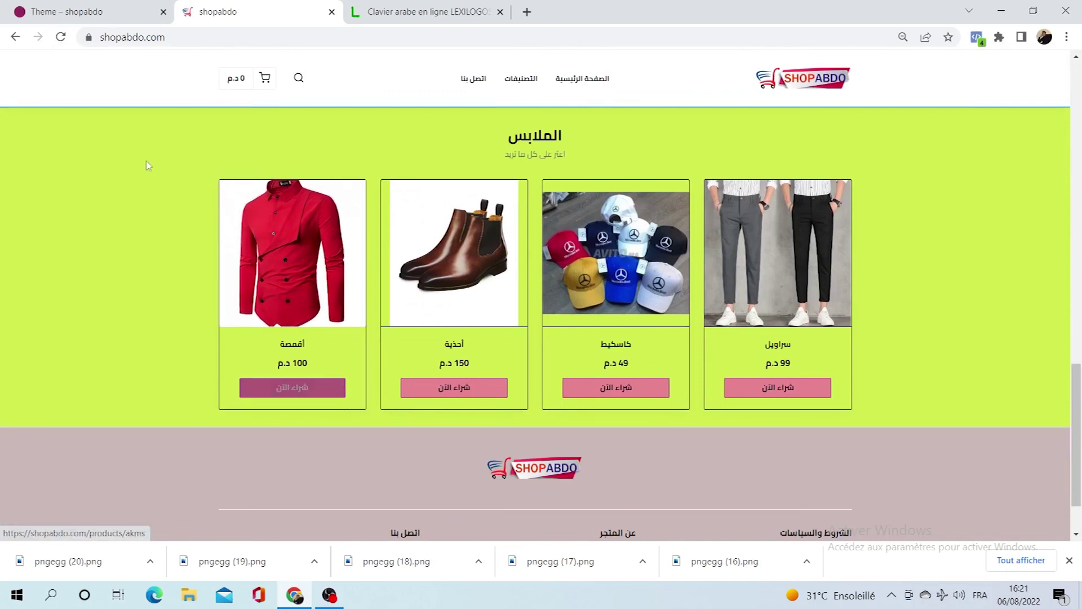
# Step: Set the product item's hover button background color to the white preset #FFFFFF, save the theme and check the buttons on the reloaded storefront
pyautogui.hotkey('ctrl', 'pageup')
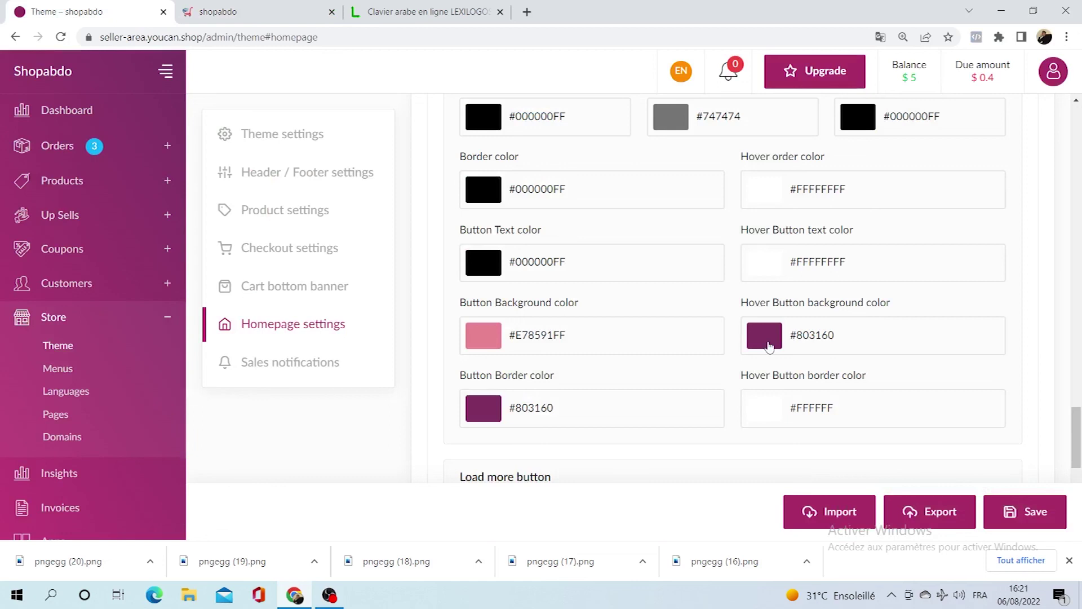
pyautogui.click(769, 343)
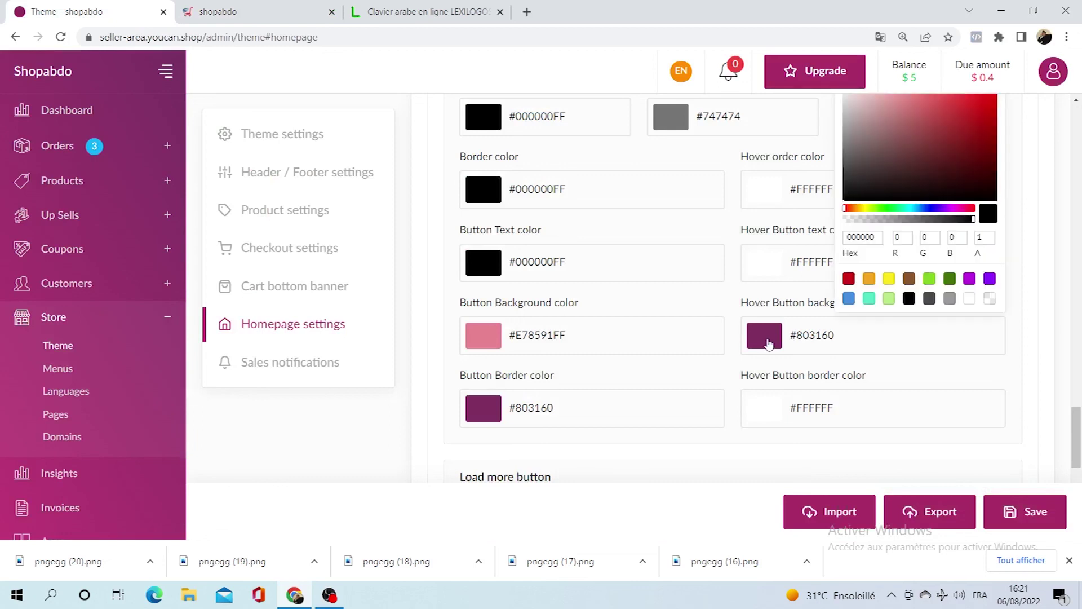
pyautogui.click(969, 299)
pyautogui.click(1028, 511)
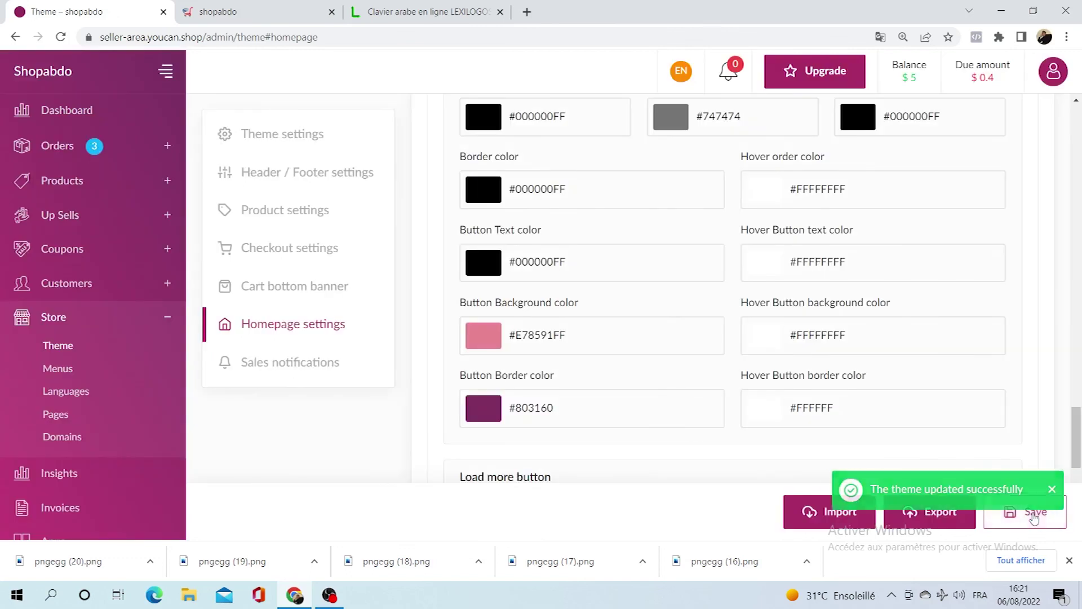
pyautogui.click(224, 6)
pyautogui.click(54, 36)
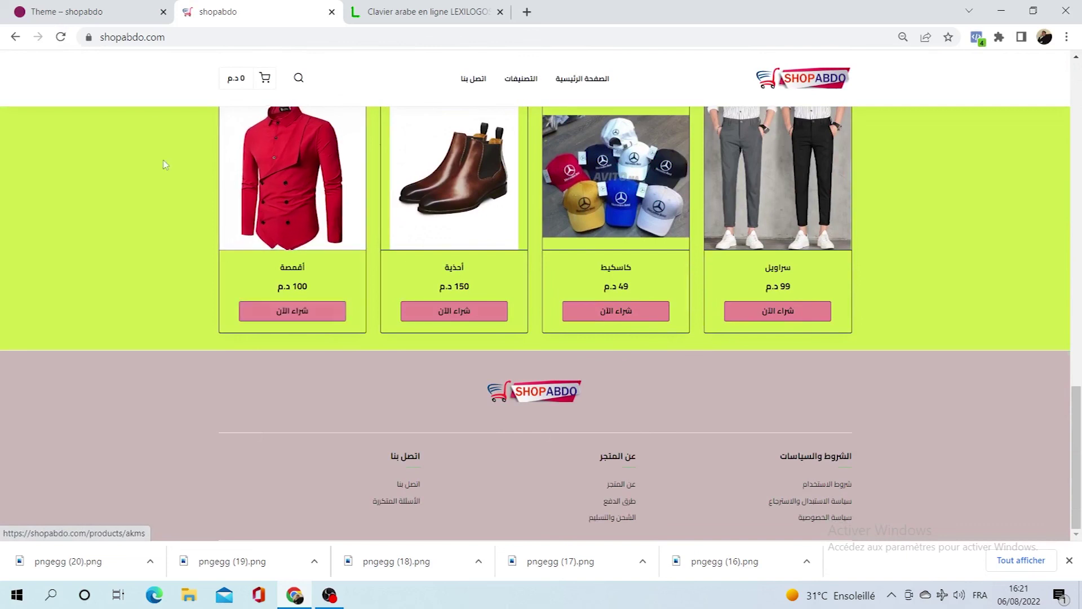
# Step: Set the product item's hover button background color to purple #A13FE2 and save the theme
pyautogui.click(95, 11)
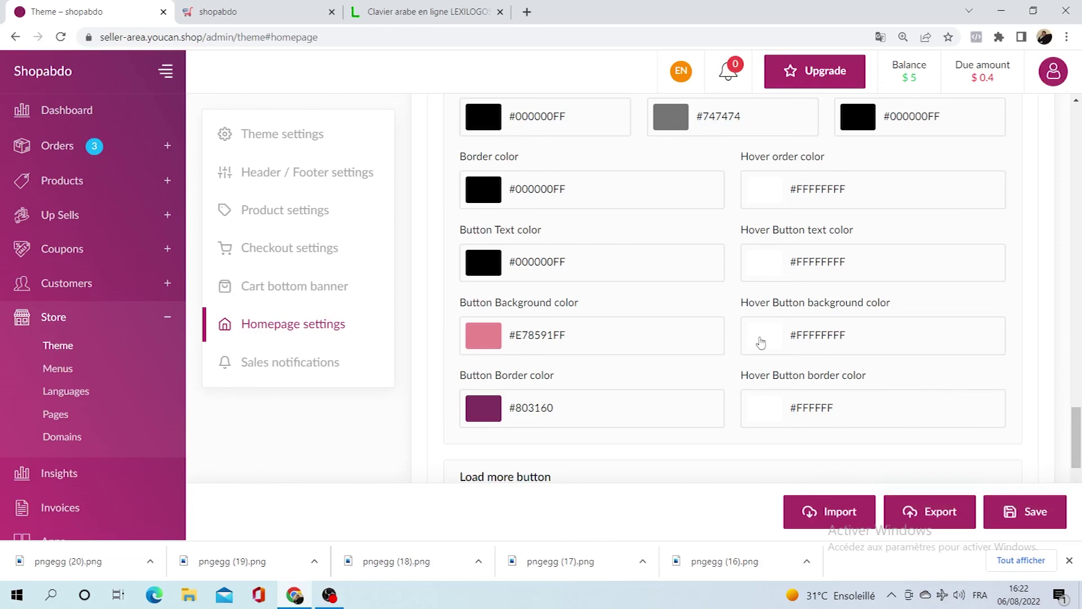
pyautogui.click(760, 341)
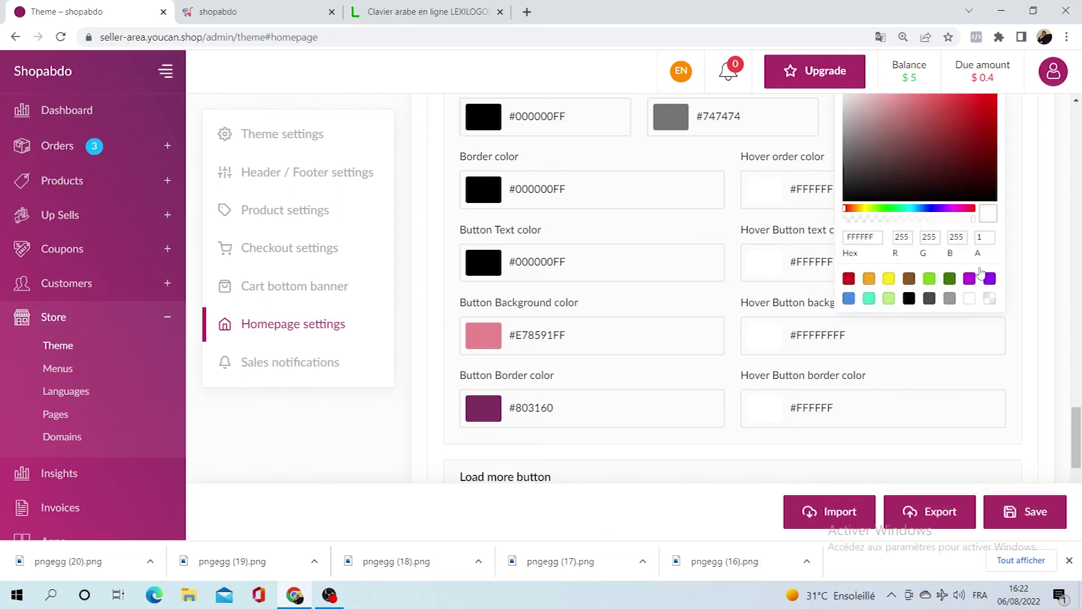
pyautogui.click(953, 99)
pyautogui.click(1034, 510)
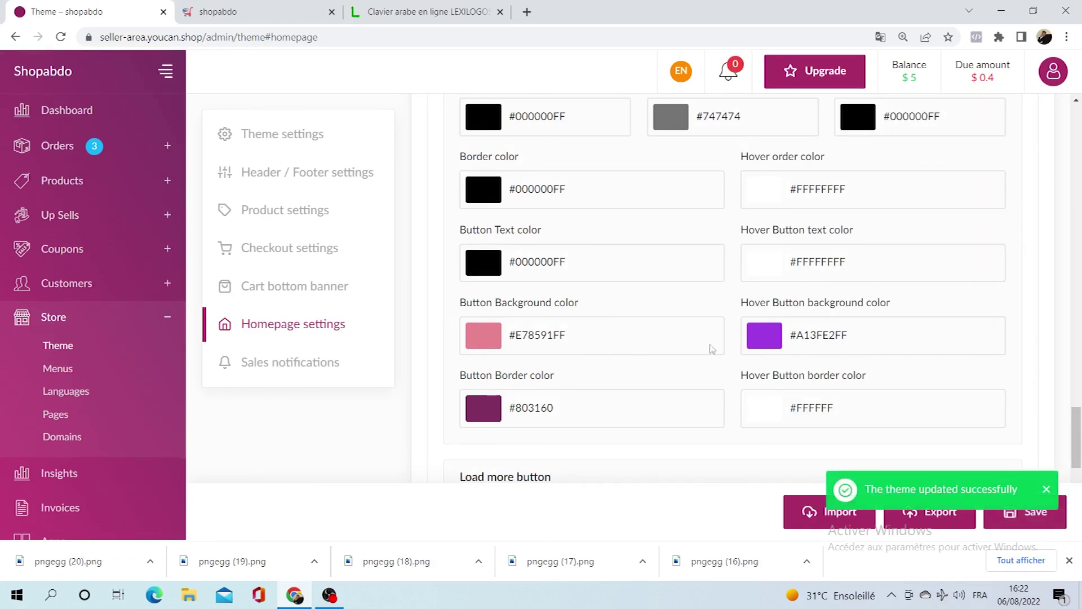
# Step: Copy the button border color value 803160 into the product item's hover button background color and save the theme
pyautogui.doubleClick(535, 410)
pyautogui.rightClick(535, 410)
pyautogui.click(558, 416)
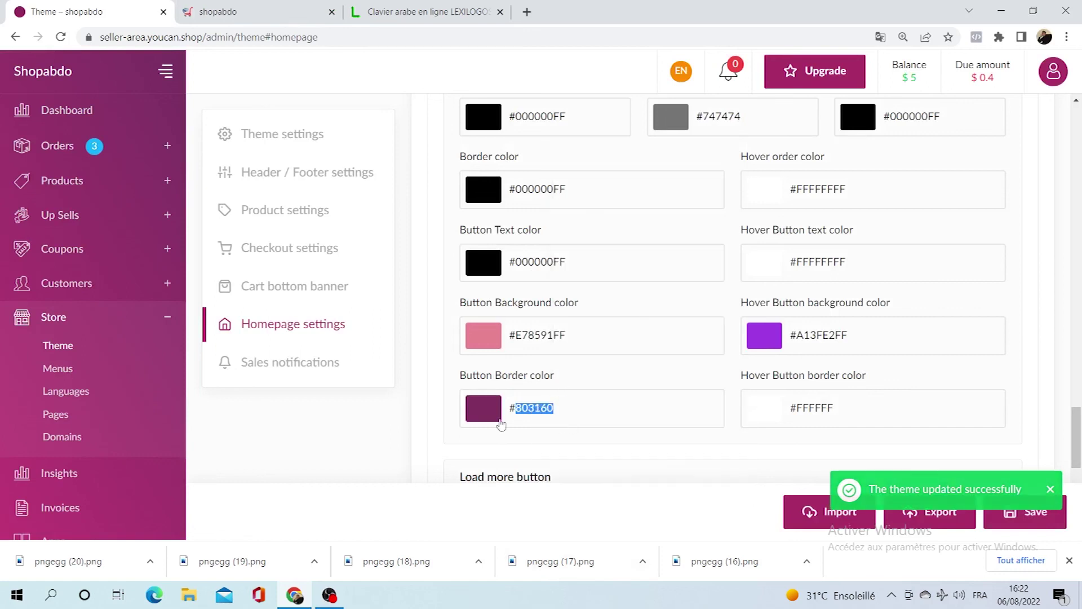
pyautogui.click(795, 336)
pyautogui.doubleClick(857, 241)
pyautogui.rightClick(857, 242)
pyautogui.click(901, 309)
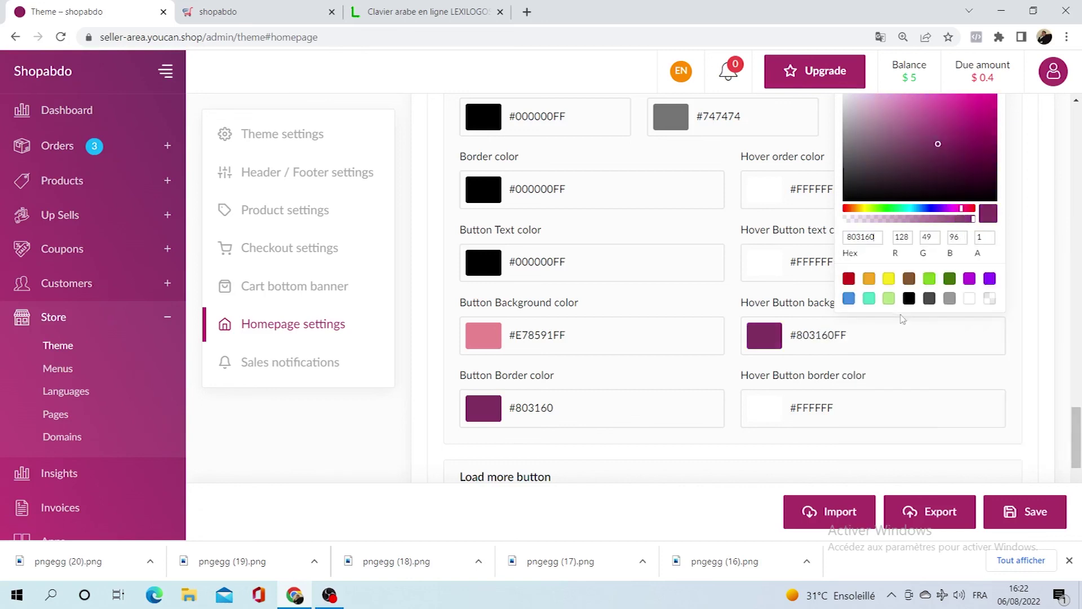
pyautogui.click(1023, 467)
pyautogui.click(1035, 511)
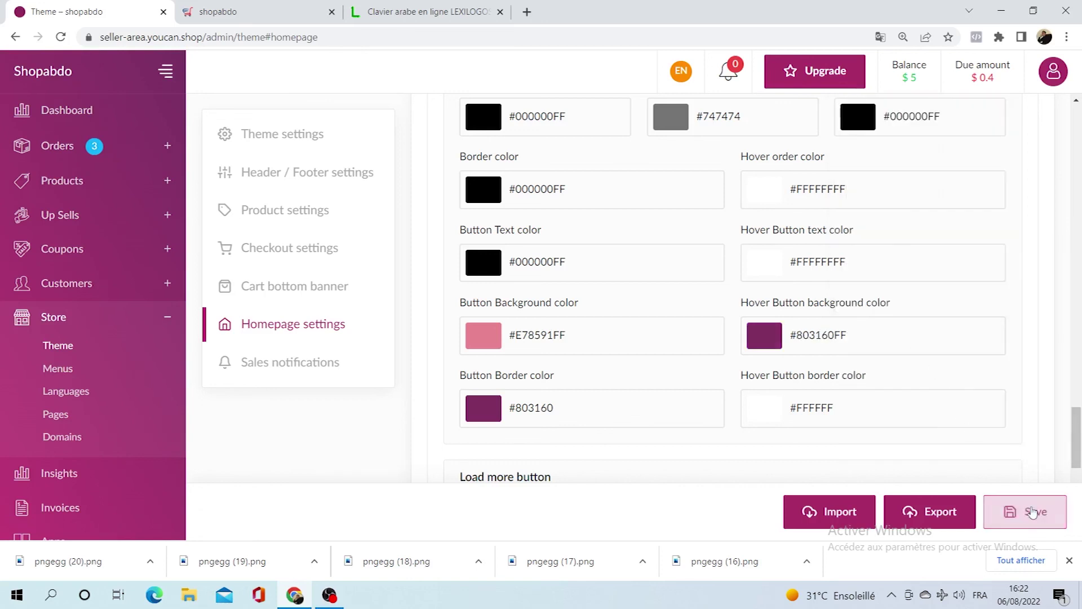
# Step: Reload the storefront and compare the الملابس section's product cards and buttons with the الاكسسوارات section
pyautogui.click(237, 11)
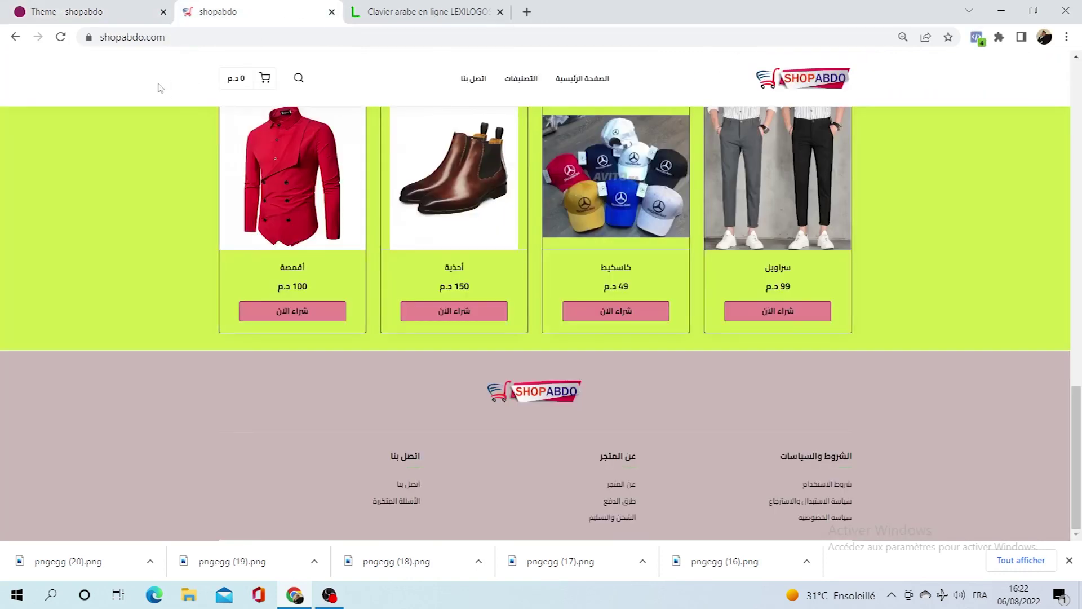
pyautogui.click(61, 40)
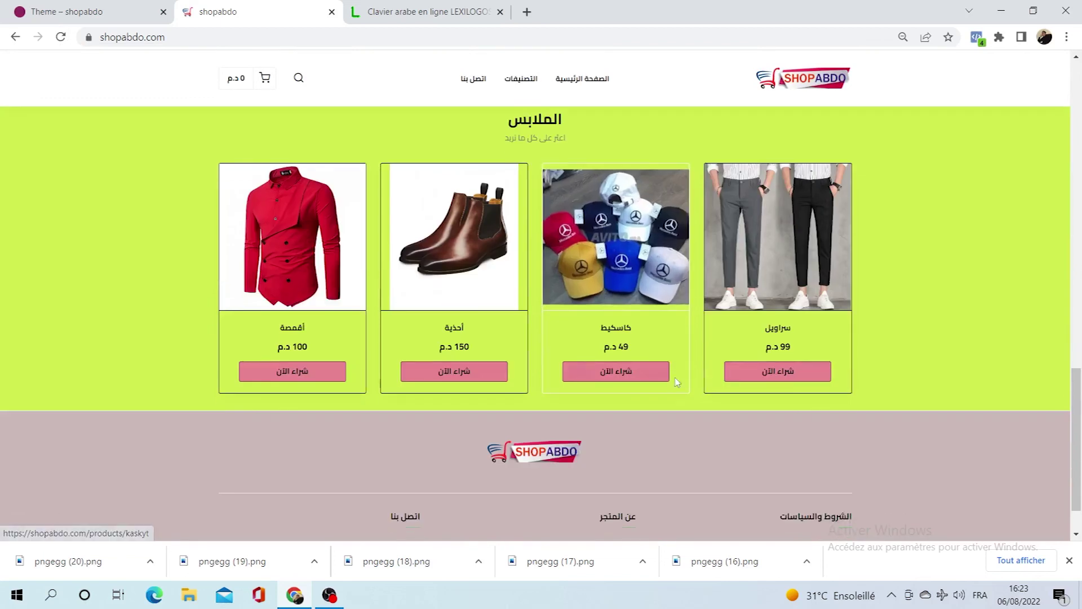
pyautogui.scroll(5, 693, 383)
pyautogui.scroll(-3, 742, 396)
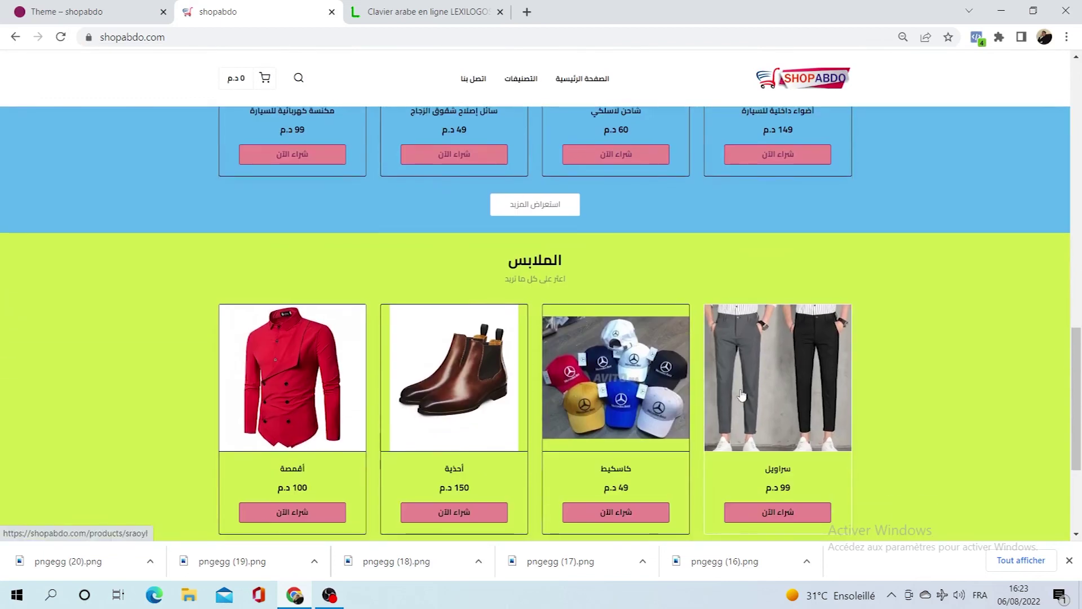